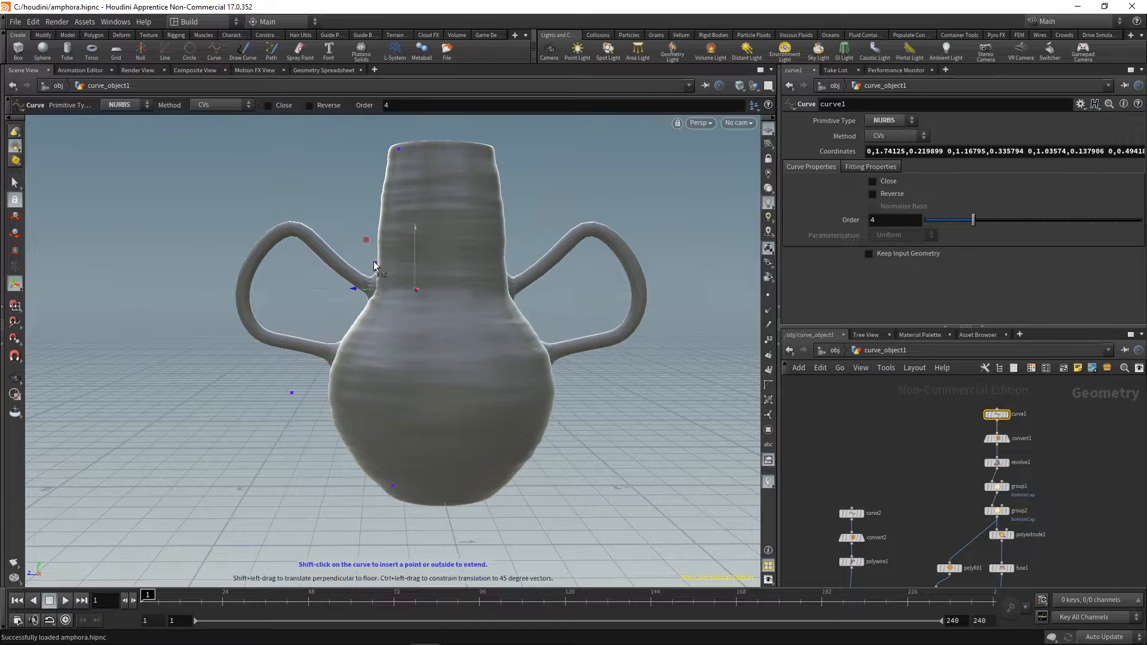
# - Pull the selected profile curve point outward to widen the finished amphora's body
pyautogui.keyDown('alt'); pyautogui.moveTo(299, 299); pyautogui.dragTo(332, 327); pyautogui.keyUp('alt')
pyautogui.press('Return')
pyautogui.moveTo(243, 379); pyautogui.dragTo(177, 384)
pyautogui.keyDown('alt'); pyautogui.moveTo(251, 383); pyautogui.dragTo(203, 412, button='right'); pyautogui.keyUp('alt')
pyautogui.keyDown('alt'); pyautogui.moveTo(272, 382); pyautogui.dragTo(281, 349, button='middle'); pyautogui.keyUp('alt')
# - Select the handle curve node and move its control points to reshape the amphora's handles
pyautogui.moveTo(848, 508); pyautogui.dragTo(875, 480, button='middle')
pyautogui.click(878, 486)
pyautogui.keyDown('alt'); pyautogui.moveTo(335, 377); pyautogui.dragTo(381, 357, button='right'); pyautogui.keyUp('alt')
pyautogui.click(334, 336)
pyautogui.moveTo(283, 290); pyautogui.dragTo(303, 271)
pyautogui.moveTo(258, 230); pyautogui.dragTo(323, 233)
pyautogui.keyDown('alt'); pyautogui.moveTo(299, 281); pyautogui.dragTo(353, 293, button='middle'); pyautogui.keyUp('alt')
pyautogui.keyDown('alt'); pyautogui.moveTo(335, 316); pyautogui.dragTo(360, 307, button='right'); pyautogui.keyUp('alt')
pyautogui.keyDown('alt'); pyautogui.moveTo(323, 307); pyautogui.dragTo(484, 323); pyautogui.keyUp('alt')
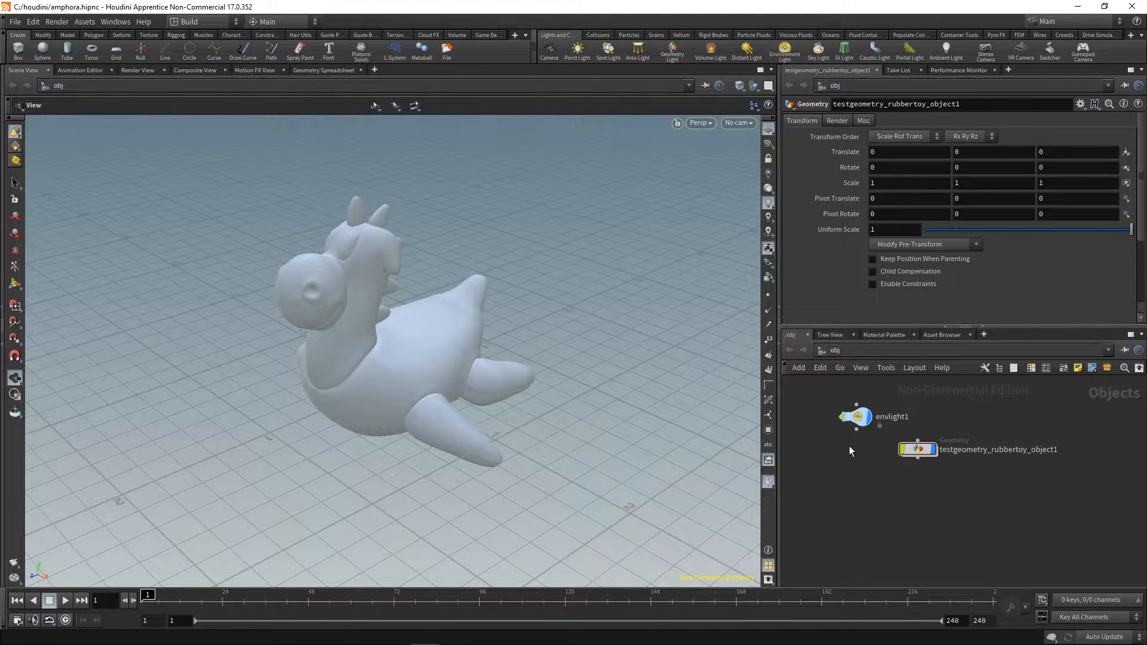
# - Select the environment light envlight1 and set its light exposure to 0.75
pyautogui.click(855, 416)
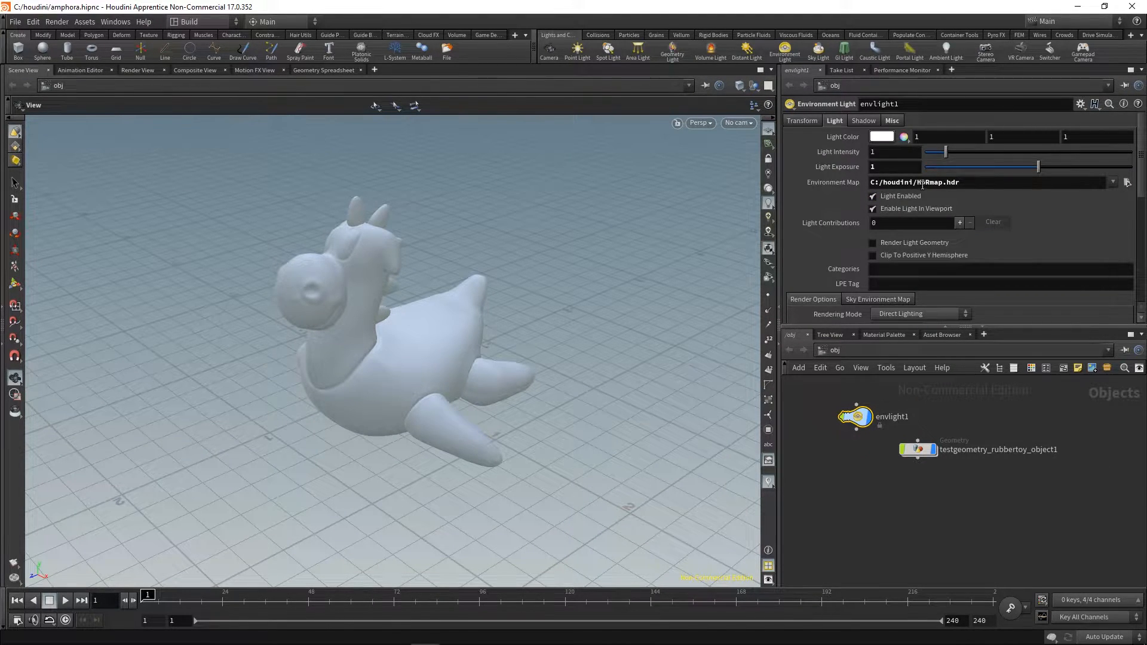
pyautogui.moveTo(1005, 171); pyautogui.dragTo(1035, 162)
# - Open the viewport display options and show environment lights as backgrounds
pyautogui.press('d')
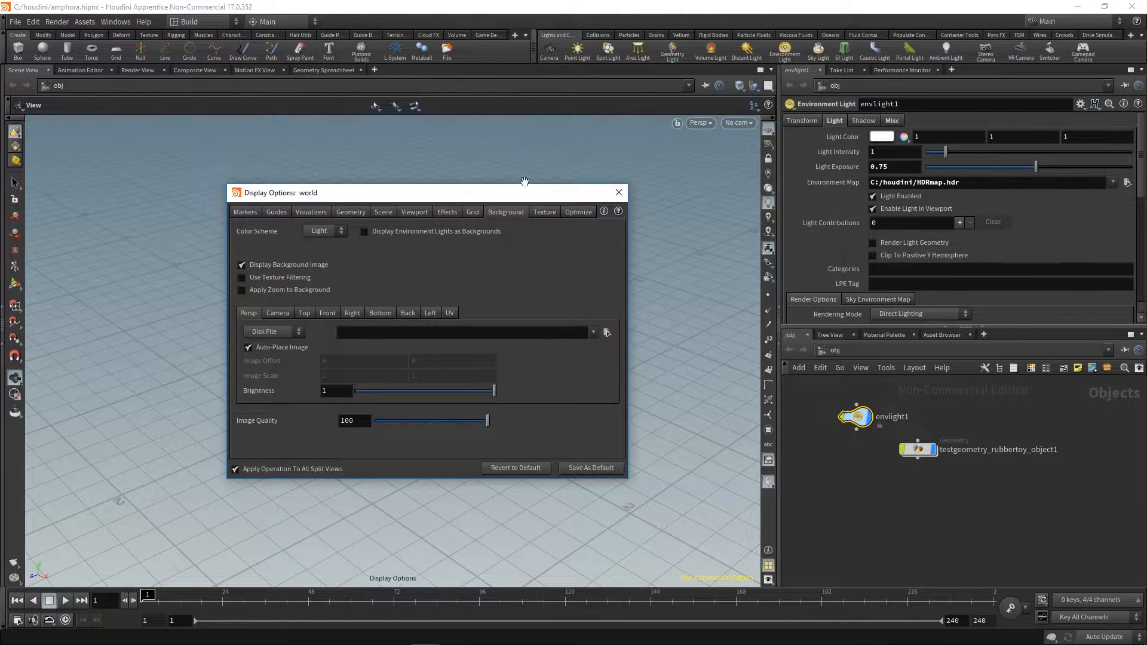
pyautogui.moveTo(524, 181); pyautogui.dragTo(703, 171)
pyautogui.click(565, 220)
pyautogui.moveTo(227, 313); pyautogui.dragTo(324, 302)
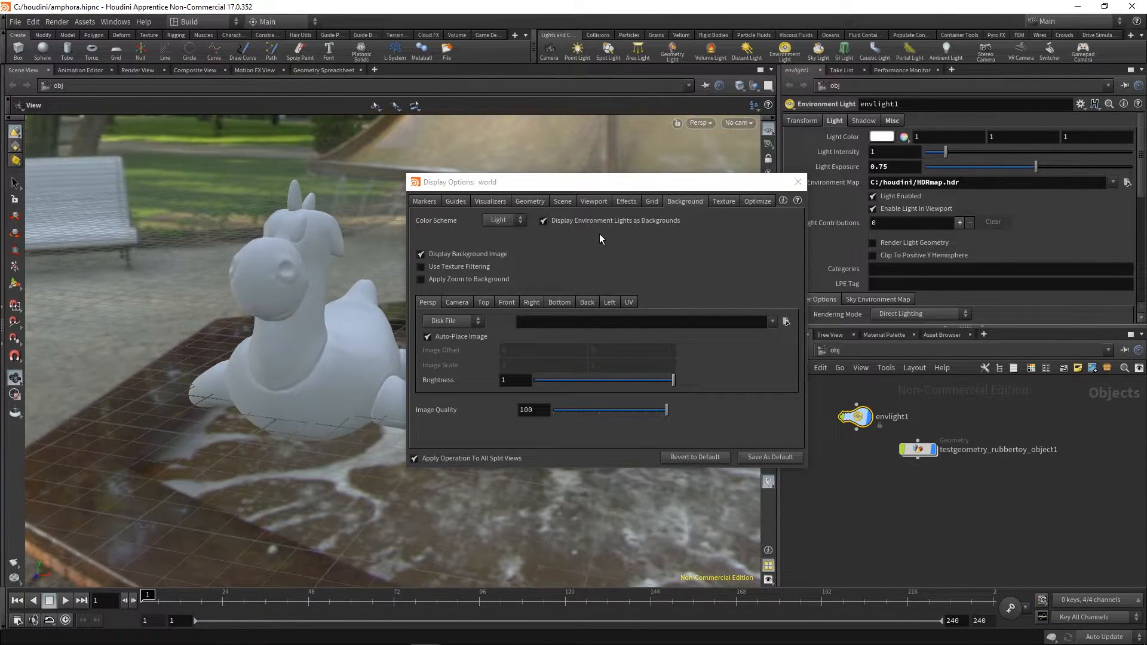
pyautogui.click(588, 217)
pyautogui.click(588, 218)
# - Try the Dark and Grey color schemes without the environment background, return to Light, and close the display options
pyautogui.click(504, 221)
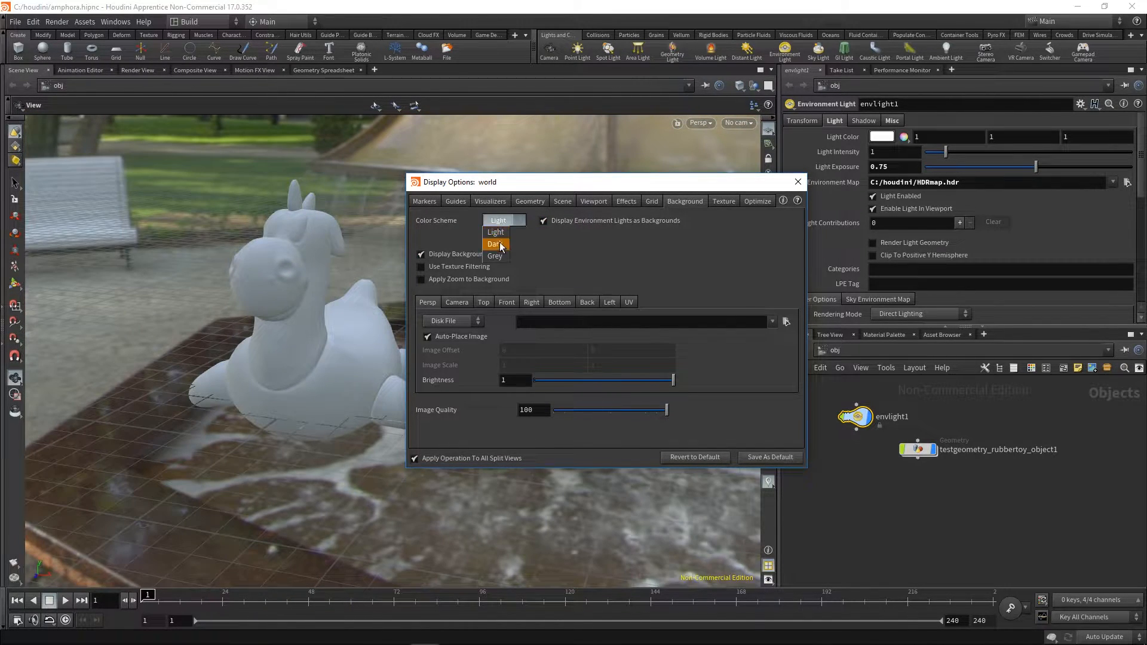
pyautogui.click(495, 244)
pyautogui.click(544, 222)
pyautogui.click(495, 257)
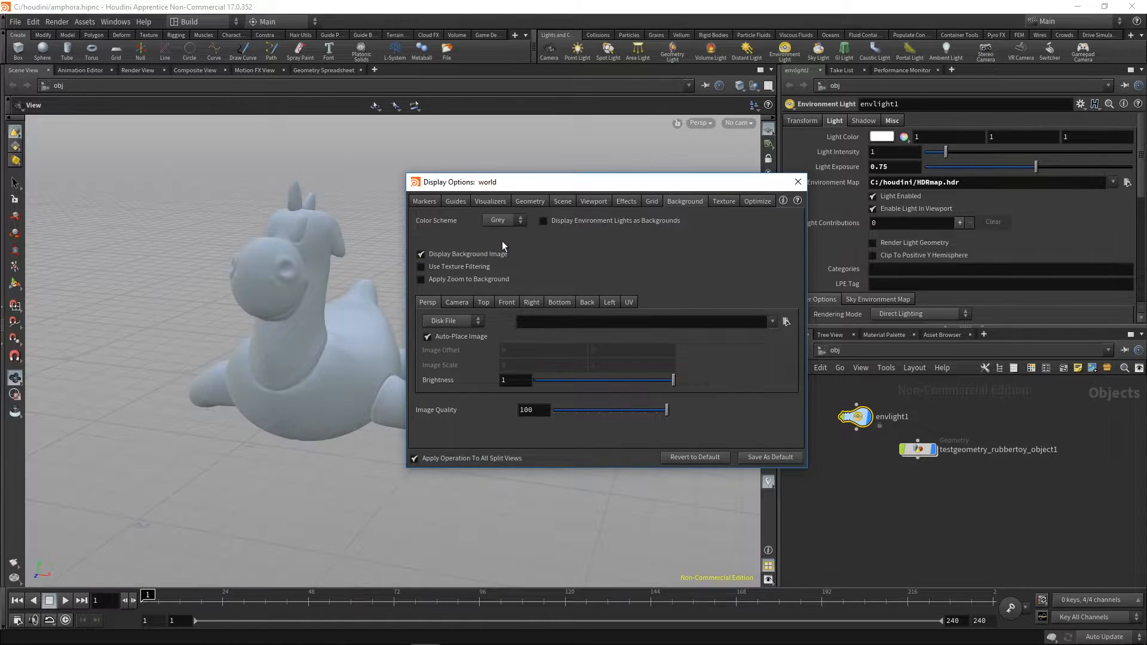
pyautogui.click(507, 220)
pyautogui.click(503, 233)
pyautogui.click(606, 222)
pyautogui.click(606, 224)
pyautogui.press('d')
# - Add the clay material from the material gallery and assign it to the rubber toy
pyautogui.moveTo(588, 258); pyautogui.dragTo(702, 289, button='middle')
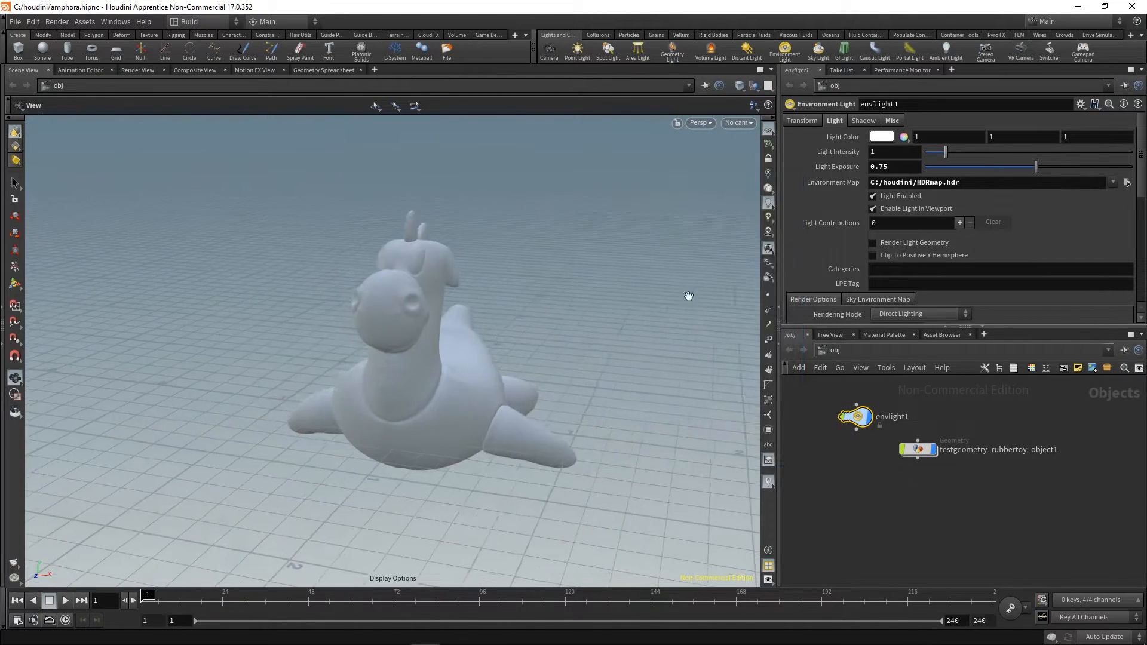
pyautogui.moveTo(527, 357); pyautogui.dragTo(436, 358)
pyautogui.moveTo(436, 358); pyautogui.dragTo(518, 310, button='middle')
pyautogui.click(886, 333)
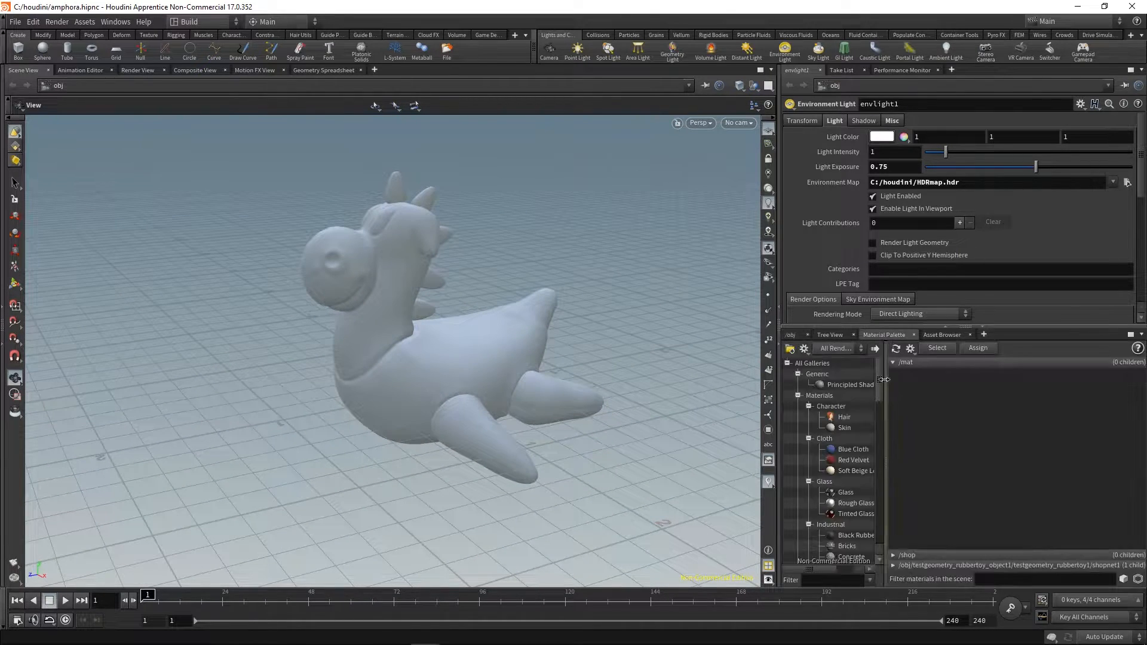
pyautogui.moveTo(883, 389); pyautogui.dragTo(988, 419)
pyautogui.moveTo(917, 411); pyautogui.dragTo(421, 463)
pyautogui.moveTo(576, 411); pyautogui.dragTo(425, 384)
pyautogui.moveTo(425, 384); pyautogui.dragTo(525, 347, button='right')
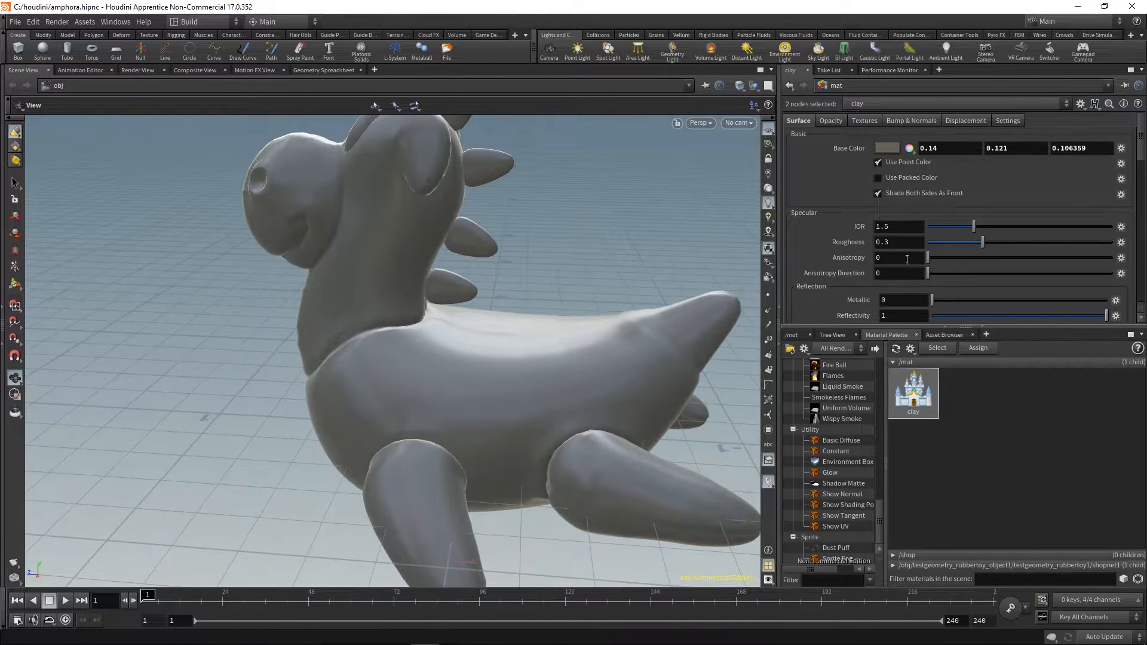
# - Set the clay material's specular roughness to 0.347 and inspect the toy's surface
pyautogui.moveTo(984, 241); pyautogui.dragTo(989, 241)
pyautogui.moveTo(627, 299); pyautogui.dragTo(405, 351)
pyautogui.moveTo(404, 351); pyautogui.dragTo(440, 379, button='right')
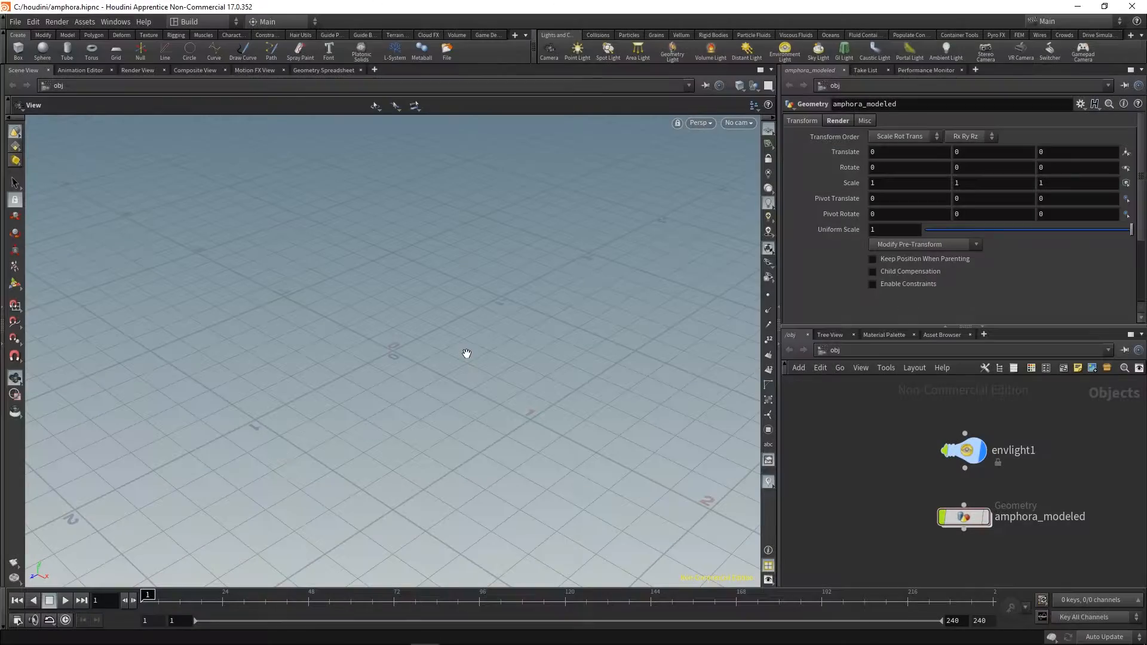
# - Draw a five-point polygon curve in the right view as the vase's side profile
pyautogui.moveTo(603, 368); pyautogui.dragTo(485, 347)
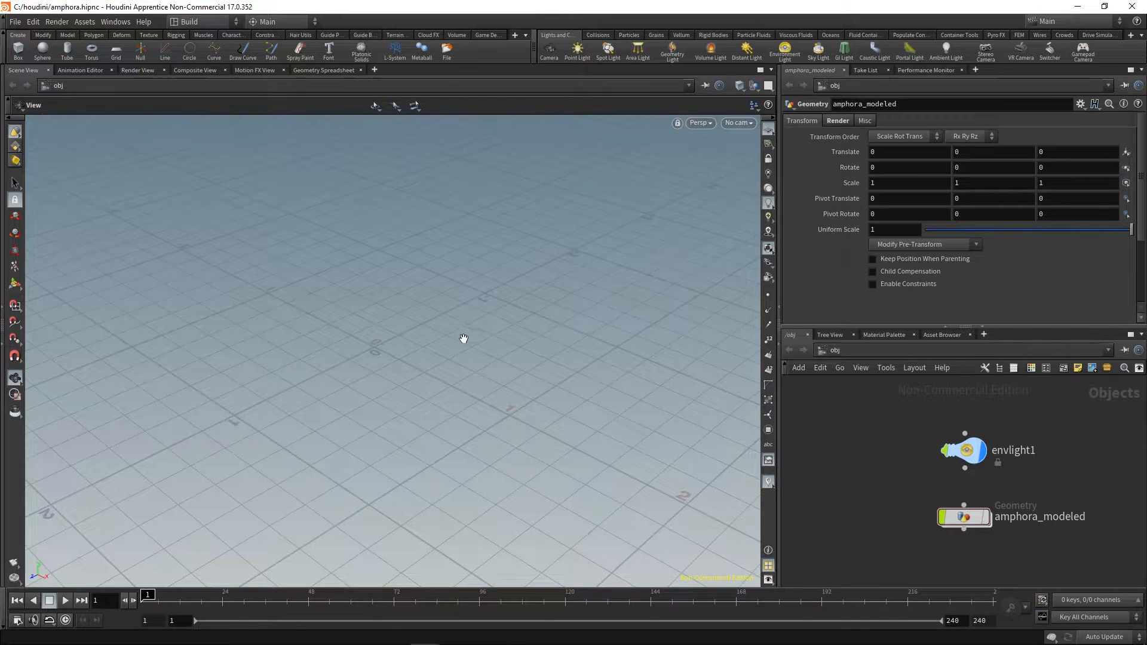
pyautogui.hotkey('space', '4')
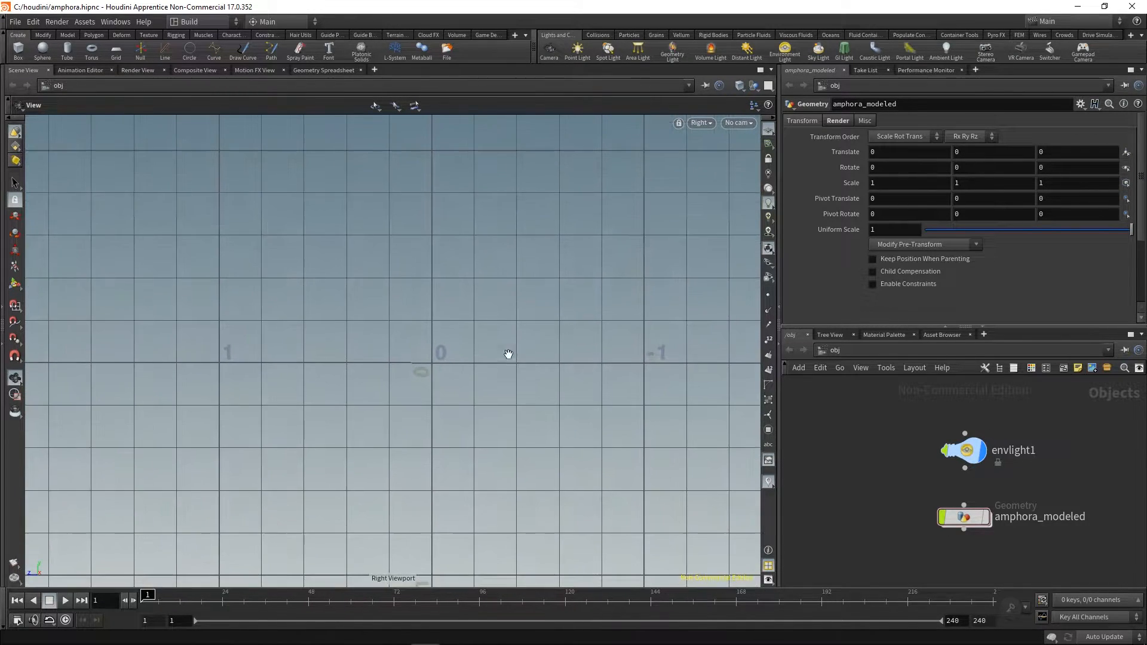
pyautogui.moveTo(391, 345); pyautogui.dragTo(421, 346, button='right')
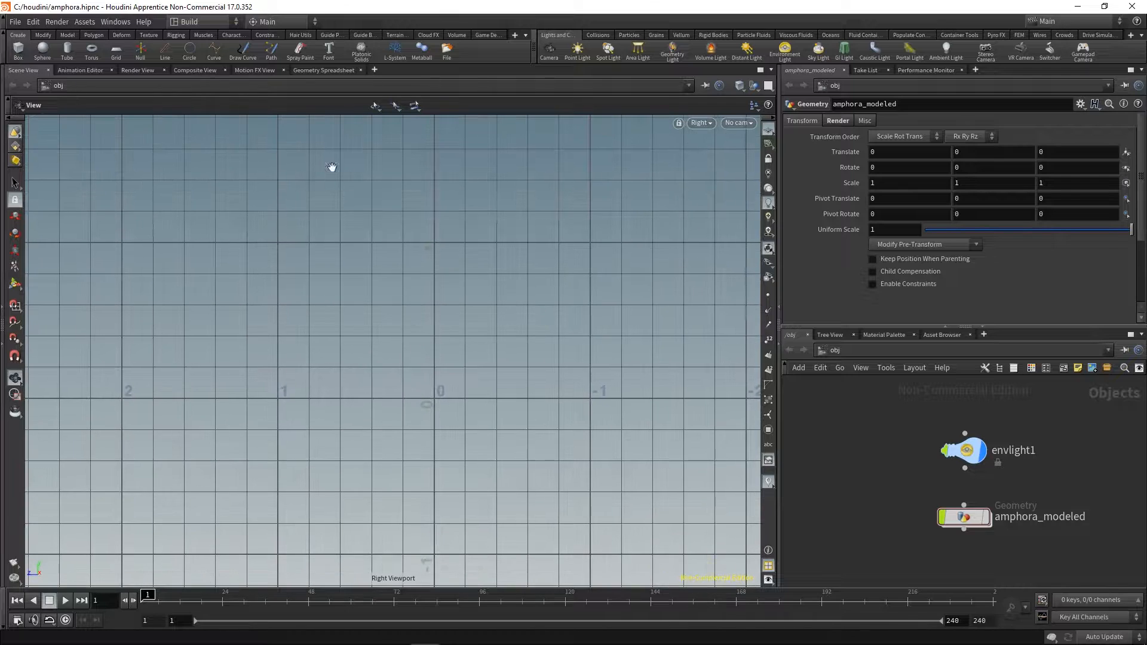
pyautogui.click(214, 50)
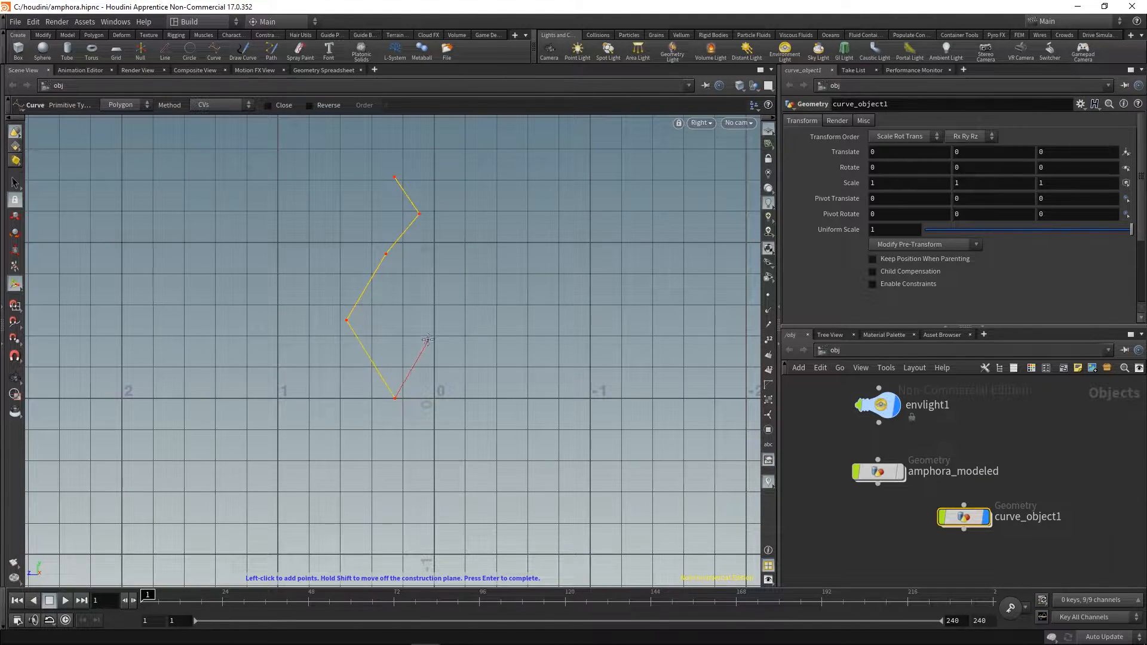
pyautogui.press('Return')
pyautogui.keyDown('alt'); pyautogui.moveTo(414, 377); pyautogui.dragTo(430, 362, button='middle'); pyautogui.keyUp('alt')
# - Adjust the profile curve's upper control points, pulling the shoulder point outward to form a fuller body
pyautogui.click(15, 305)
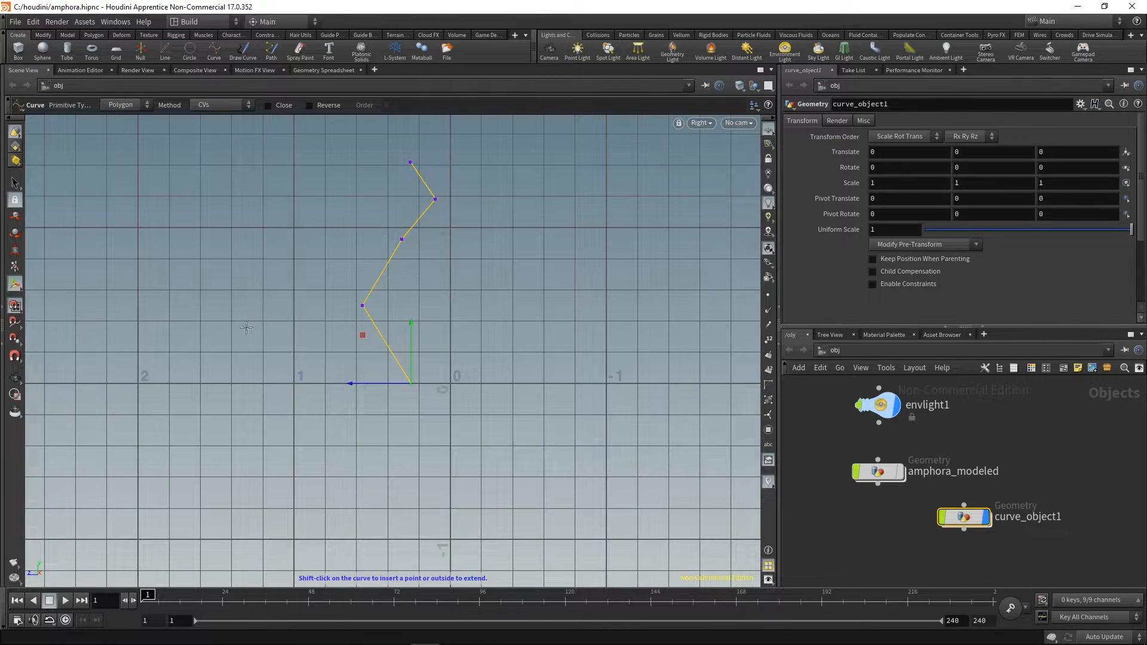
pyautogui.moveTo(412, 325); pyautogui.dragTo(423, 386)
pyautogui.click(363, 307)
pyautogui.moveTo(402, 239); pyautogui.dragTo(375, 252)
pyautogui.moveTo(435, 199); pyautogui.dragTo(408, 163)
pyautogui.moveTo(376, 254); pyautogui.dragTo(371, 248)
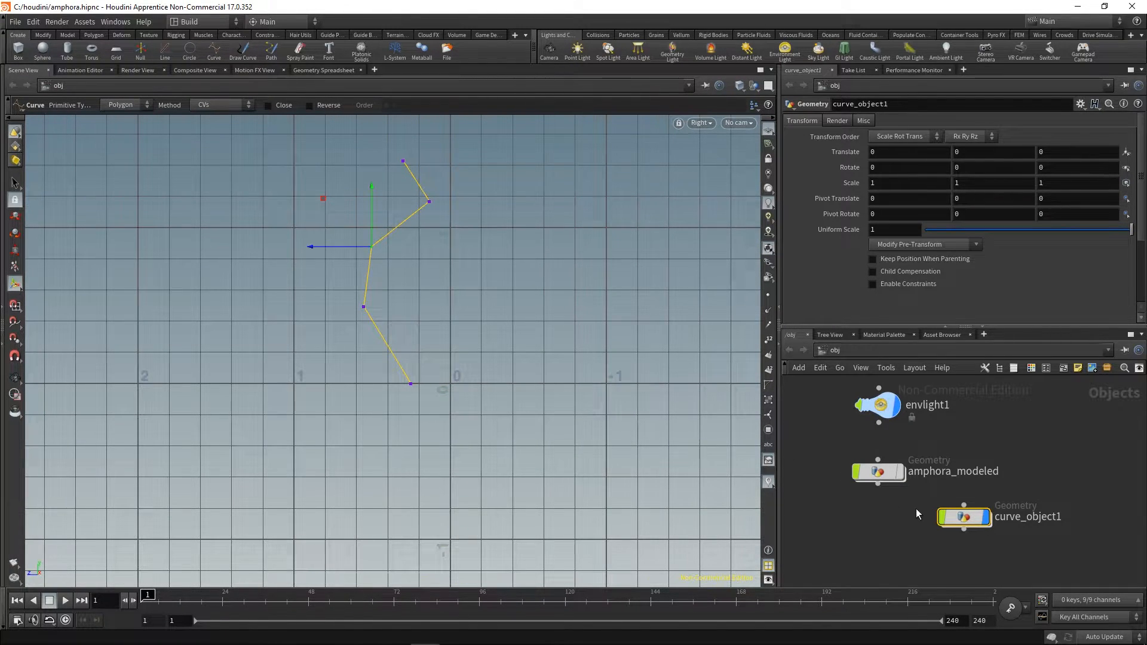
# - Enter the profile curve object's geometry network and switch the viewport to an angled perspective view
pyautogui.doubleClick(973, 518)
pyautogui.moveTo(940, 526); pyautogui.dragTo(924, 519, button='middle')
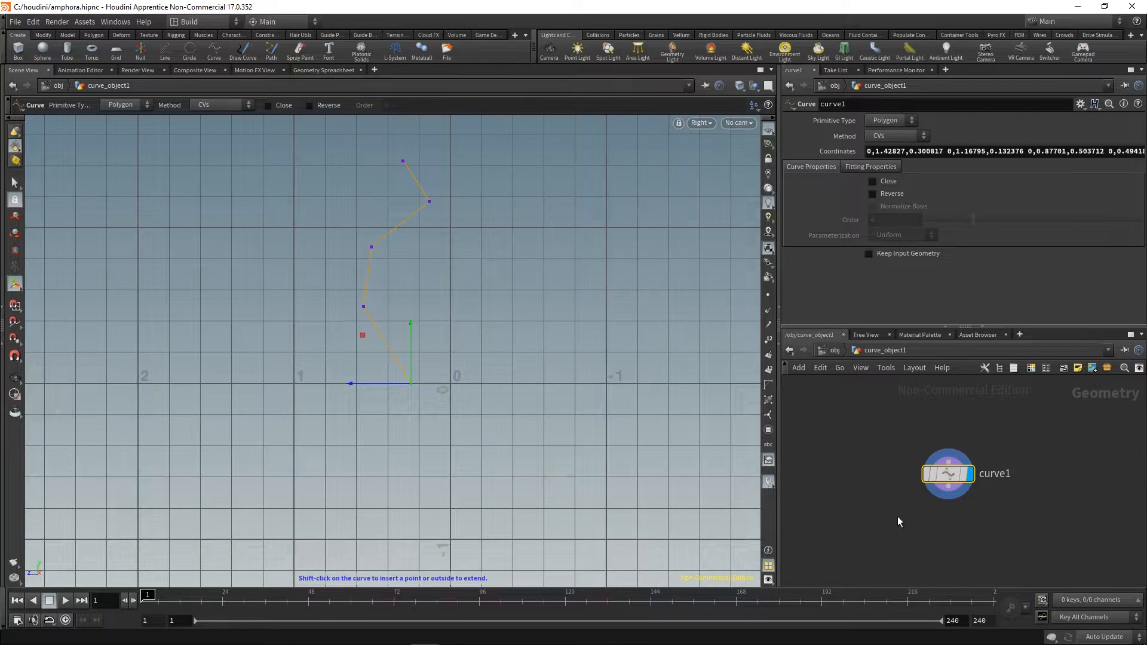
pyautogui.hotkey('space', '1')
pyautogui.keyDown('alt'); pyautogui.moveTo(526, 292); pyautogui.dragTo(484, 302); pyautogui.keyUp('alt')
pyautogui.scroll(-2, 483, 302)
pyautogui.keyDown('alt'); pyautogui.moveTo(483, 302); pyautogui.dragTo(461, 376, button='middle'); pyautogui.keyUp('alt')
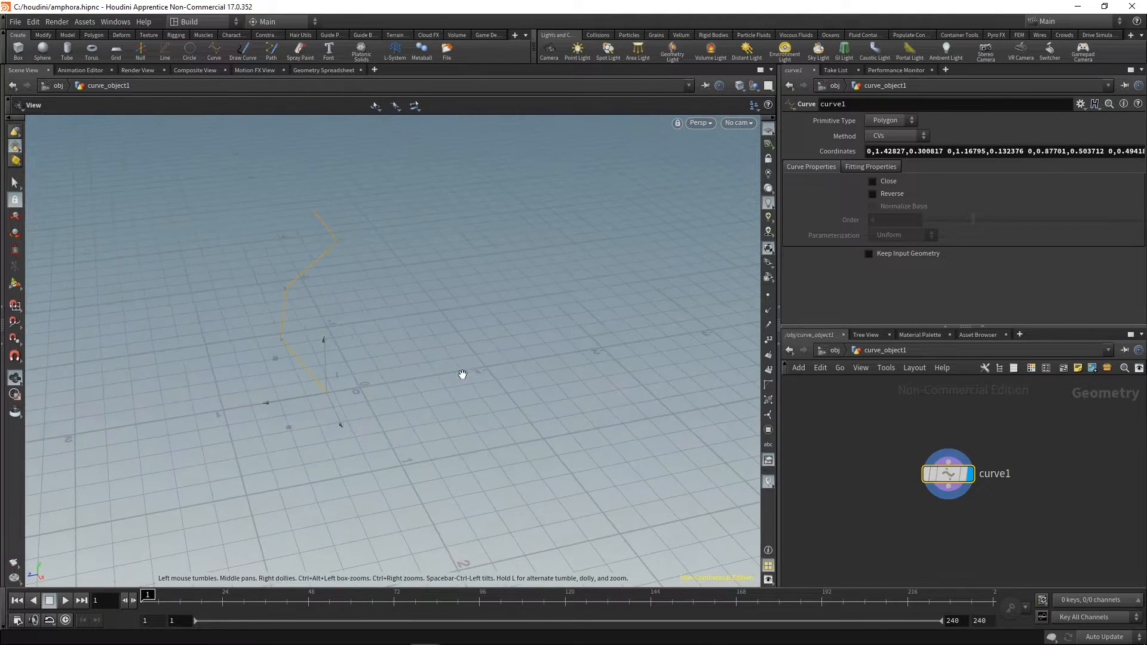
pyautogui.press('Return')
# - Add a Revolve node fed by curve1 and display its result with wireframe over shading
pyautogui.moveTo(891, 513); pyautogui.dragTo(879, 505, button='middle')
pyautogui.press('Tab')
pyautogui.write('rev')
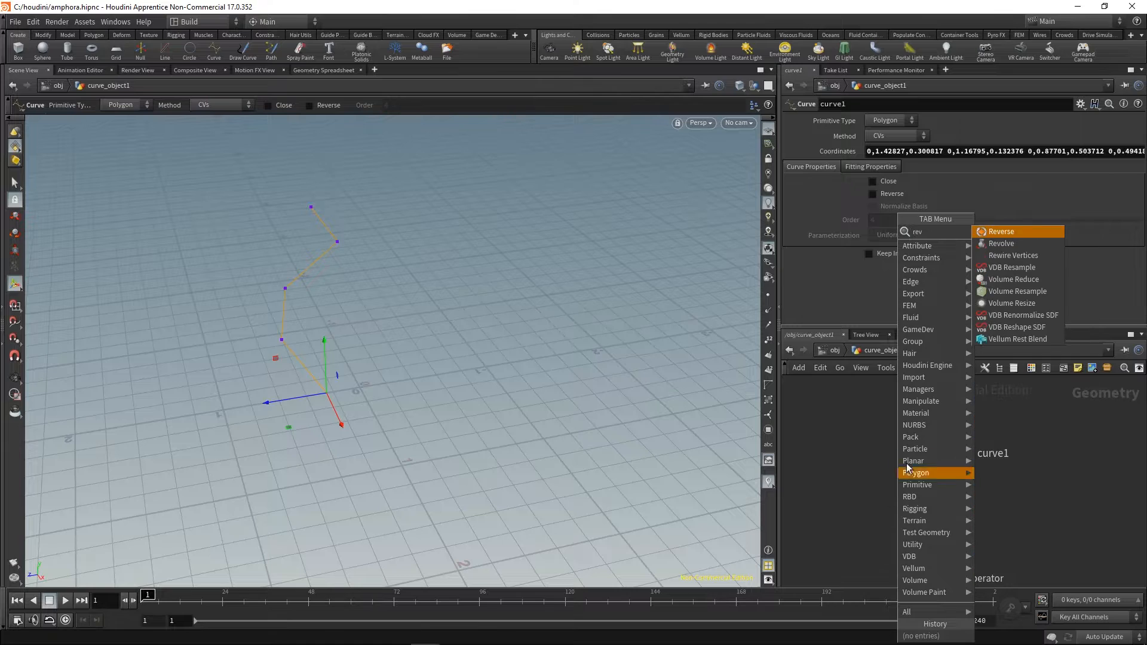
pyautogui.click(987, 246)
pyautogui.click(949, 501)
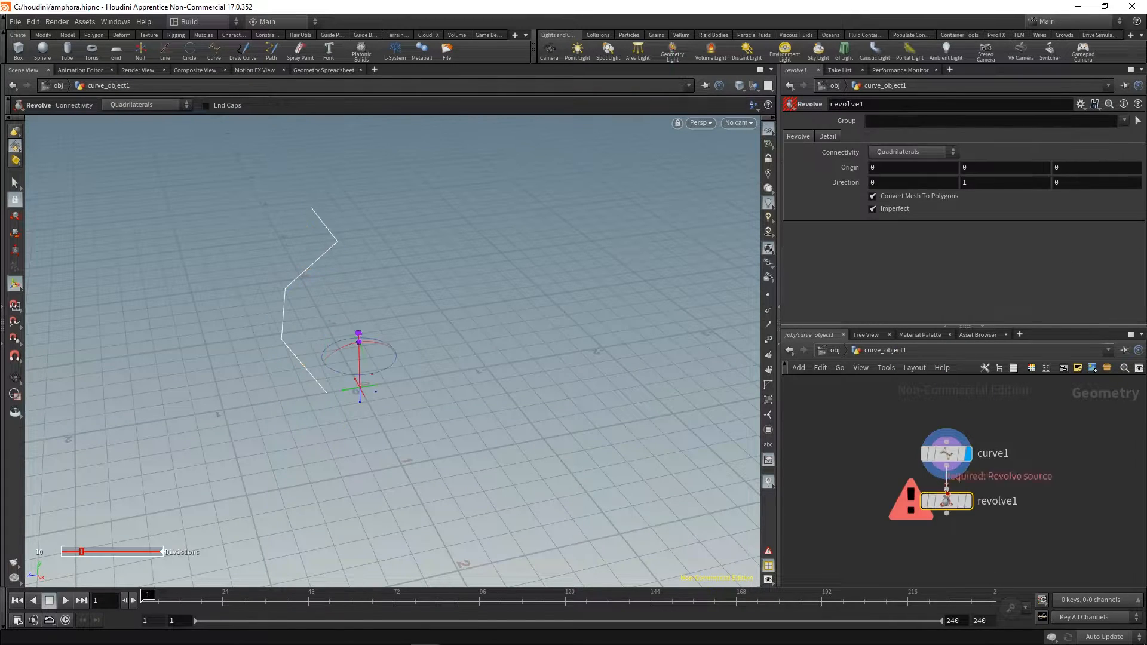
pyautogui.hotkey('shift', 'w')
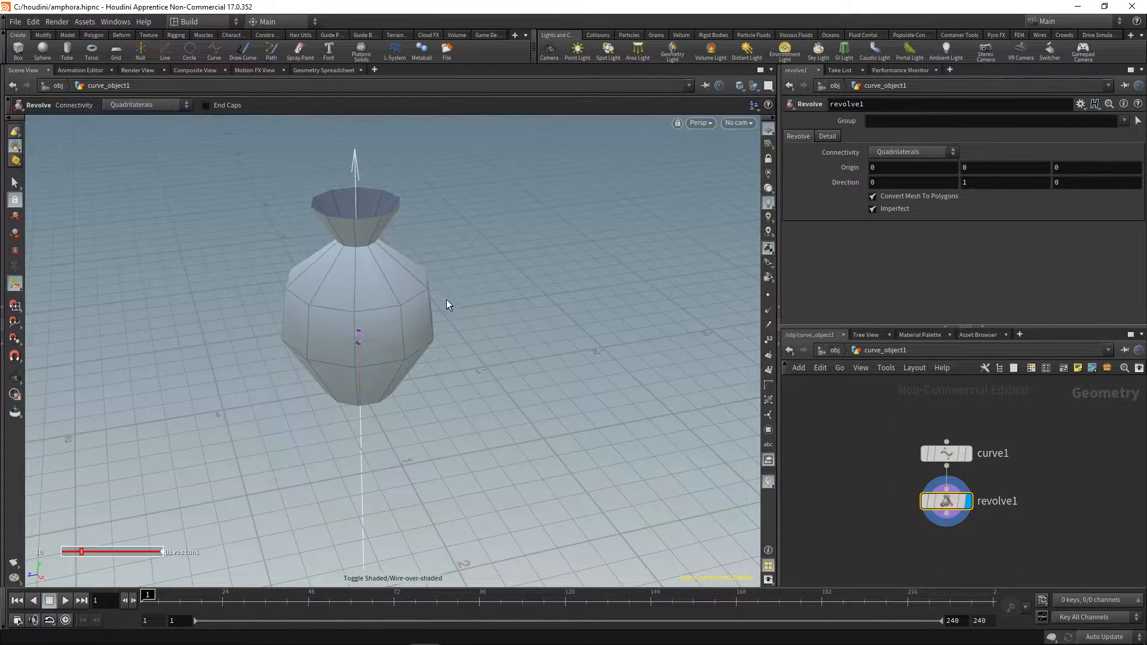
# - Space the revolve node further below curve1 and change the curve's primitive type to NURBS
pyautogui.moveTo(946, 501); pyautogui.dragTo(950, 533)
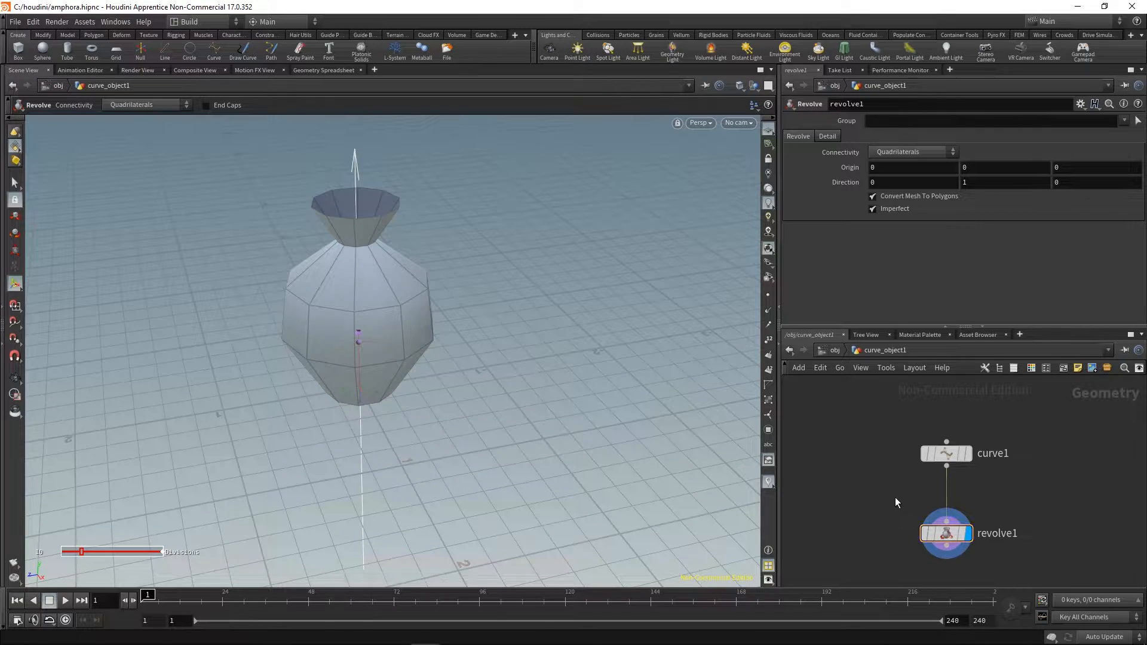
pyautogui.press('Tab')
pyautogui.press('Escape')
pyautogui.moveTo(865, 479); pyautogui.dragTo(873, 447, button='middle')
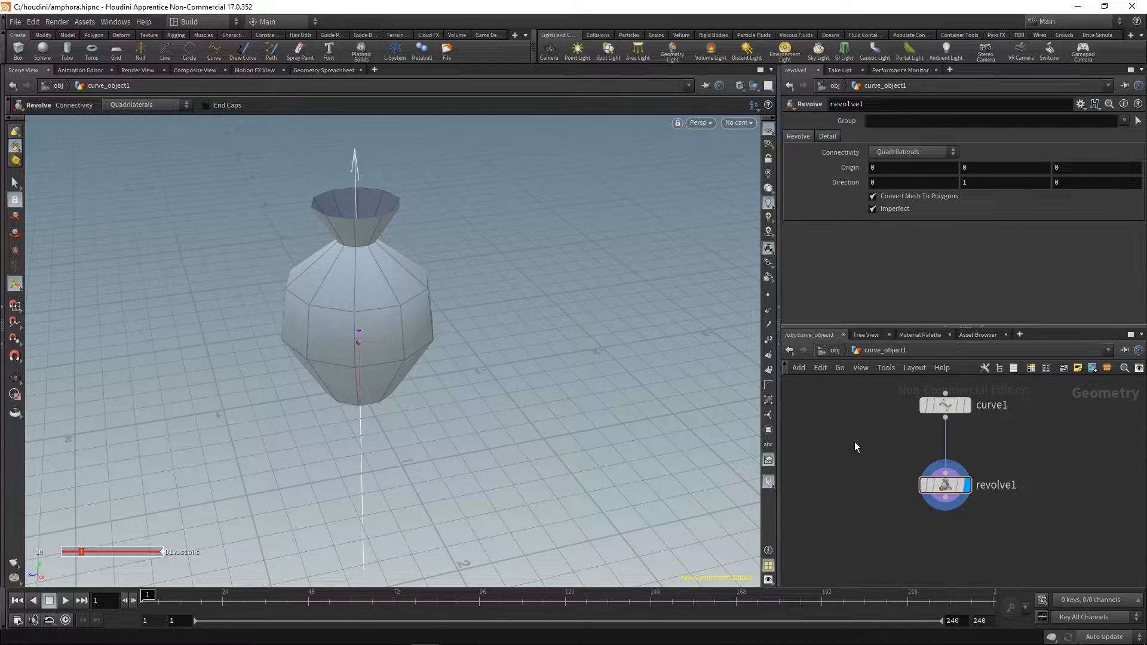
pyautogui.click(944, 405)
pyautogui.click(888, 121)
pyautogui.click(888, 135)
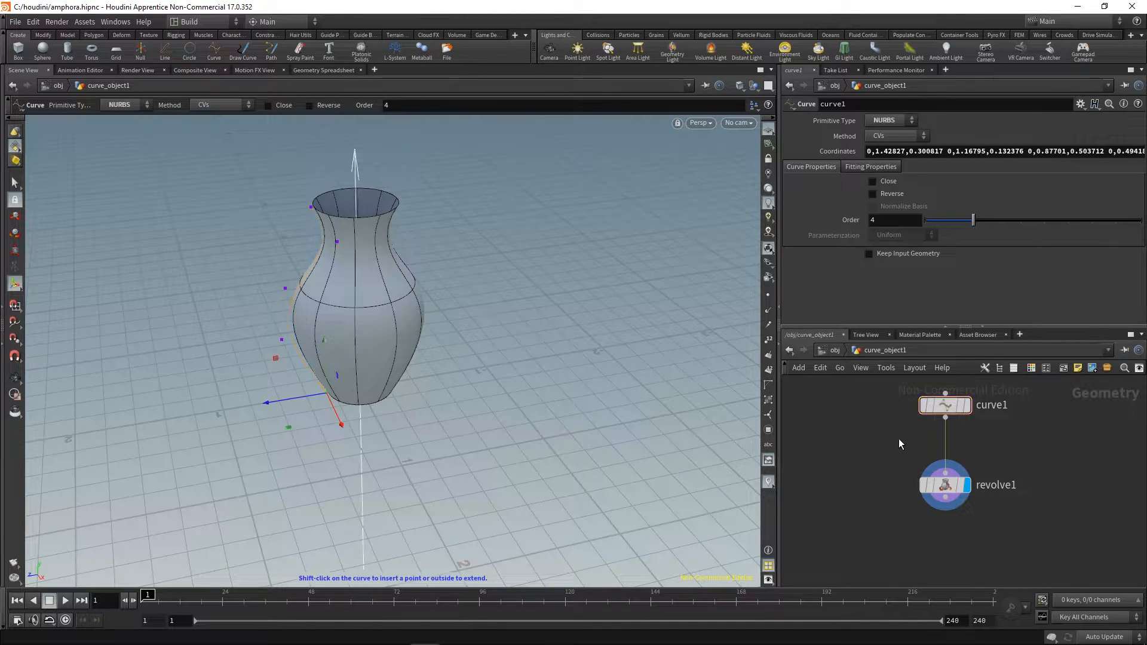
# - Insert a Convert node between curve1 and revolve1, converting to polygons with a U level of detail of 1.39
pyautogui.press('Tab')
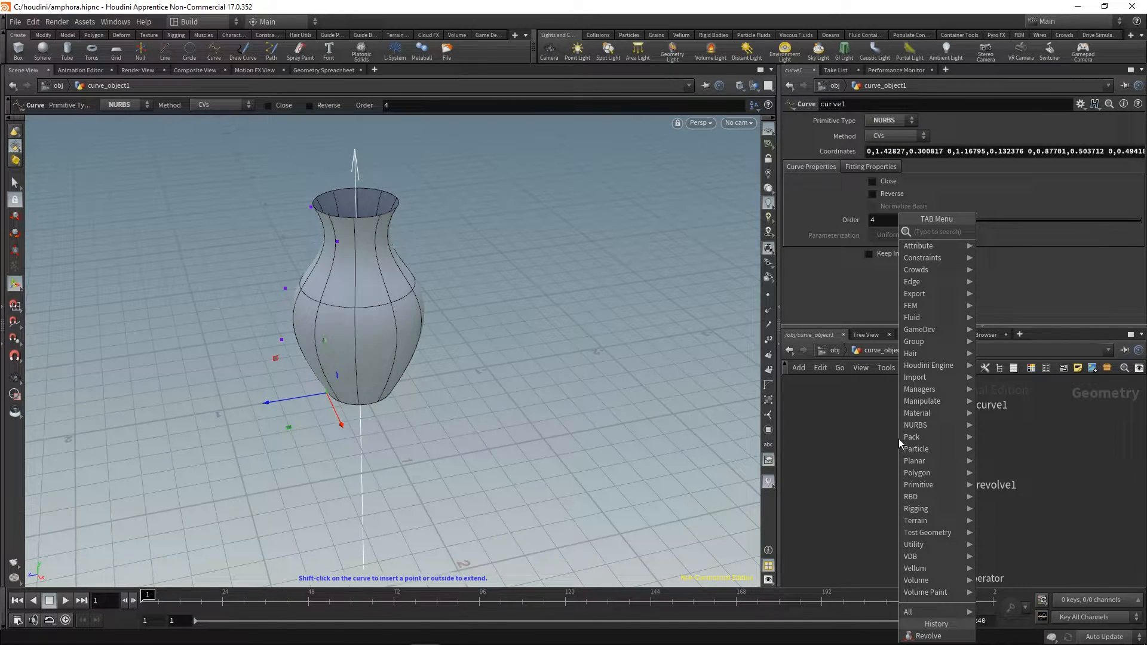
pyautogui.write('convert')
pyautogui.press('Return')
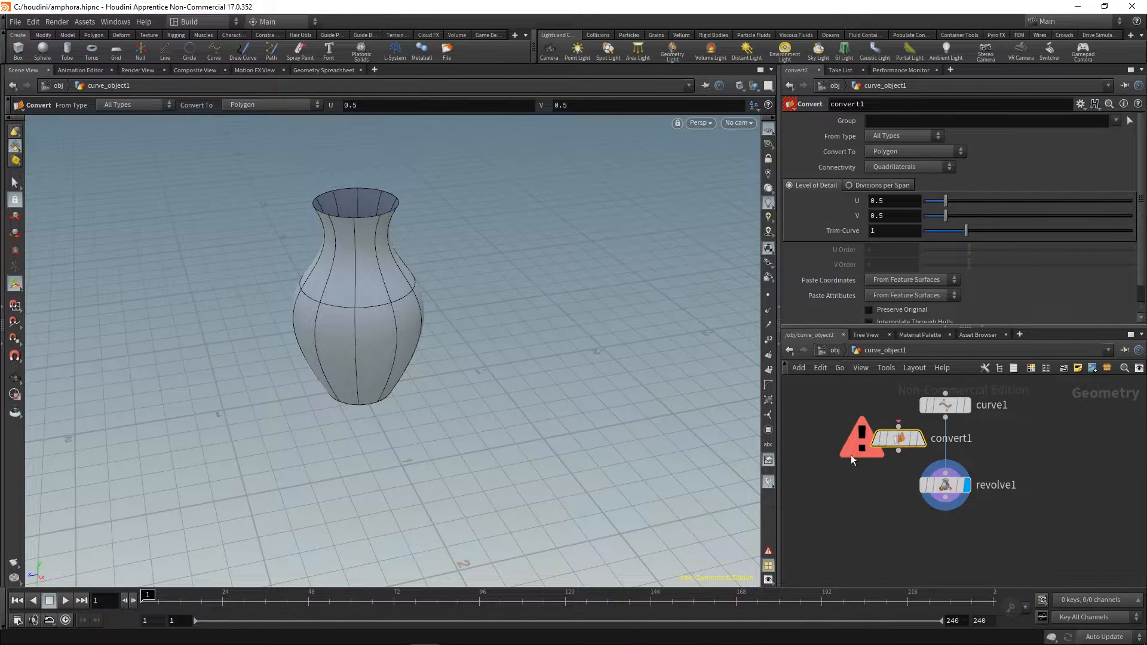
pyautogui.click(939, 442)
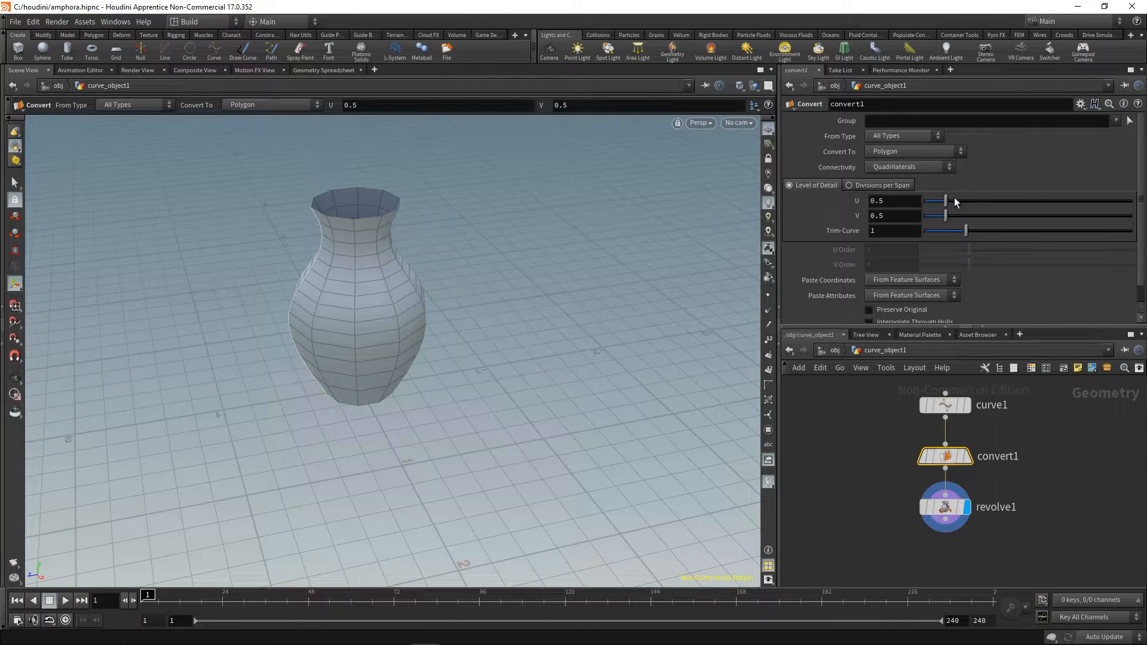
pyautogui.moveTo(952, 201); pyautogui.dragTo(982, 200)
# - Set the revolve node's divisions to 32
pyautogui.click(957, 520)
pyautogui.click(827, 136)
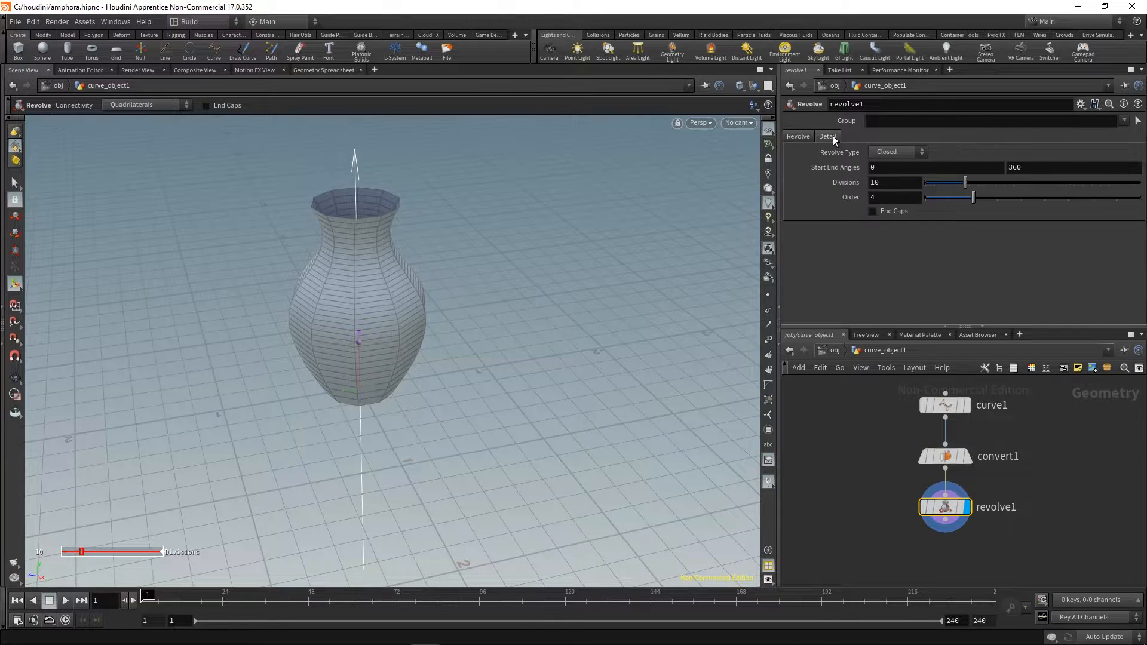
pyautogui.write('32')
pyautogui.press('Return')
pyautogui.click(924, 457)
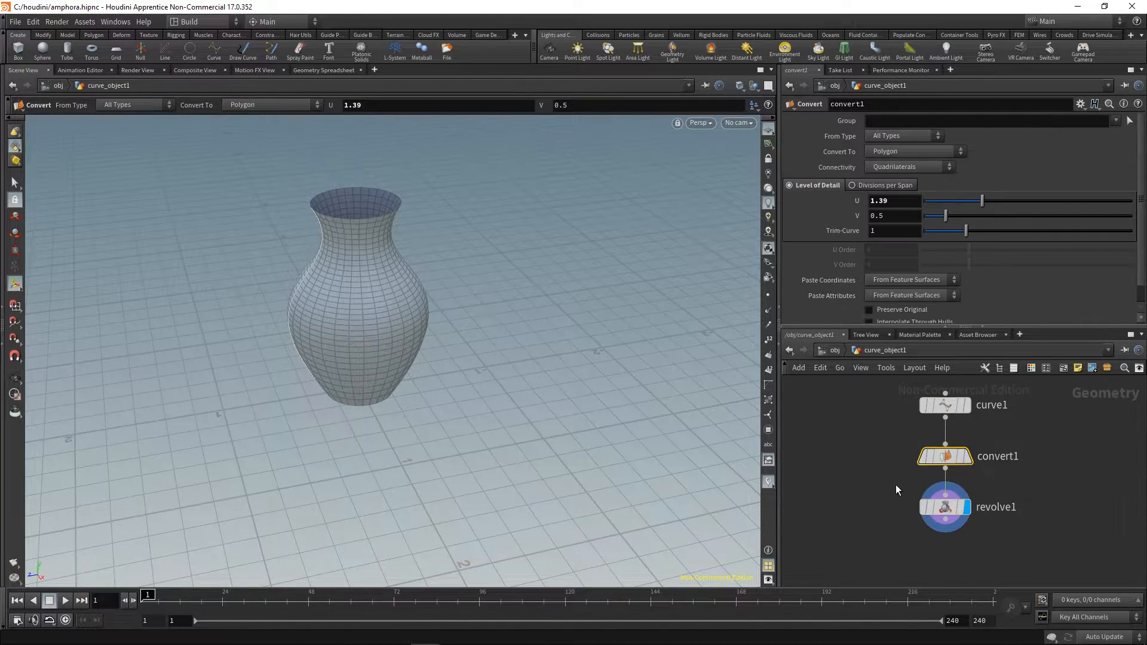
# - Select curve1 and pull its lower body point outward along Z to widen the vase's belly
pyautogui.click(928, 413)
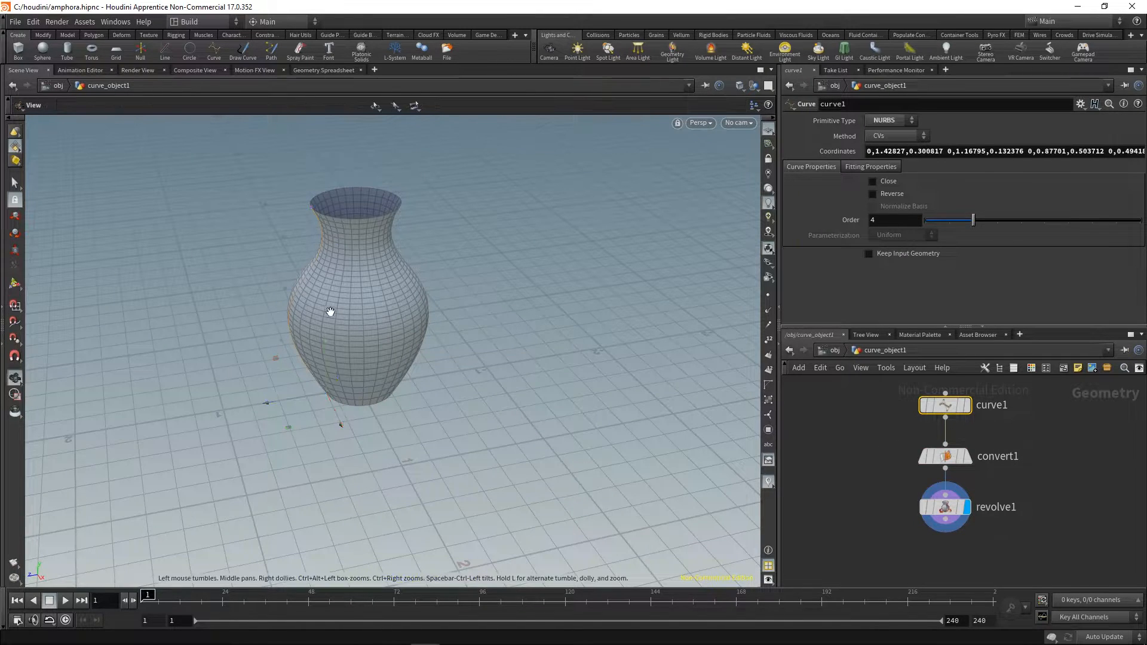
pyautogui.keyDown('alt'); pyautogui.moveTo(328, 313); pyautogui.dragTo(322, 315); pyautogui.keyUp('alt')
pyautogui.click(310, 329)
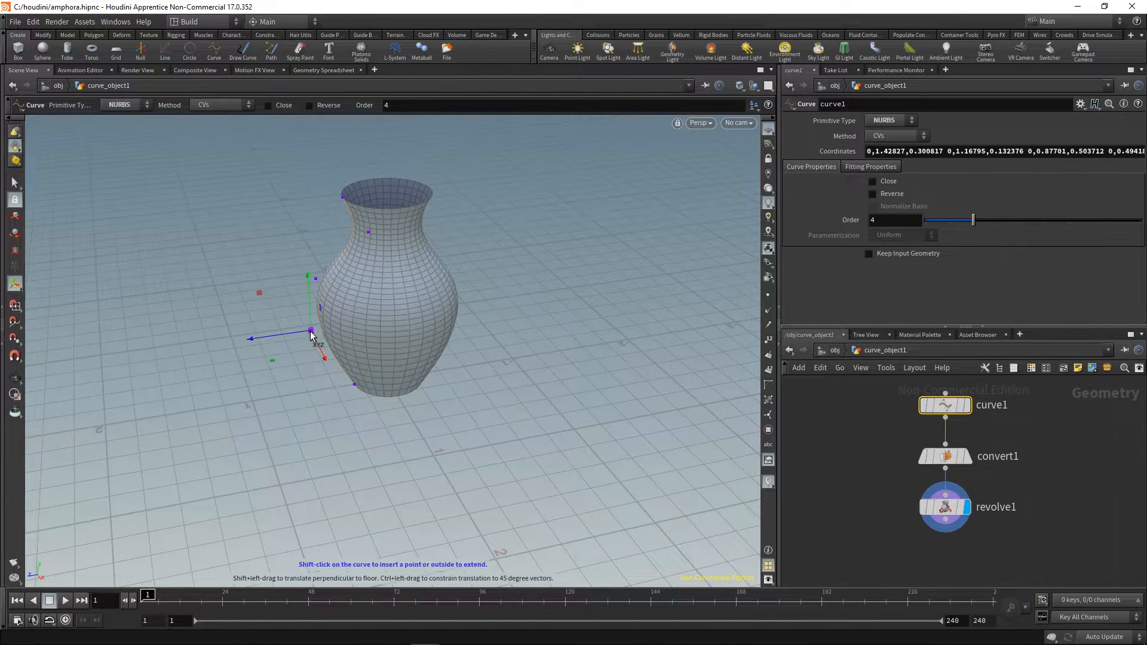
pyautogui.moveTo(280, 333); pyautogui.dragTo(267, 333)
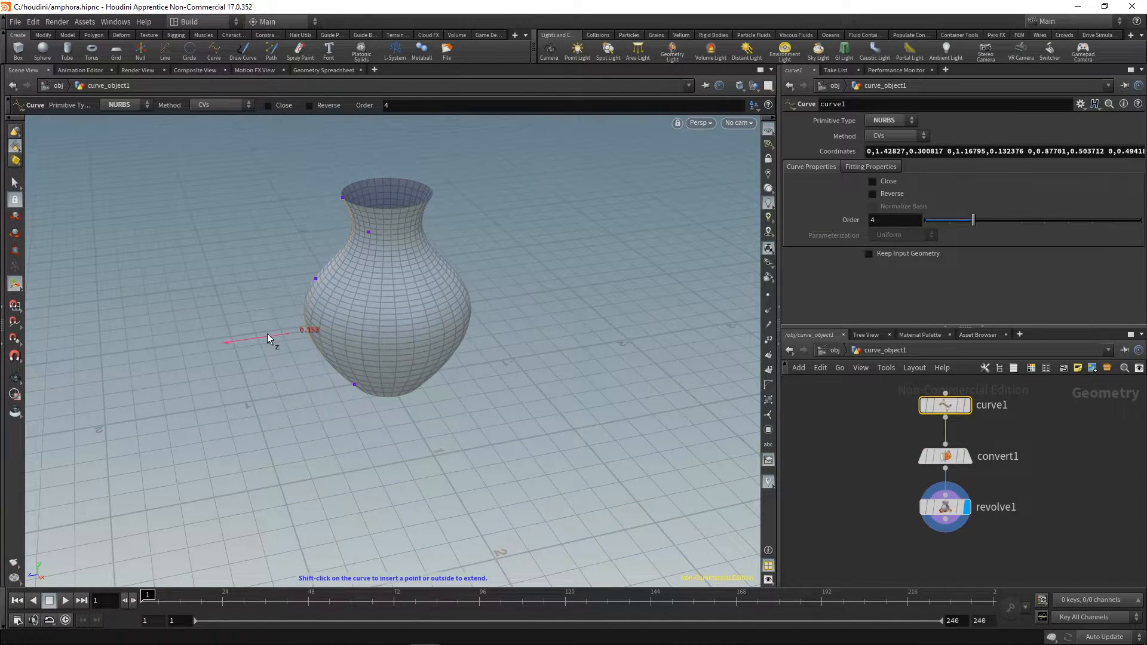
# - Move the curve's shoulder point outward and up, to about Y 1.04 and Z 0.67
pyautogui.click(315, 279)
pyautogui.moveTo(299, 281); pyautogui.dragTo(289, 220)
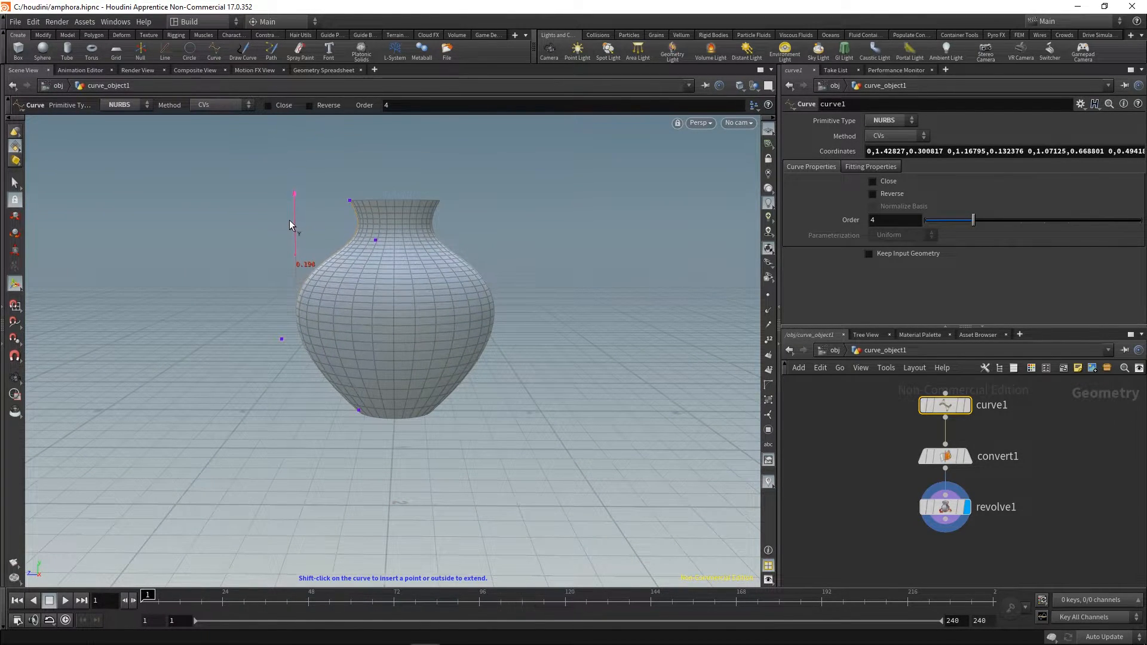
pyautogui.press('Escape')
pyautogui.moveTo(304, 305); pyautogui.dragTo(353, 302)
pyautogui.moveTo(353, 303); pyautogui.dragTo(512, 263, button='right')
pyautogui.moveTo(512, 263); pyautogui.dragTo(353, 361)
pyautogui.moveTo(353, 361)
pyautogui.mouseDown(button='right')
pyautogui.moveTo(412, 248)
pyautogui.moveTo(362, 378)
pyautogui.mouseUp(button='right')
pyautogui.moveTo(362, 377); pyautogui.dragTo(402, 346)
pyautogui.press('Return')
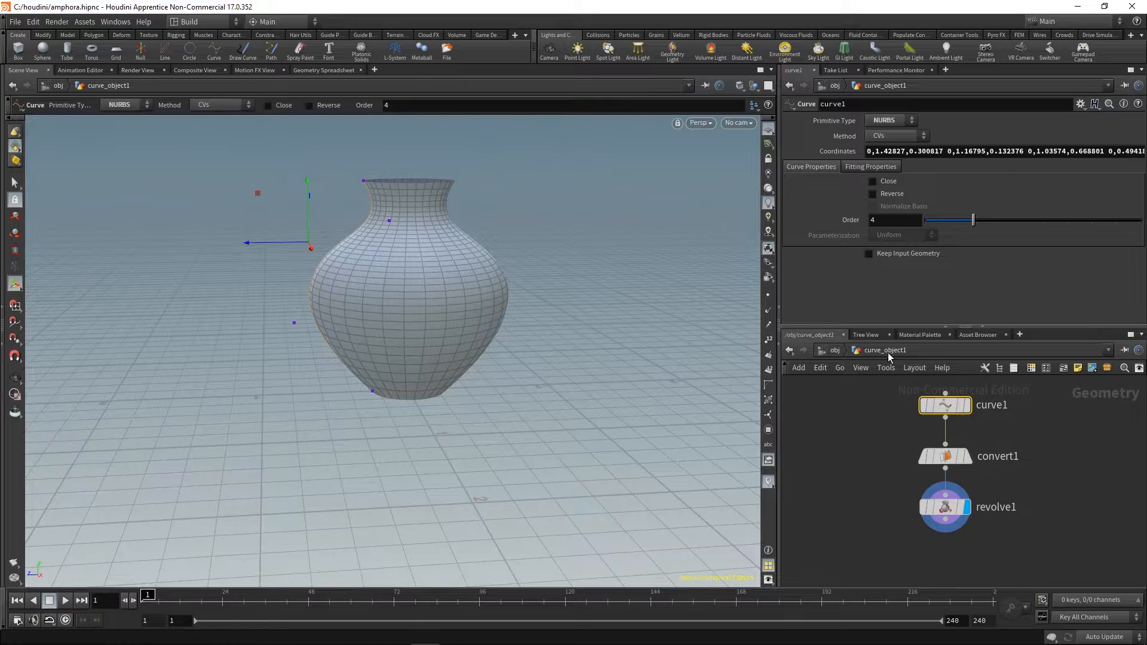
# - Assign the clay material from the material palette to the revolved vase
pyautogui.click(916, 336)
pyautogui.click(914, 391)
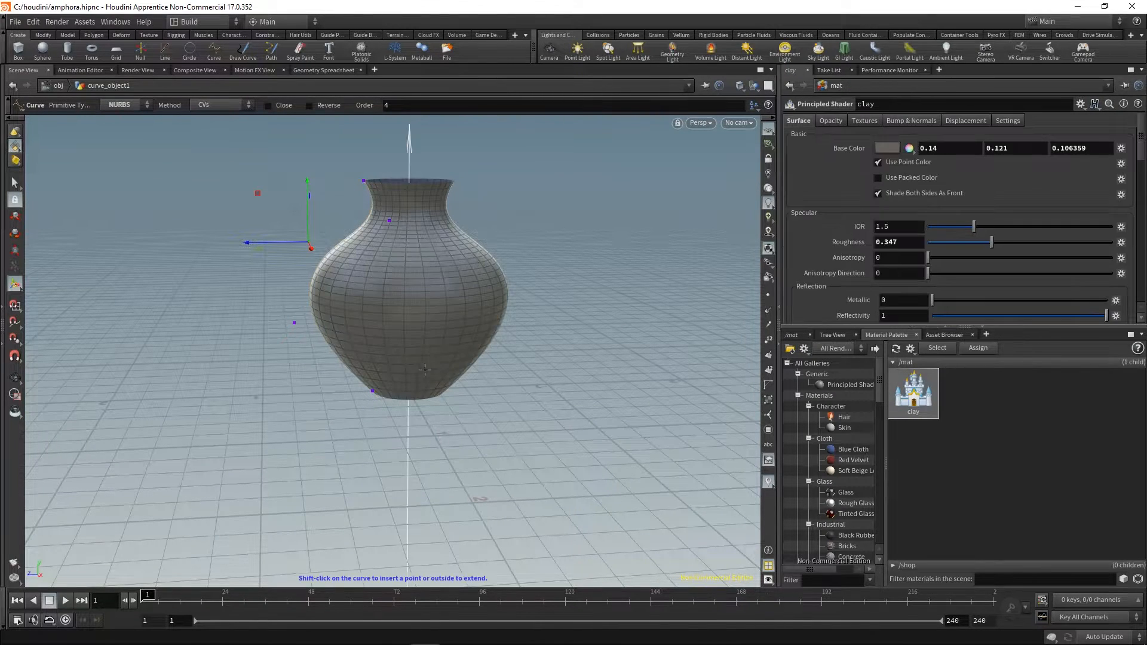
# - Open the geometry network of curve_object1 and view the vase from a lower angle
pyautogui.click(795, 335)
pyautogui.click(835, 350)
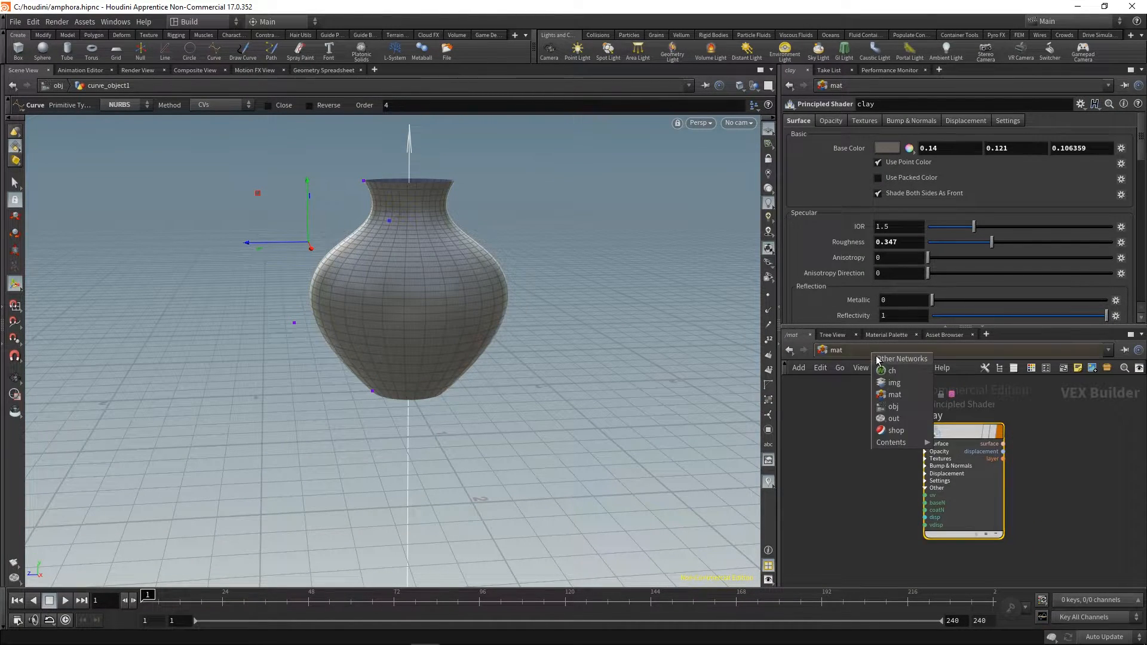
pyautogui.click(888, 398)
pyautogui.doubleClick(954, 495)
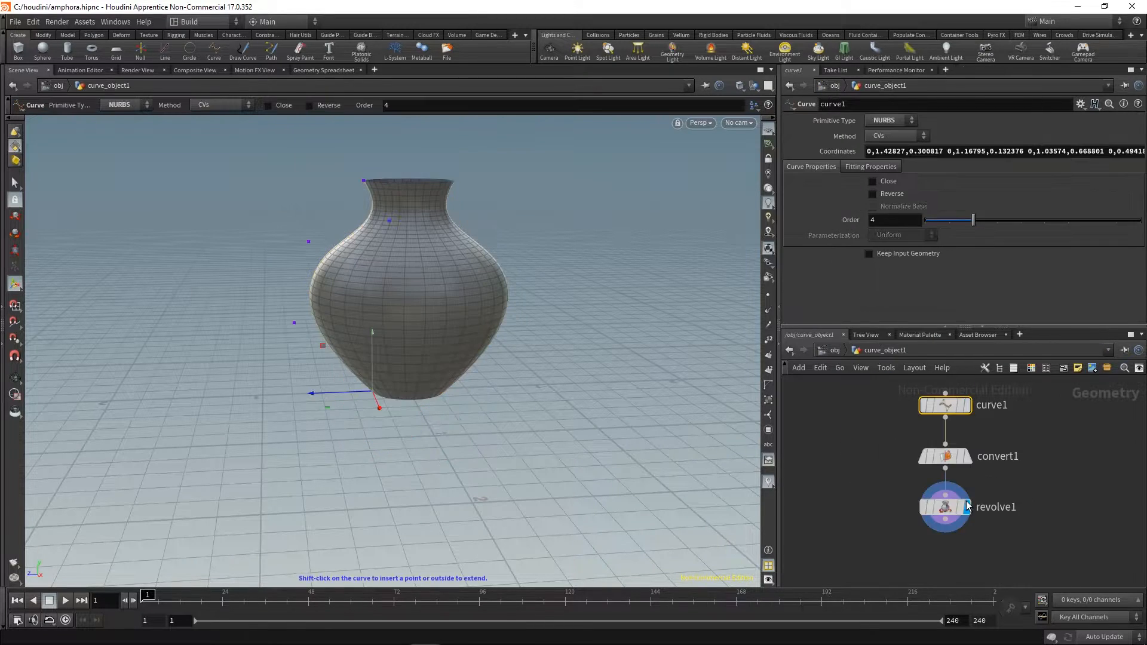
pyautogui.press('Escape')
pyautogui.moveTo(486, 300); pyautogui.dragTo(460, 384)
pyautogui.press('Return')
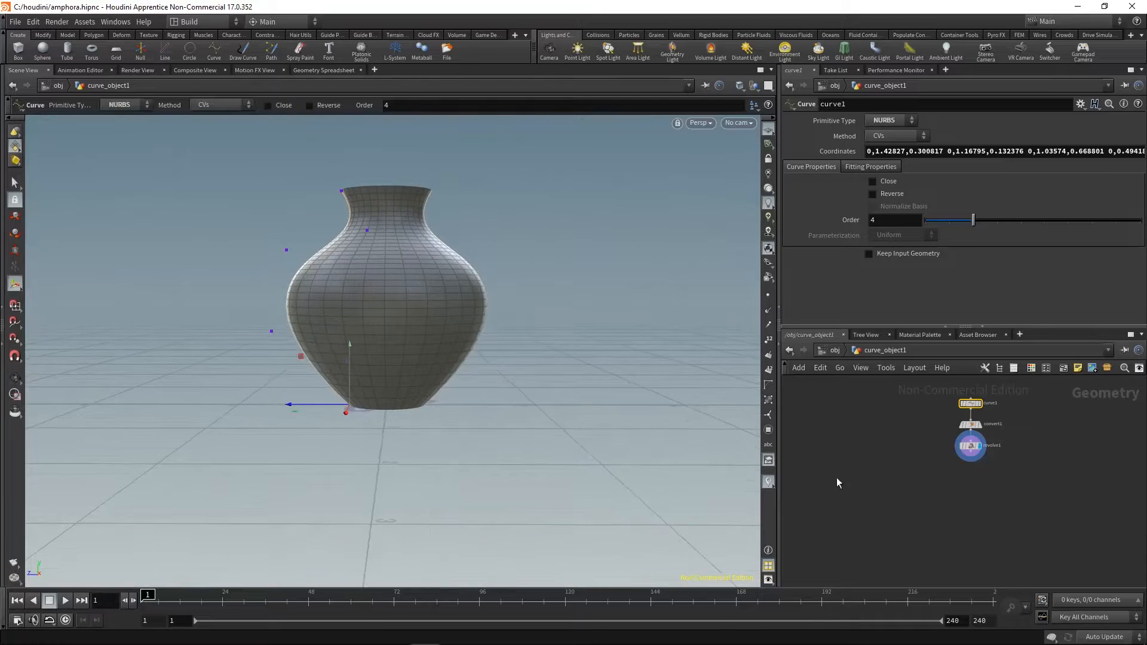
# - Add a Group node fed by revolve1, display it, and make it an Edges group with the base group disabled
pyautogui.press('Tab')
pyautogui.write('group')
pyautogui.press('Return')
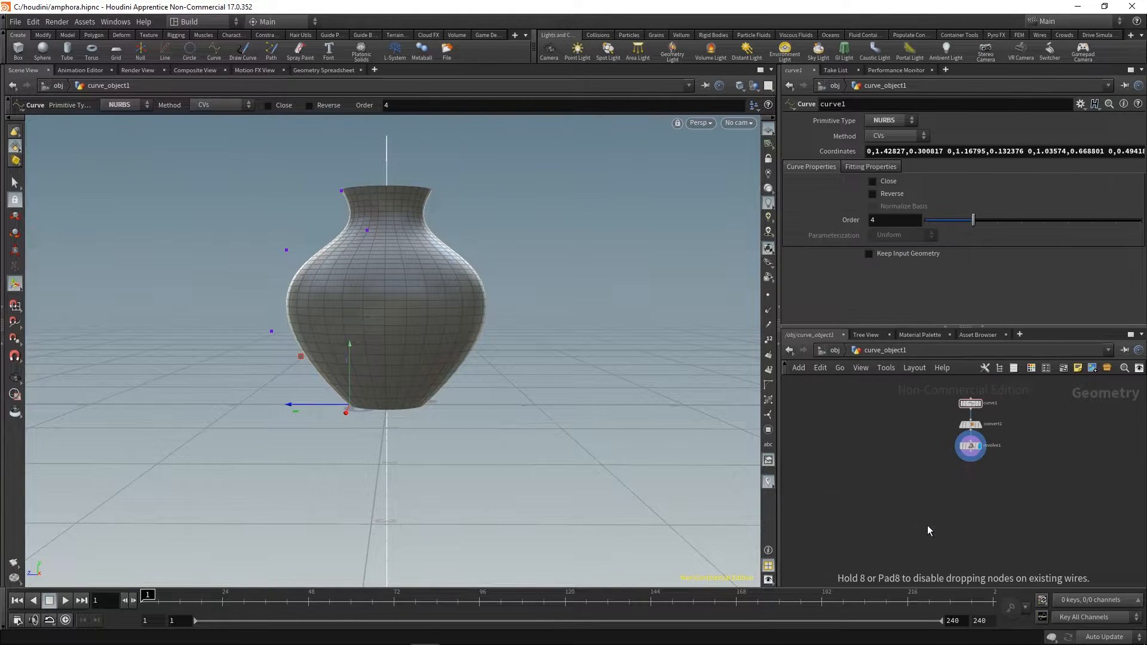
pyautogui.click(926, 525)
pyautogui.scroll(4, 951, 485)
pyautogui.moveTo(909, 555); pyautogui.dragTo(967, 508)
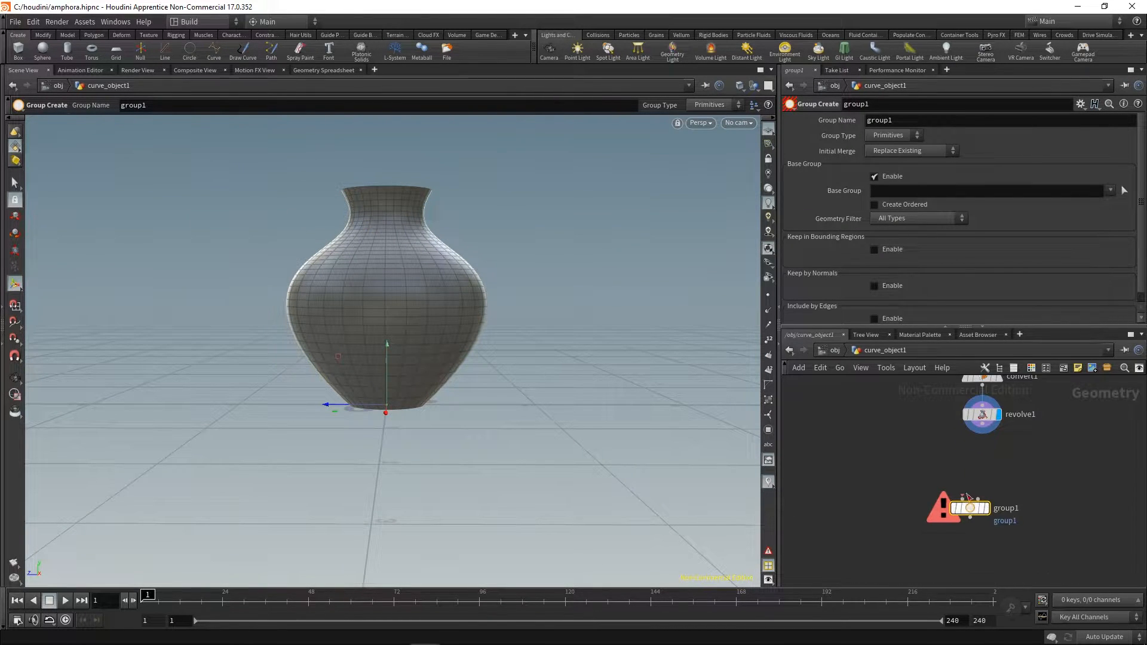
pyautogui.moveTo(983, 425); pyautogui.dragTo(969, 500)
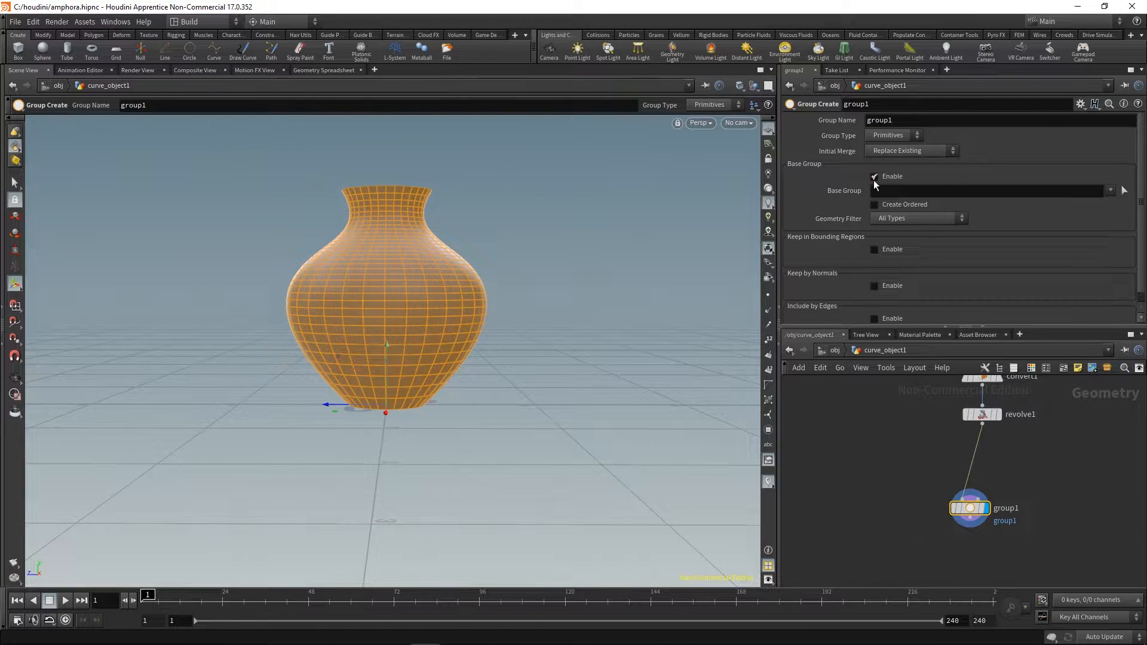
pyautogui.click(890, 137)
pyautogui.click(890, 172)
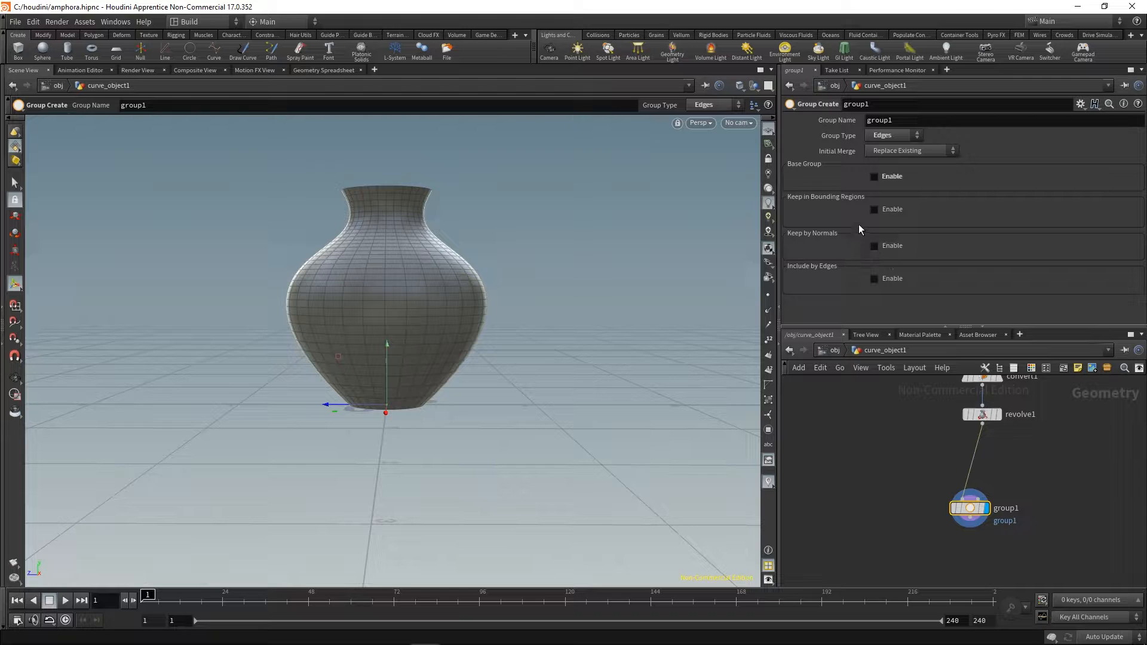
# - Keep only edges inside a bounding box about 4.58 × 3.02 × 4.58, centered at Y -0.777 around the vase's lower half
pyautogui.click(874, 209)
pyautogui.keyDown('alt'); pyautogui.moveTo(540, 377); pyautogui.dragTo(257, 487); pyautogui.keyUp('alt')
pyautogui.keyDown('alt'); pyautogui.moveTo(351, 461); pyautogui.dragTo(510, 363); pyautogui.keyUp('alt')
pyautogui.press('Escape')
pyautogui.keyDown('alt'); pyautogui.moveTo(510, 363); pyautogui.dragTo(418, 305, button='middle'); pyautogui.keyUp('alt')
pyautogui.keyDown('alt'); pyautogui.moveTo(418, 305); pyautogui.dragTo(597, 350, button='right'); pyautogui.keyUp('alt')
pyautogui.keyDown('alt'); pyautogui.moveTo(597, 351); pyautogui.dragTo(559, 321, button='middle'); pyautogui.keyUp('alt')
# - Name the edge group bottomCap
pyautogui.doubleClick(914, 120)
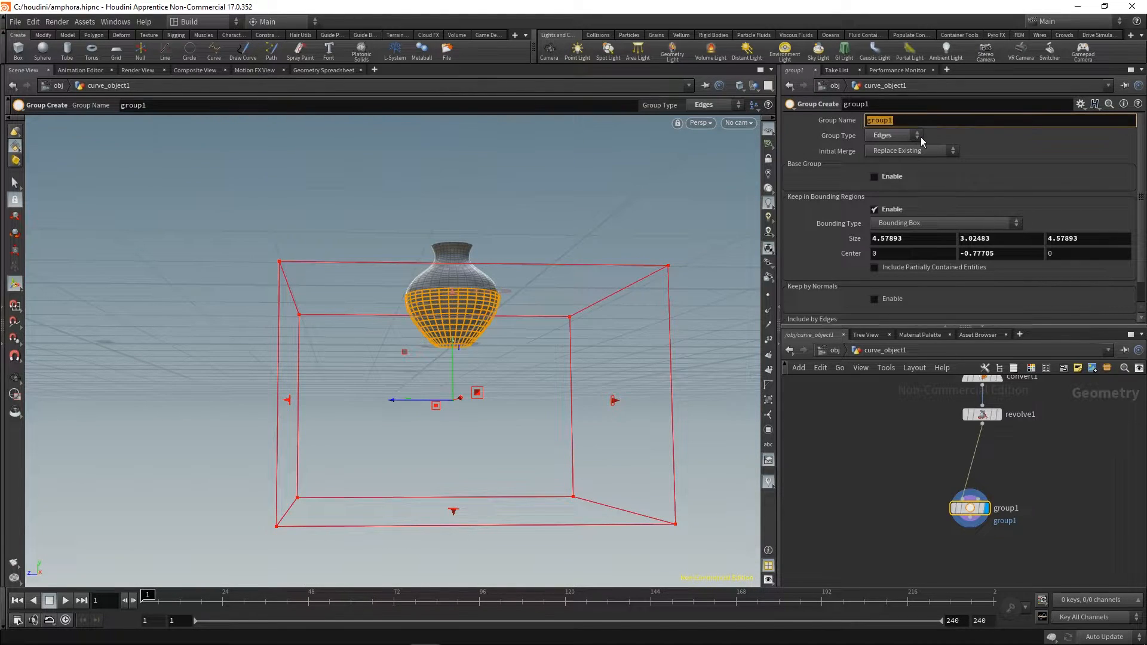
pyautogui.write('bottomCap')
pyautogui.press('Return')
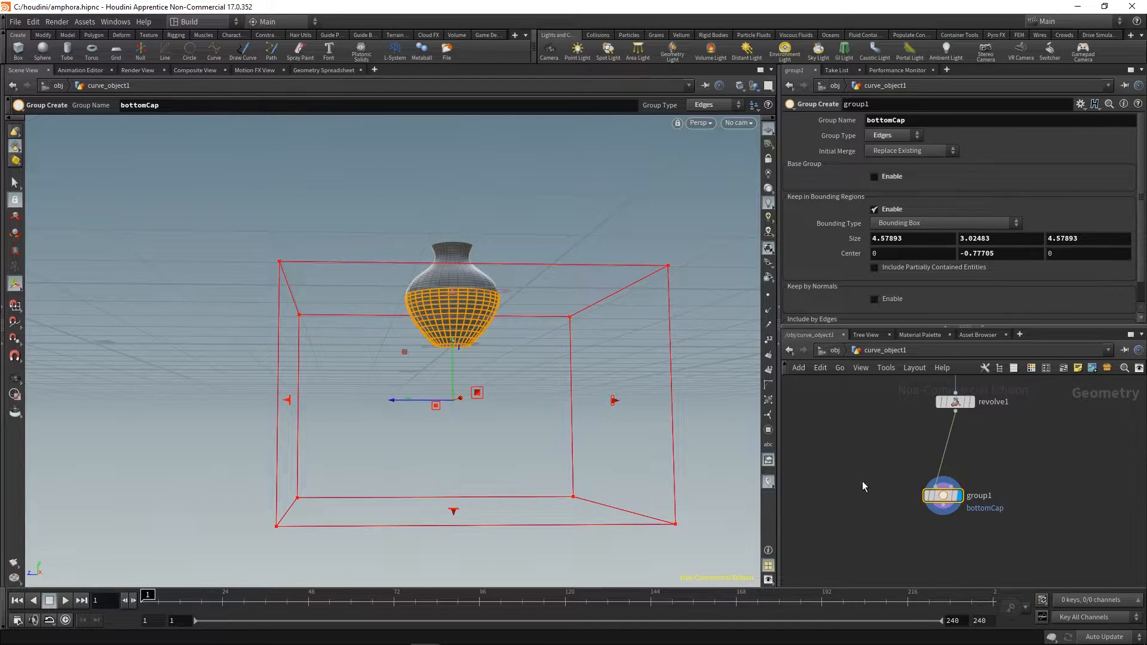
pyautogui.press('Tab')
pyautogui.write('fi')
pyautogui.press('Down')
pyautogui.press('Return')
pyautogui.click(912, 506)
# - Add a PolyFill node below group1 and feed it from group1's output
pyautogui.press('Tab')
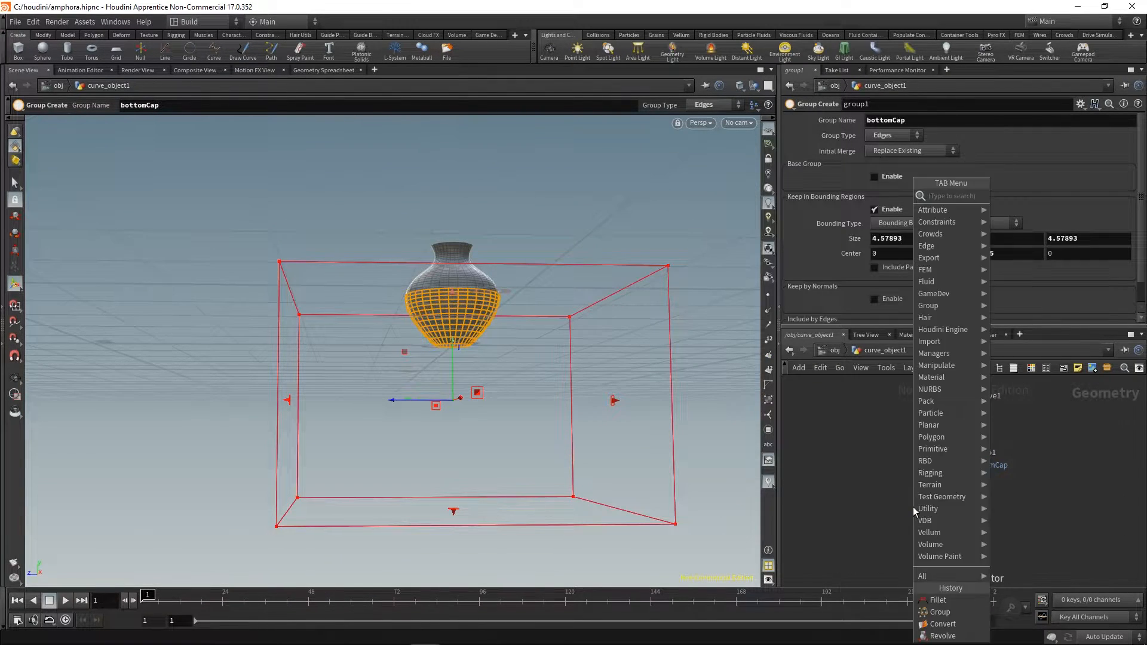
pyautogui.write('polyfill')
pyautogui.press('Return')
pyautogui.click(913, 506)
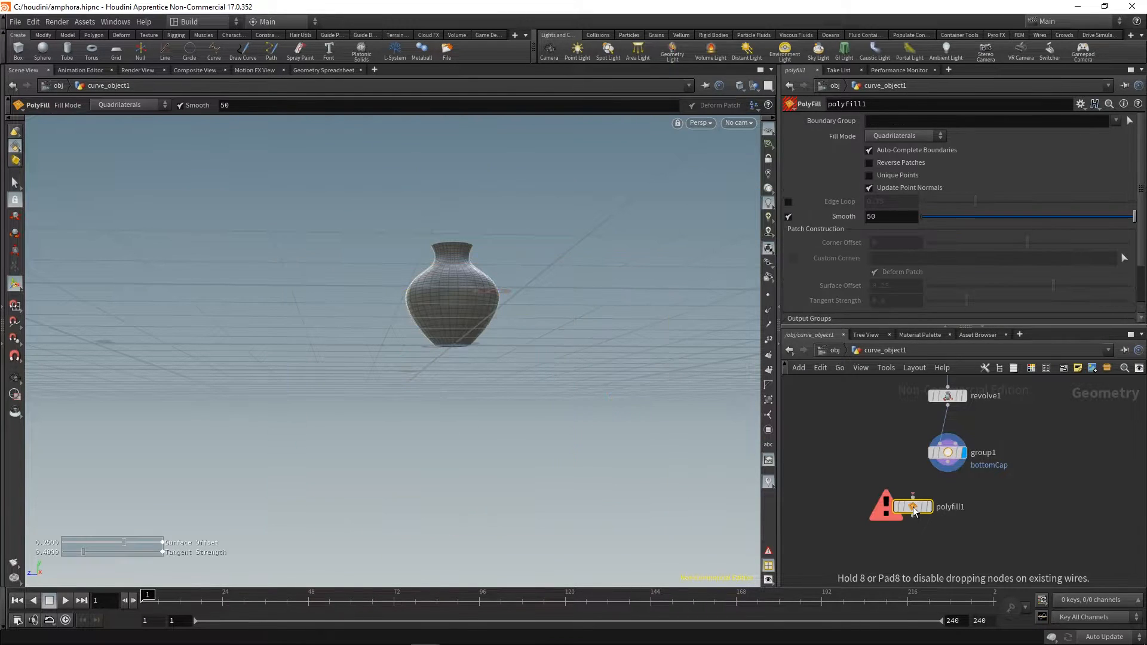
pyautogui.moveTo(950, 471); pyautogui.dragTo(914, 513)
# - Lay out the revolve1, group1 and polyfill1 nodes in a neat vertical column
pyautogui.click(912, 505)
pyautogui.click(914, 532)
pyautogui.moveTo(863, 429); pyautogui.dragTo(961, 594)
pyautogui.keyDown('shift'); pyautogui.click(947, 396); pyautogui.keyUp('shift')
pyautogui.press('l')
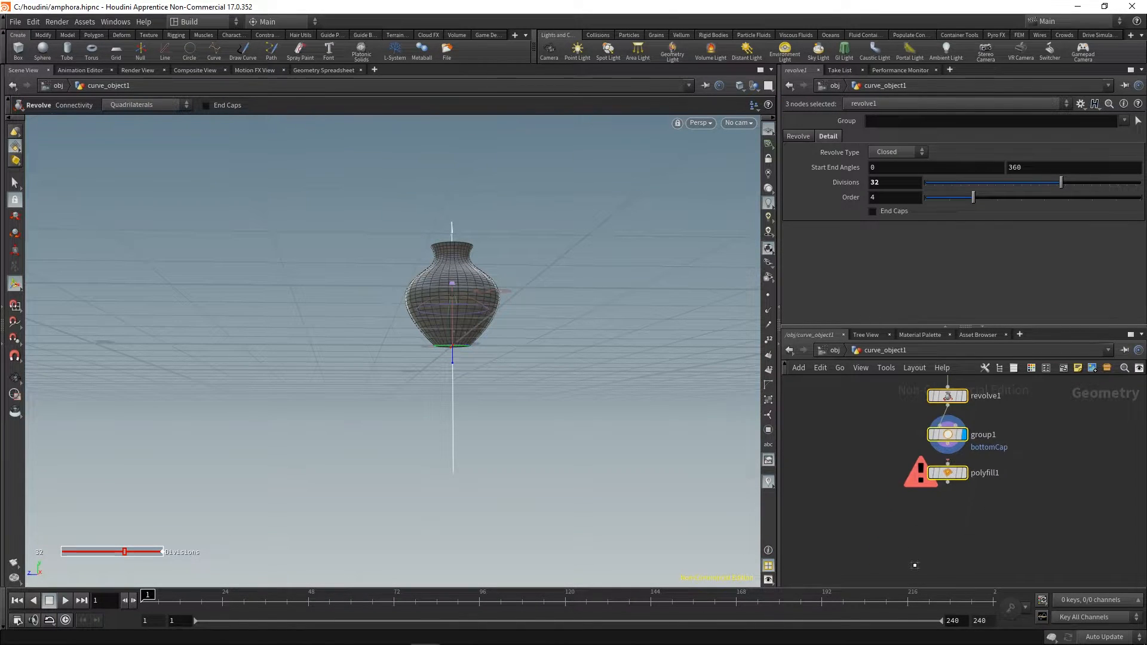
# - Display polyfill1 and set its boundary group to bottomCap
pyautogui.click(895, 468)
pyautogui.click(950, 481)
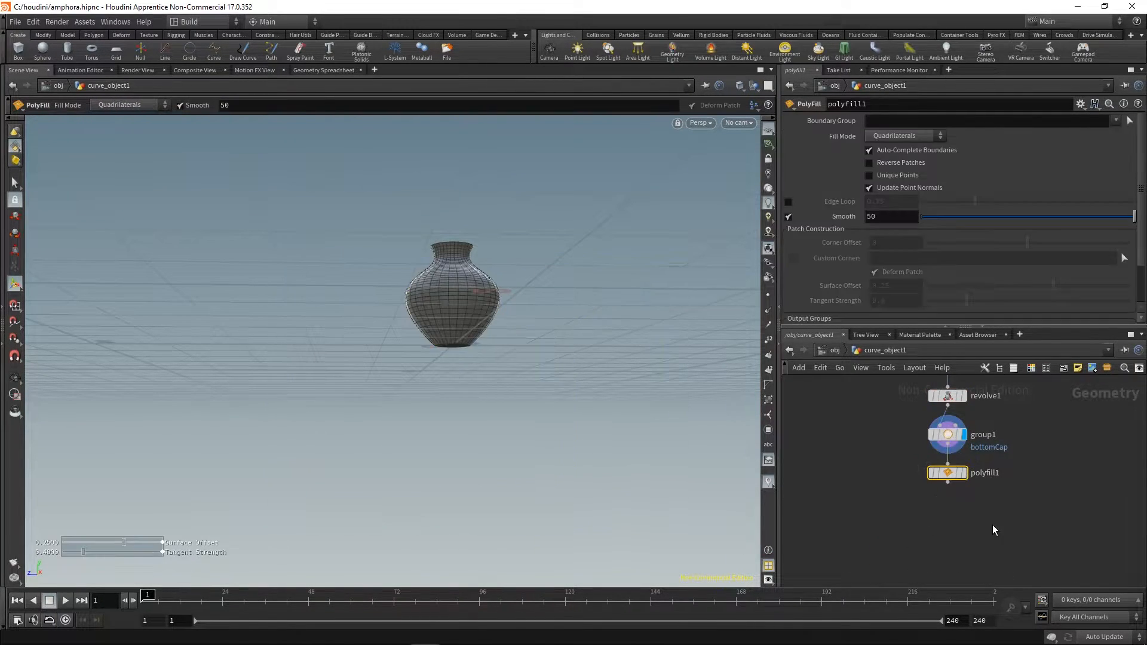
pyautogui.click(1116, 121)
pyautogui.click(1097, 135)
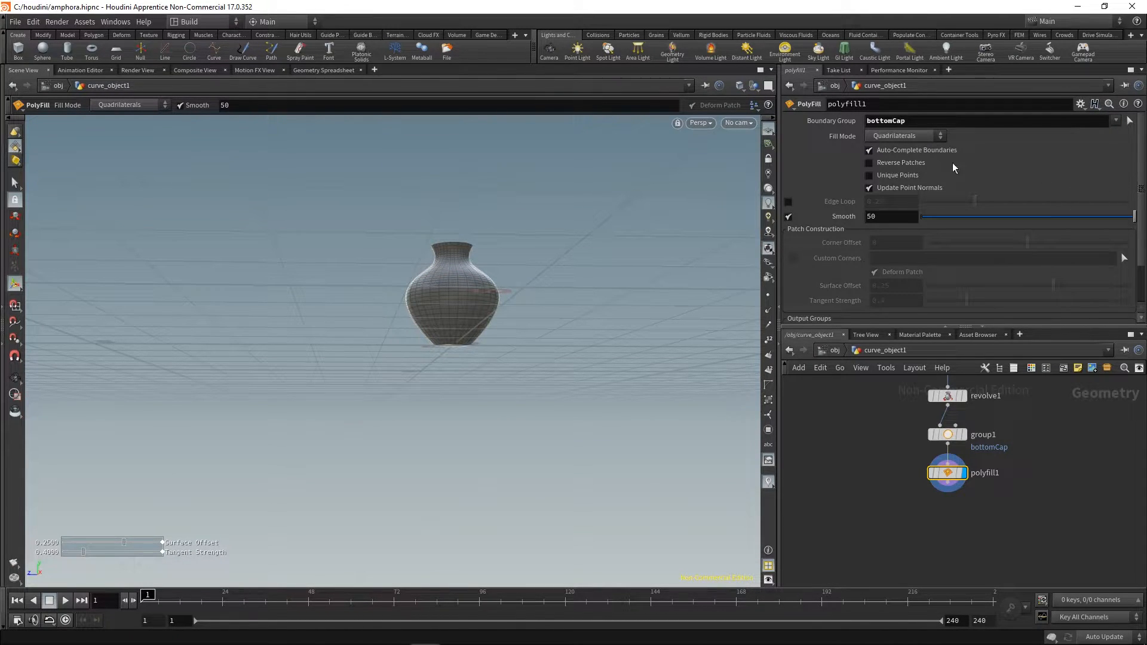
# - Set the PolyFill's fill mode to Triangle Fan and turn off Deform Patch
pyautogui.click(907, 136)
pyautogui.click(887, 161)
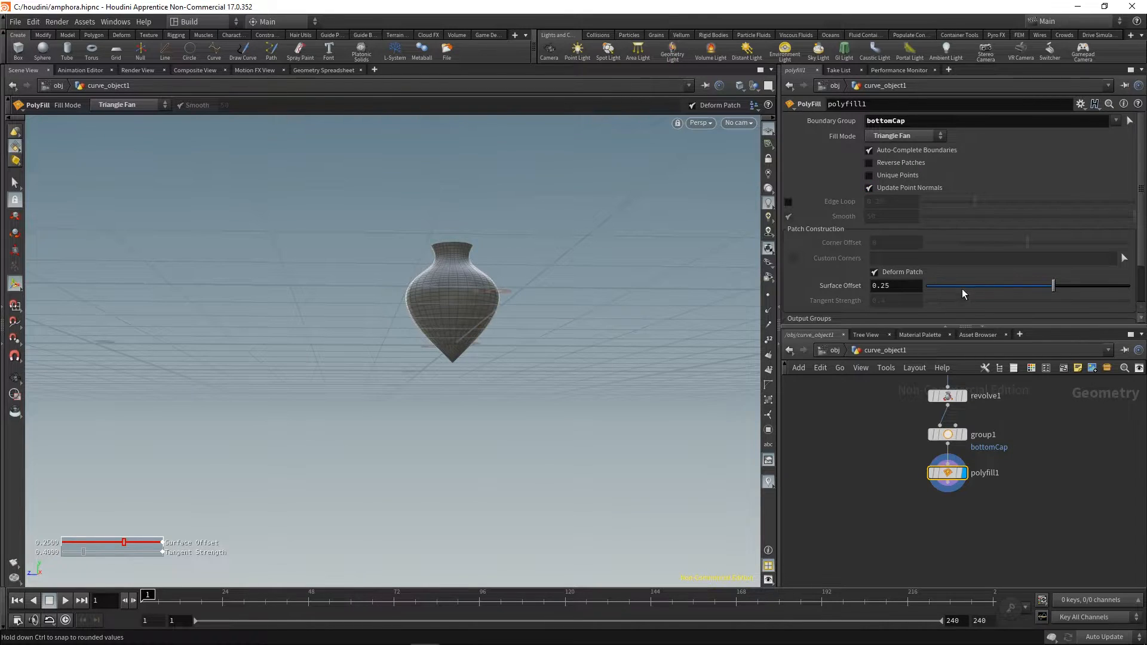
pyautogui.click(875, 273)
pyautogui.scroll(-2, 1105, 215)
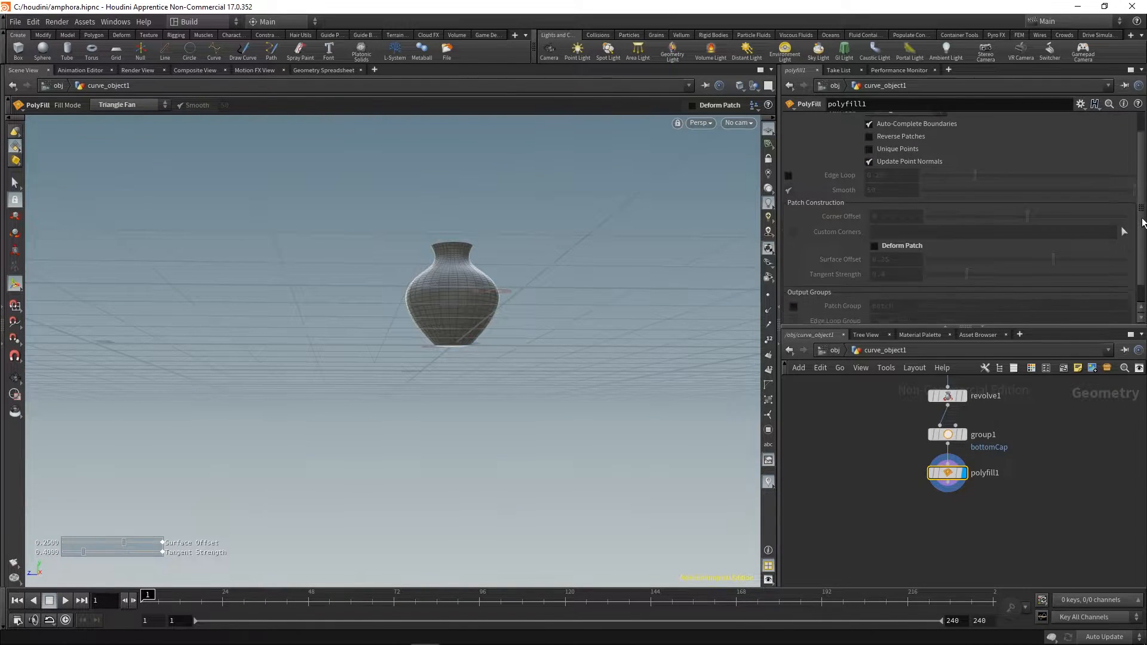
# - View the vase's filled underside up close and delete the polyfill1 node
pyautogui.keyDown('alt'); pyautogui.moveTo(597, 298); pyautogui.dragTo(668, 292, button='right'); pyautogui.keyUp('alt')
pyautogui.keyDown('alt'); pyautogui.moveTo(454, 323); pyautogui.dragTo(436, 265); pyautogui.keyUp('alt')
pyautogui.keyDown('alt'); pyautogui.moveTo(436, 264); pyautogui.dragTo(645, 301, button='right'); pyautogui.keyUp('alt')
pyautogui.keyDown('alt'); pyautogui.moveTo(425, 335); pyautogui.dragTo(418, 257); pyautogui.keyUp('alt')
pyautogui.keyDown('alt'); pyautogui.moveTo(418, 257); pyautogui.dragTo(421, 320, button='right'); pyautogui.keyUp('alt')
pyautogui.moveTo(421, 320); pyautogui.dragTo(604, 374)
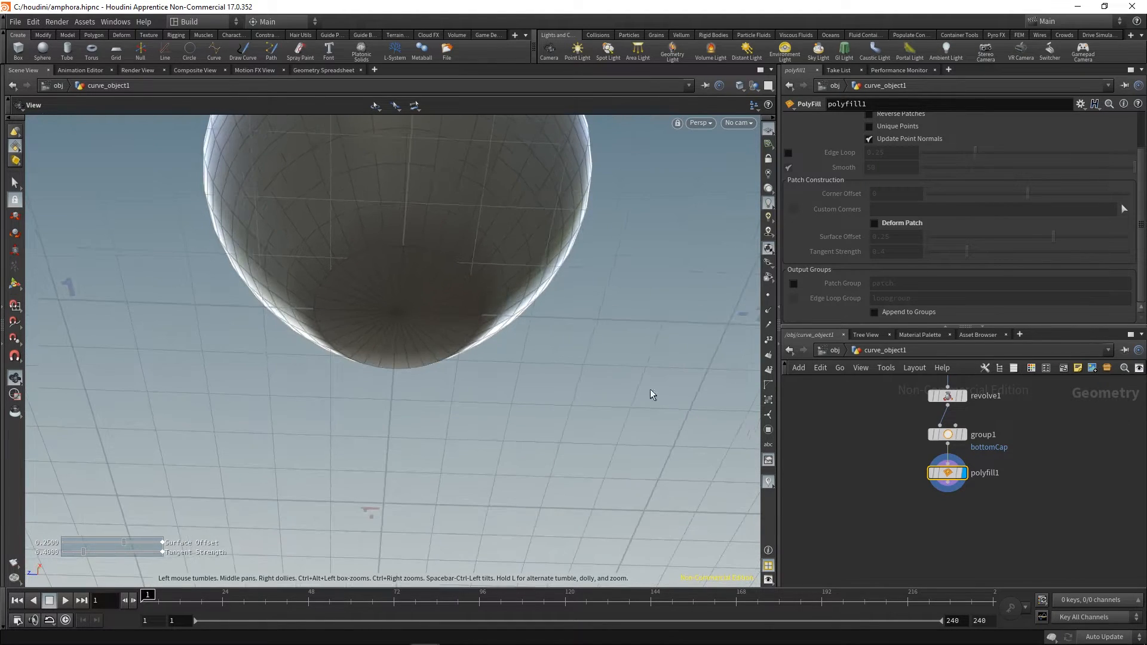
pyautogui.press('Up')
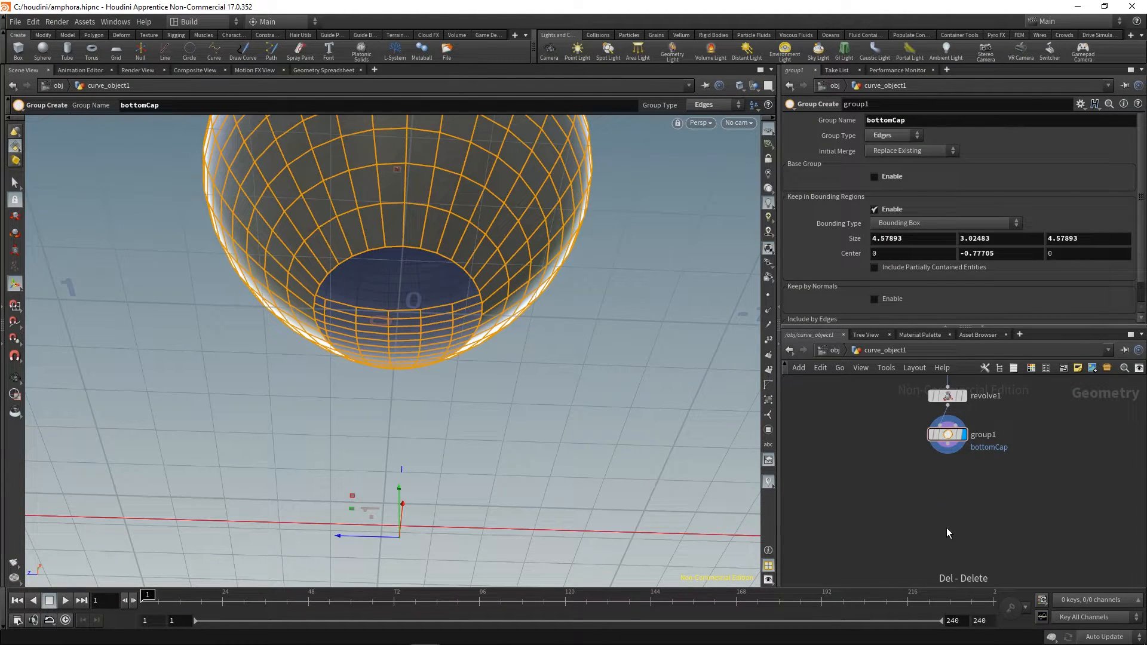
# - Add a PolyExtrude node below group1, connected to its output, and display it
pyautogui.press('Tab')
pyautogui.write('ext')
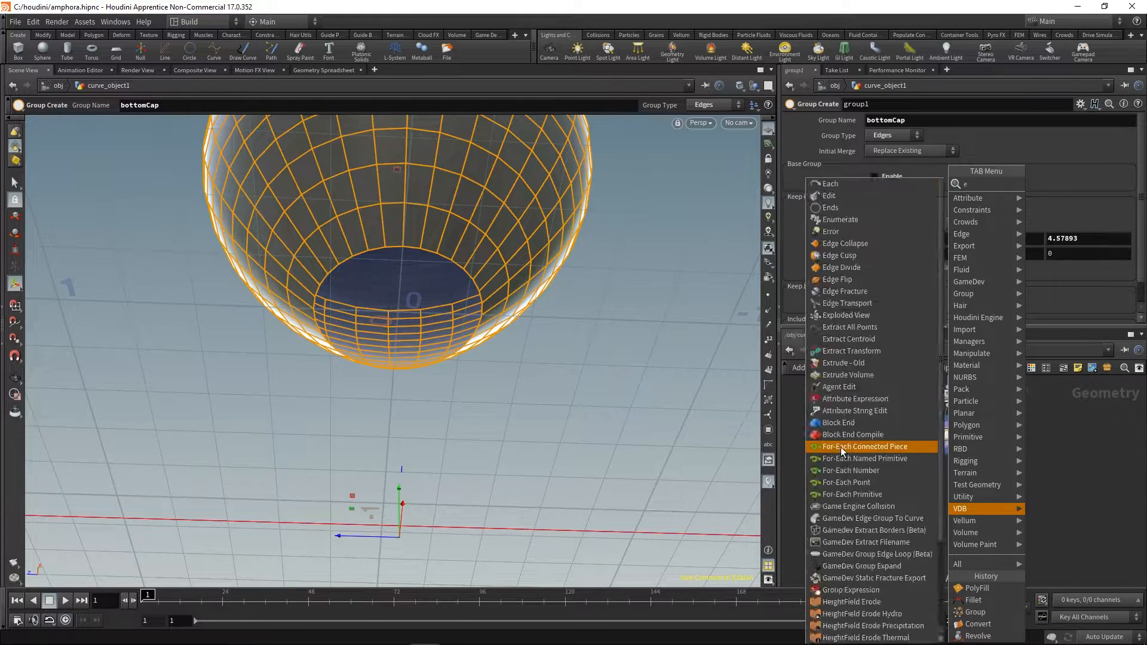
pyautogui.click(860, 265)
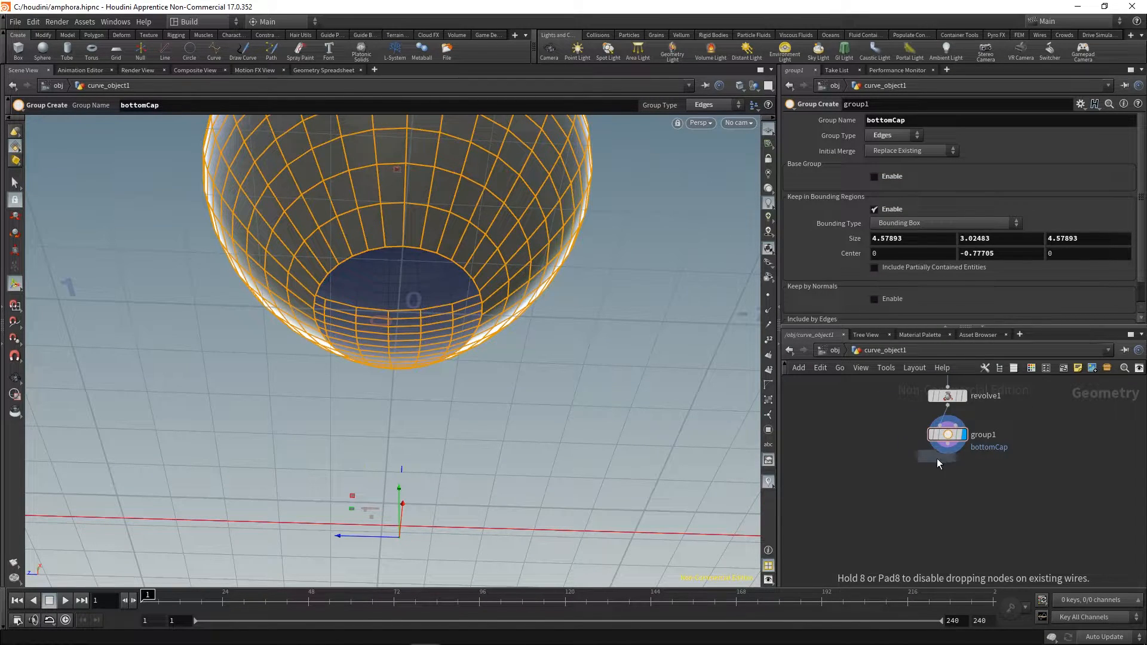
pyautogui.click(946, 457)
pyautogui.moveTo(955, 456); pyautogui.dragTo(954, 493)
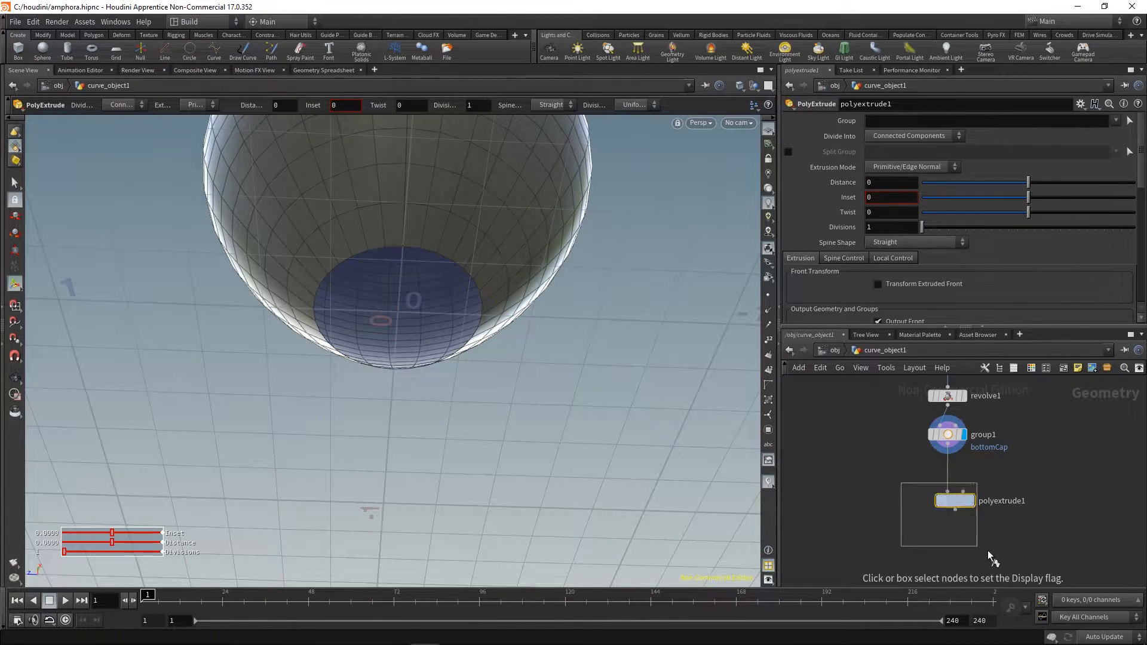
pyautogui.click(970, 500)
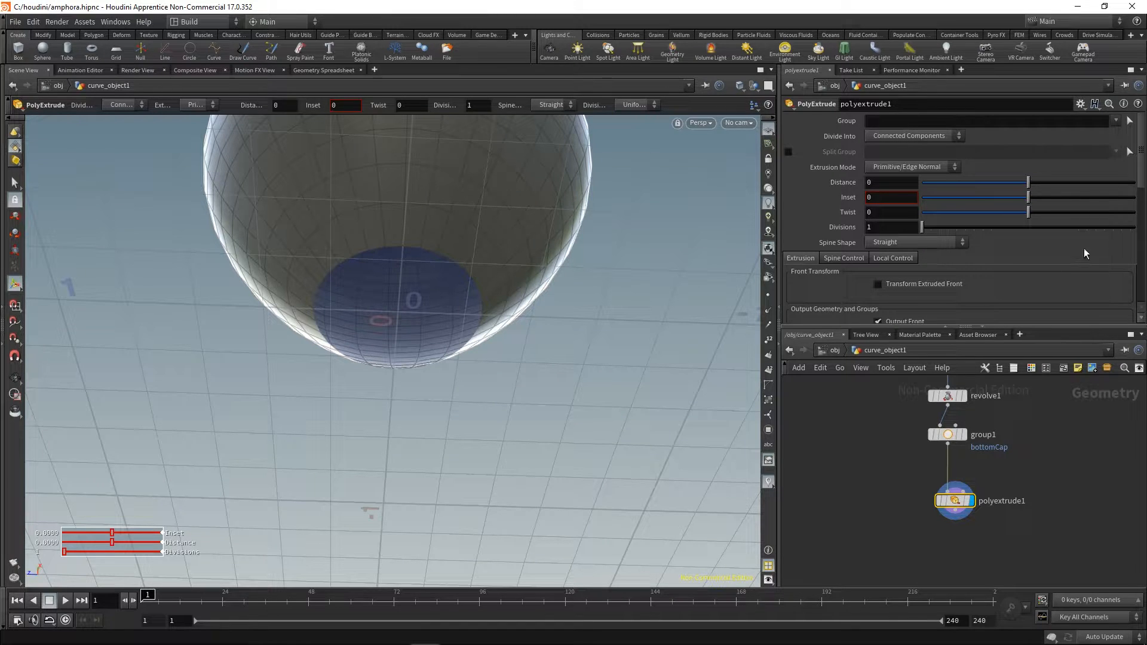
# - Enable Transform Extruded Front on polyextrude1 and set its scale to 0 on all axes
pyautogui.click(940, 285)
pyautogui.scroll(-5, 890, 254)
pyautogui.moveTo(865, 199)
pyautogui.mouseDown(button='middle')
pyautogui.moveTo(841, 186)
pyautogui.moveTo(860, 190)
pyautogui.moveTo(871, 173)
pyautogui.moveTo(882, 174)
pyautogui.moveTo(879, 189)
pyautogui.mouseUp(button='middle')
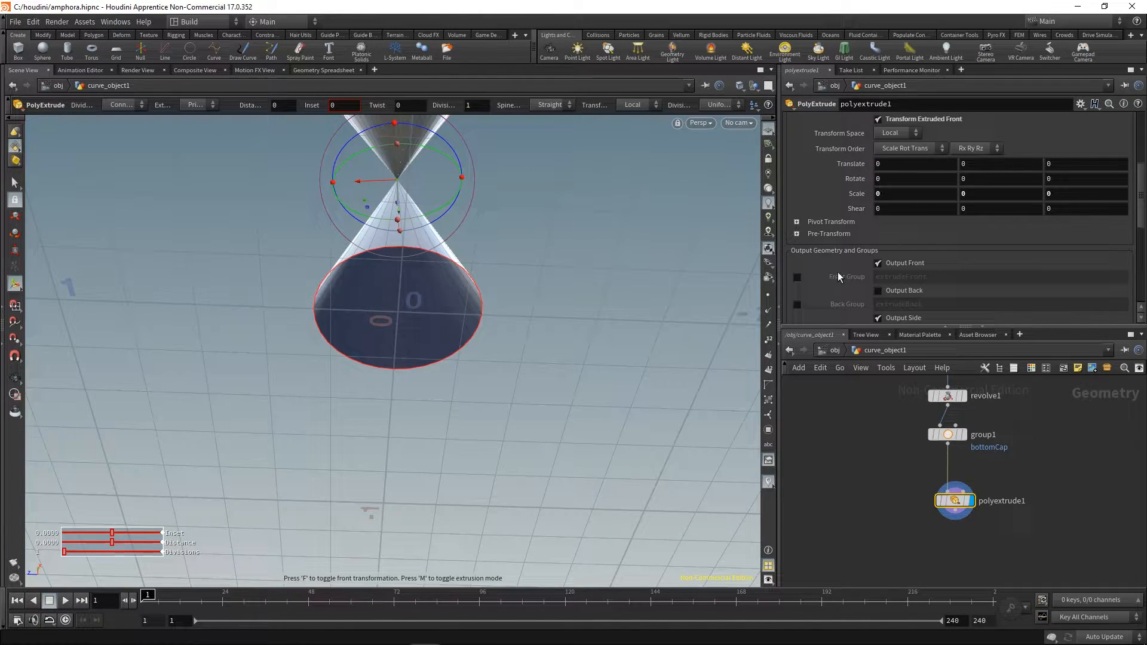
pyautogui.scroll(5, 1142, 183)
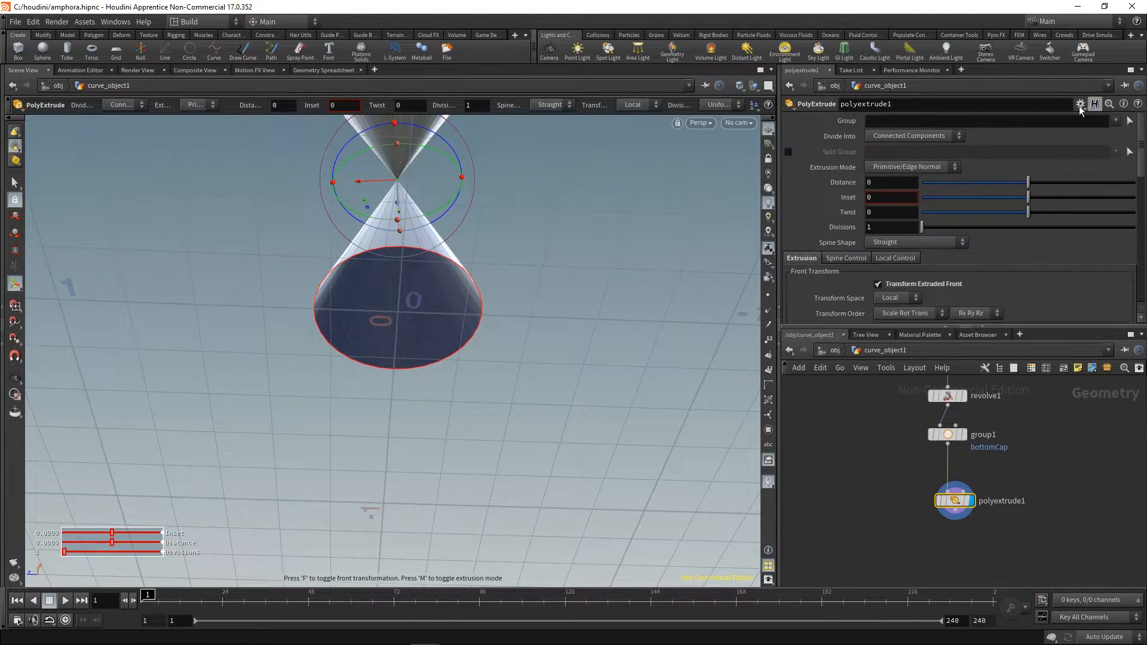
# - Restrict the PolyExtrude to the bottomCap group and view the vase from below
pyautogui.click(1114, 120)
pyautogui.click(1114, 138)
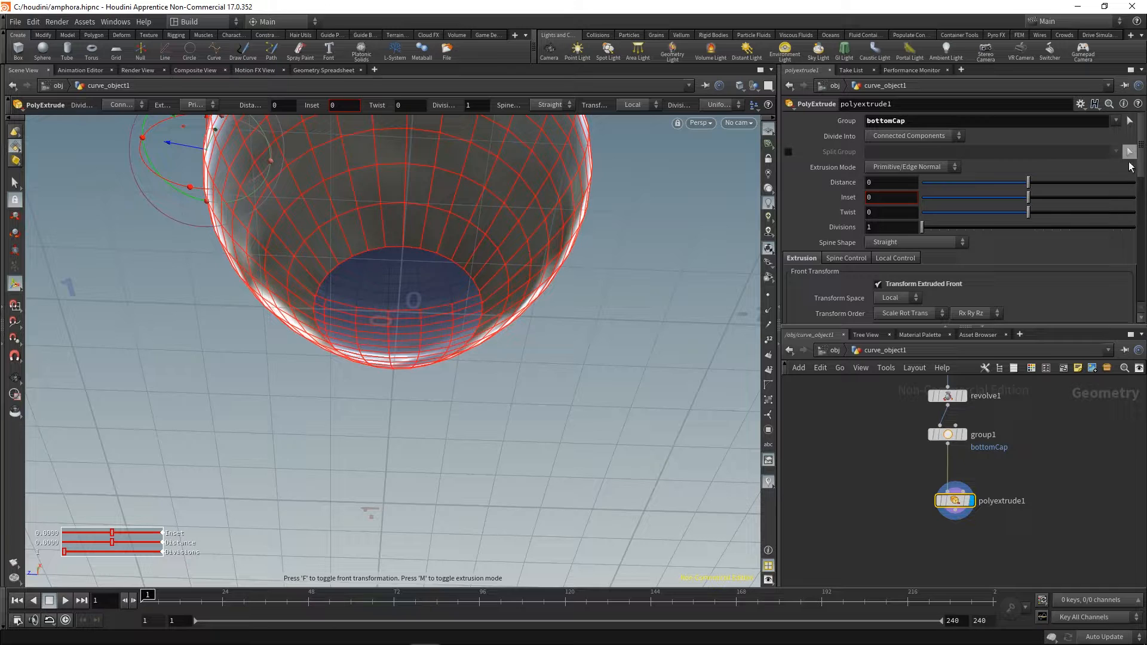
pyautogui.scroll(-3, 1141, 154)
pyautogui.scroll(3, 1140, 173)
pyautogui.press('Escape')
pyautogui.moveTo(632, 267); pyautogui.dragTo(469, 382)
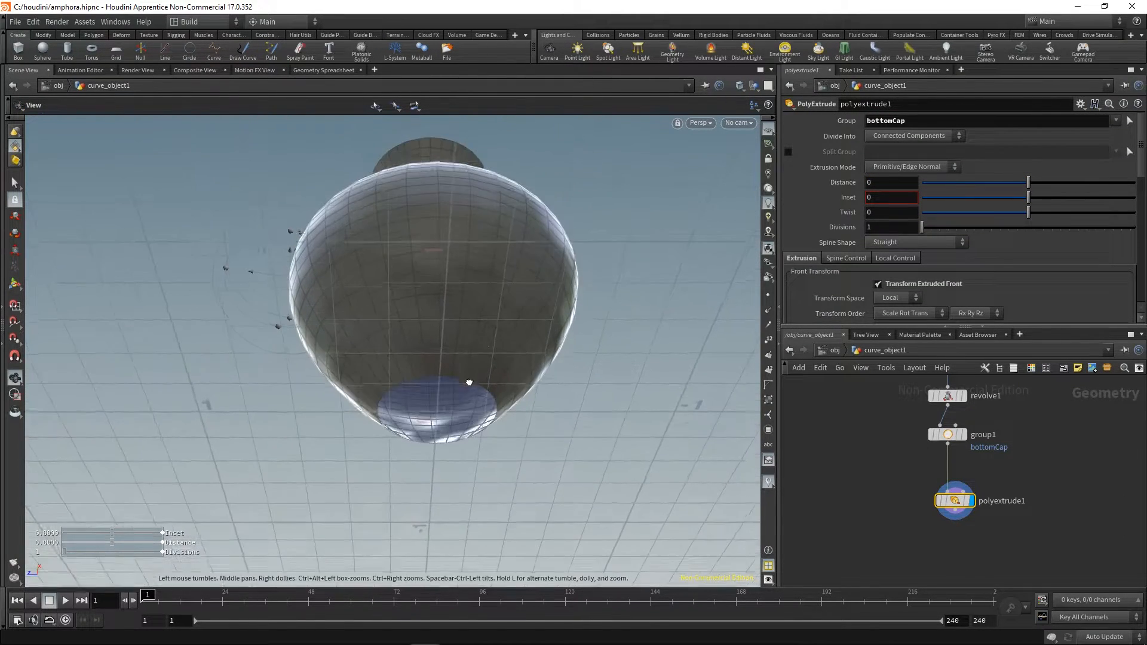
# - Try to move the extruded front outward with its transform handle, and undo the change
pyautogui.press('Return')
pyautogui.moveTo(267, 269); pyautogui.dragTo(250, 270)
pyautogui.hotkey('ctrl', 'z')
pyautogui.keyDown('alt'); pyautogui.scroll(1, 614, 305); pyautogui.keyUp('alt')
pyautogui.keyDown('alt'); pyautogui.moveTo(614, 305); pyautogui.dragTo(610, 276); pyautogui.keyUp('alt')
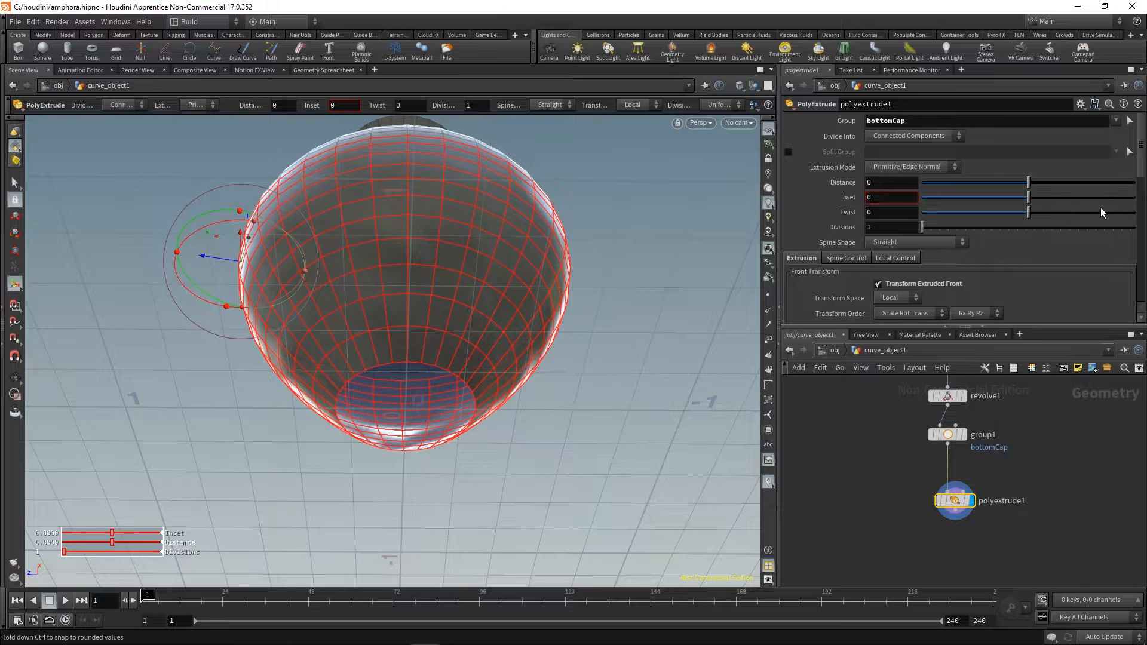
# - Increase the extruded front's scale uniformly on polyextrude1
pyautogui.scroll(-5, 1084, 210)
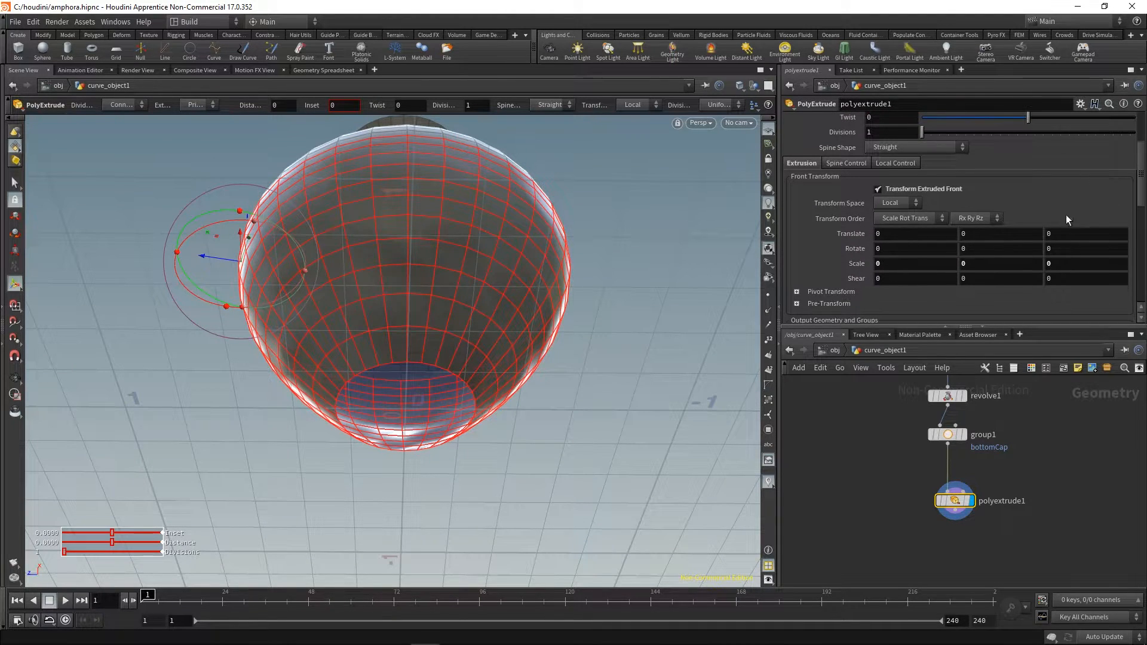
pyautogui.moveTo(865, 266); pyautogui.dragTo(1071, 195, button='middle')
pyautogui.moveTo(1141, 179); pyautogui.dragTo(1140, 137)
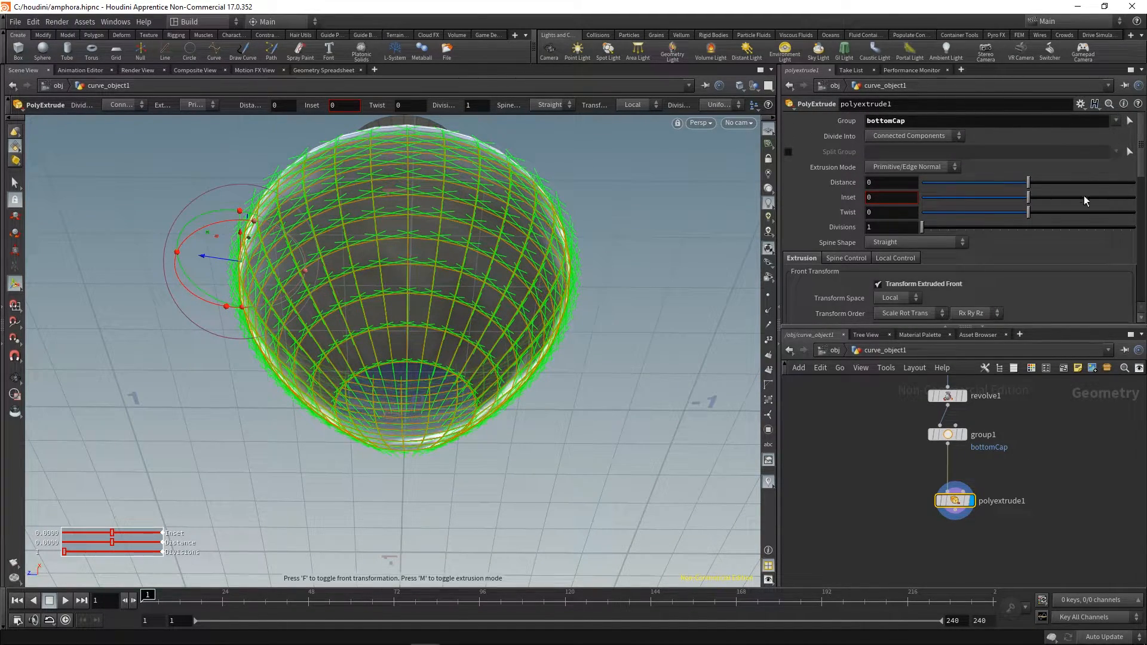
# - Duplicate group1 between group1 and polyextrude1, and set the copy's initial merge to Intersect with Existing
pyautogui.click(947, 435)
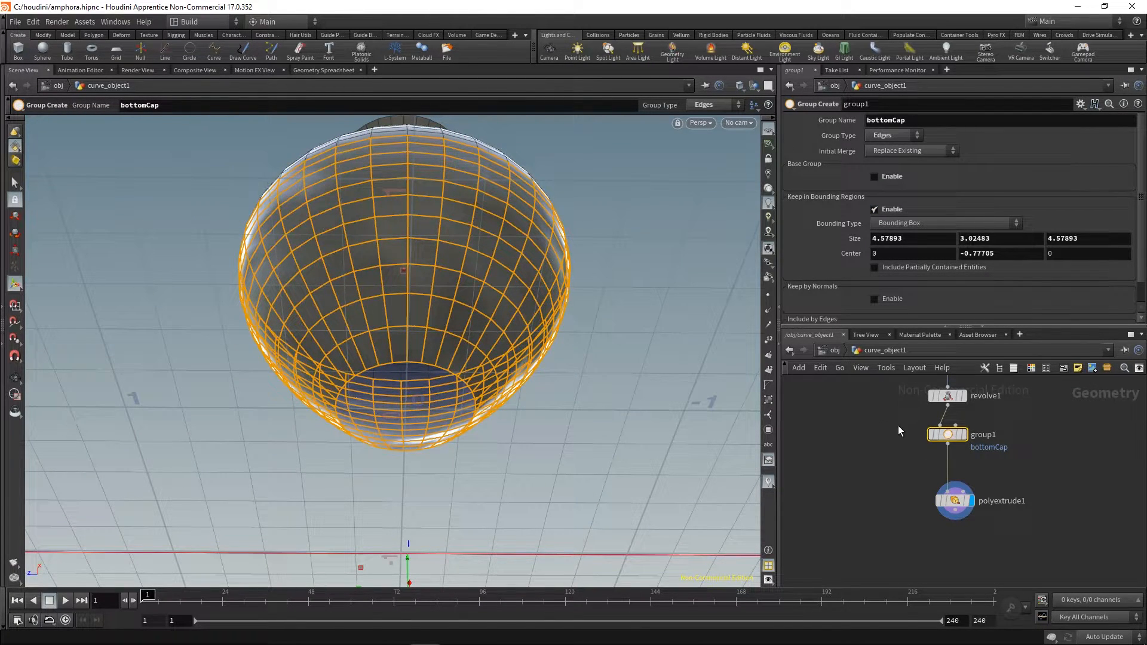
pyautogui.keyDown('alt'); pyautogui.moveTo(951, 438); pyautogui.dragTo(952, 477); pyautogui.keyUp('alt')
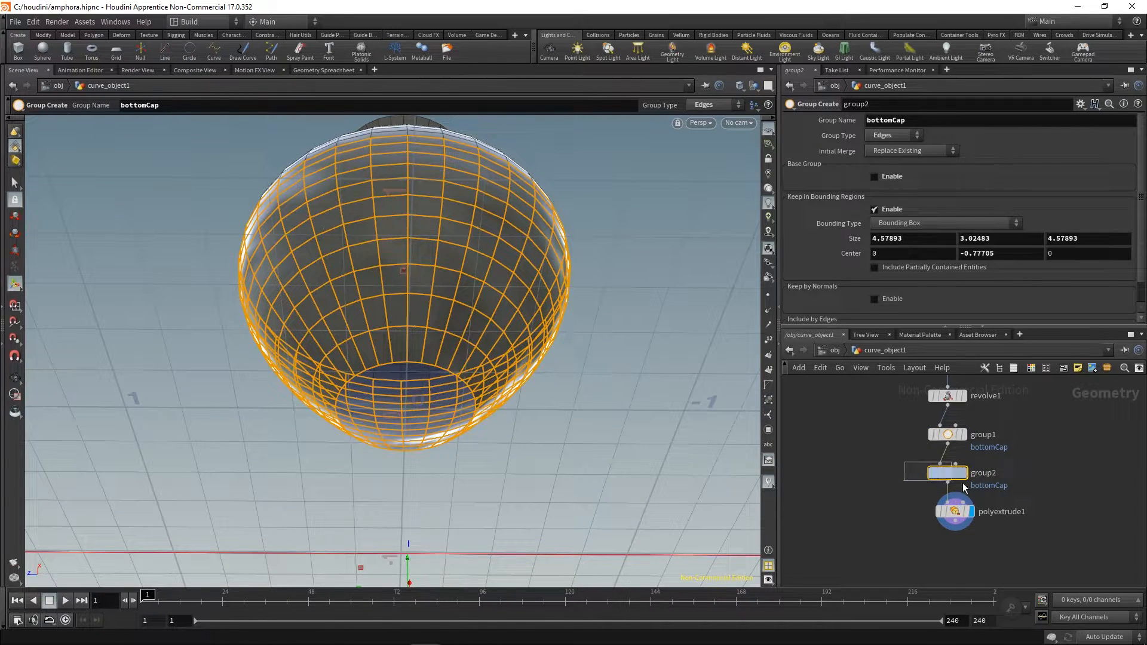
pyautogui.click(905, 153)
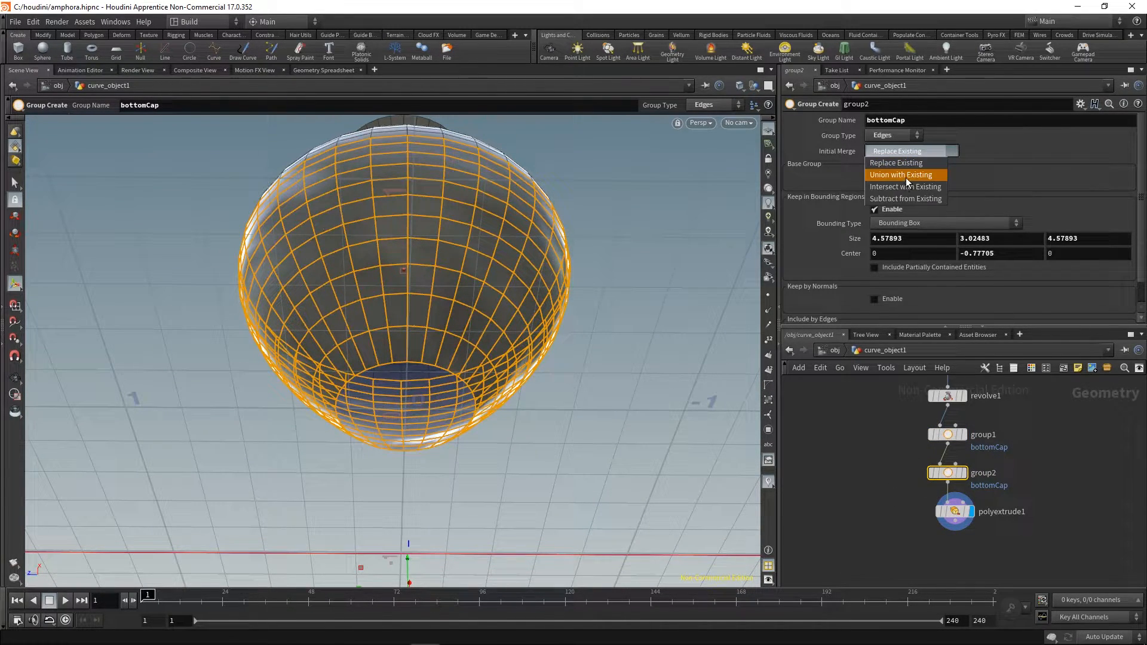
pyautogui.click(906, 183)
# - Switch group2 from bounding-region filtering to Include by Edges with Unshared Edges enabled
pyautogui.click(874, 209)
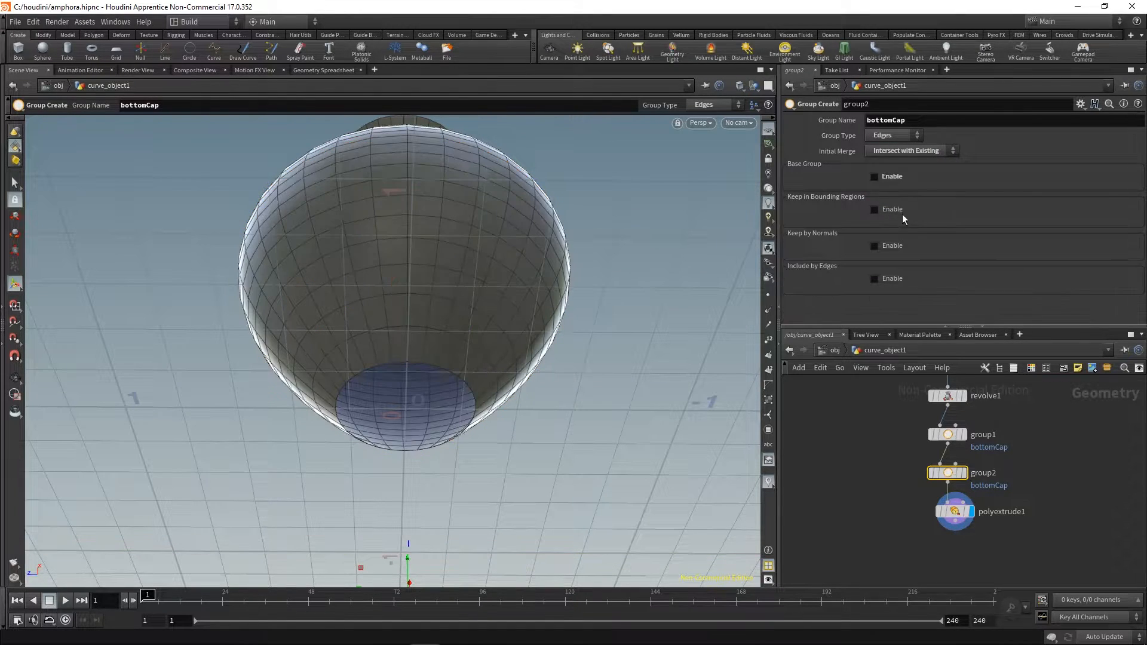
pyautogui.click(891, 278)
pyautogui.scroll(-3, 1122, 289)
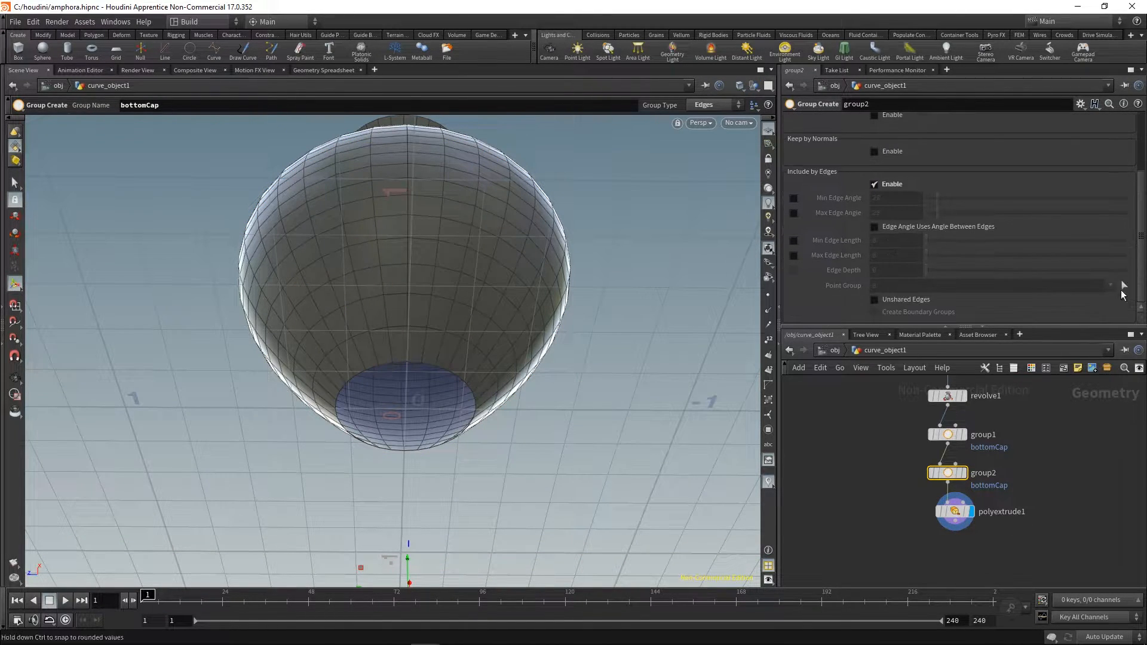
pyautogui.click(875, 300)
pyautogui.click(954, 511)
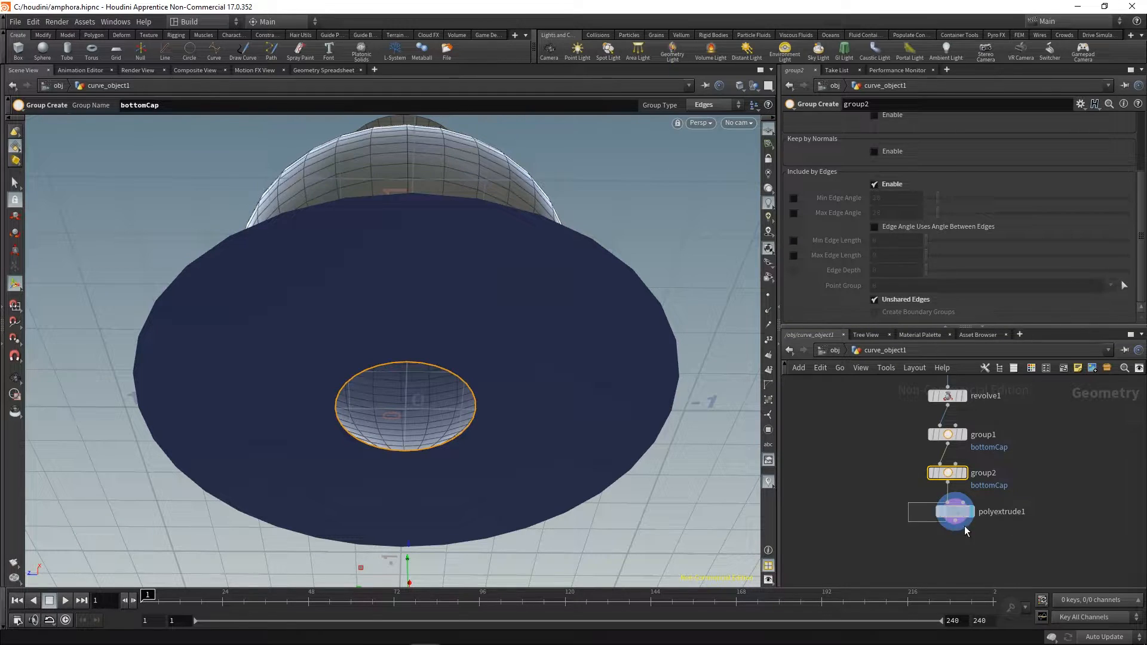
# - Set the extruded front's scale to 0 on all three axes of polyextrude1
pyautogui.scroll(-5, 902, 231)
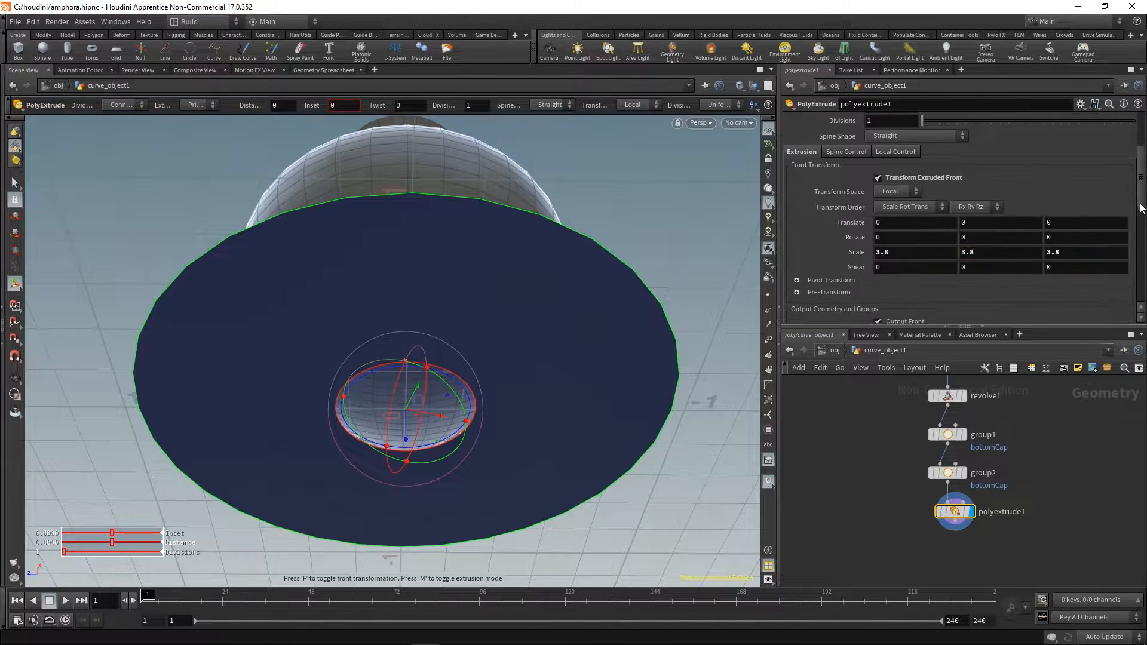
pyautogui.moveTo(906, 218); pyautogui.dragTo(850, 222)
pyautogui.write('0')
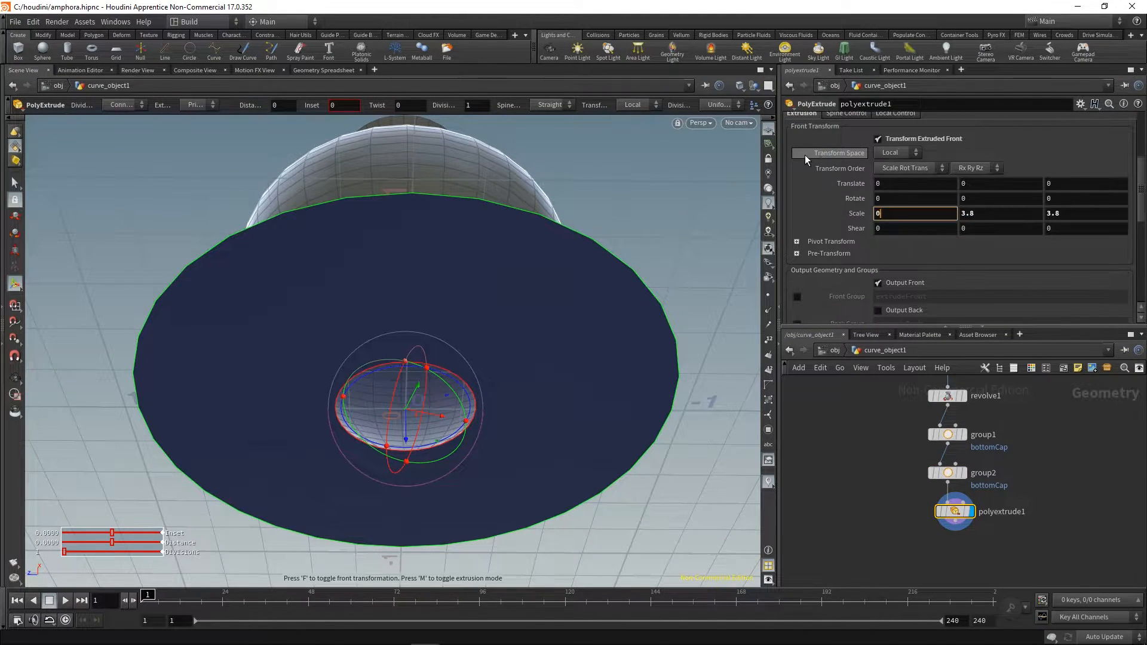
pyautogui.press('Tab')
pyautogui.write('0')
pyautogui.press('Tab')
pyautogui.write('0')
pyautogui.keyDown('alt'); pyautogui.moveTo(573, 328); pyautogui.dragTo(704, 271, button='right'); pyautogui.keyUp('alt')
pyautogui.keyDown('alt'); pyautogui.moveTo(704, 271); pyautogui.dragTo(616, 364); pyautogui.keyUp('alt')
# - Increase polyextrude1's divisions to 5 across the amphora's bottom cap
pyautogui.moveTo(1143, 212); pyautogui.dragTo(1142, 160)
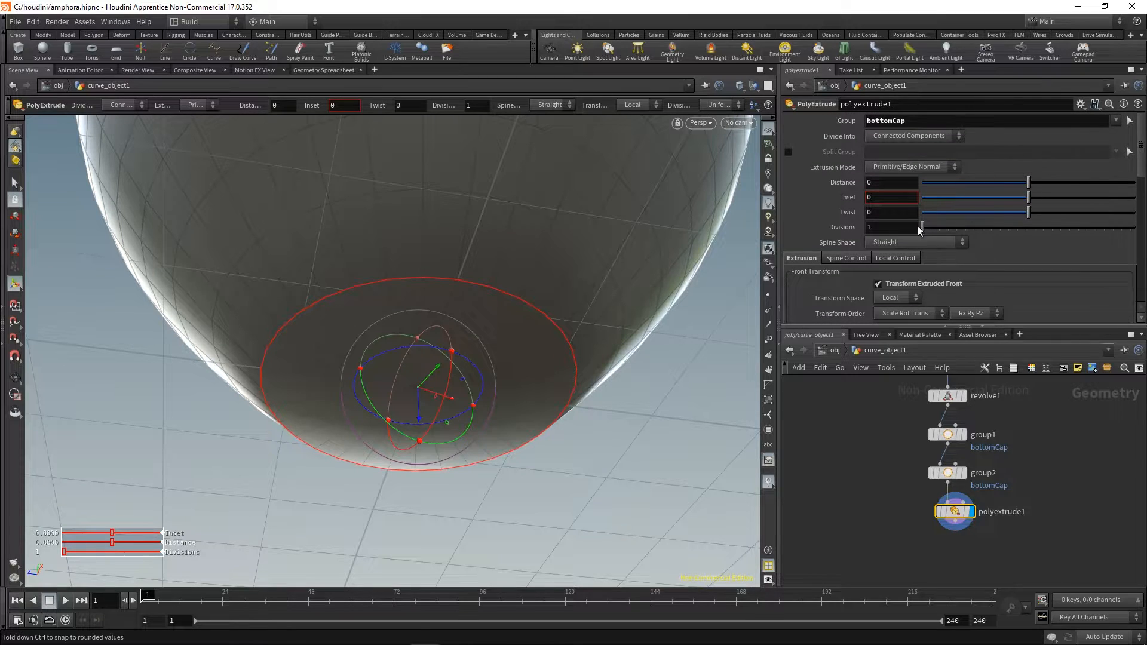
pyautogui.moveTo(925, 228)
pyautogui.mouseDown()
pyautogui.moveTo(958, 227)
pyautogui.moveTo(938, 227)
pyautogui.mouseUp()
pyautogui.keyDown('alt'); pyautogui.moveTo(518, 317); pyautogui.dragTo(643, 455); pyautogui.keyUp('alt')
pyautogui.moveTo(586, 410); pyautogui.dragTo(501, 382)
# - Add a Fuse node after polyextrude1, display it, and compare the geometry information of both nodes
pyautogui.press('Tab')
pyautogui.write('fuse')
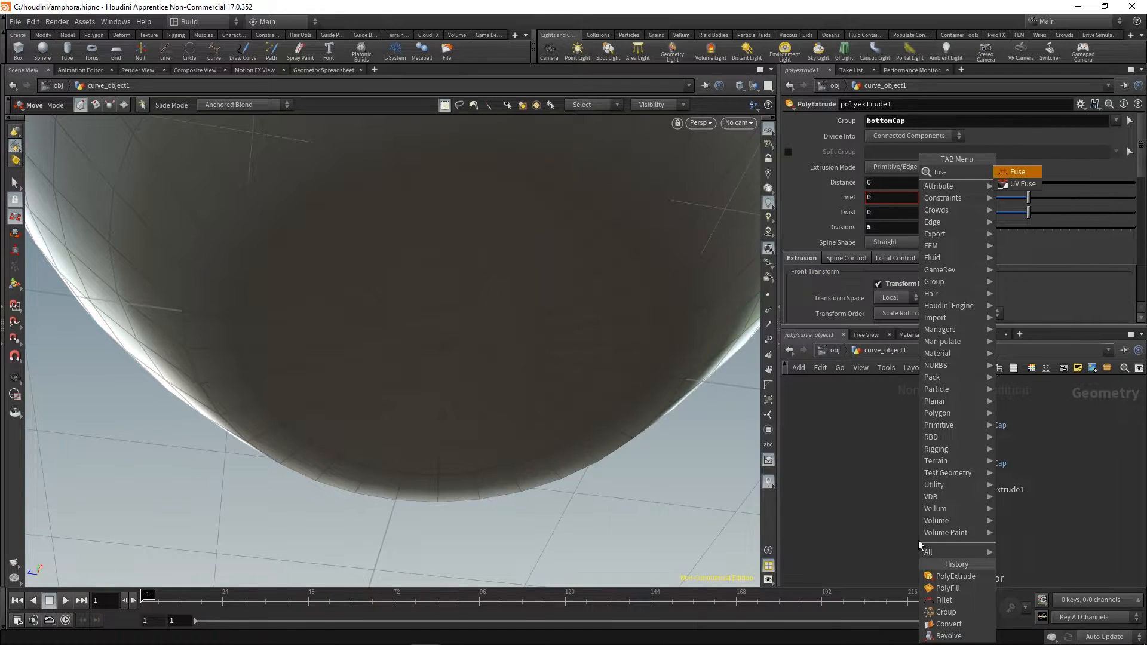
pyautogui.press('Return')
pyautogui.moveTo(952, 499); pyautogui.dragTo(954, 542)
pyautogui.click(934, 540)
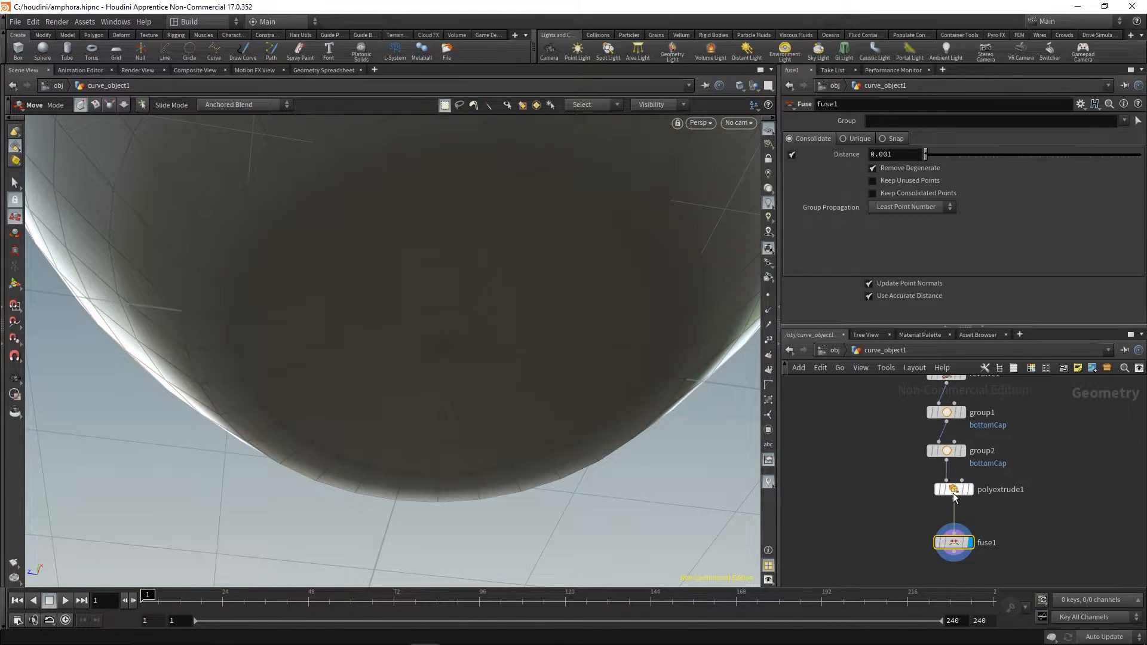
pyautogui.middleClick(955, 491)
pyautogui.middleClick(954, 544)
# - Add a second PolyExtrude node after fuse1 and display it
pyautogui.moveTo(904, 521); pyautogui.dragTo(912, 498, button='middle')
pyautogui.keyDown('alt'); pyautogui.moveTo(679, 433); pyautogui.dragTo(417, 391, button='right'); pyautogui.keyUp('alt')
pyautogui.moveTo(417, 392); pyautogui.dragTo(463, 235)
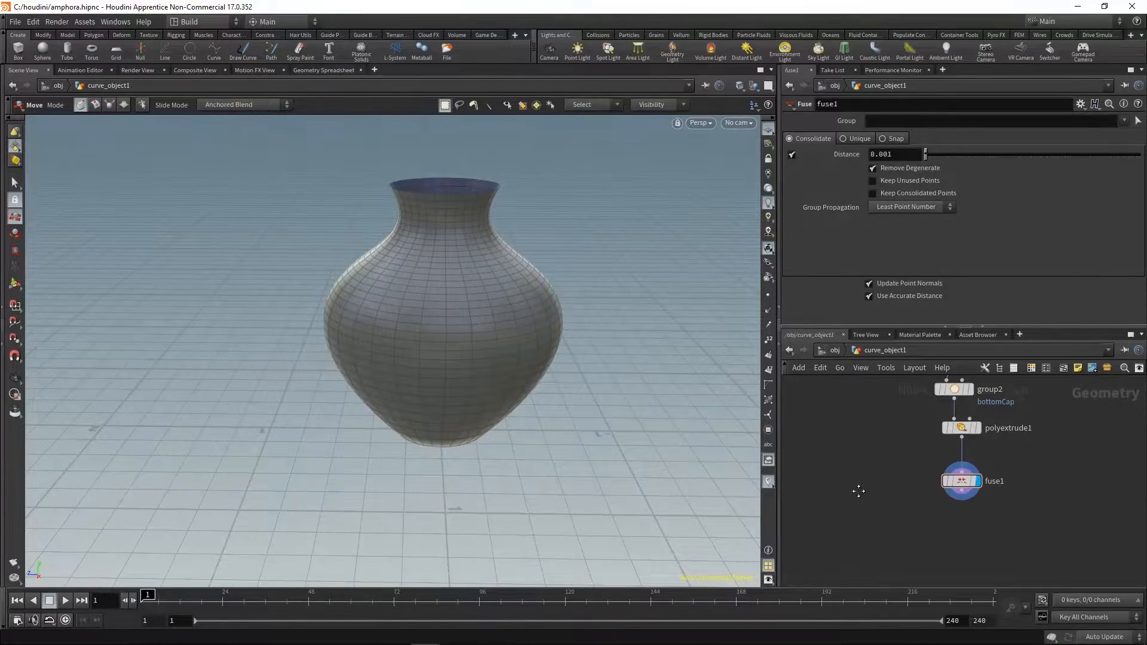
pyautogui.press('Tab')
pyautogui.write('e')
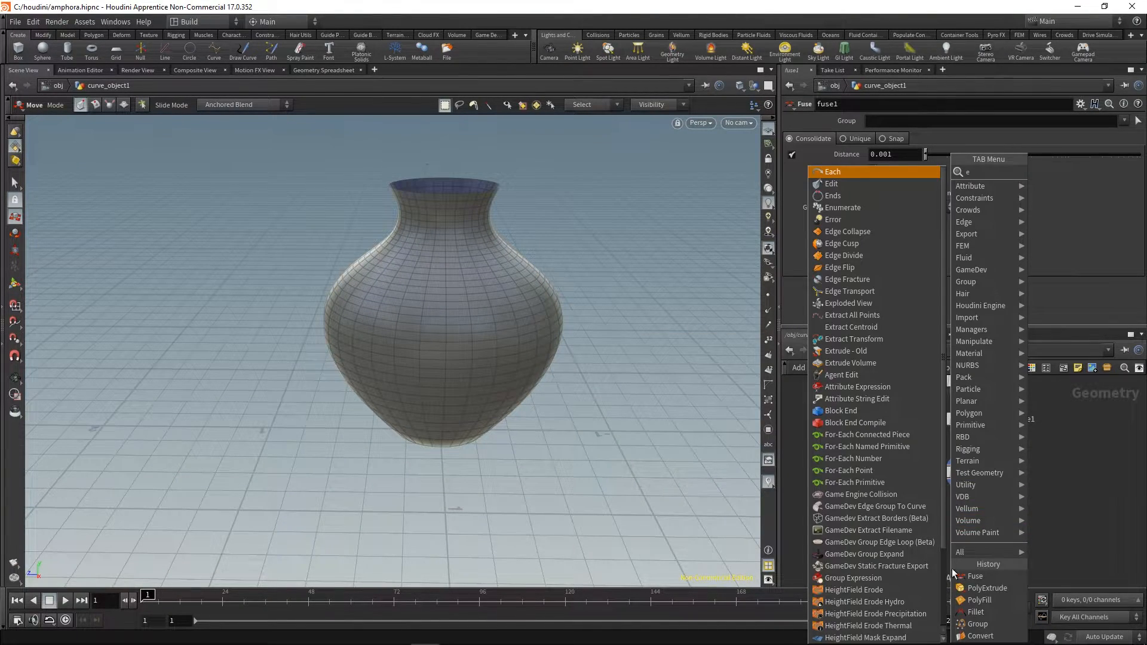
pyautogui.click(986, 588)
pyautogui.click(983, 540)
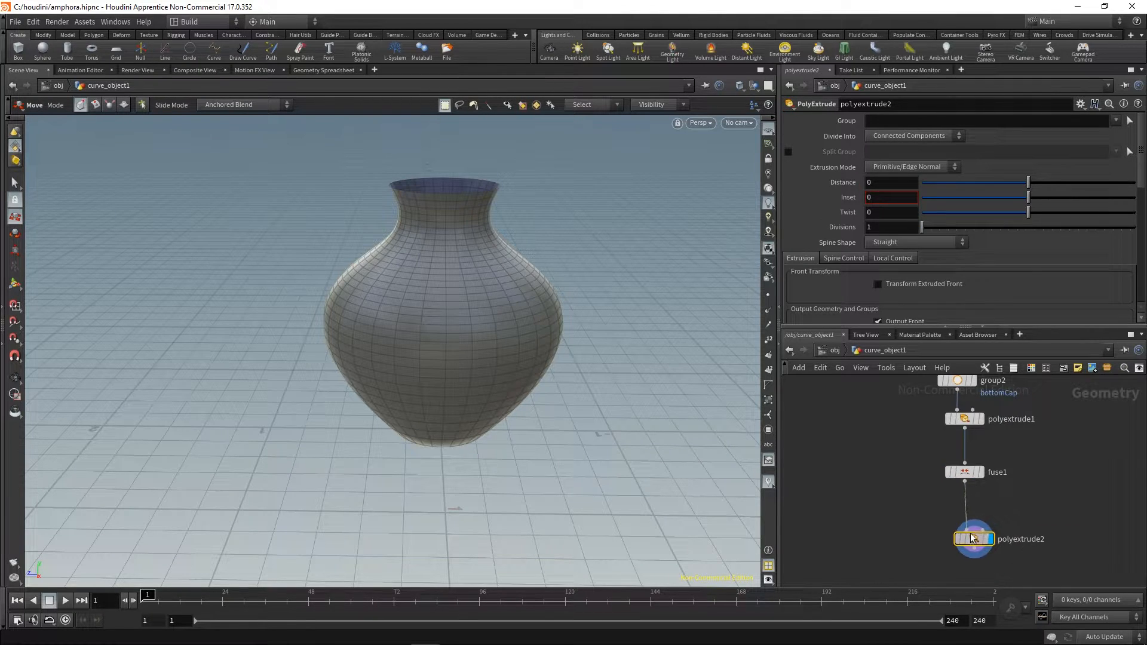
# - Thicken the amphora wall by setting polyextrude2's distance to 0.045 and divisions to 2, and enable Output Back
pyautogui.moveTo(1028, 179); pyautogui.dragTo(1033, 179)
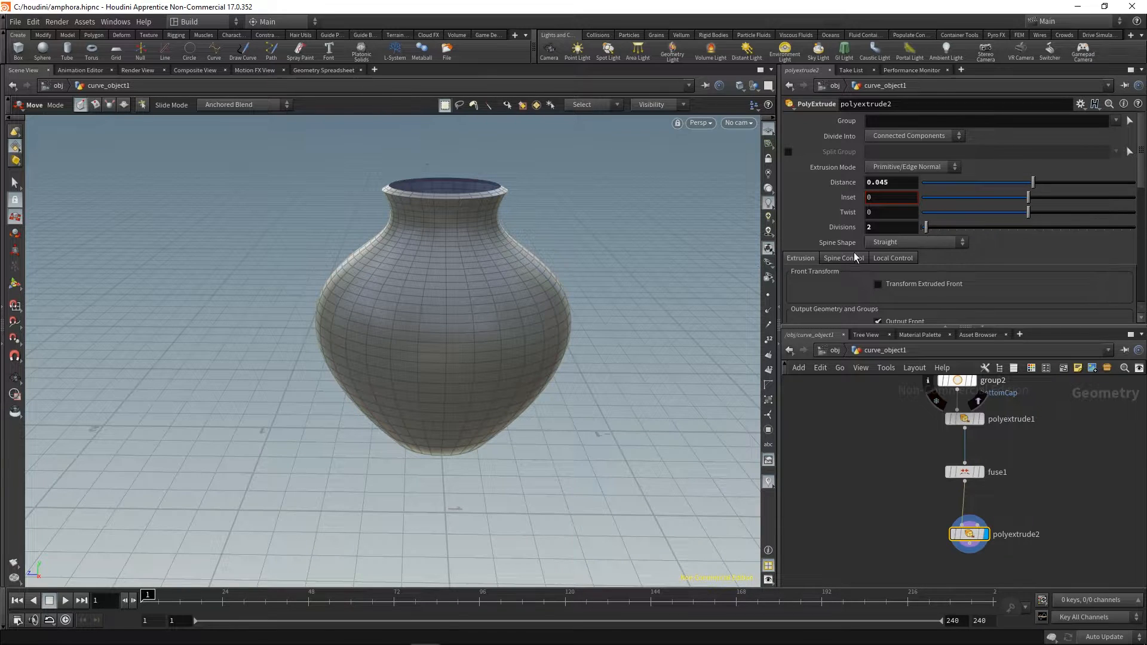
pyautogui.keyDown('alt'); pyautogui.moveTo(436, 231); pyautogui.dragTo(502, 376); pyautogui.keyUp('alt')
pyautogui.scroll(-3, 1138, 206)
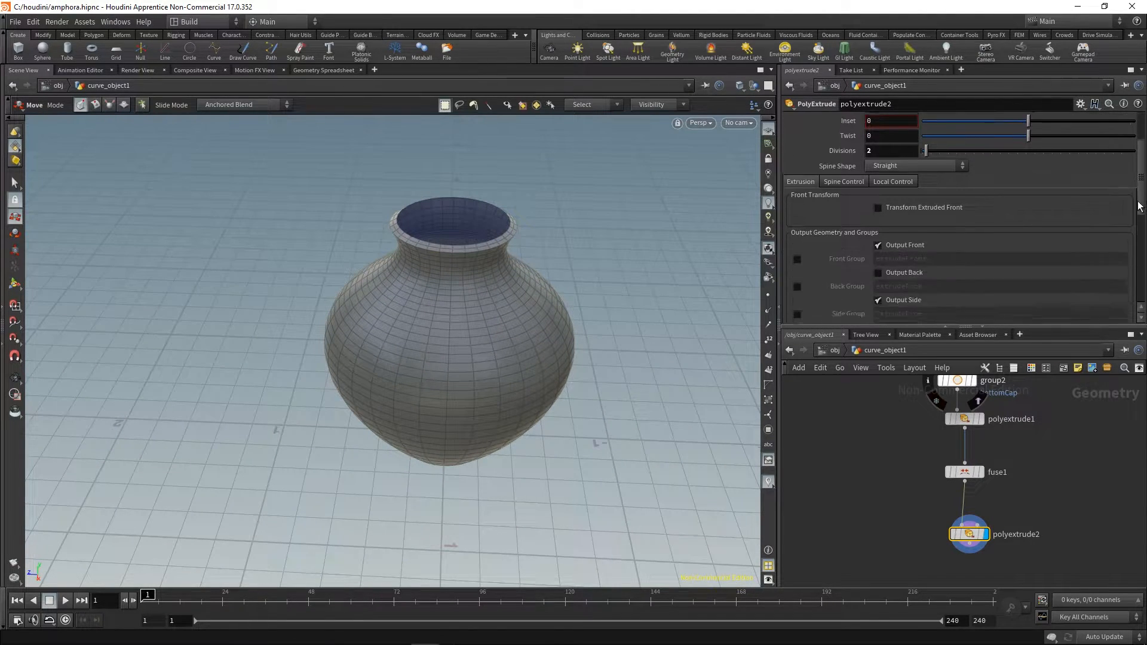
pyautogui.moveTo(1138, 206); pyautogui.dragTo(1138, 213)
pyautogui.keyDown('alt'); pyautogui.moveTo(383, 222); pyautogui.dragTo(651, 179, button='right'); pyautogui.keyUp('alt')
pyautogui.keyDown('alt'); pyautogui.moveTo(382, 352); pyautogui.dragTo(558, 289); pyautogui.keyUp('alt')
pyautogui.scroll(5, 370, 302)
pyautogui.click(878, 254)
pyautogui.moveTo(354, 341)
pyautogui.keyDown('alt'); pyautogui.mouseDown()
pyautogui.moveTo(348, 274)
pyautogui.moveTo(321, 277)
pyautogui.moveTo(405, 284)
pyautogui.mouseUp(); pyautogui.keyUp('alt')
pyautogui.scroll(-10, 412, 361)
pyautogui.keyDown('alt'); pyautogui.moveTo(337, 417); pyautogui.dragTo(495, 203); pyautogui.keyUp('alt')
# - Add a Subdivide node after polyextrude2 and display the smoothed amphora
pyautogui.press('Tab')
pyautogui.write('subd')
pyautogui.press('Return')
pyautogui.click(897, 511)
pyautogui.moveTo(899, 474); pyautogui.dragTo(950, 510)
pyautogui.moveTo(942, 501); pyautogui.dragTo(954, 448)
pyautogui.click(966, 510)
pyautogui.keyDown('alt'); pyautogui.moveTo(682, 425); pyautogui.dragTo(465, 431); pyautogui.keyUp('alt')
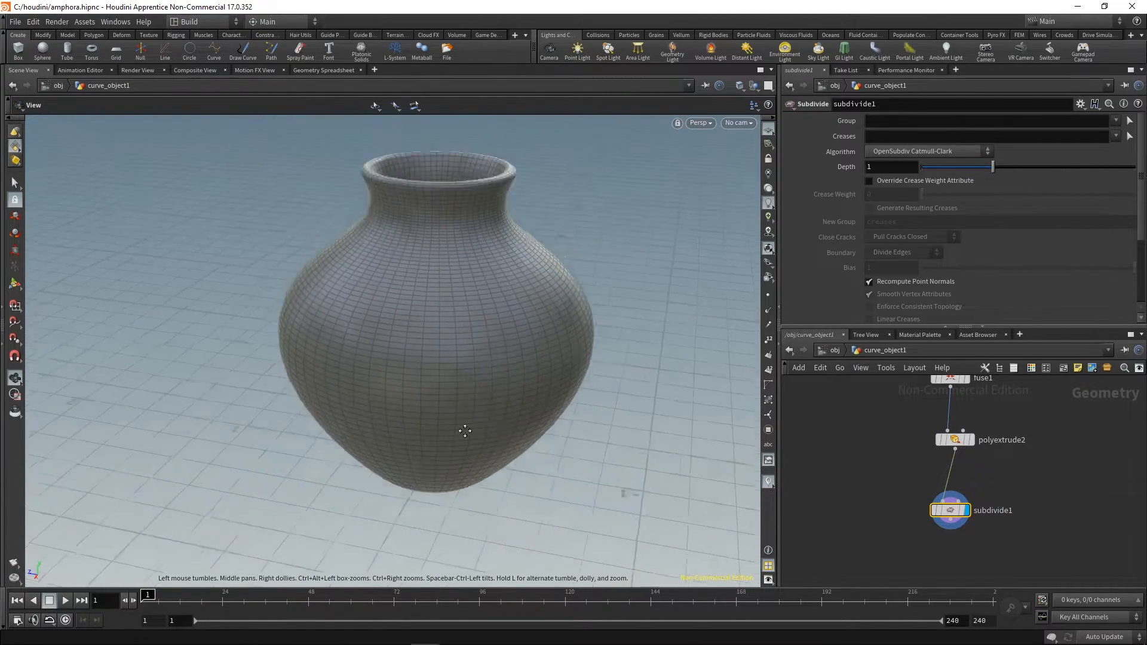
pyautogui.keyDown('alt'); pyautogui.moveTo(465, 430); pyautogui.dragTo(466, 505, button='middle'); pyautogui.keyUp('alt')
# - Turn off the wireframe overlay and show the amphora in the Right view with free space beside it
pyautogui.hotkey('shift', 'w')
pyautogui.moveTo(440, 279)
pyautogui.keyDown('alt'); pyautogui.mouseDown(button='right')
pyautogui.moveTo(484, 322)
pyautogui.moveTo(463, 459)
pyautogui.mouseUp(button='right'); pyautogui.keyUp('alt')
pyautogui.keyDown('alt'); pyautogui.moveTo(464, 459); pyautogui.dragTo(484, 387, button='middle'); pyautogui.keyUp('alt')
pyautogui.keyDown('alt'); pyautogui.moveTo(483, 387); pyautogui.dragTo(453, 325, button='right'); pyautogui.keyUp('alt')
pyautogui.keyDown('alt'); pyautogui.moveTo(453, 324); pyautogui.dragTo(436, 364); pyautogui.keyUp('alt')
pyautogui.hotkey('space', '5')
pyautogui.hotkey('space', '4')
pyautogui.scroll(3, 845, 442)
pyautogui.press('h')
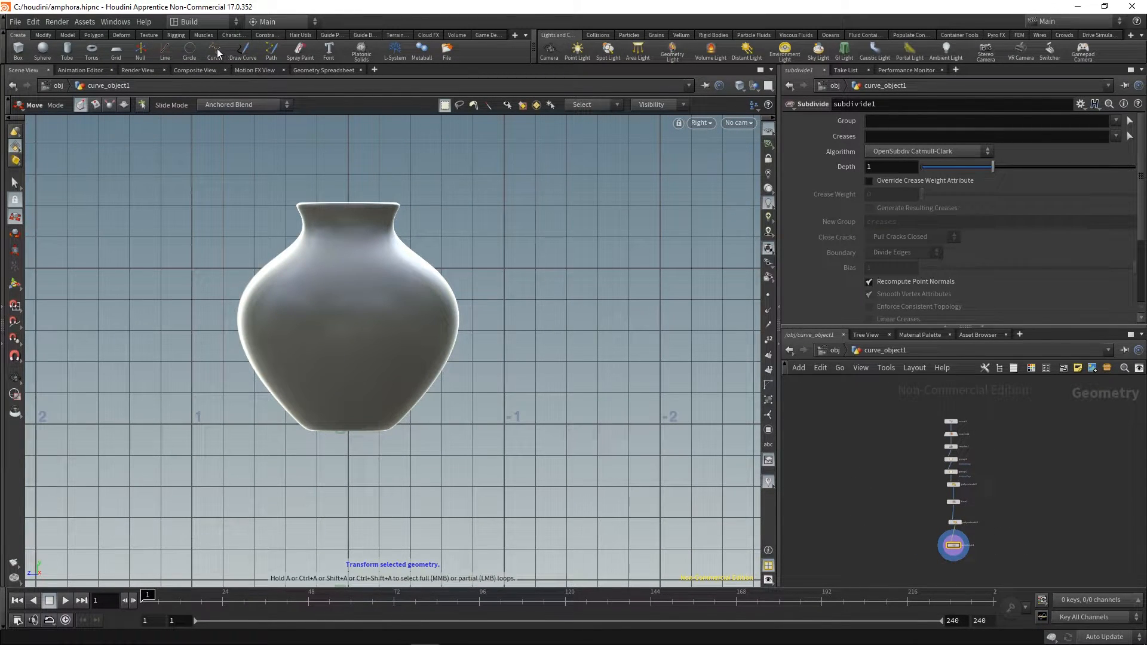
pyautogui.keyDown('alt'); pyautogui.moveTo(257, 232); pyautogui.dragTo(415, 264, button='middle'); pyautogui.keyUp('alt')
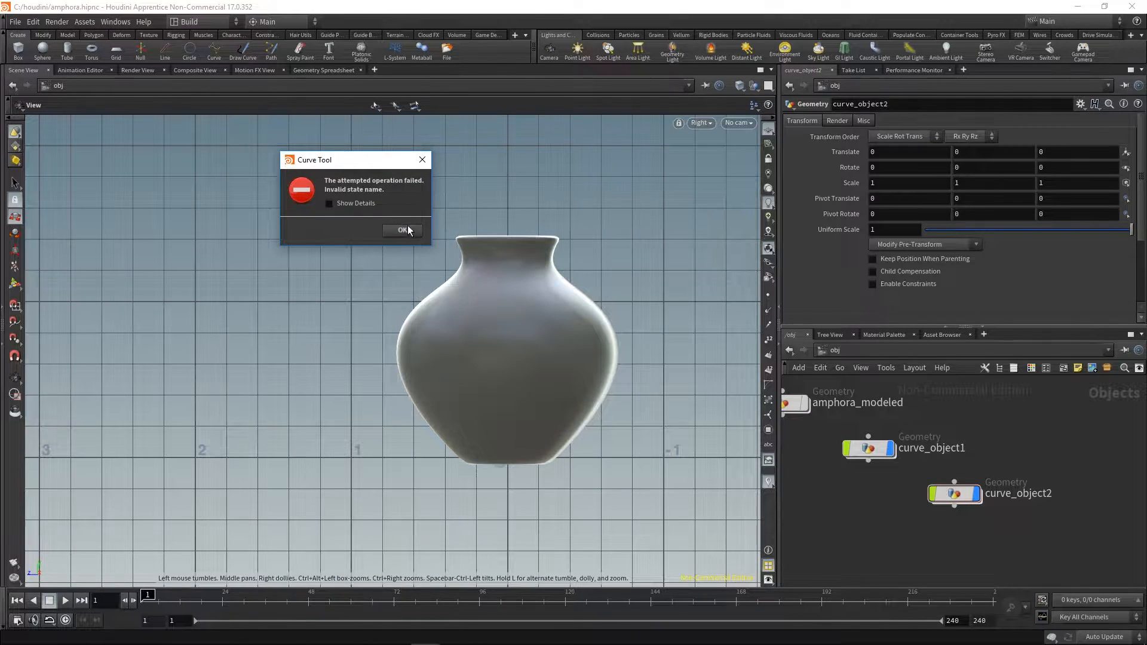
pyautogui.click(404, 230)
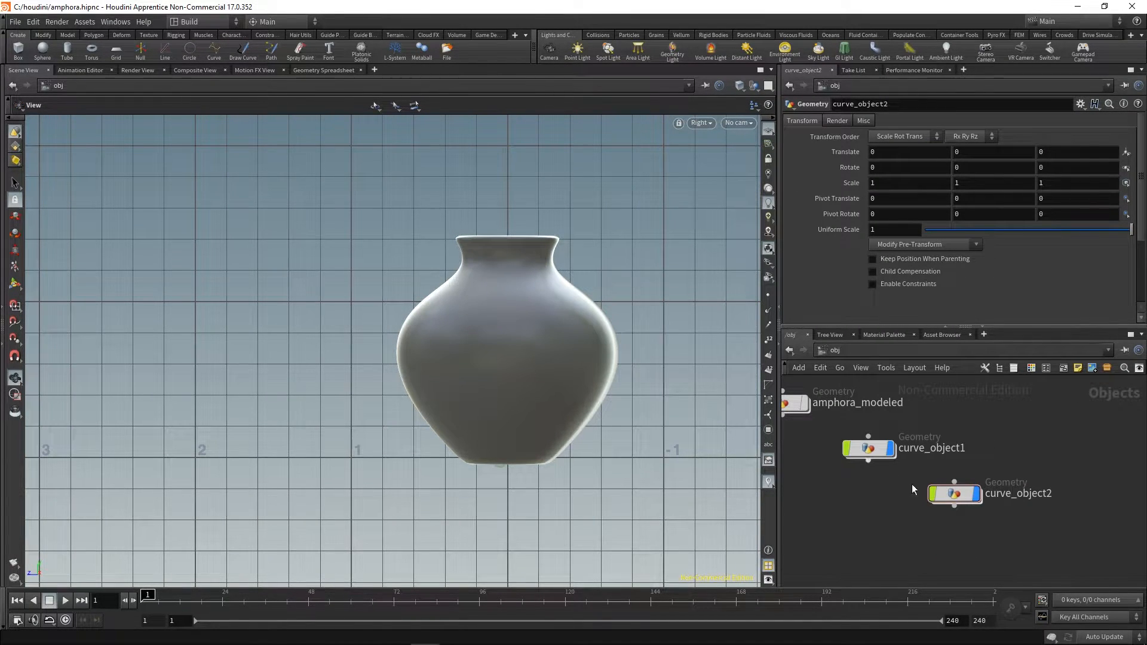
pyautogui.doubleClick(954, 493)
pyautogui.click(754, 107)
pyautogui.click(772, 151)
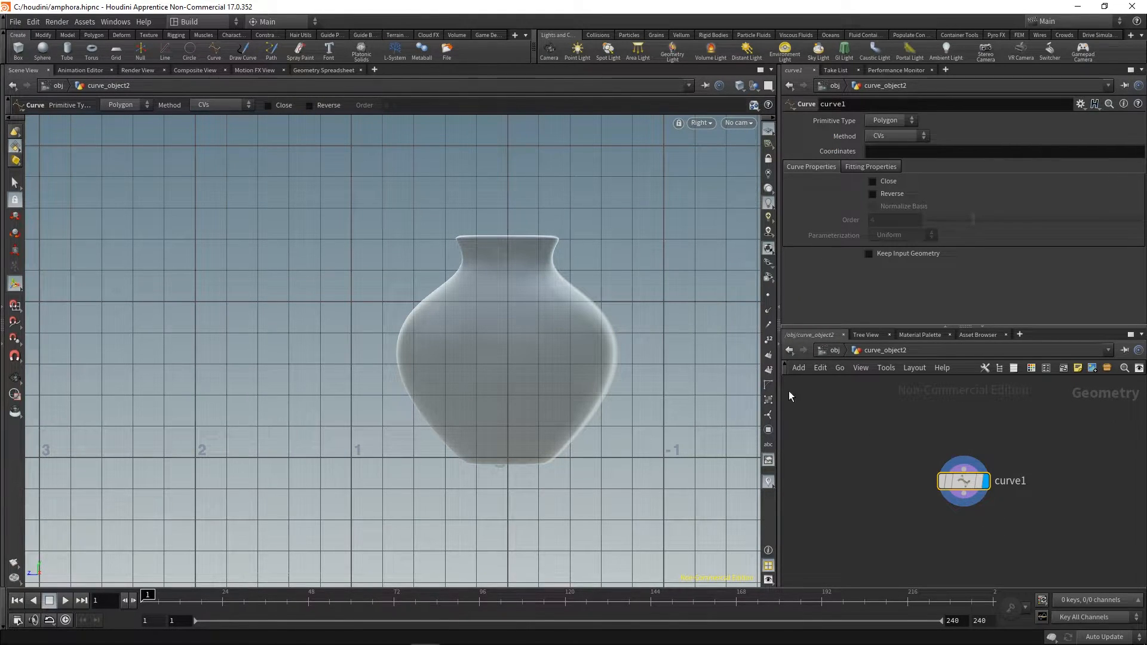
pyautogui.press('u')
pyautogui.moveTo(936, 519); pyautogui.dragTo(974, 517, button='middle')
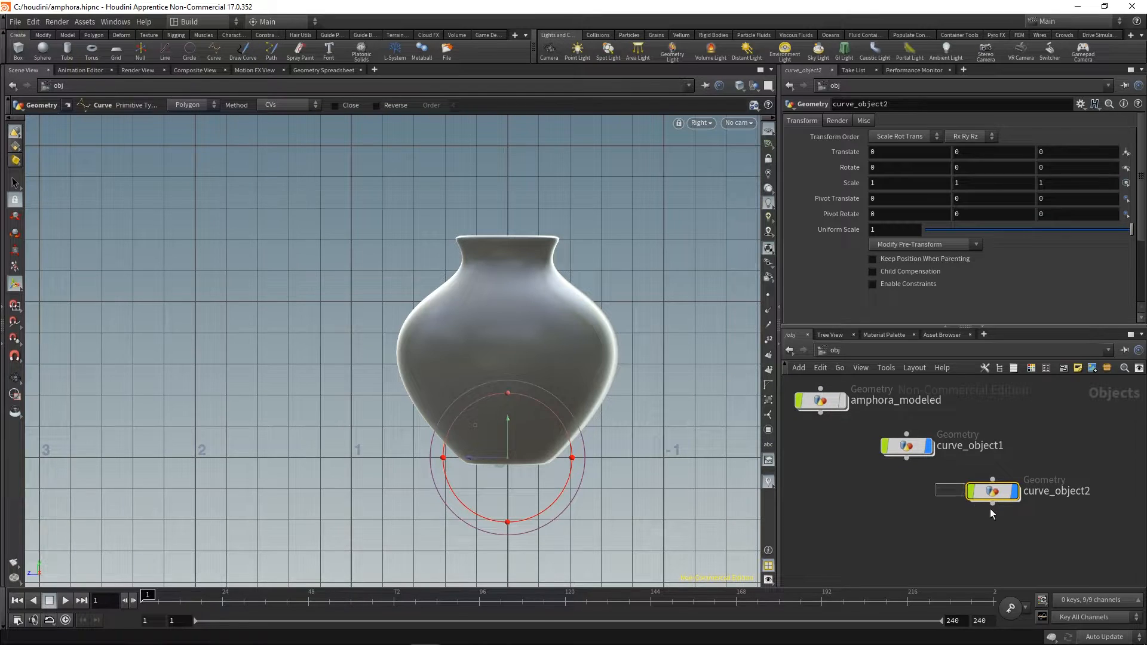
pyautogui.press('Delete')
pyautogui.doubleClick(915, 448)
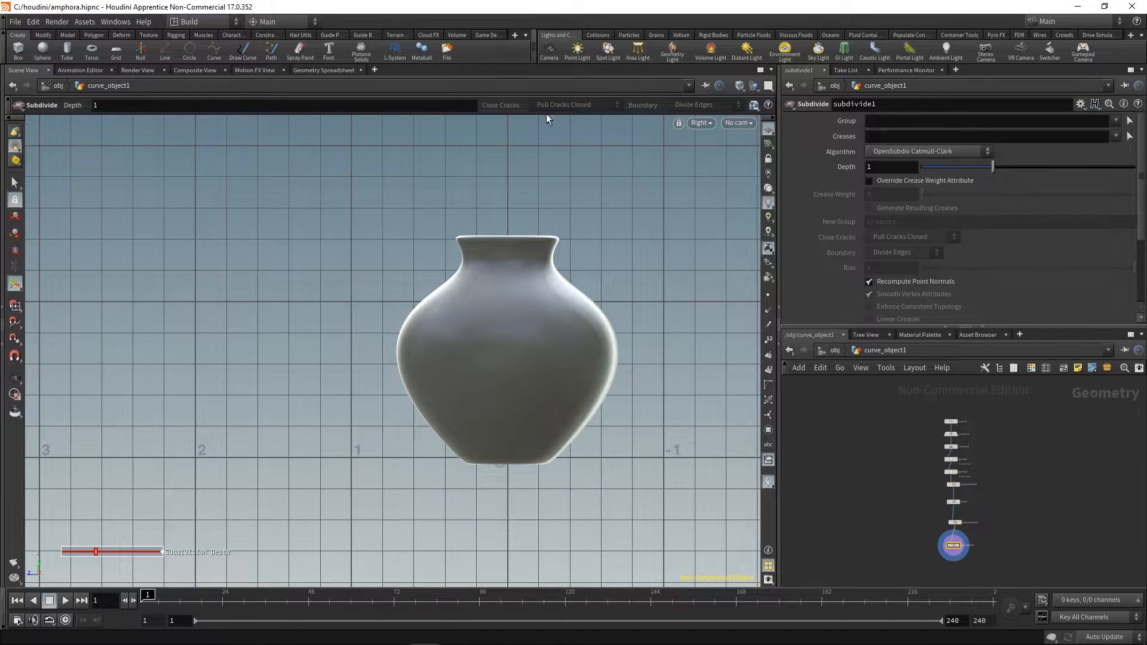
# - Draw an open polygon curve for the handle inside curve_object1, running out from the amphora's shoulder and back into its body
pyautogui.click(214, 51)
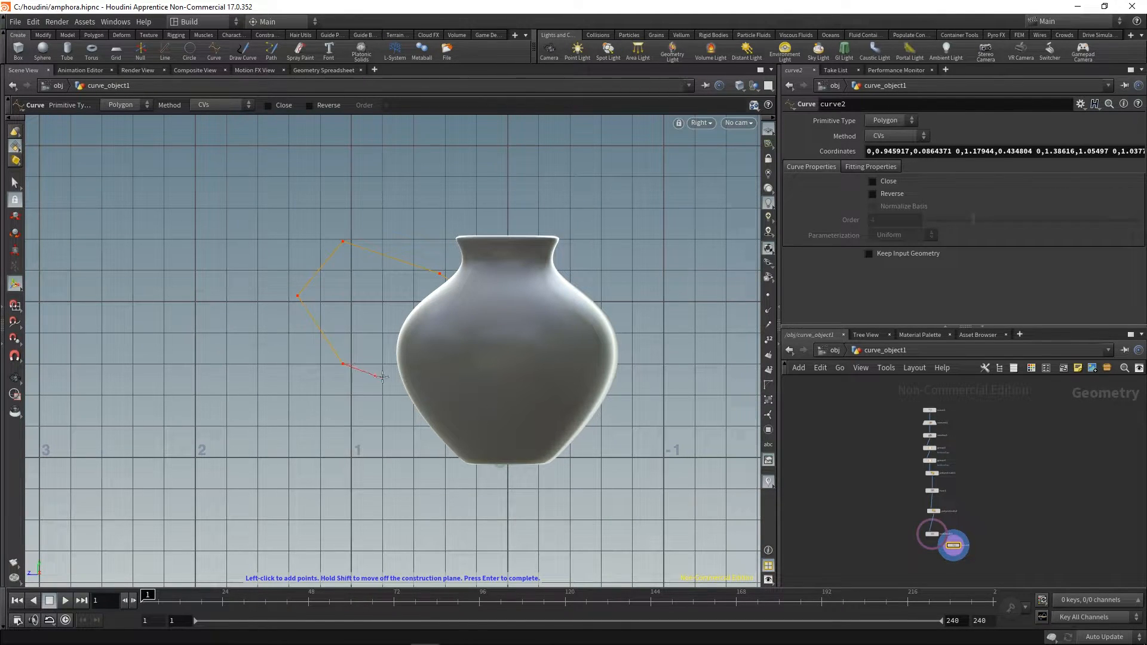
pyautogui.press('Return')
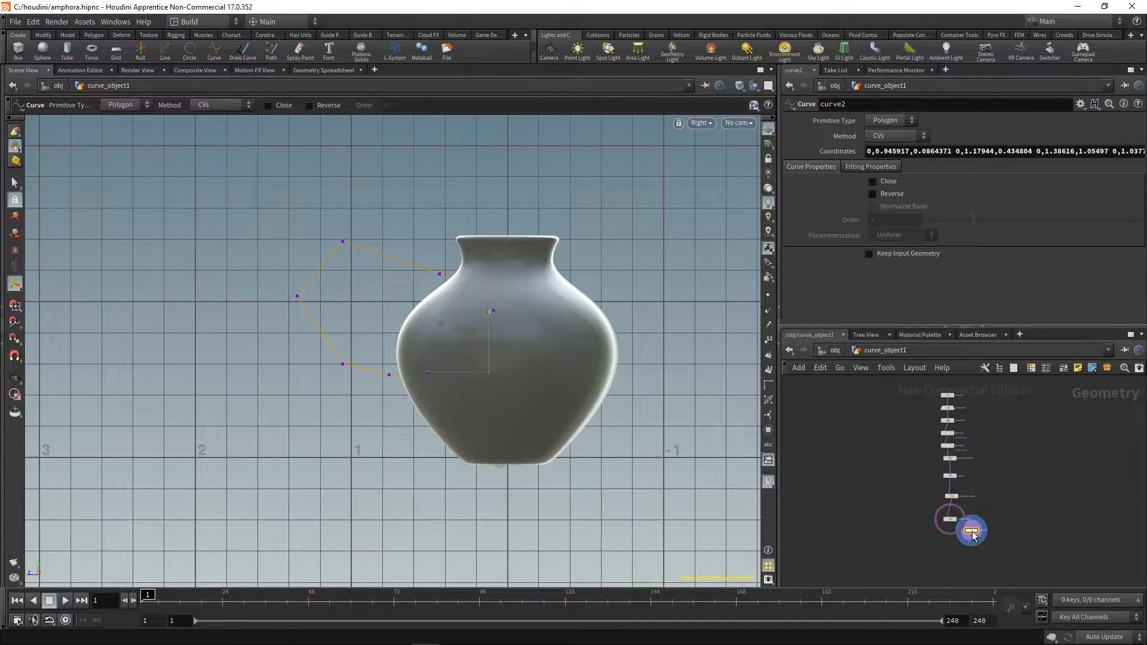
# - Add a PolyWire node, connect curve2 to its input, and display it
pyautogui.press('Tab')
pyautogui.write('po')
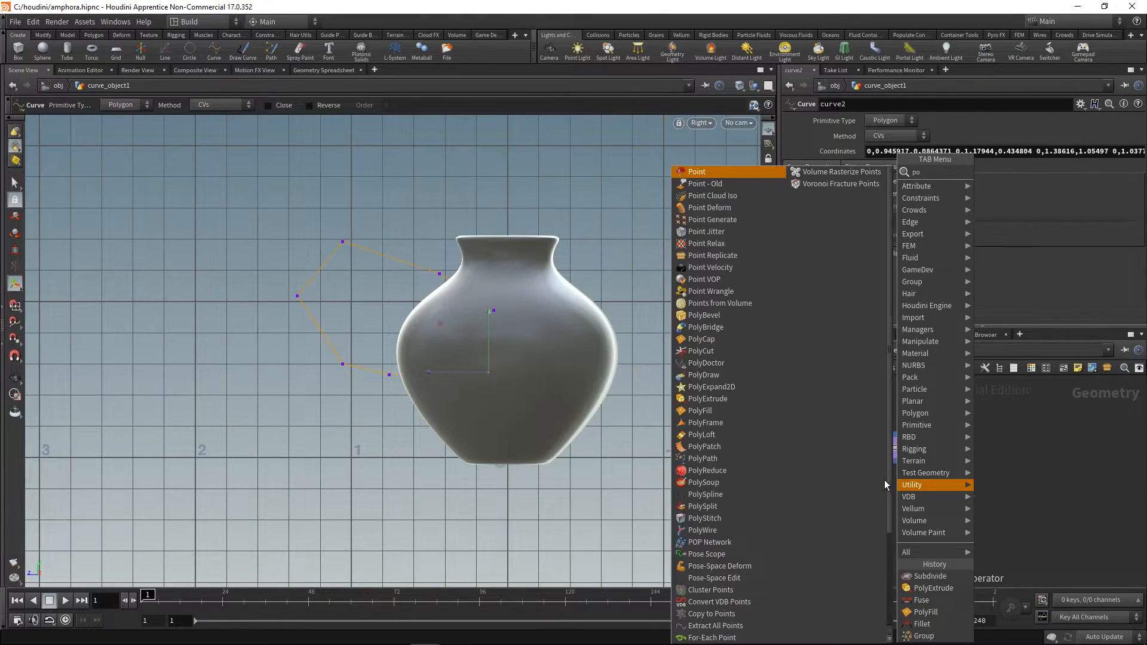
pyautogui.write('lywire')
pyautogui.press('Return')
pyautogui.click(885, 481)
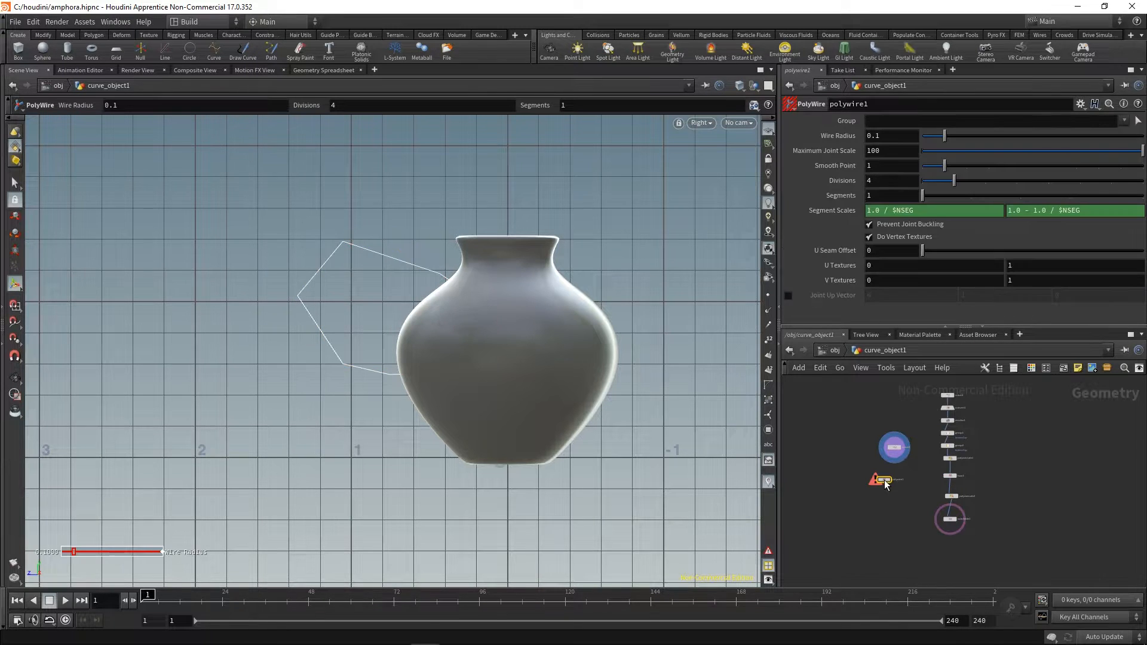
pyautogui.scroll(5, 855, 475)
pyautogui.moveTo(960, 416); pyautogui.dragTo(930, 481)
pyautogui.press('r')
pyautogui.moveTo(989, 504); pyautogui.dragTo(935, 465, button='middle')
# - Set polywire1's wire radius to 0.04 and its divisions to 16
pyautogui.moveTo(897, 139); pyautogui.dragTo(857, 179, button='middle')
pyautogui.doubleClick(891, 181)
pyautogui.write('16')
pyautogui.press('Return')
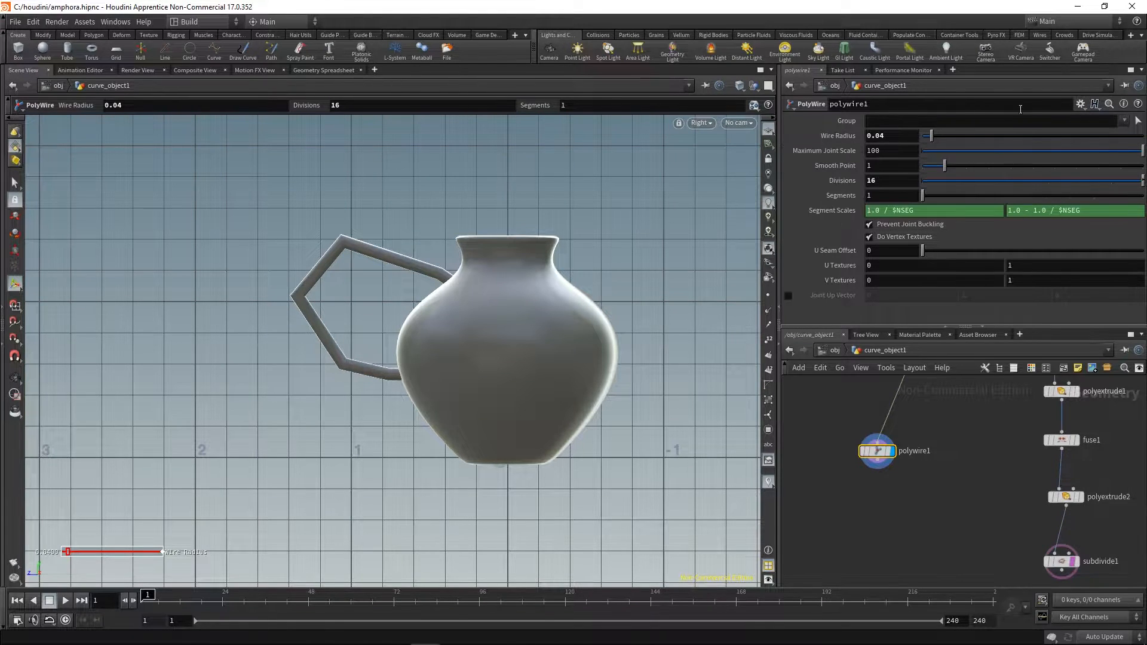
# - Add a Convert node and insert it between curve2 and polywire1
pyautogui.moveTo(909, 506); pyautogui.dragTo(913, 529, button='middle')
pyautogui.press('Tab')
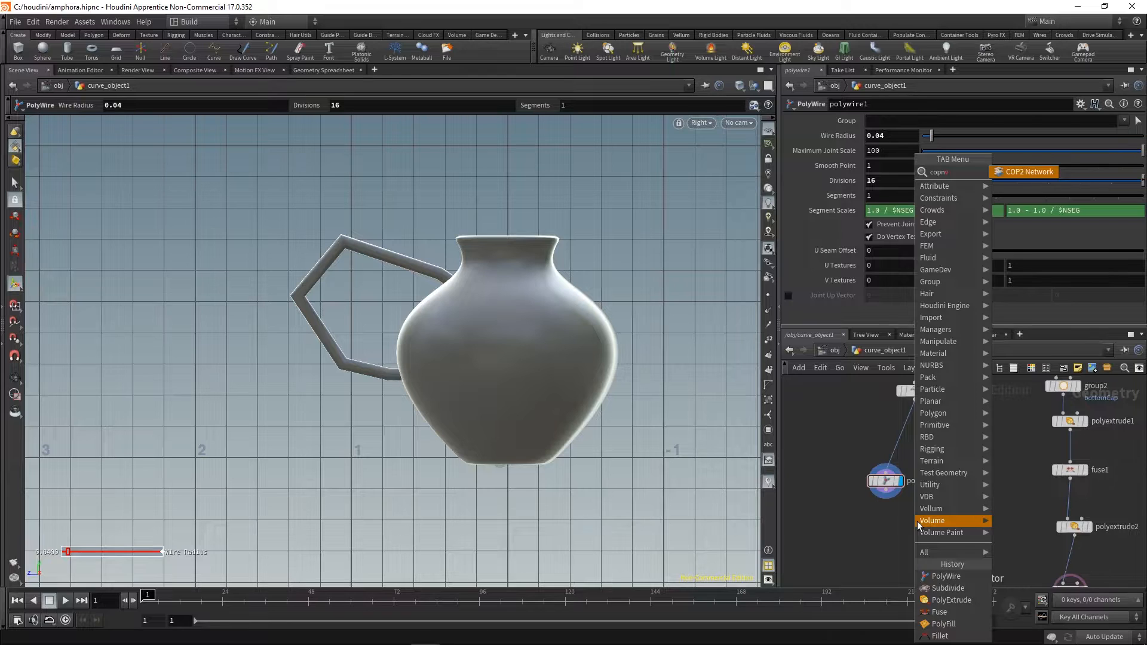
pyautogui.write('convert')
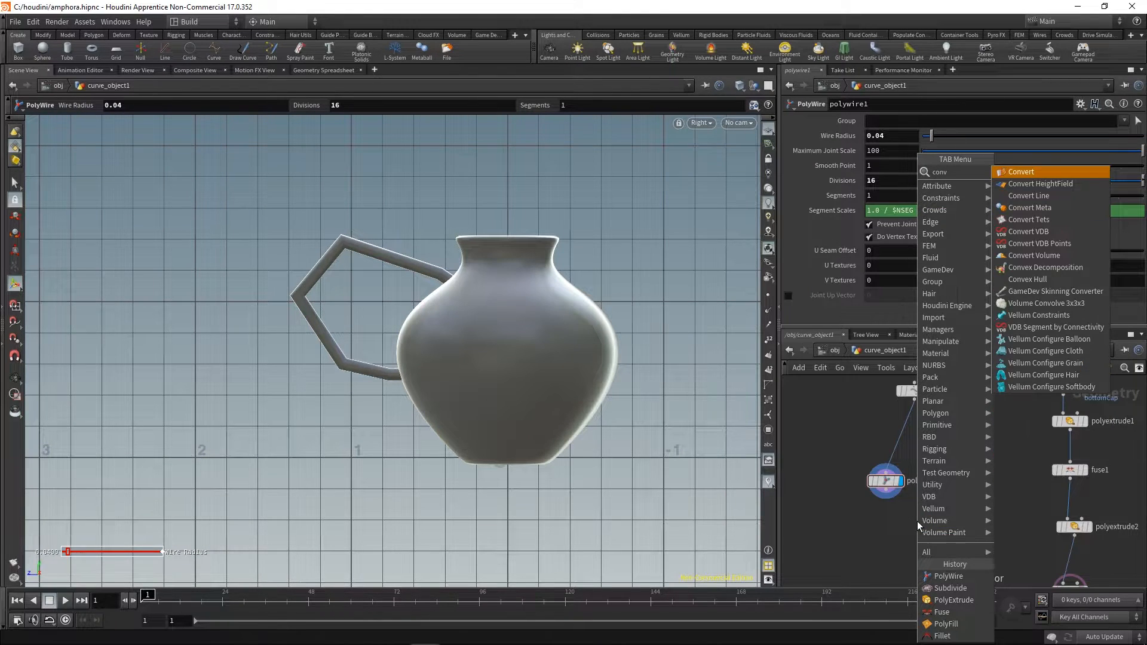
pyautogui.press('Return')
pyautogui.click(916, 521)
pyautogui.click(914, 528)
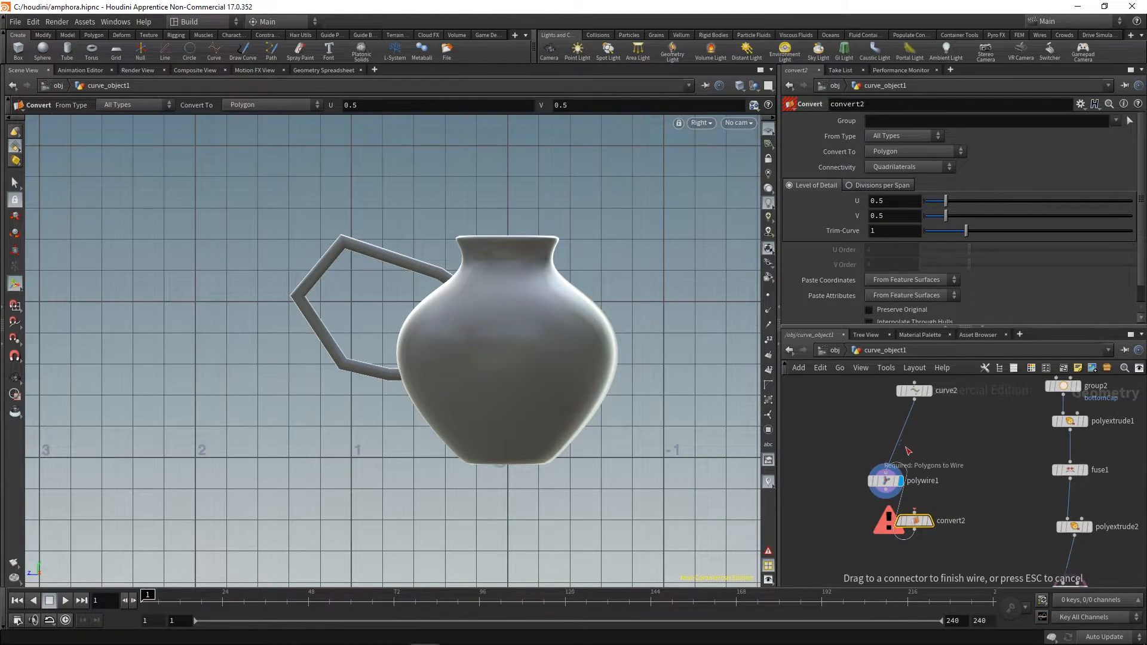
pyautogui.press('Escape')
pyautogui.moveTo(930, 529); pyautogui.dragTo(906, 452)
pyautogui.moveTo(870, 410); pyautogui.dragTo(884, 419, button='middle')
# - Change curve2's primitive type to NURBS to round the handle
pyautogui.click(913, 399)
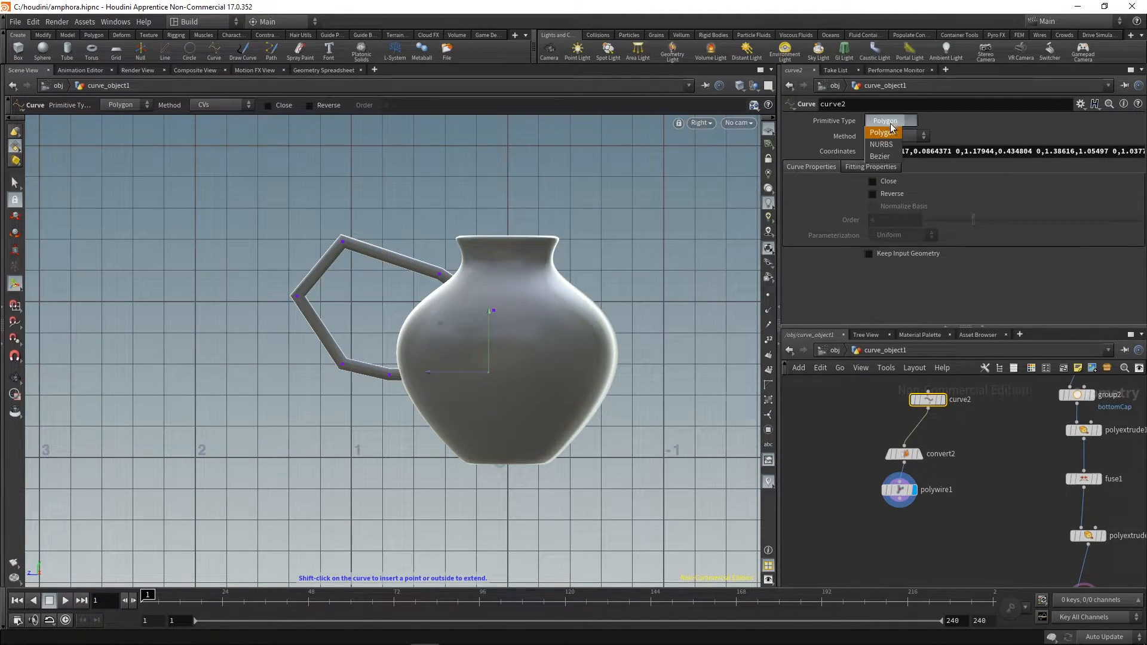
pyautogui.click(883, 144)
pyautogui.click(904, 455)
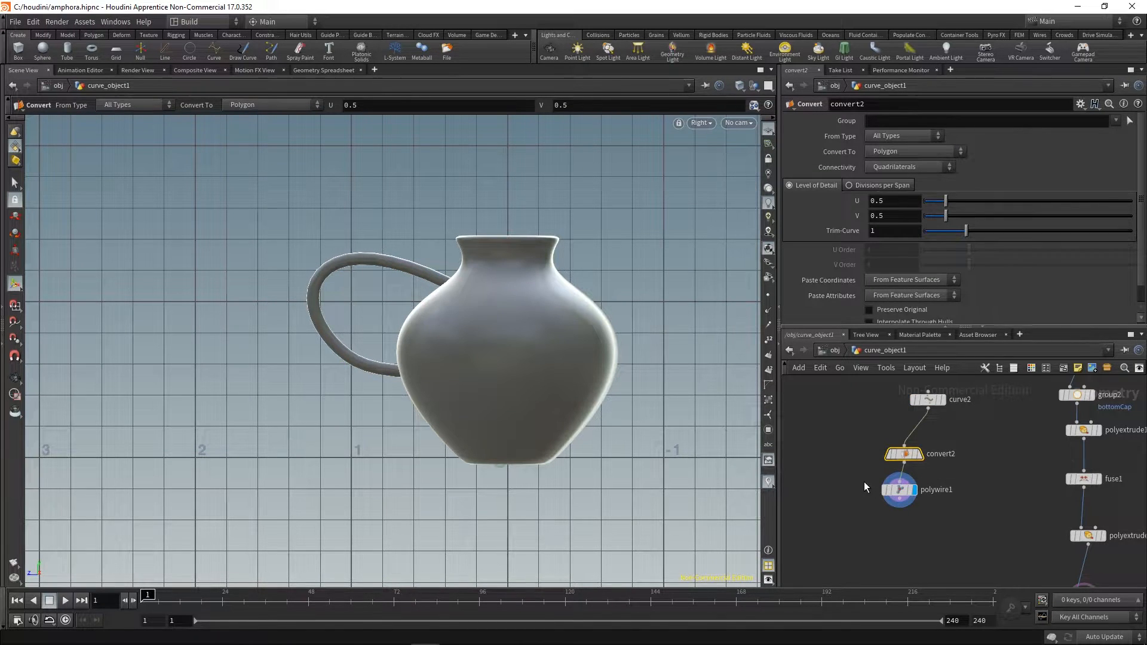
pyautogui.click(898, 489)
# - Reshape the handle by moving curve2's control points in wireframe, and return to shaded display with wires
pyautogui.press('w')
pyautogui.press('space')
pyautogui.moveTo(553, 397); pyautogui.dragTo(614, 396, button='middle')
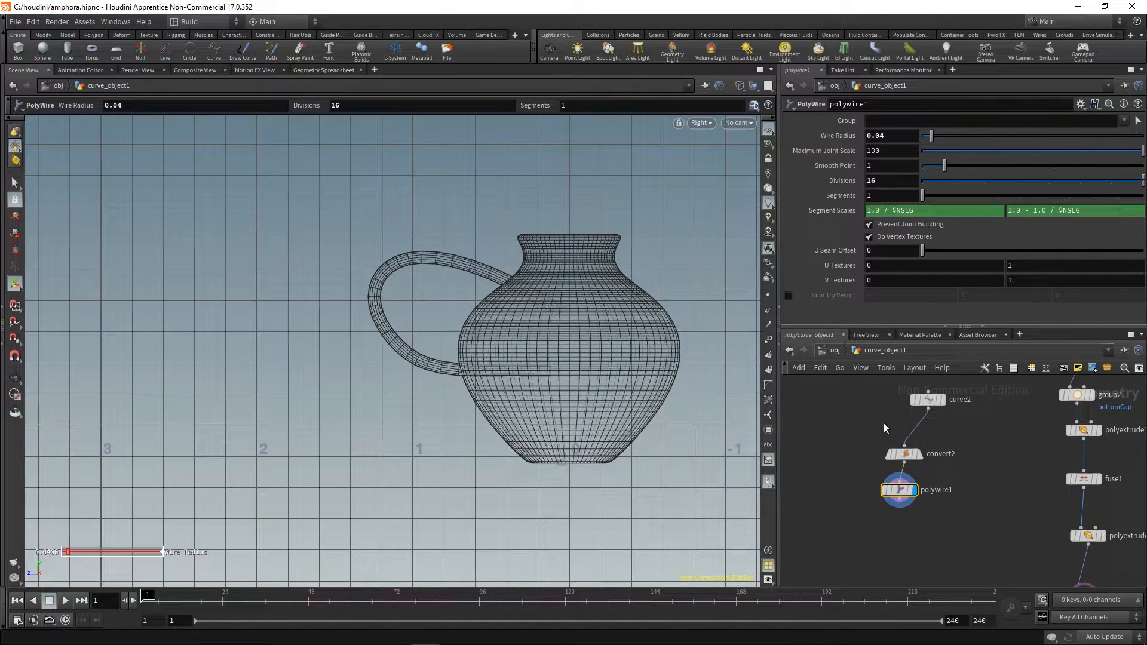
pyautogui.click(912, 400)
pyautogui.moveTo(451, 373); pyautogui.dragTo(404, 341)
pyautogui.moveTo(354, 296); pyautogui.dragTo(364, 292)
pyautogui.moveTo(410, 241); pyautogui.dragTo(386, 170)
pyautogui.moveTo(500, 278); pyautogui.dragTo(479, 294)
pyautogui.press('w')
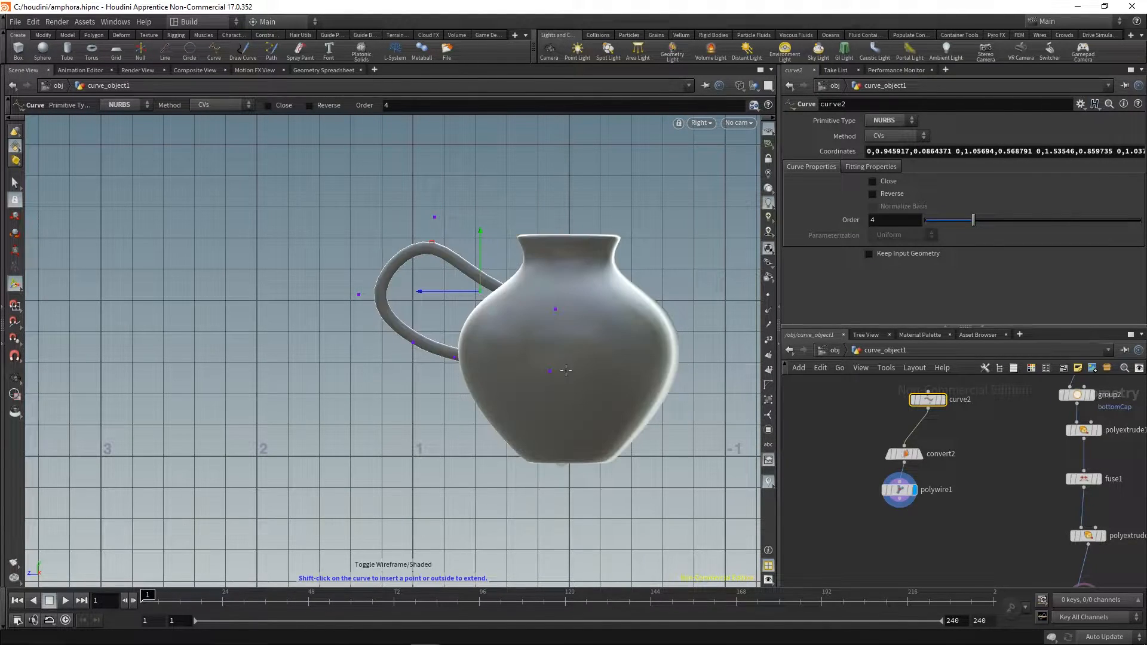
pyautogui.hotkey('shift', 'w')
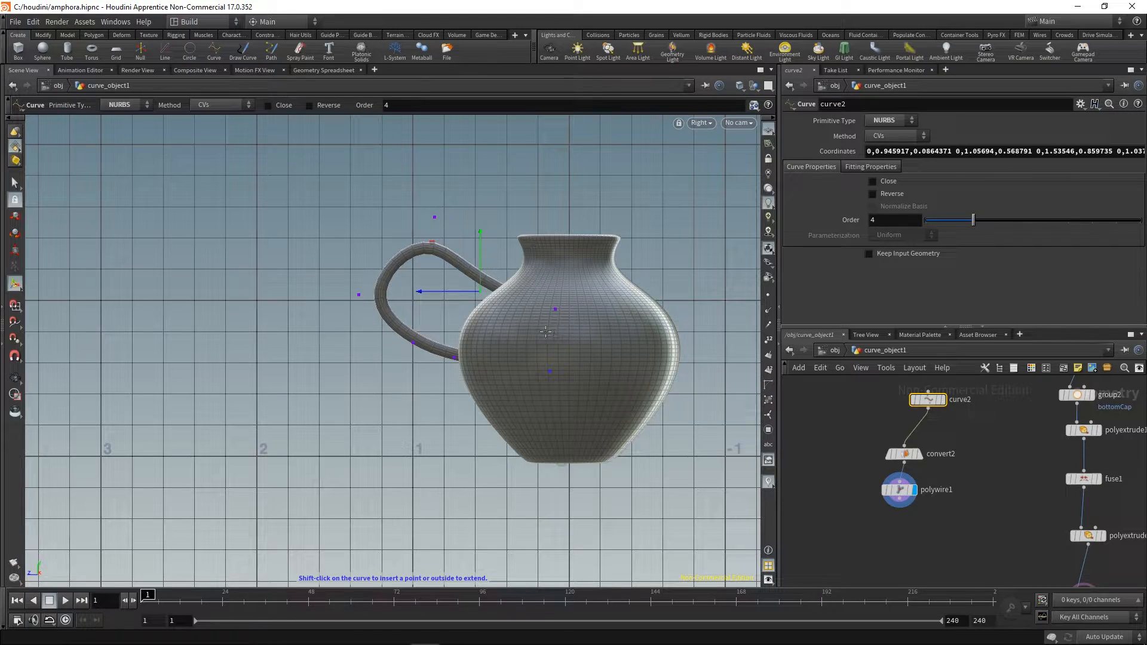
# - Switch to the perspective view and show the amphora and its handle in wireframe
pyautogui.press('Escape')
pyautogui.moveTo(542, 330); pyautogui.dragTo(522, 351)
pyautogui.press('Return')
pyautogui.moveTo(924, 523); pyautogui.dragTo(861, 436, button='middle')
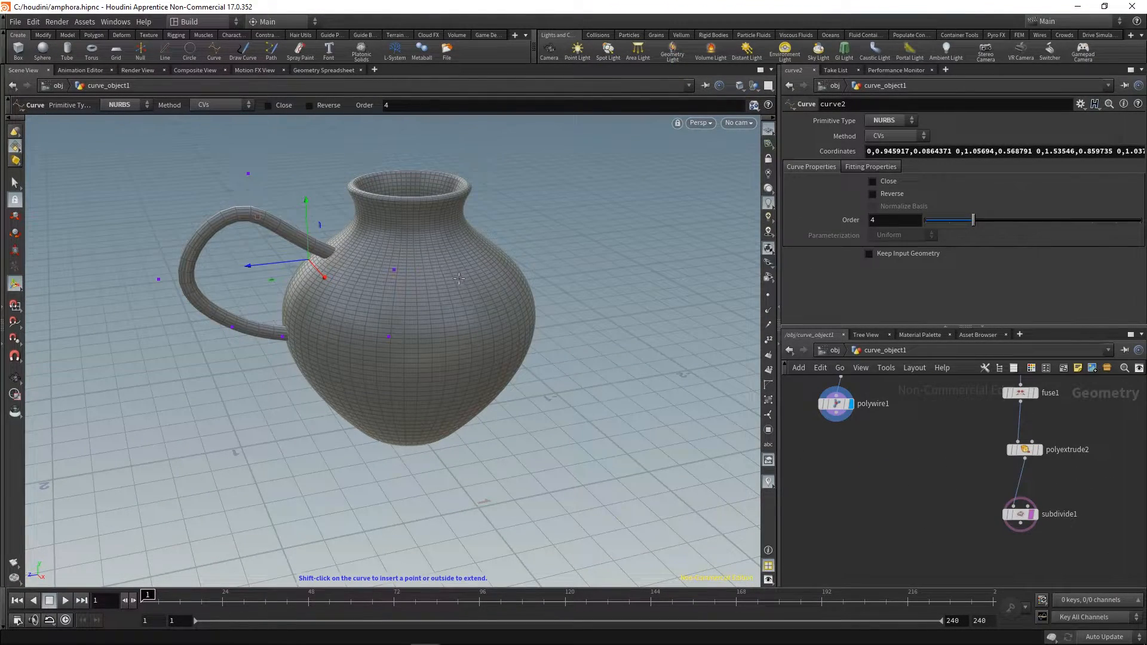
pyautogui.press('w')
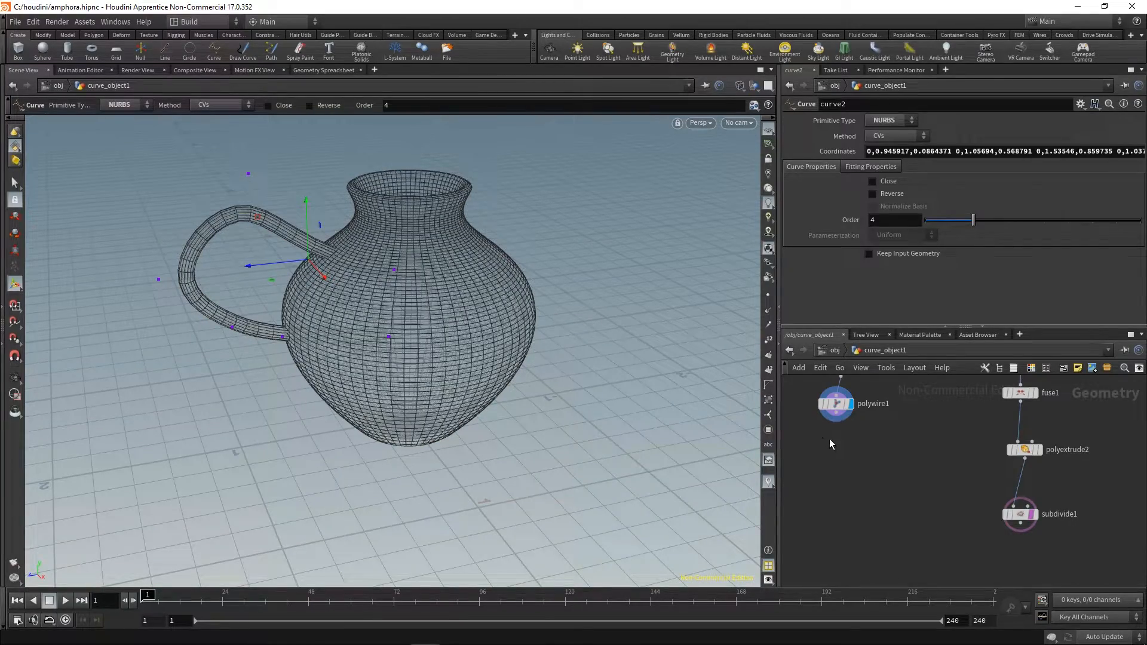
pyautogui.scroll(5, 388, 327)
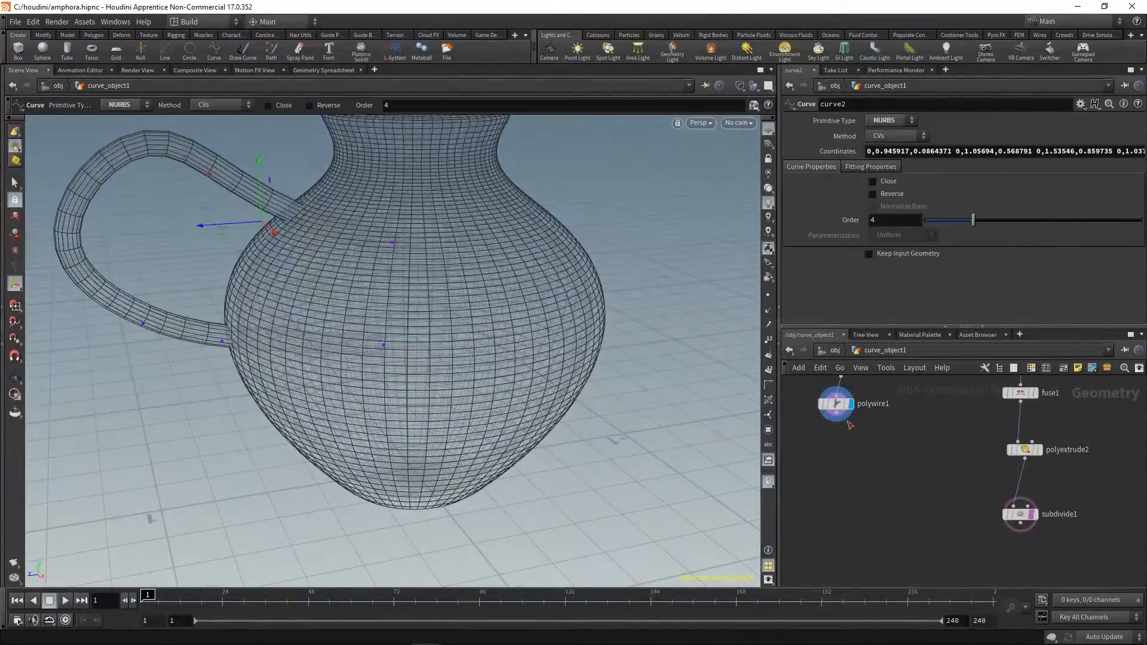
# - Display group2 and move the template flag from subdivide1 to curve2
pyautogui.press('h')
pyautogui.click(984, 405)
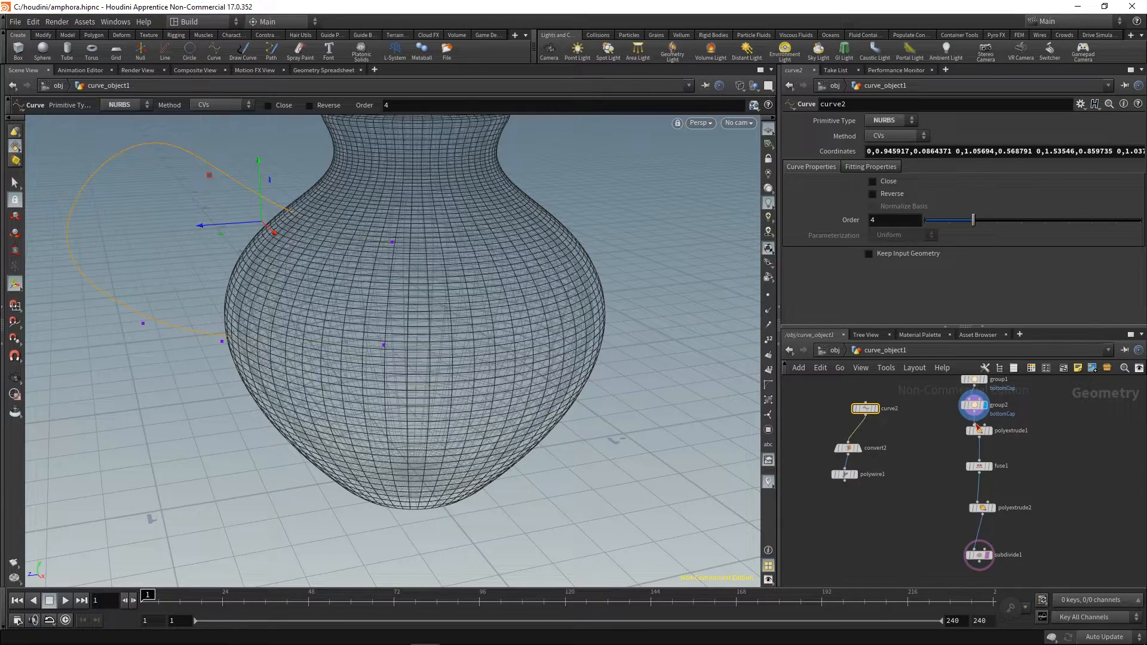
pyautogui.press('e')
pyautogui.moveTo(938, 536); pyautogui.dragTo(1008, 579)
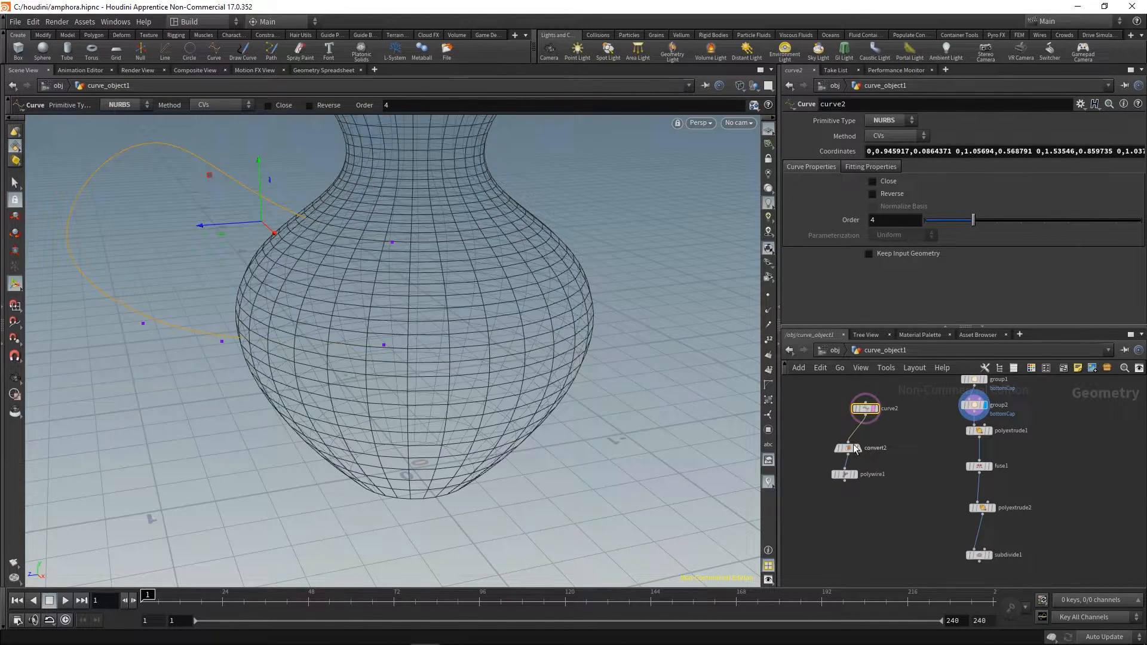
# - Add a Boolean node fed by polywire1 and group2, treating set A as a surface, set it to Subtract A - B and display it
pyautogui.keyDown('alt'); pyautogui.moveTo(550, 330); pyautogui.dragTo(476, 232); pyautogui.keyUp('alt')
pyautogui.moveTo(910, 472); pyautogui.dragTo(947, 486, button='middle')
pyautogui.click(947, 486)
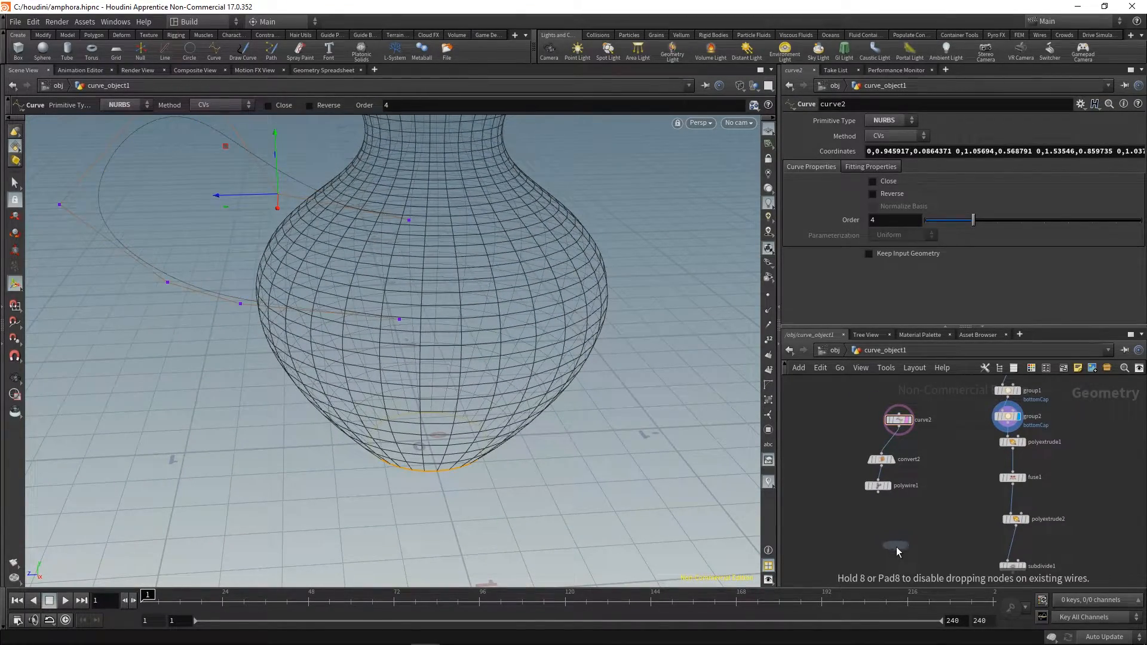
pyautogui.click(898, 548)
pyautogui.moveTo(878, 492); pyautogui.dragTo(896, 547)
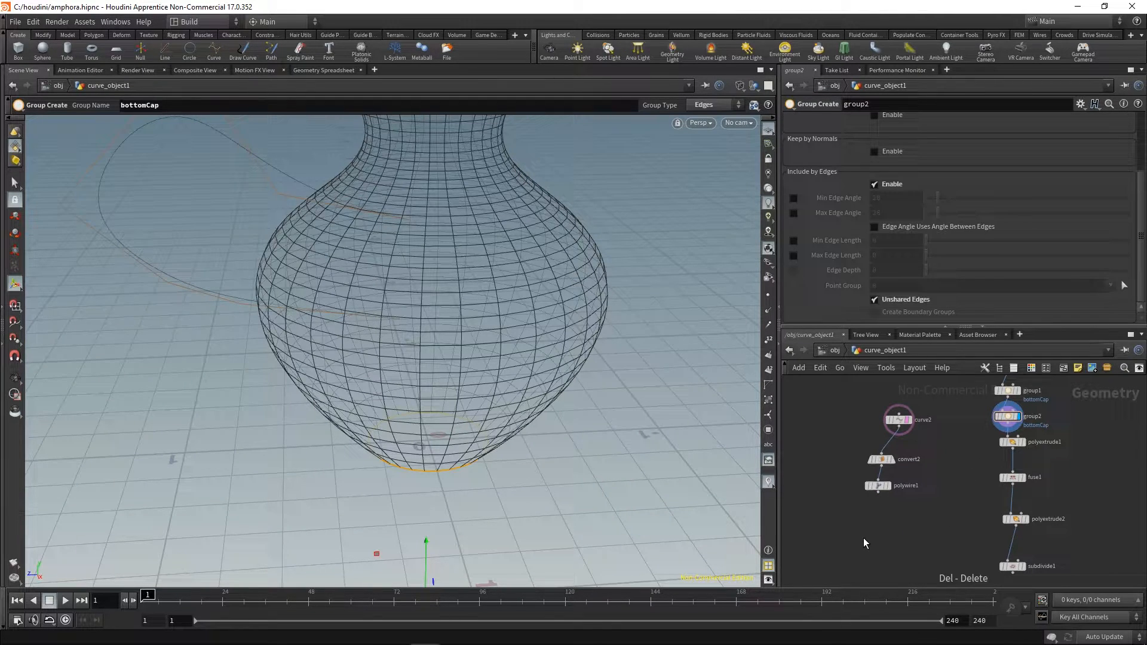
pyautogui.click(885, 529)
pyautogui.moveTo(876, 484); pyautogui.dragTo(917, 538)
pyautogui.moveTo(1007, 426); pyautogui.dragTo(915, 528)
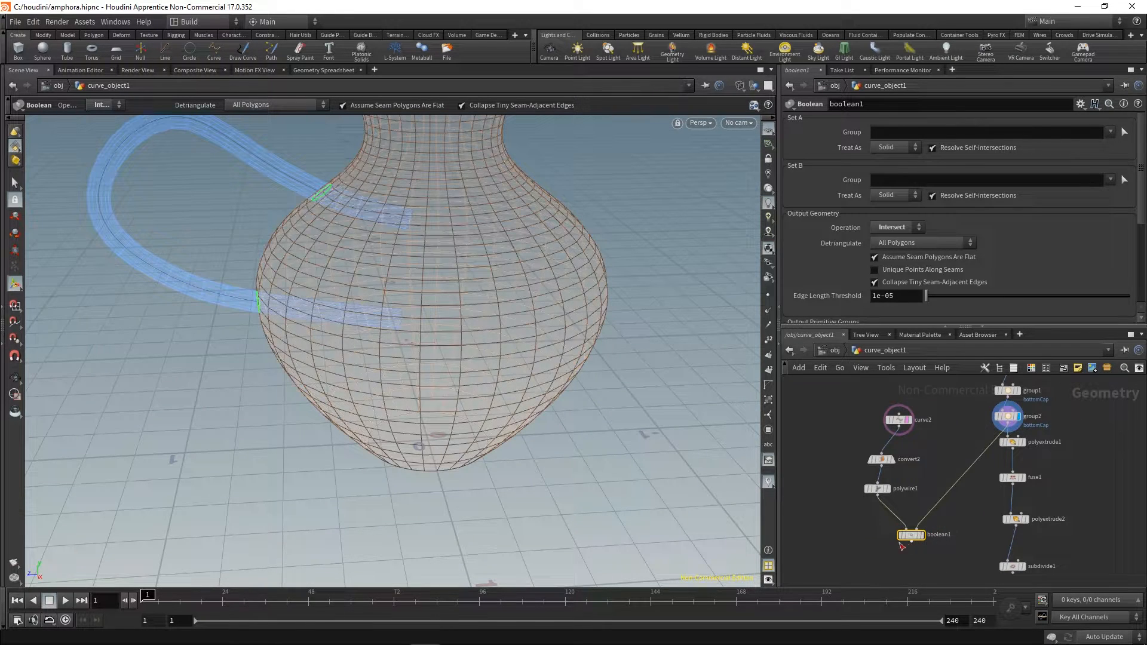
pyautogui.click(877, 229)
pyautogui.click(890, 254)
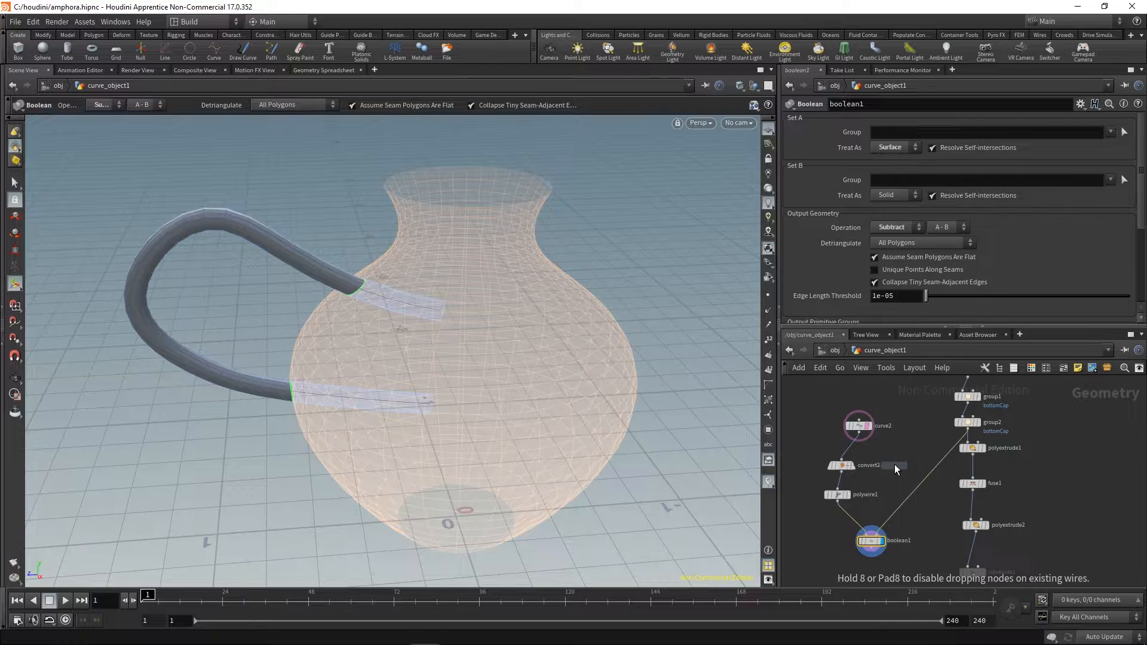
# - Insert a PolyFill node between group2 and boolean1 and display it
pyautogui.click(894, 464)
pyautogui.moveTo(894, 460); pyautogui.dragTo(926, 490)
pyautogui.press('Escape')
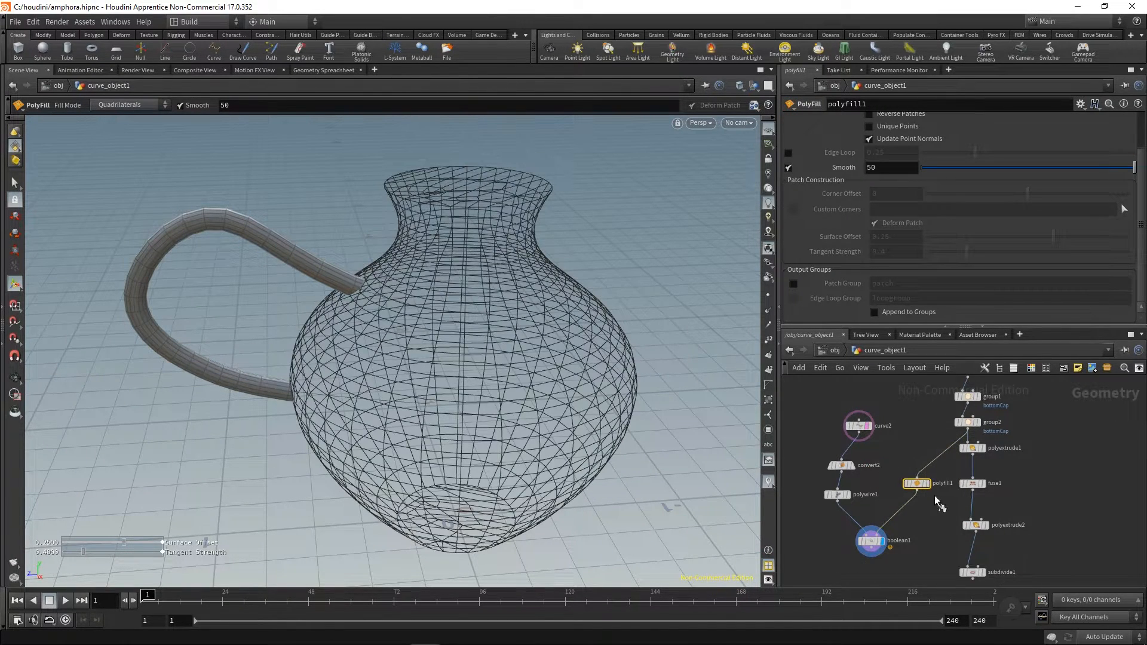
pyautogui.click(927, 483)
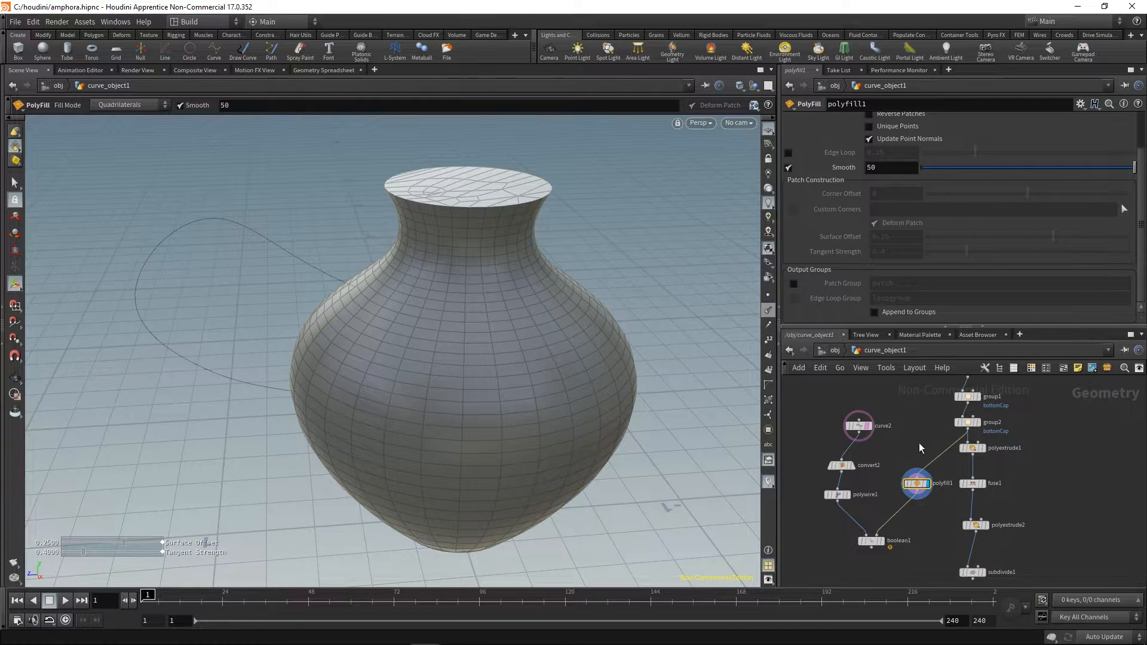
# - Set polyfill1's fill mode to Triangle Fan and turn off Deform Patch
pyautogui.scroll(2, 1136, 221)
pyautogui.click(902, 136)
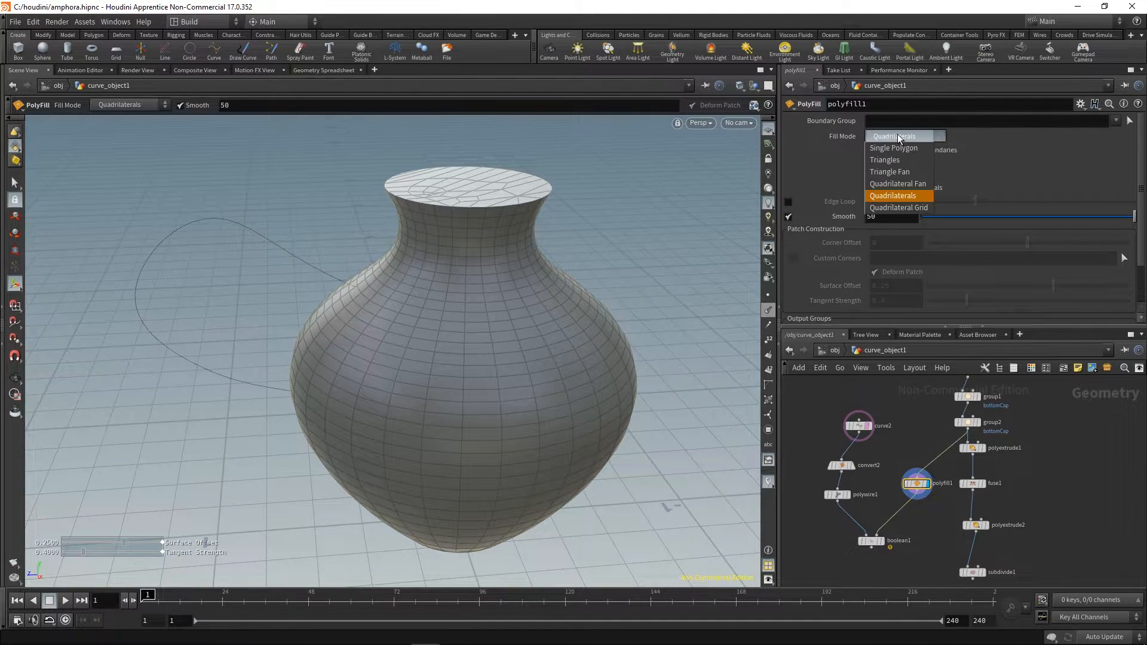
pyautogui.click(902, 172)
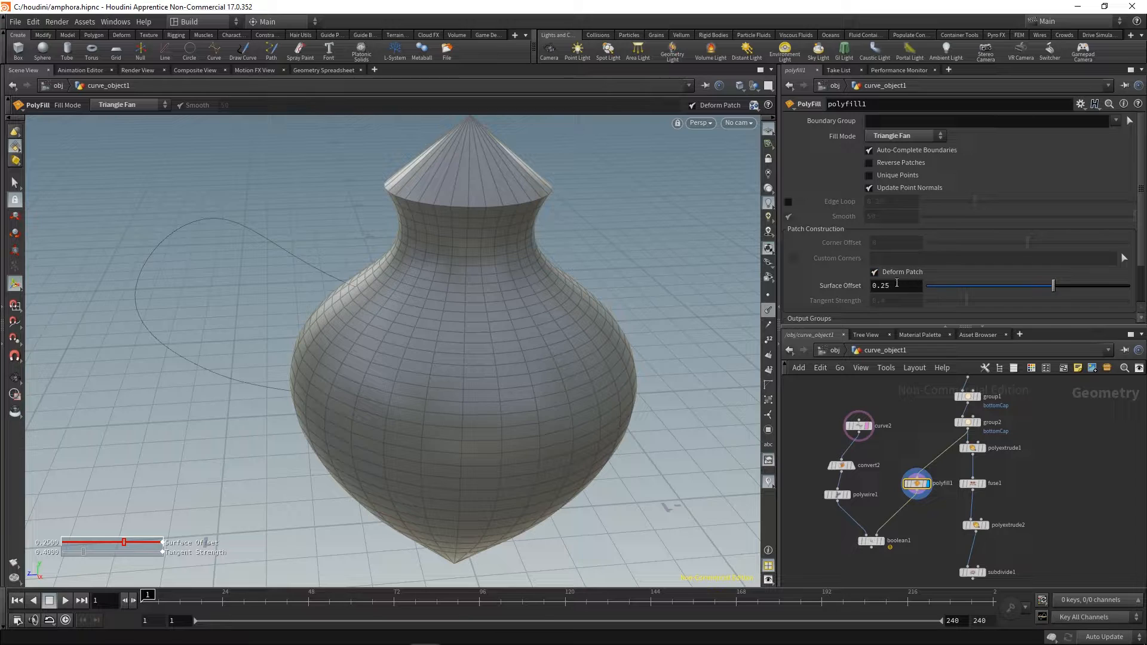
pyautogui.click(896, 273)
pyautogui.press('Escape')
pyautogui.moveTo(496, 464); pyautogui.dragTo(474, 353)
pyautogui.moveTo(474, 353); pyautogui.dragTo(454, 453, button='middle')
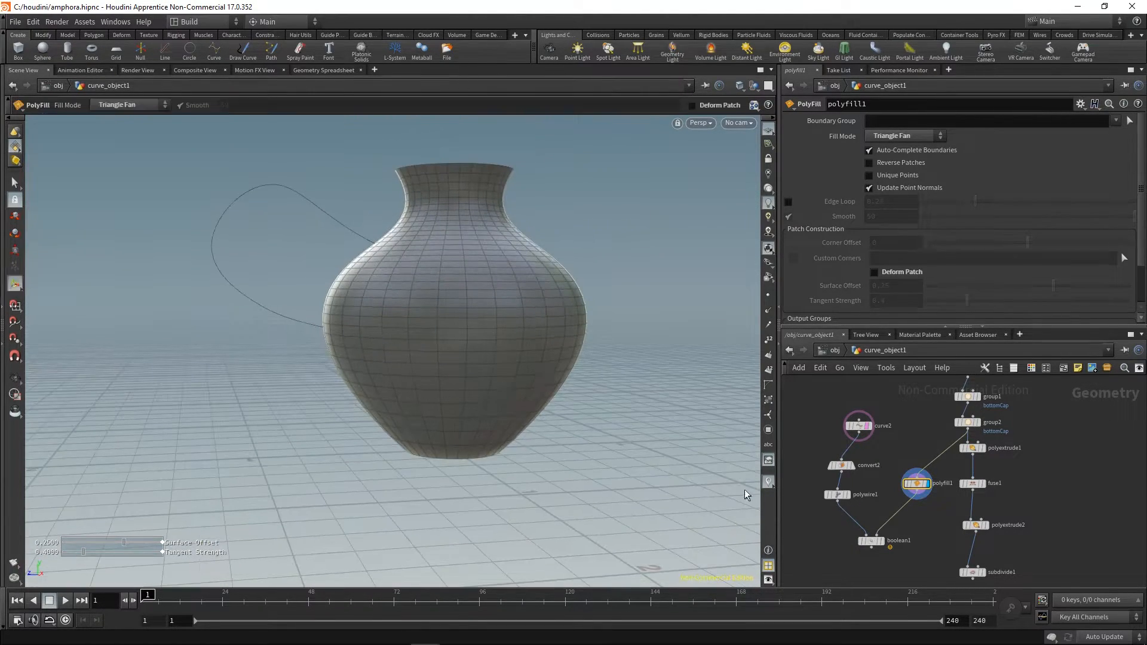
# - Align curve2, convert2 and polywire1 in a vertical column and move them farther from the body's node chain
pyautogui.moveTo(844, 510); pyautogui.dragTo(906, 551)
pyautogui.moveTo(789, 409); pyautogui.dragTo(873, 507)
pyautogui.press('a')
pyautogui.moveTo(852, 425); pyautogui.dragTo(810, 453)
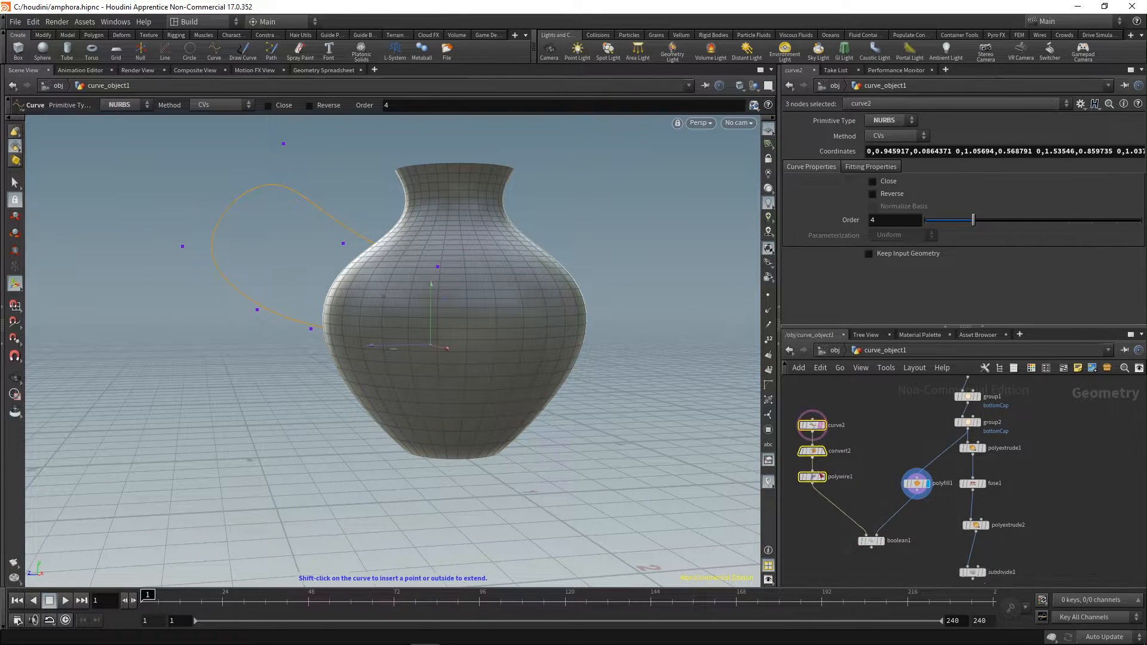
# - Enlarge the network editor by widening it into the viewport's space and making it taller
pyautogui.moveTo(810, 453); pyautogui.dragTo(905, 414, button='middle')
pyautogui.moveTo(778, 501); pyautogui.dragTo(591, 501)
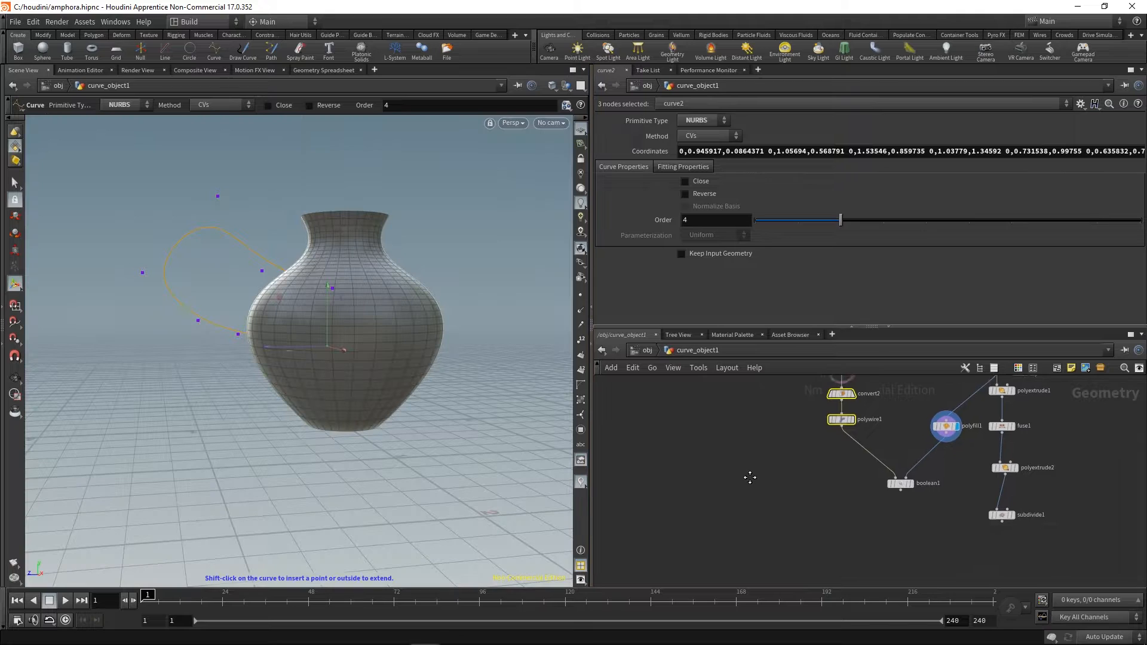
pyautogui.moveTo(750, 474); pyautogui.dragTo(724, 507, button='middle')
pyautogui.moveTo(908, 326); pyautogui.dragTo(906, 287)
pyautogui.scroll(-3, 790, 412)
pyautogui.moveTo(791, 409); pyautogui.dragTo(774, 422, button='middle')
pyautogui.press('r')
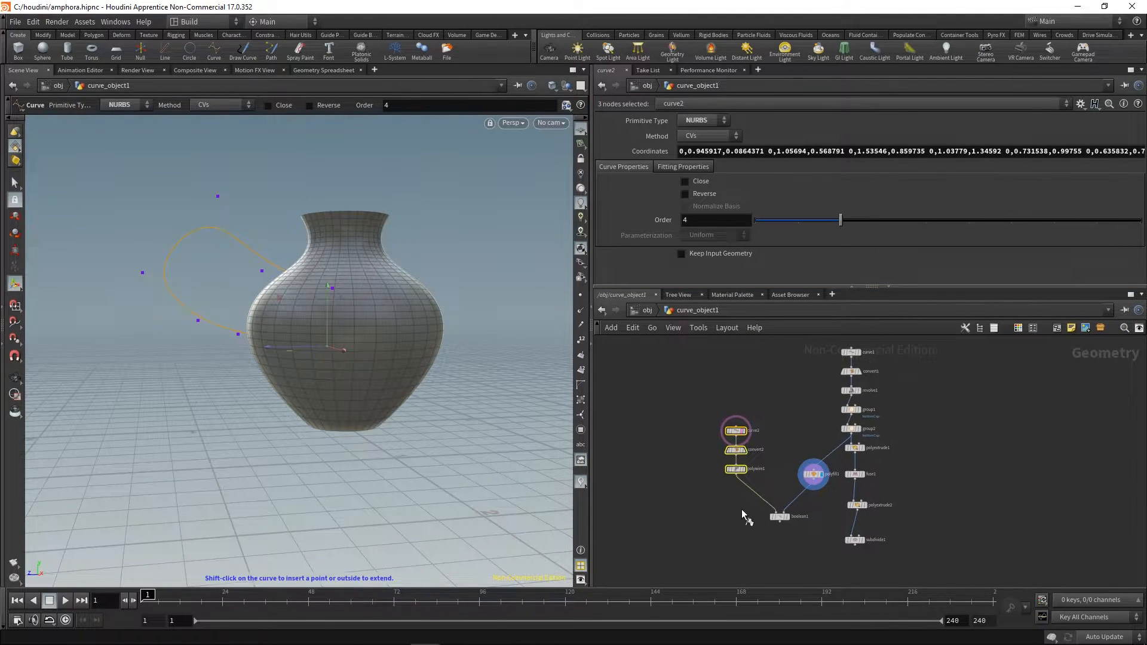
# - Add a Merge node combining boolean1 and subdivide1, and display it
pyautogui.click(754, 519)
pyautogui.moveTo(822, 537); pyautogui.dragTo(806, 472, button='middle')
pyautogui.click(809, 581)
pyautogui.moveTo(773, 421); pyautogui.dragTo(780, 524)
pyautogui.hotkey('ctrl', 'z')
pyautogui.moveTo(772, 428); pyautogui.dragTo(809, 529)
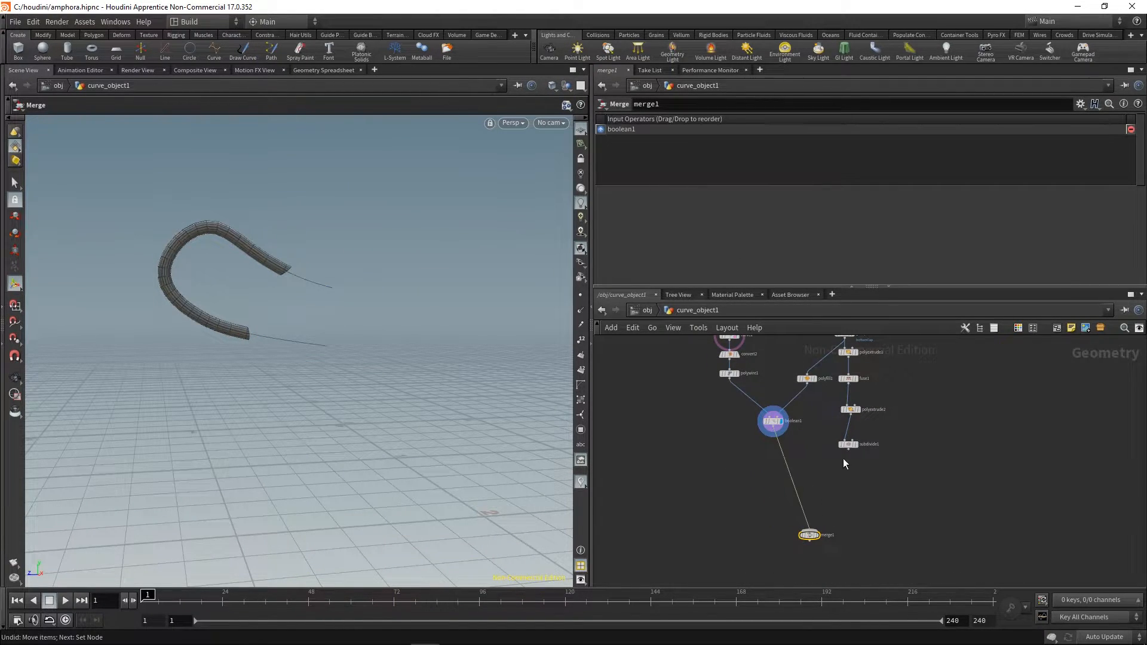
pyautogui.moveTo(848, 449); pyautogui.dragTo(811, 529)
pyautogui.press('r')
pyautogui.click(810, 534)
pyautogui.scroll(5, 406, 299)
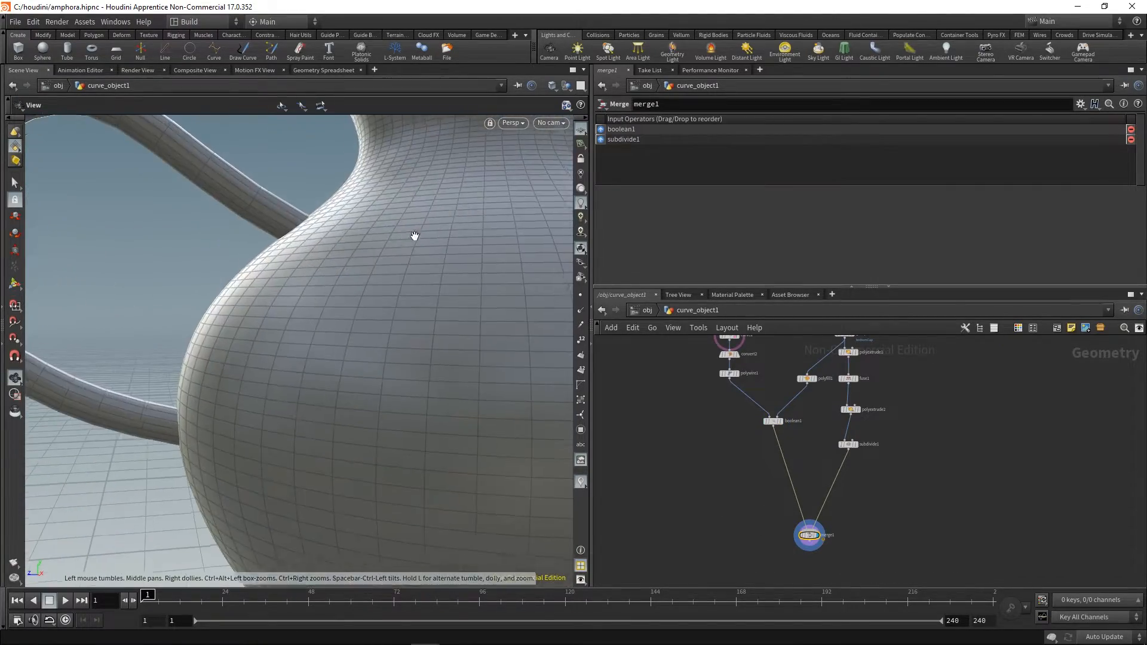
# - Show the merged amphora in wireframe and examine where the handle meets the body wall
pyautogui.press('Escape')
pyautogui.press('w')
pyautogui.moveTo(314, 286); pyautogui.dragTo(341, 235)
pyautogui.scroll(5, 730, 470)
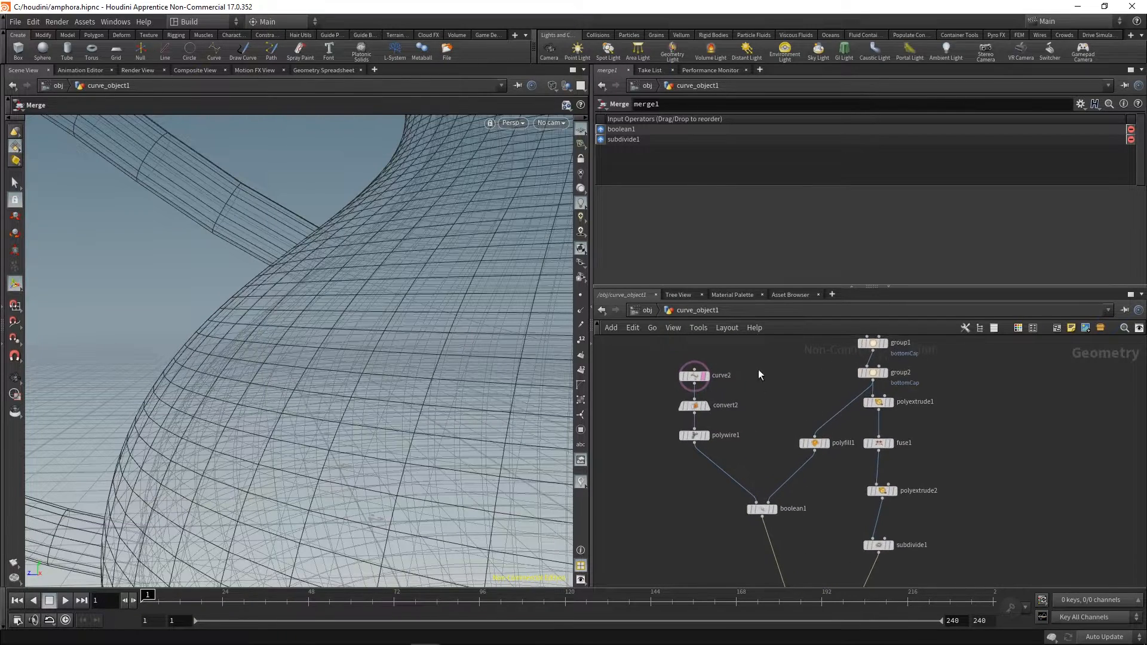
# - Insert a Peak node between polyfill1 and boolean1 and set its distance to 0.02
pyautogui.press('Tab')
pyautogui.write('peak')
pyautogui.press('Return')
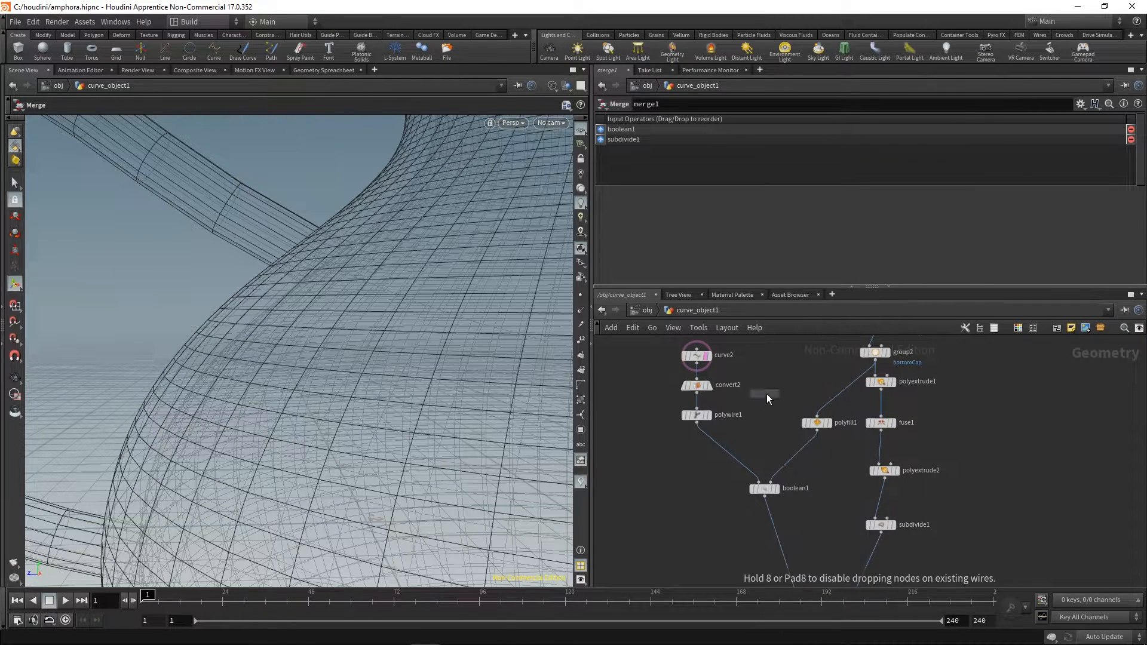
pyautogui.click(766, 393)
pyautogui.moveTo(762, 403); pyautogui.dragTo(798, 461)
pyautogui.moveTo(704, 151); pyautogui.dragTo(720, 174, button='middle')
pyautogui.press('Escape')
pyautogui.moveTo(325, 197); pyautogui.dragTo(490, 299)
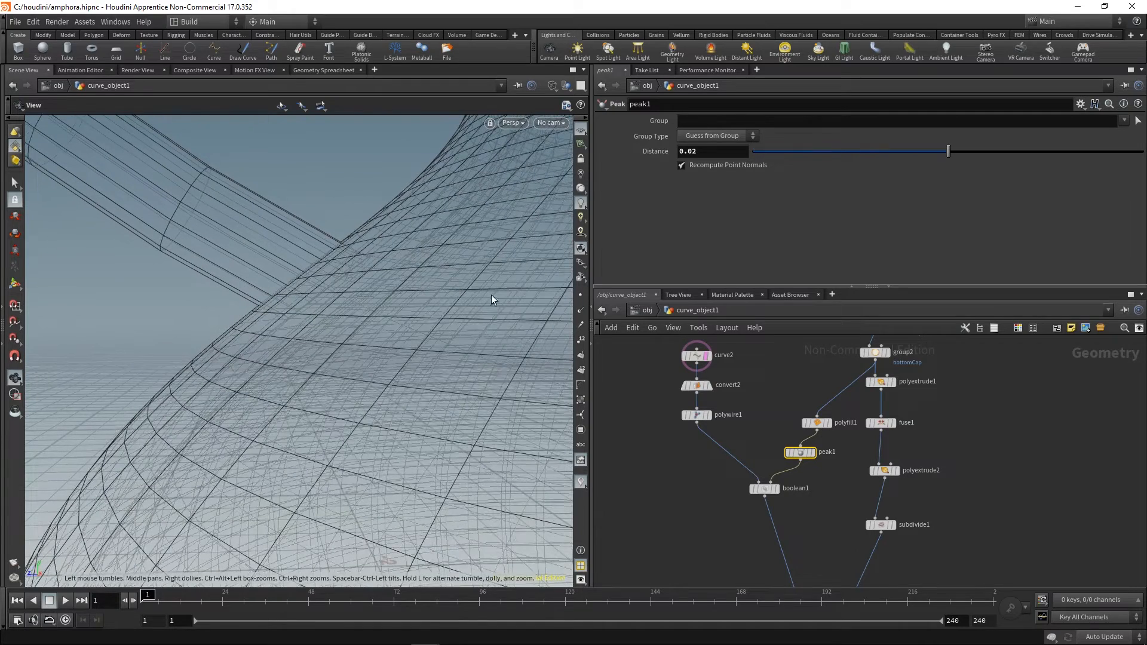
# - Display boolean1 with merge1 as a template, and return to shaded display with wires
pyautogui.press('Return')
pyautogui.click(707, 415)
pyautogui.moveTo(687, 452); pyautogui.dragTo(681, 407, button='middle')
pyautogui.click(753, 442)
pyautogui.moveTo(722, 499)
pyautogui.mouseDown(button='middle')
pyautogui.moveTo(696, 463)
pyautogui.moveTo(715, 508)
pyautogui.moveTo(722, 479)
pyautogui.mouseUp(button='middle')
pyautogui.click(802, 560)
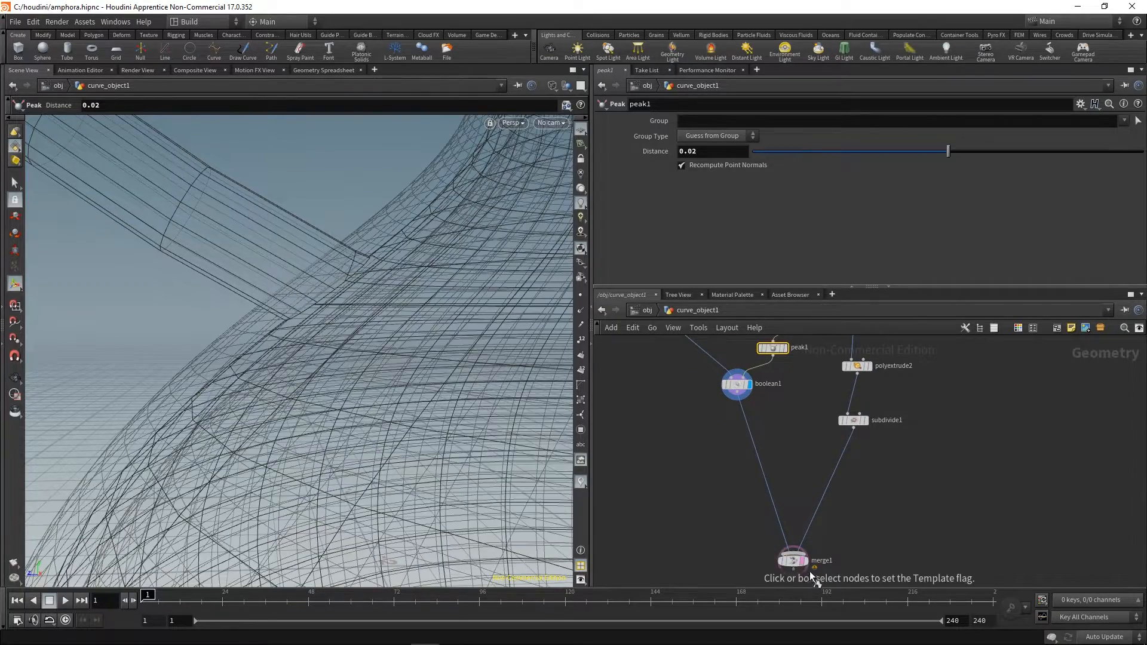
pyautogui.press('Escape')
pyautogui.moveTo(358, 280)
pyautogui.mouseDown()
pyautogui.moveTo(419, 311)
pyautogui.moveTo(367, 302)
pyautogui.moveTo(376, 303)
pyautogui.mouseUp()
pyautogui.press('w')
pyautogui.press('Return')
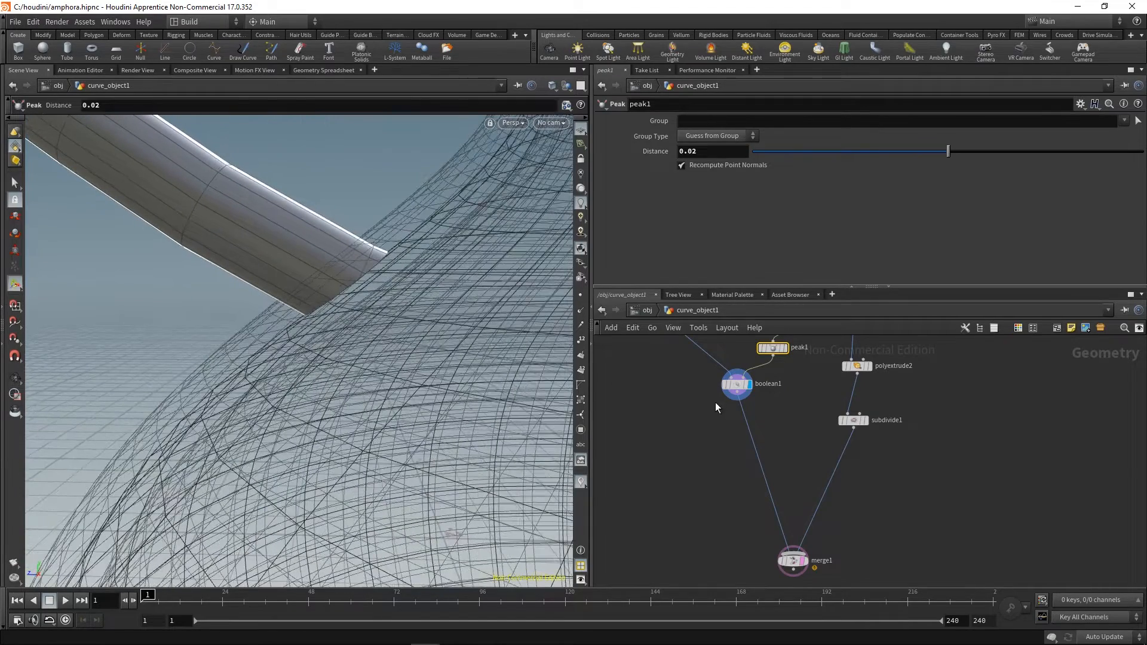
# - Move boolean1 below polywire1 and raise peak1's distance to 0.073 so the handle ends clear the body
pyautogui.moveTo(712, 417); pyautogui.dragTo(704, 457, button='middle')
pyautogui.click(735, 416)
pyautogui.press('Escape')
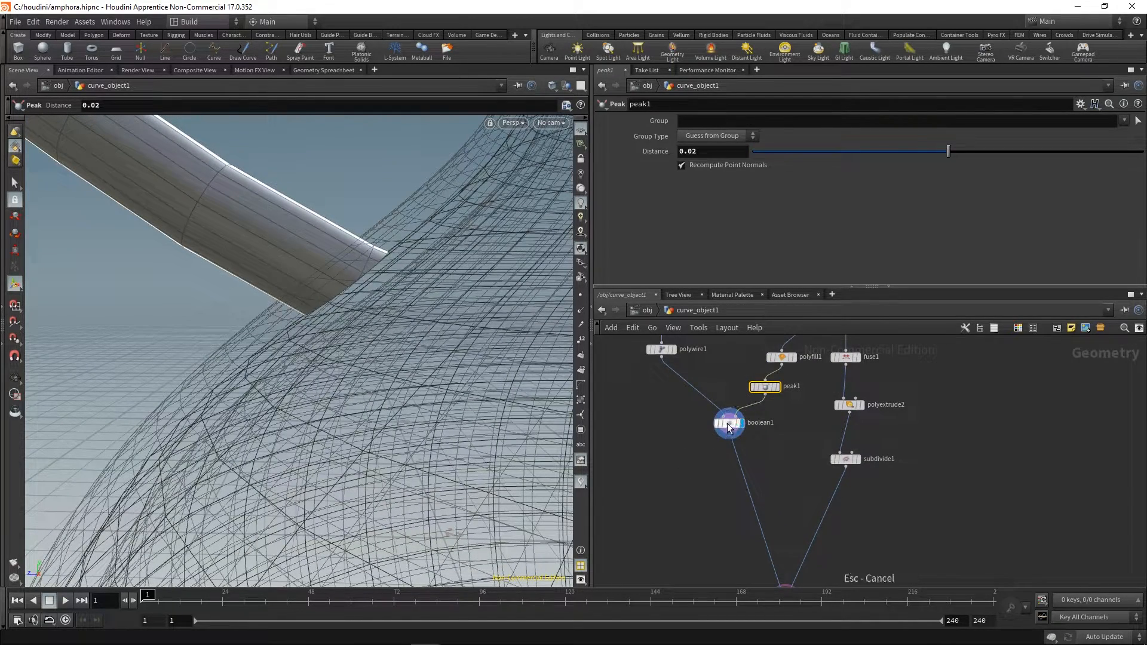
pyautogui.moveTo(730, 423); pyautogui.dragTo(693, 458)
pyautogui.moveTo(732, 147); pyautogui.dragTo(750, 192, button='middle')
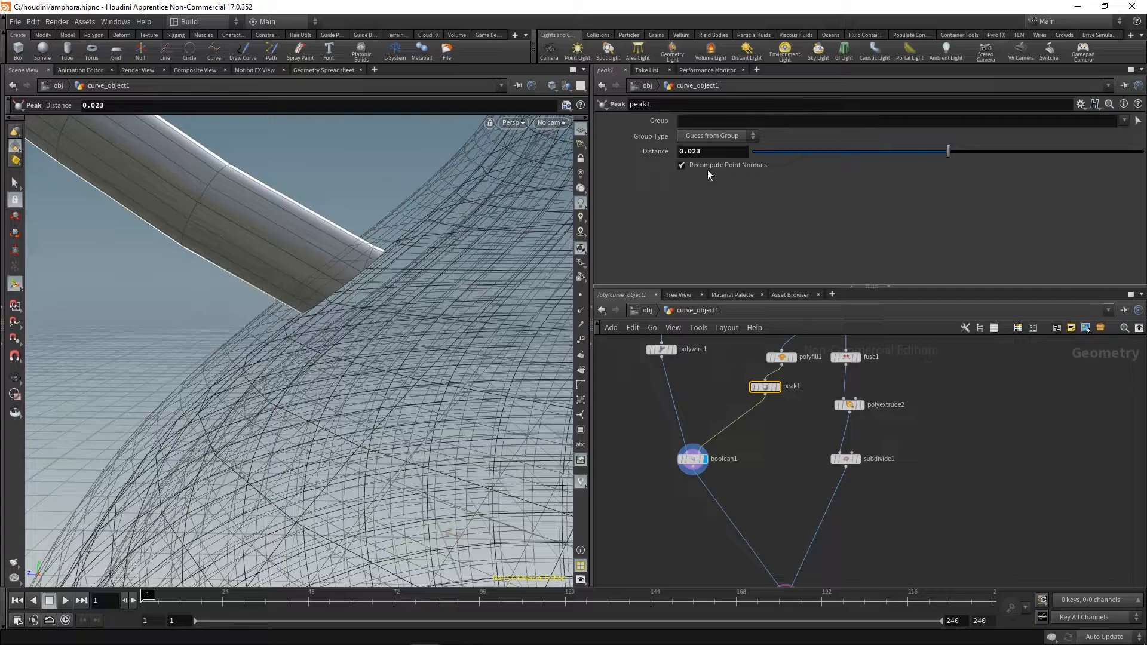
pyautogui.scroll(-8, 372, 331)
pyautogui.moveTo(702, 153); pyautogui.dragTo(678, 180, button='middle')
pyautogui.keyDown('alt'); pyautogui.moveTo(347, 324); pyautogui.dragTo(378, 284, button='right'); pyautogui.keyUp('alt')
pyautogui.moveTo(683, 499); pyautogui.dragTo(708, 466, button='middle')
pyautogui.click(695, 471)
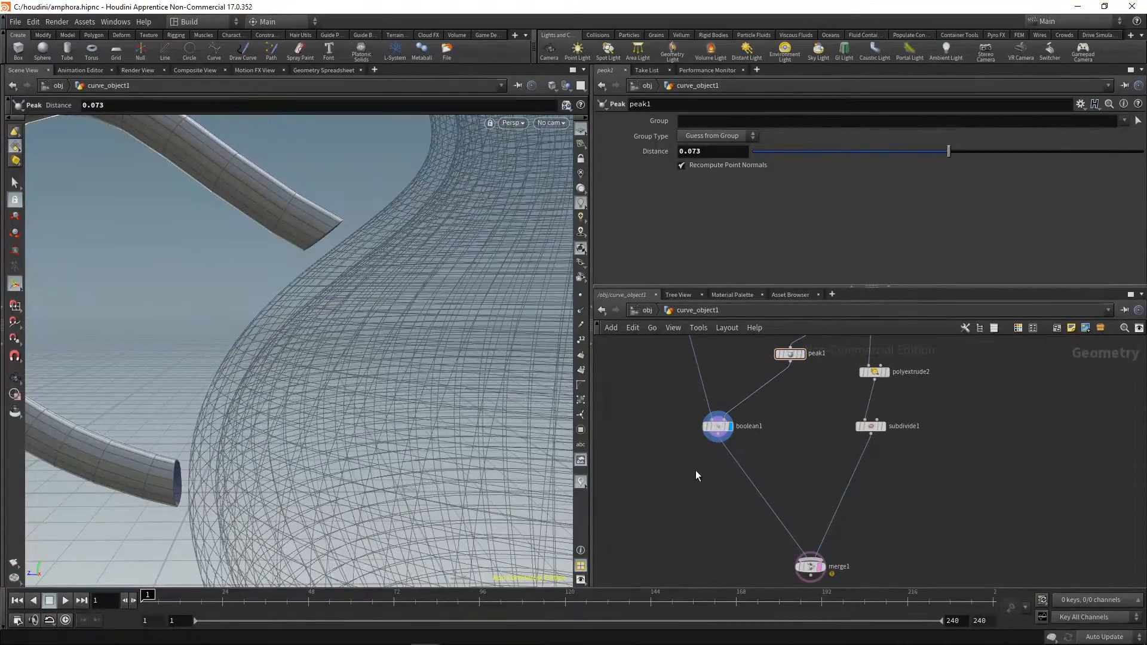
pyautogui.keyDown('alt'); pyautogui.moveTo(356, 350); pyautogui.dragTo(364, 306, button='middle'); pyautogui.keyUp('alt')
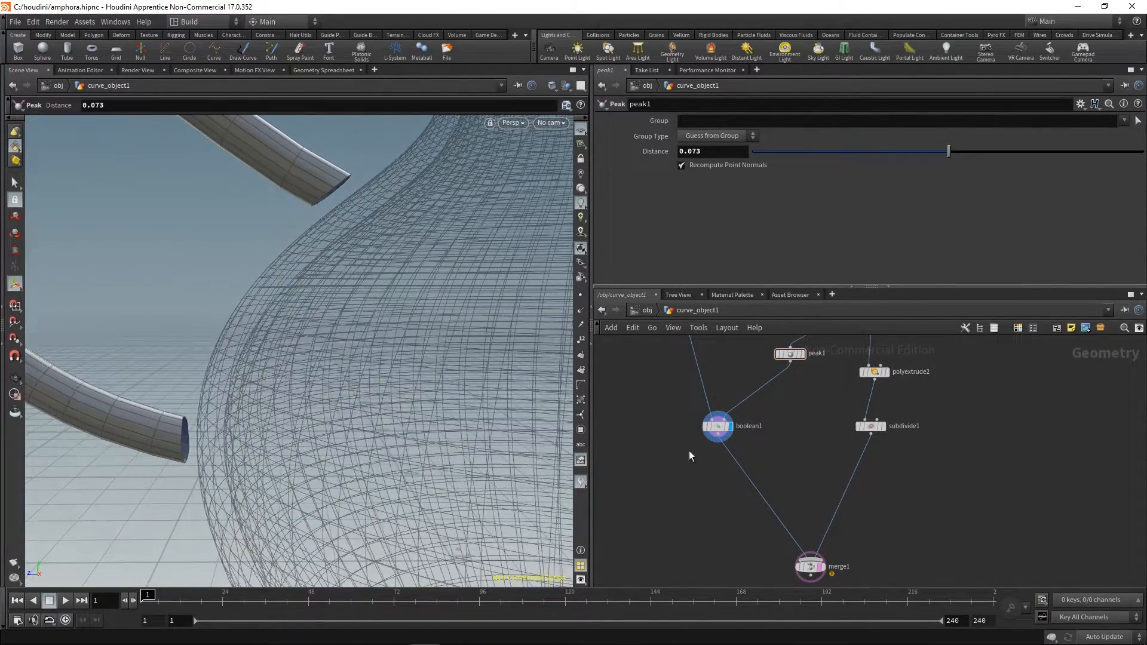
# - Insert a Group node between boolean1 and merge1
pyautogui.moveTo(703, 474); pyautogui.dragTo(725, 472, button='middle')
pyautogui.press('Tab')
pyautogui.write('grou')
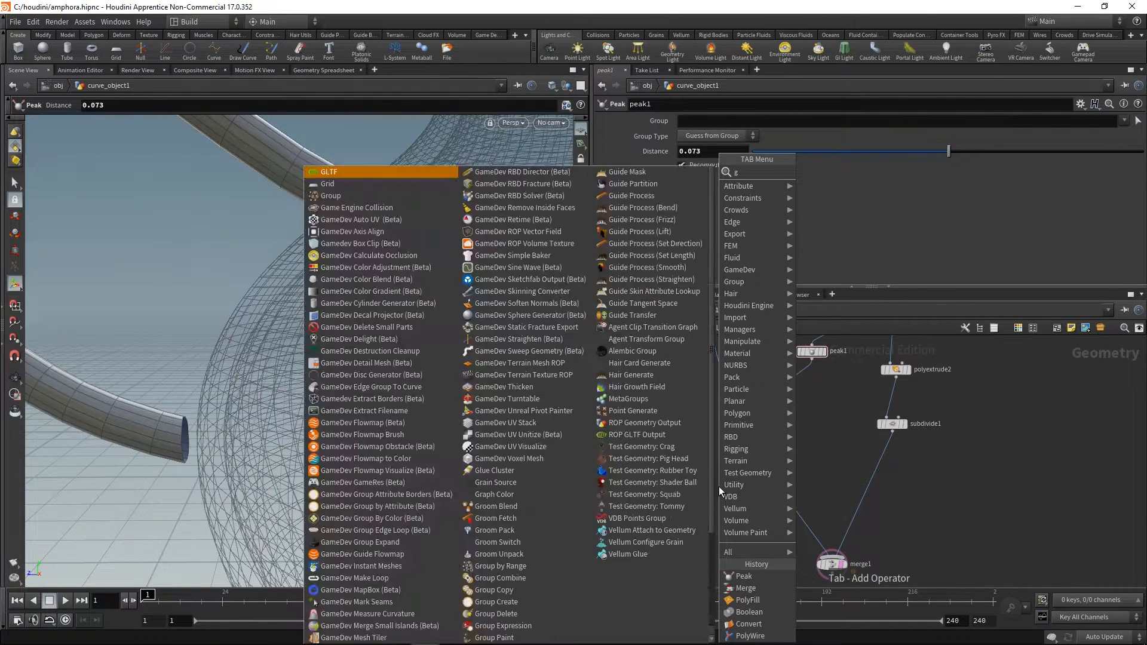
pyautogui.press('Return')
pyautogui.click(718, 486)
pyautogui.moveTo(718, 485); pyautogui.dragTo(747, 486)
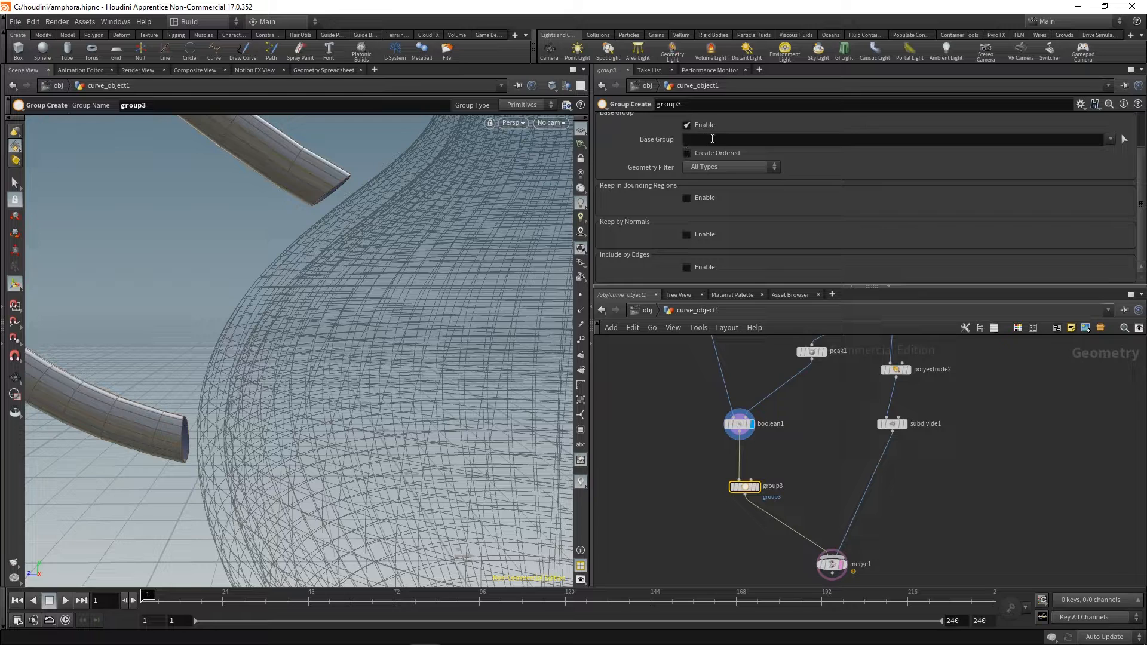
# - Set group3 to an edge group with the base group disabled, including only unshared edges
pyautogui.scroll(2, 710, 143)
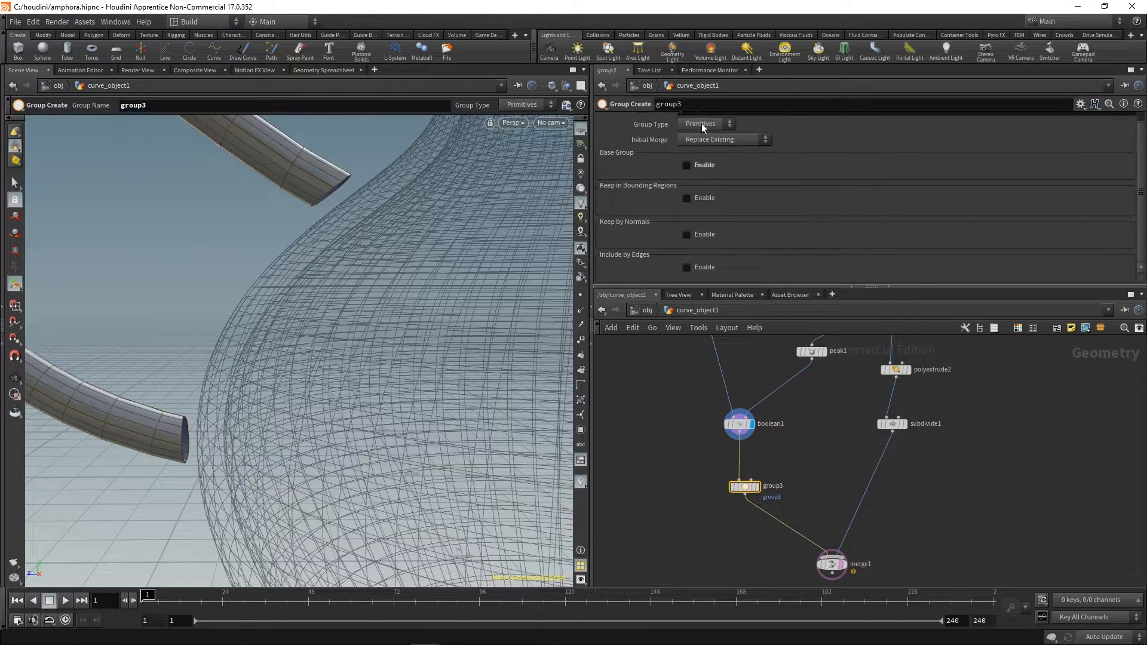
pyautogui.click(715, 126)
pyautogui.click(704, 149)
pyautogui.click(700, 269)
pyautogui.scroll(-3, 895, 227)
pyautogui.click(687, 259)
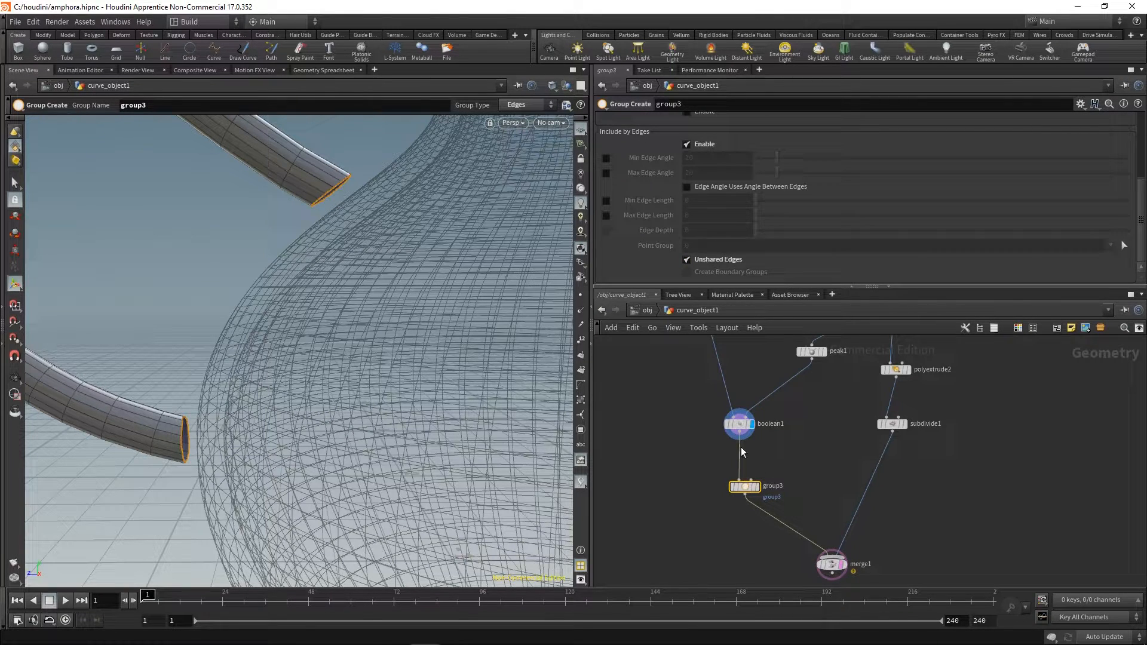
# - Set group3's group name to handleEdges
pyautogui.moveTo(1141, 178); pyautogui.dragTo(1141, 130)
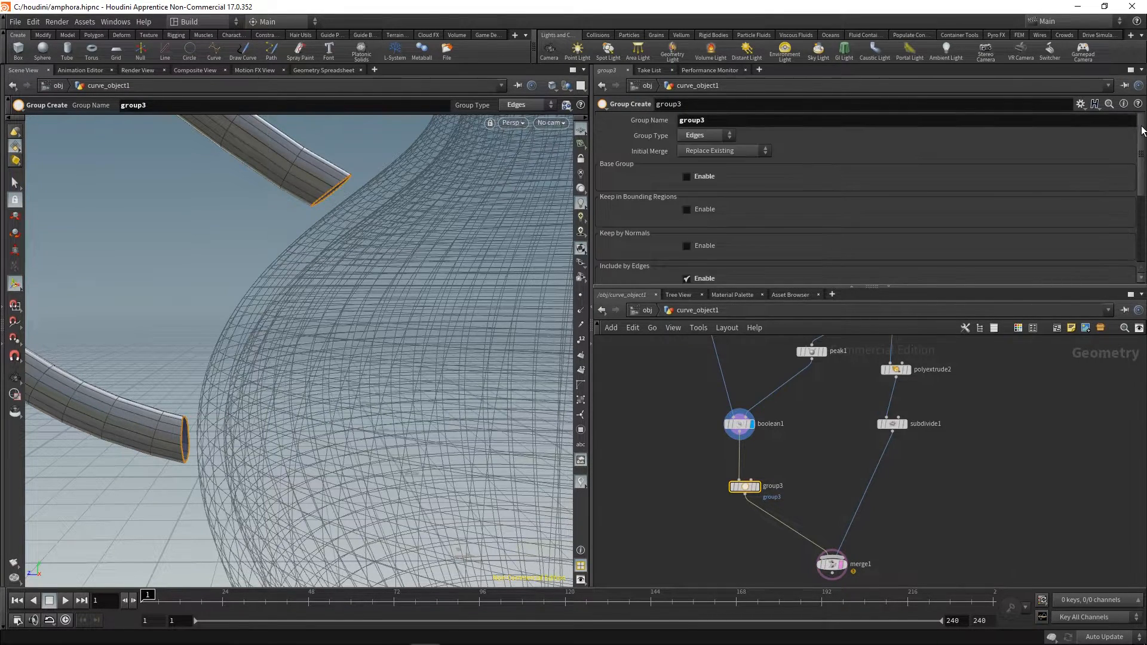
pyautogui.doubleClick(807, 126)
pyautogui.write('han')
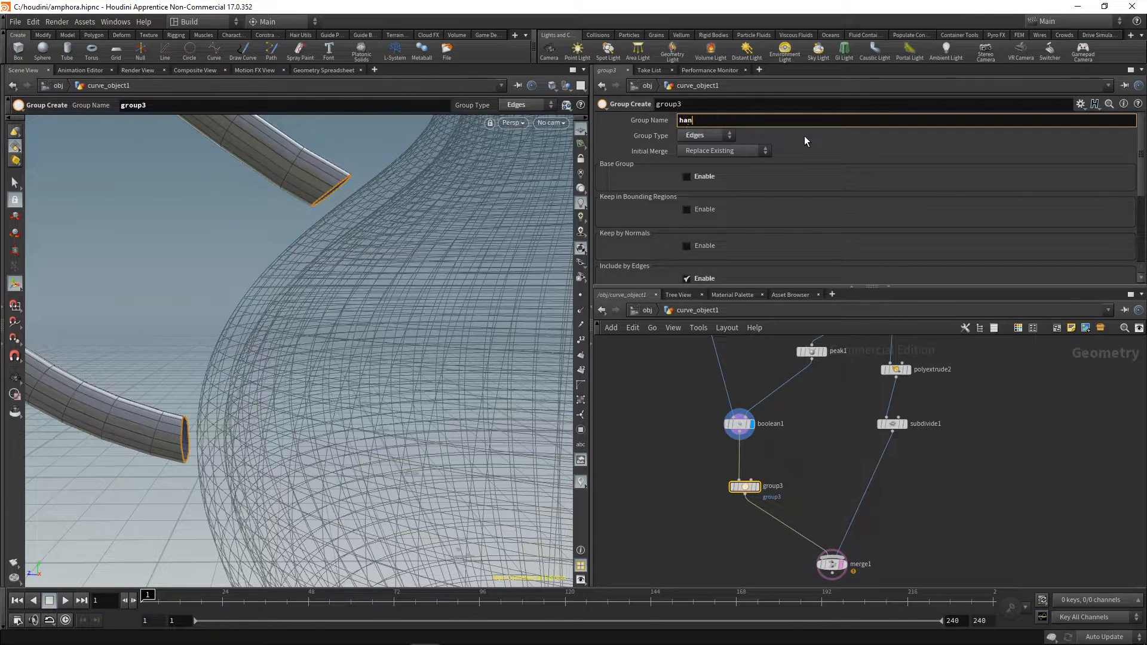
pyautogui.write('dleEdges')
pyautogui.press('Return')
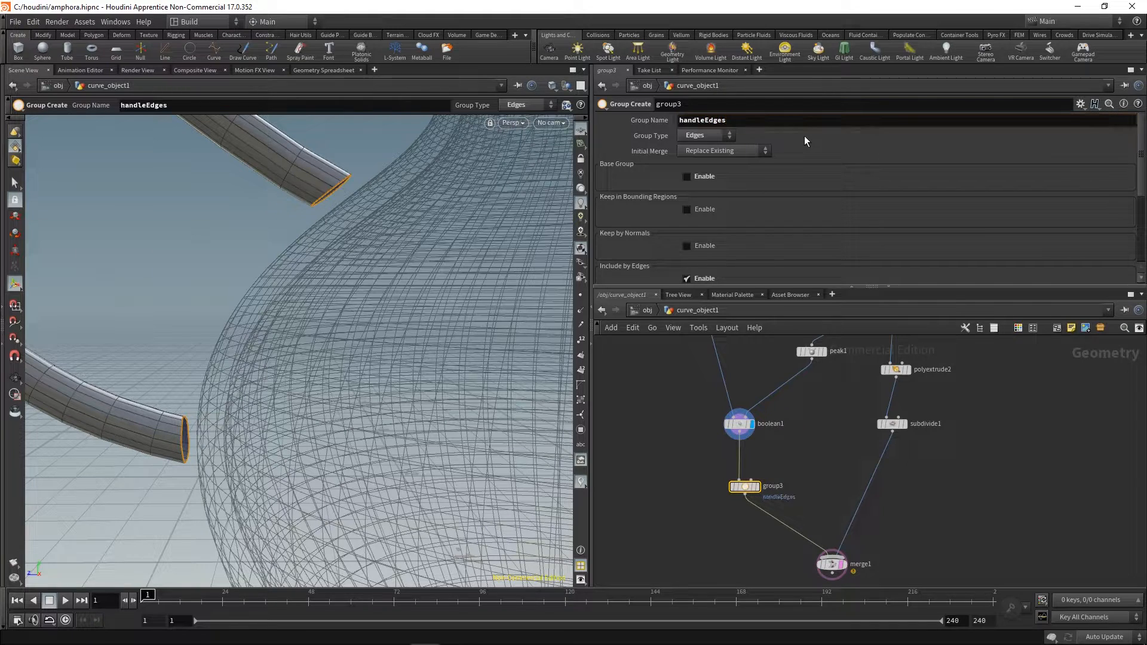
# - Insert a PolyExtrude node between group3 and merge1
pyautogui.moveTo(752, 557); pyautogui.dragTo(736, 498, button='middle')
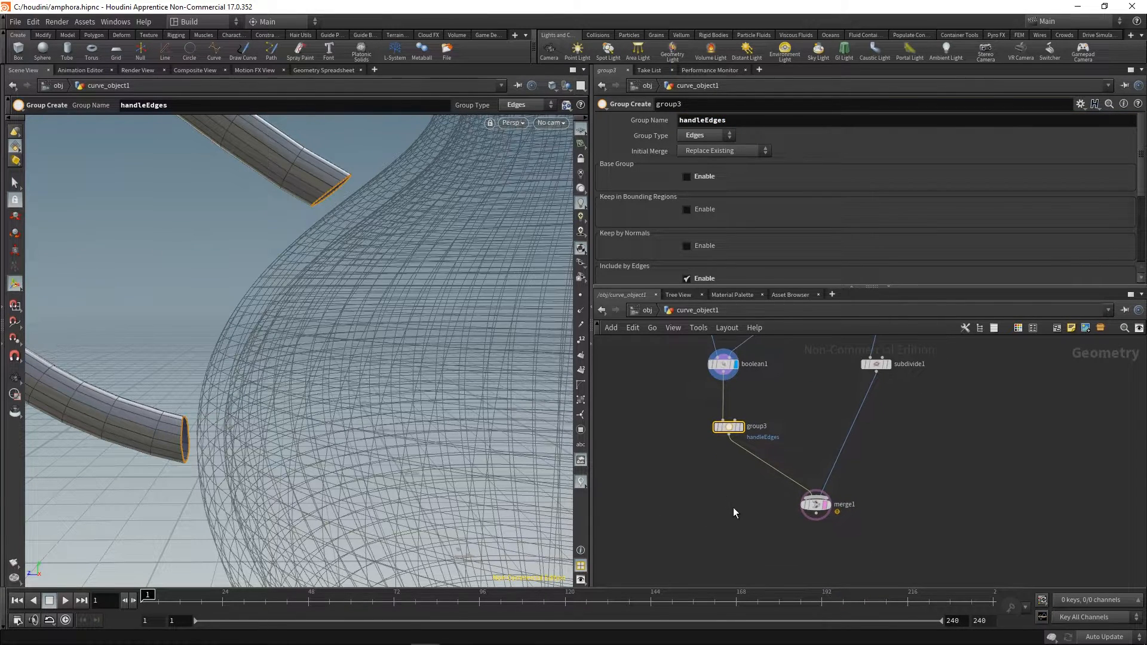
pyautogui.press('Tab')
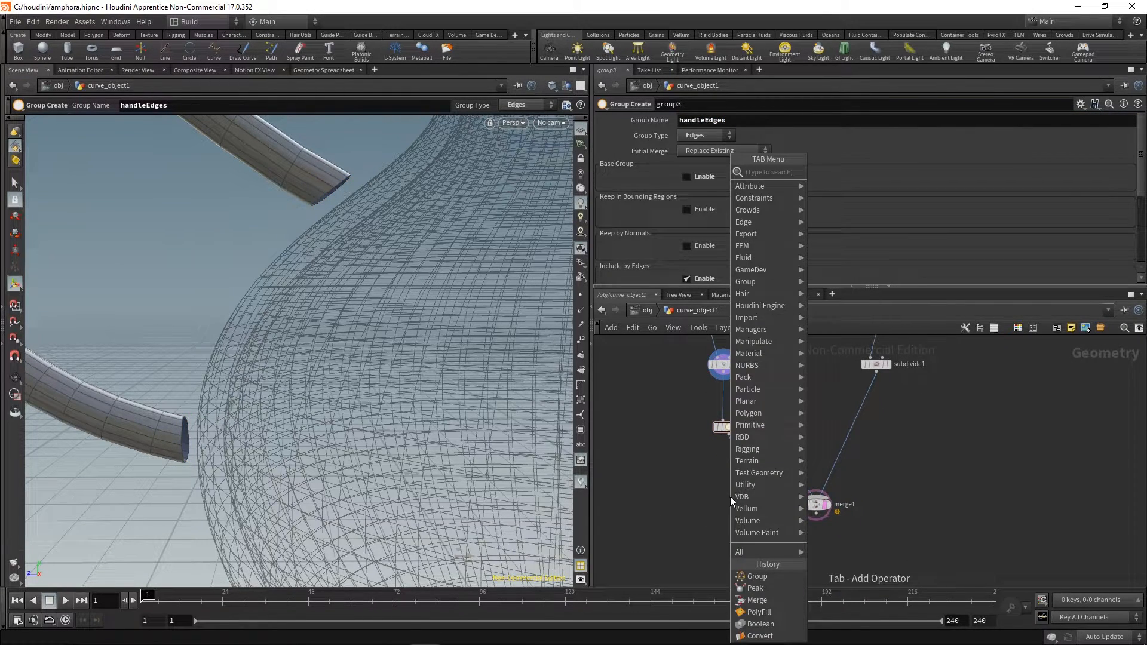
pyautogui.write('e')
pyautogui.press('Escape')
pyautogui.press('Tab')
pyautogui.write('ext')
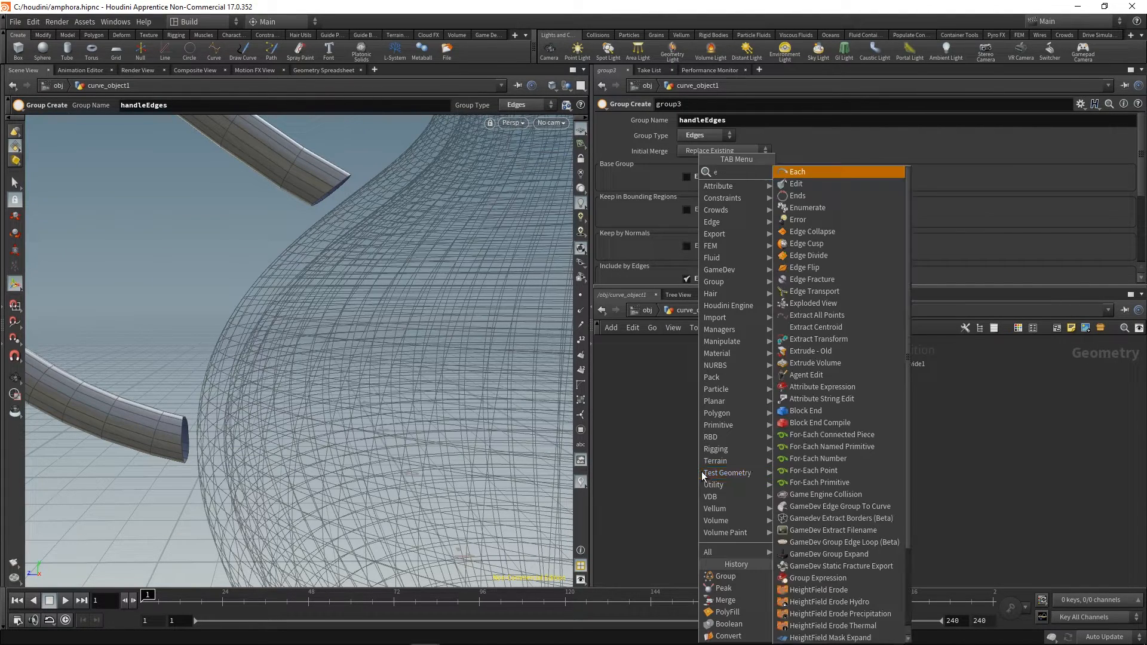
pyautogui.click(810, 255)
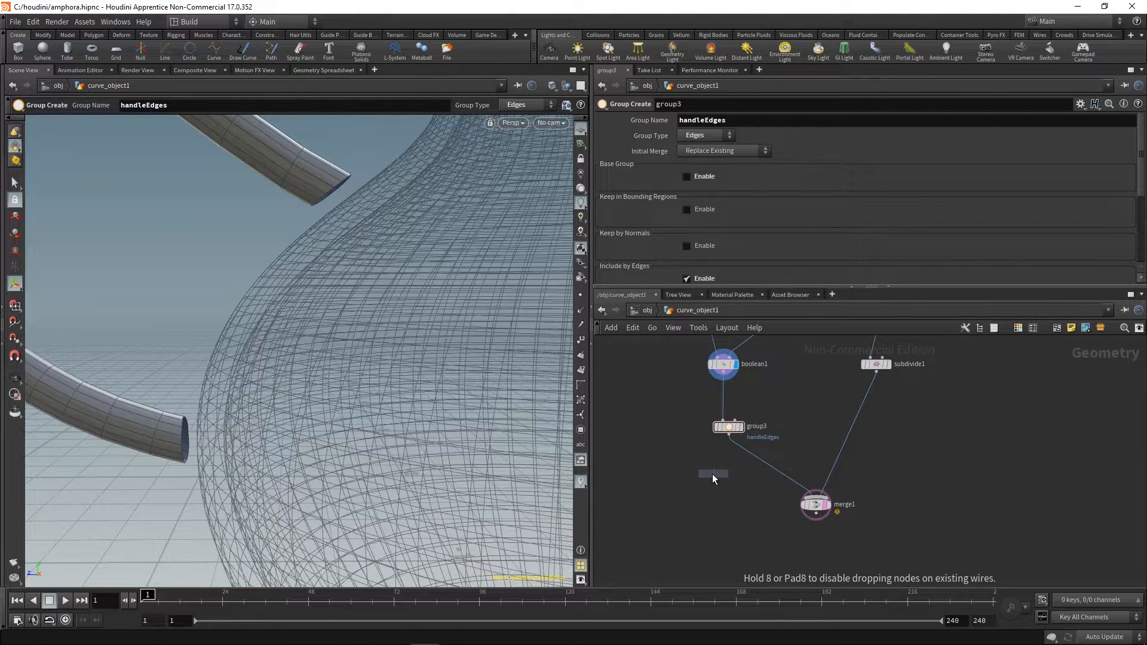
pyautogui.click(716, 472)
pyautogui.moveTo(716, 471); pyautogui.dragTo(747, 465)
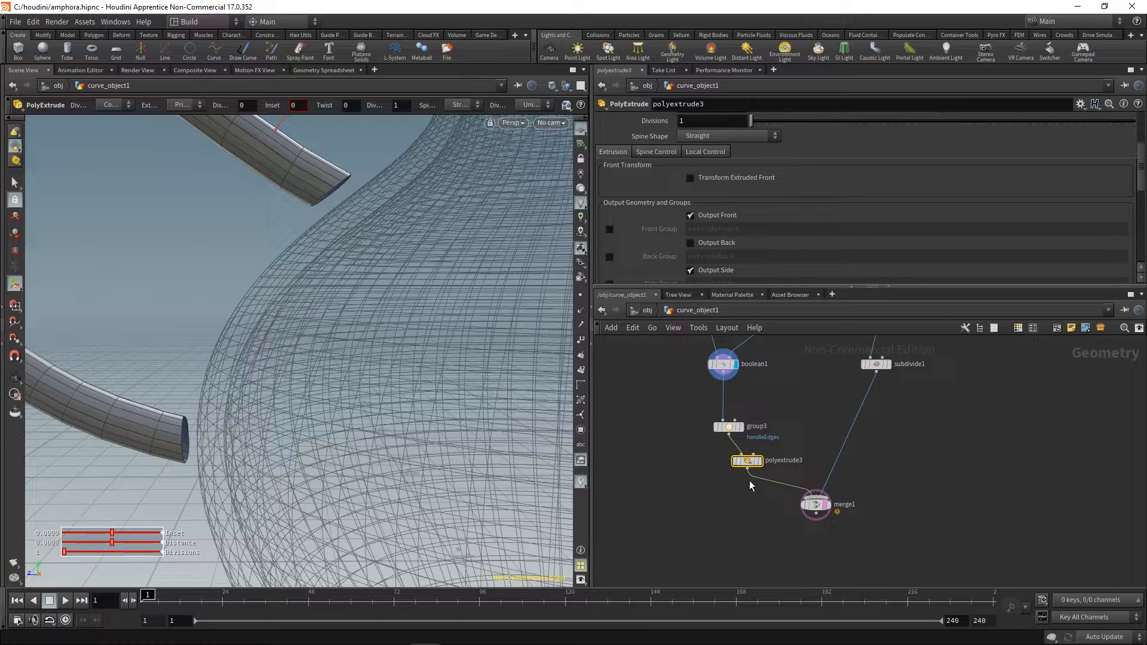
# - Set polyextrude3's group to handleEdges and enable Transform Extruded Front
pyautogui.moveTo(1139, 179); pyautogui.dragTo(1111, 117)
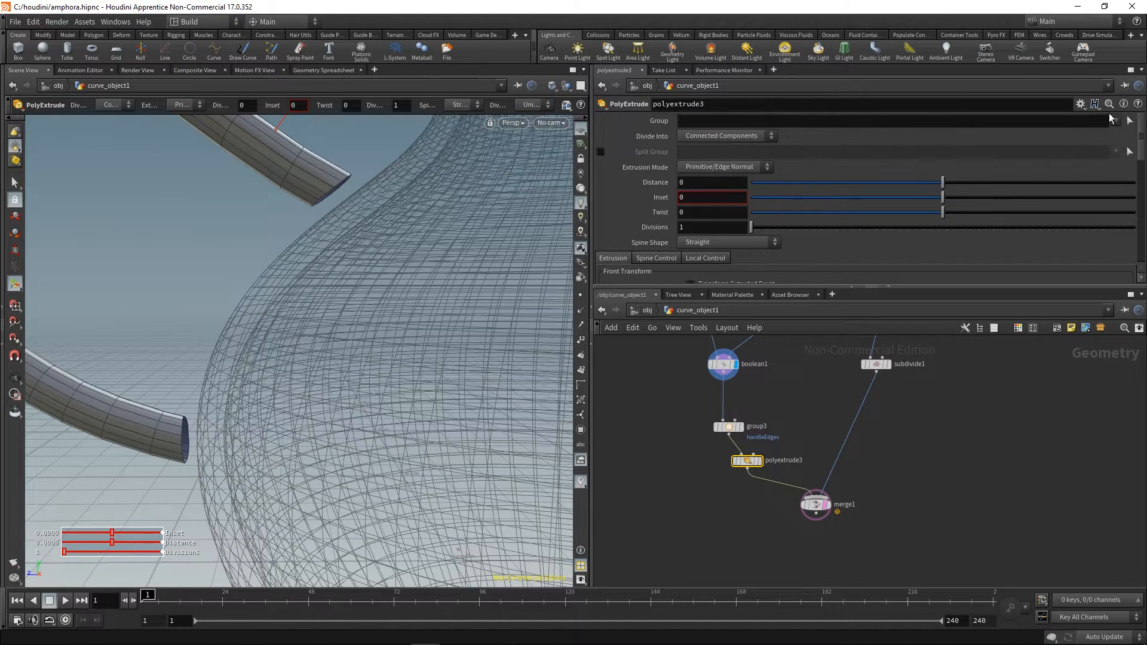
pyautogui.click(1094, 133)
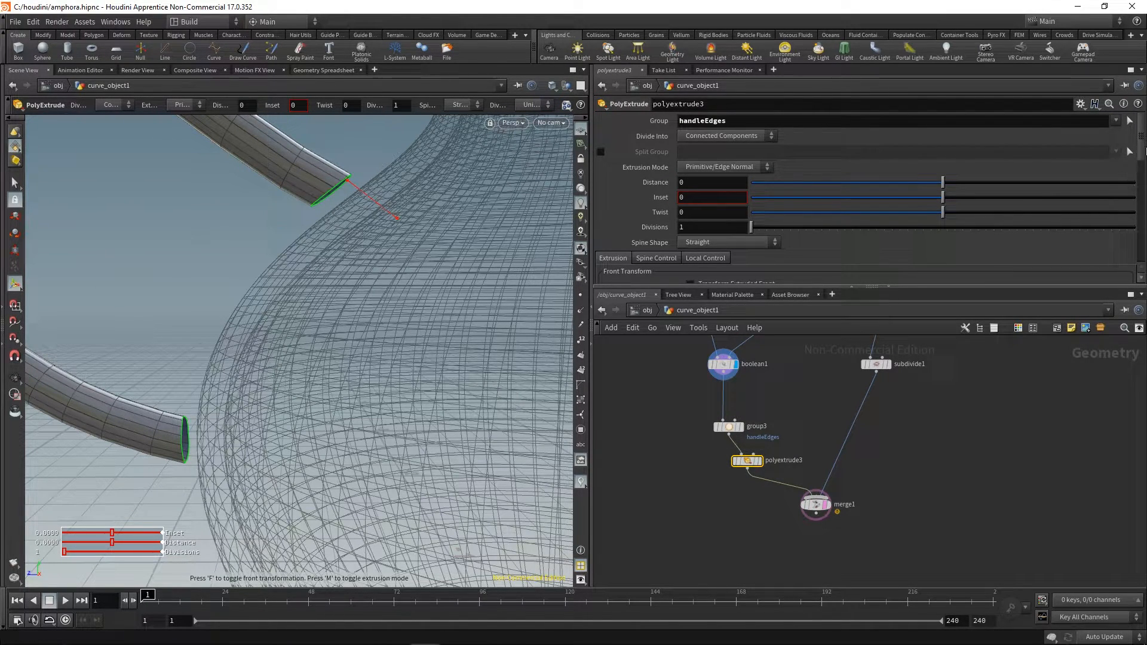
pyautogui.scroll(-5, 1139, 197)
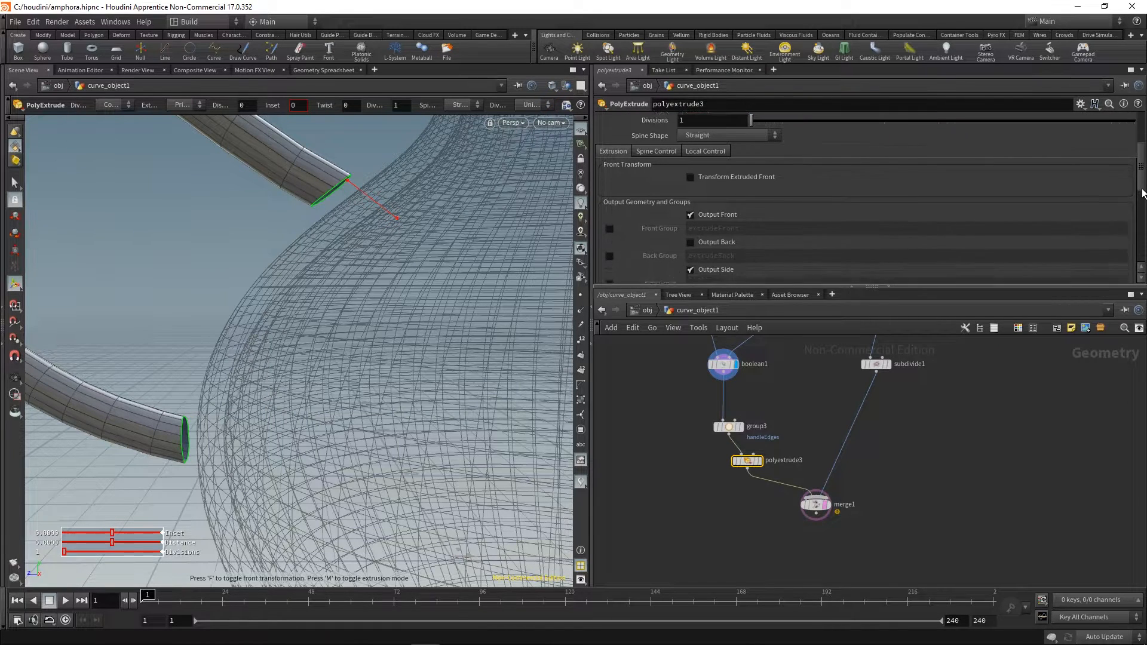
pyautogui.click(741, 139)
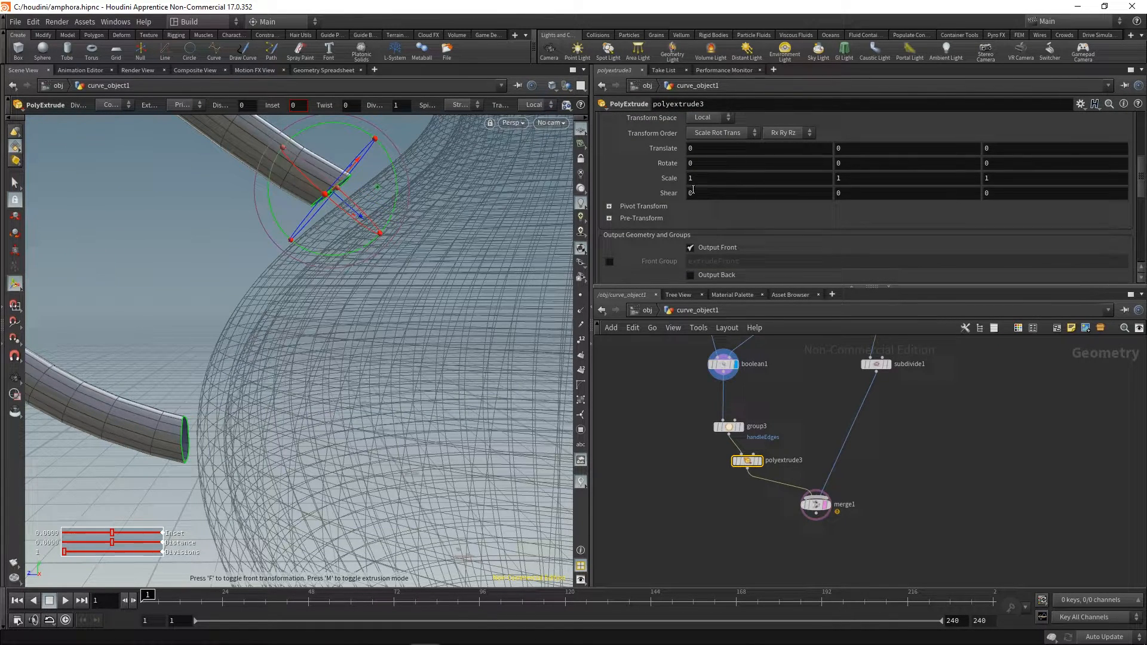
# - Move the extruded handle ends about 0.06 along local Z and scale them uniformly to 2
pyautogui.keyDown('alt'); pyautogui.moveTo(377, 218); pyautogui.dragTo(458, 239); pyautogui.keyUp('alt')
pyautogui.keyDown('alt'); pyautogui.moveTo(458, 239); pyautogui.dragTo(452, 255); pyautogui.keyUp('alt')
pyautogui.keyDown('alt'); pyautogui.moveTo(452, 255); pyautogui.dragTo(363, 309, button='right'); pyautogui.keyUp('alt')
pyautogui.keyDown('alt'); pyautogui.moveTo(374, 357); pyautogui.dragTo(458, 335, button='middle'); pyautogui.keyUp('alt')
pyautogui.scroll(-3, 1107, 196)
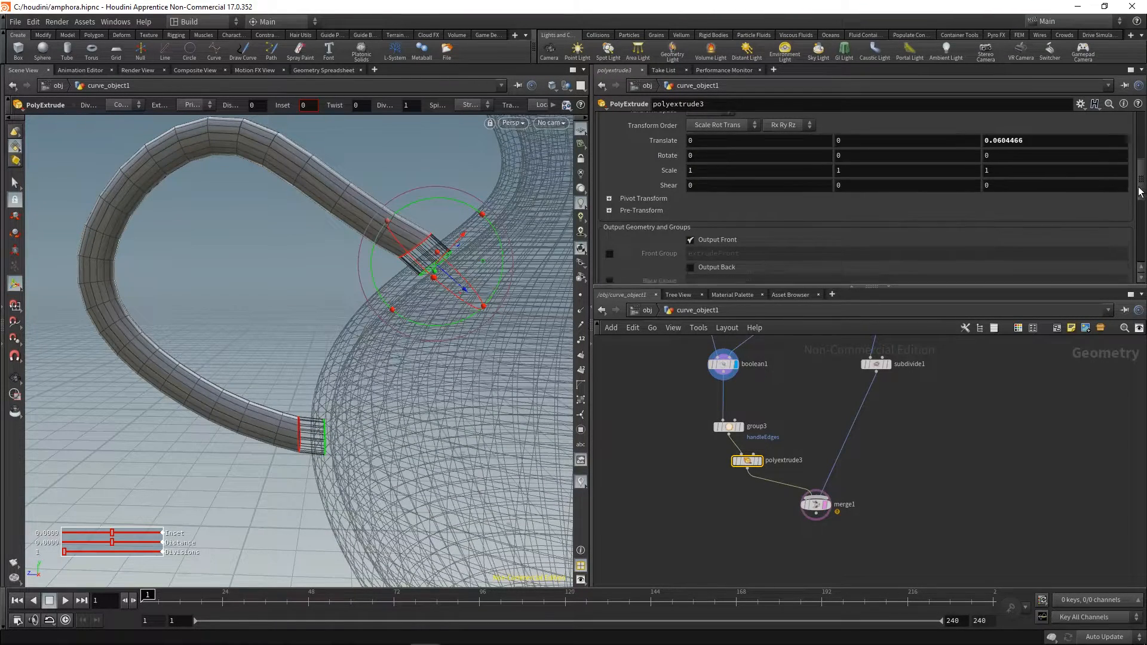
pyautogui.scroll(4, 1107, 196)
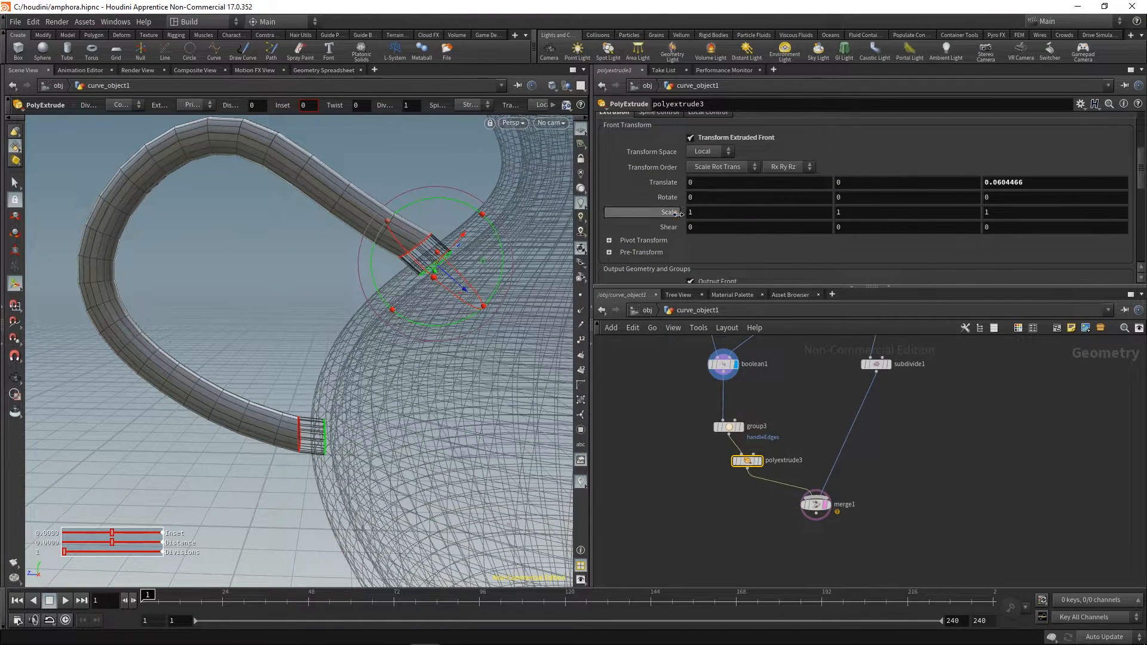
pyautogui.moveTo(678, 193); pyautogui.dragTo(678, 193, button='middle')
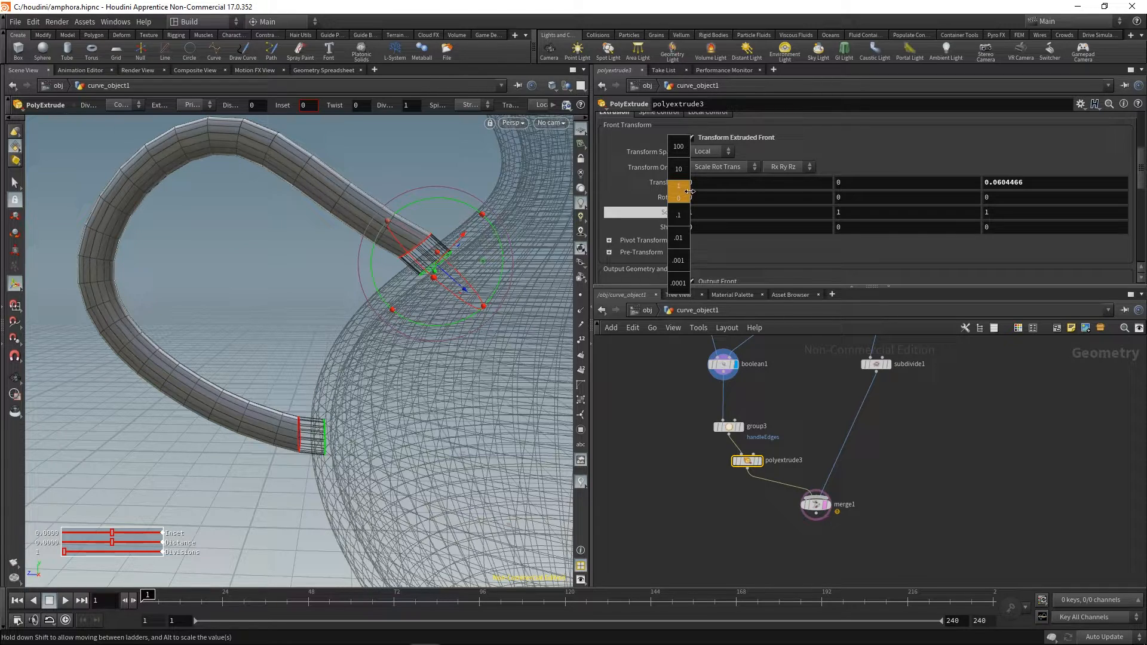
pyautogui.moveTo(695, 190); pyautogui.dragTo(696, 194, button='middle')
# - Set polyextrude3's divisions to 2 and display that node's result in the viewport
pyautogui.scroll(3, 1103, 174)
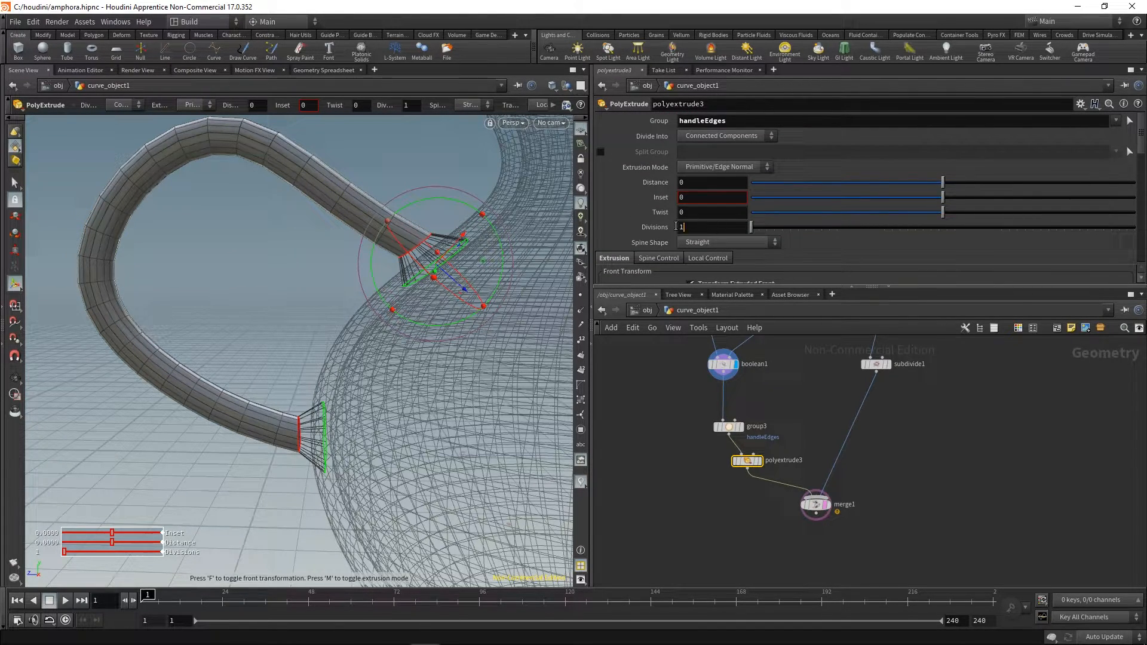
pyautogui.write('2')
pyautogui.press('Return')
pyautogui.scroll(5, 366, 399)
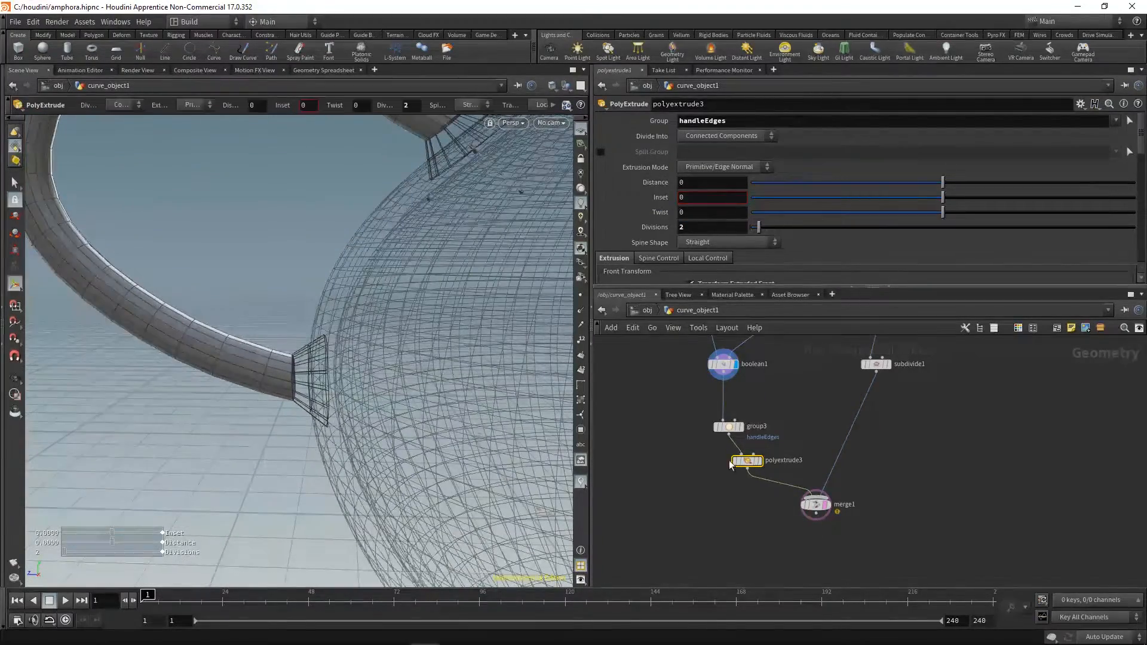
pyautogui.click(759, 460)
pyautogui.moveTo(298, 364); pyautogui.dragTo(377, 371)
pyautogui.press('Return')
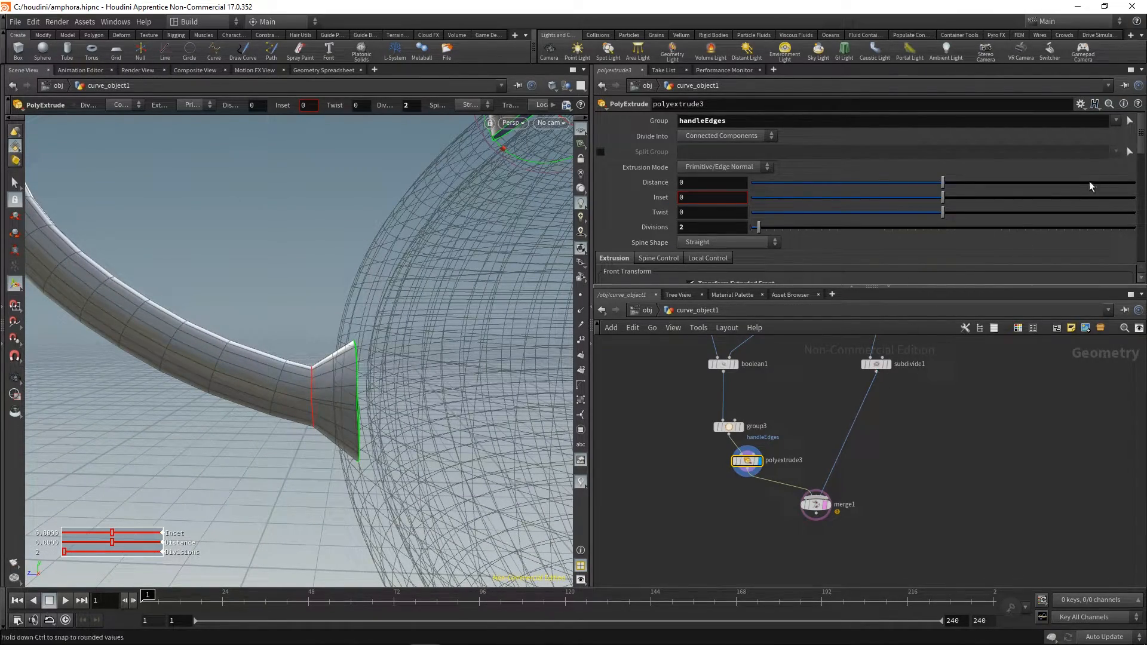
# - Set the Z translation of polyextrude3's extruded front to 0.04
pyautogui.moveTo(1142, 133); pyautogui.dragTo(1141, 176)
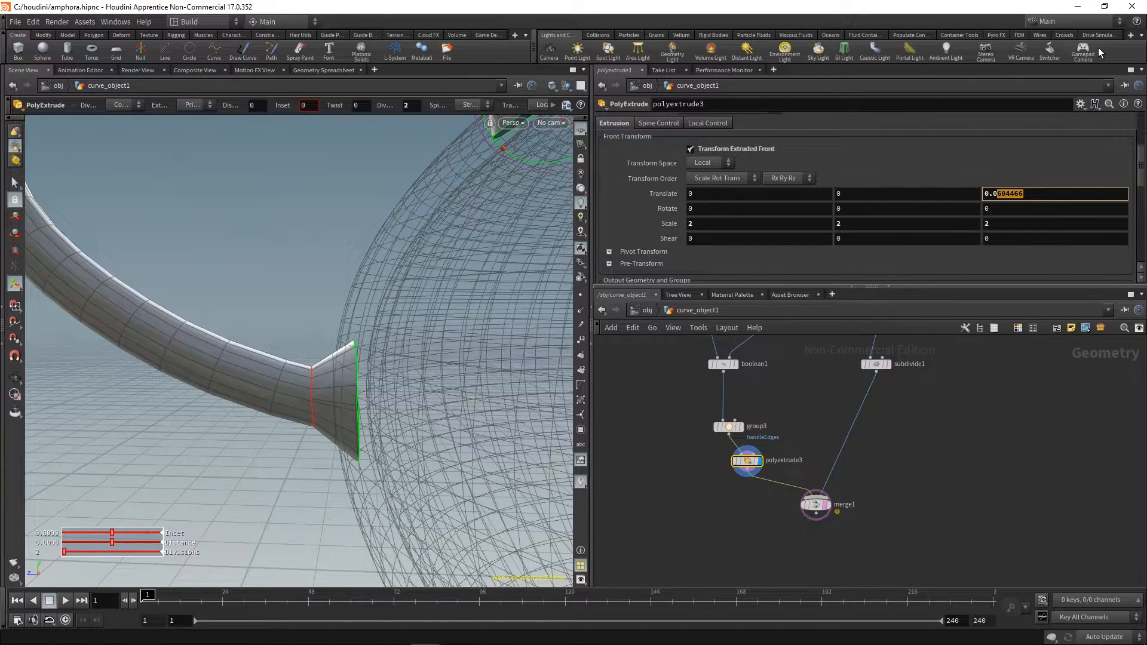
pyautogui.write('4')
pyautogui.press('Return')
pyautogui.press('Escape')
pyautogui.moveTo(482, 353); pyautogui.dragTo(411, 326)
pyautogui.moveTo(412, 327); pyautogui.dragTo(453, 324, button='middle')
pyautogui.press('Return')
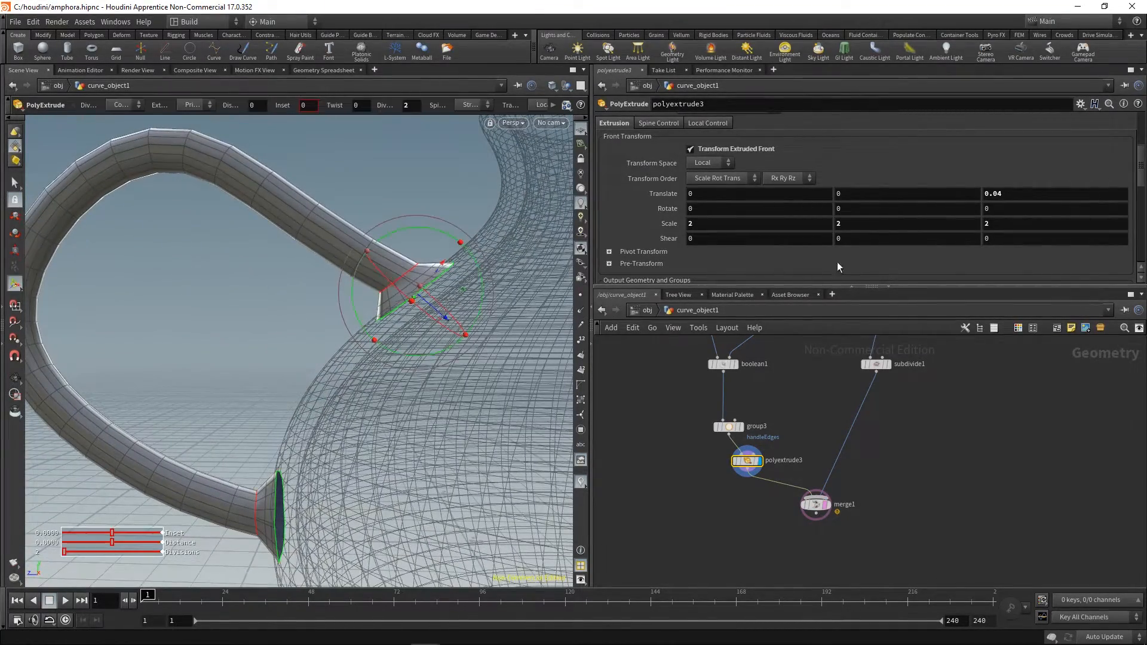
# - Set peak1's distance to 0.082 to adjust the gap between the handle and the body
pyautogui.moveTo(811, 408); pyautogui.dragTo(798, 491, button='middle')
pyautogui.scroll(3, 793, 431)
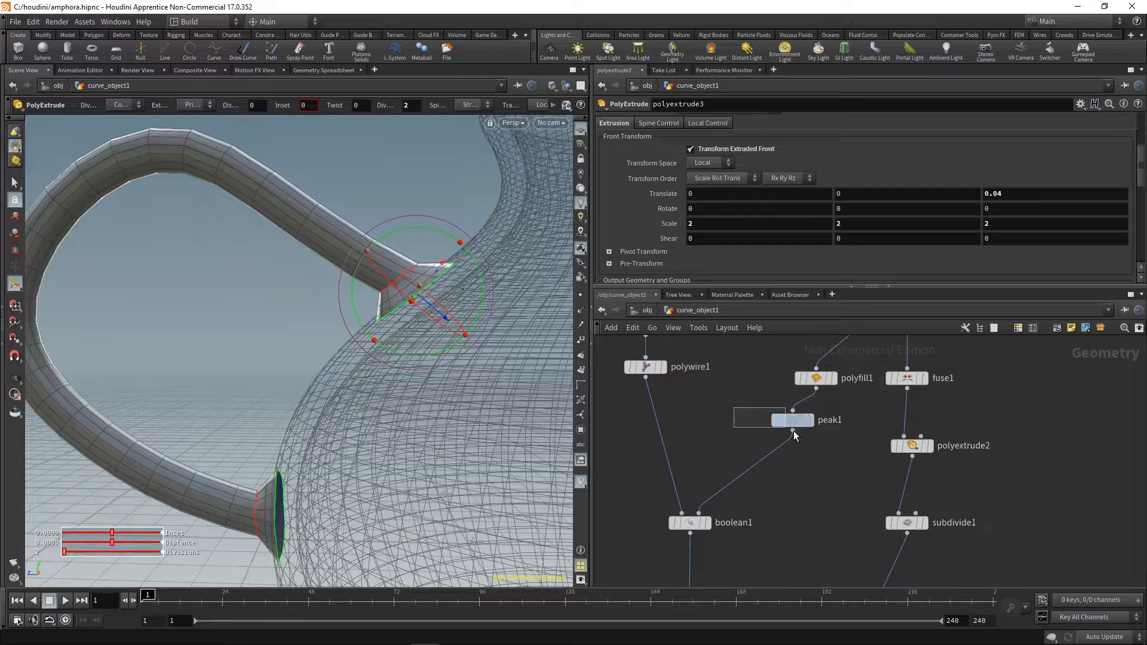
pyautogui.click(791, 422)
pyautogui.moveTo(721, 174); pyautogui.dragTo(774, 175, button='middle')
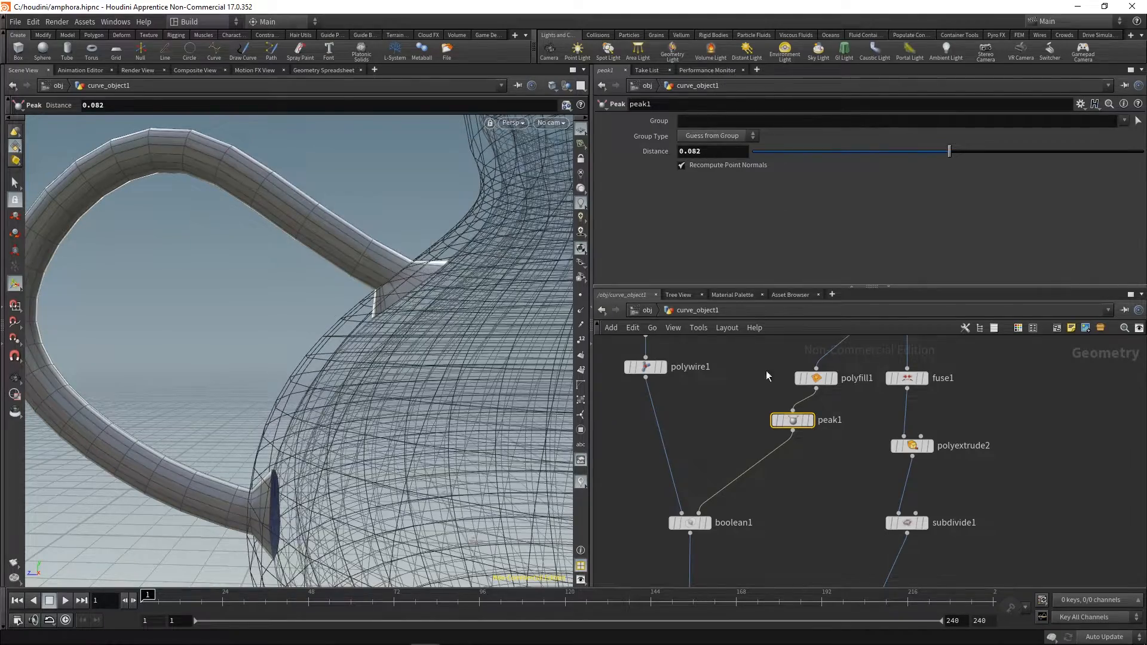
pyautogui.moveTo(773, 578); pyautogui.dragTo(789, 438, button='middle')
pyautogui.scroll(-3, 786, 421)
pyautogui.press('Escape')
pyautogui.scroll(4, 356, 312)
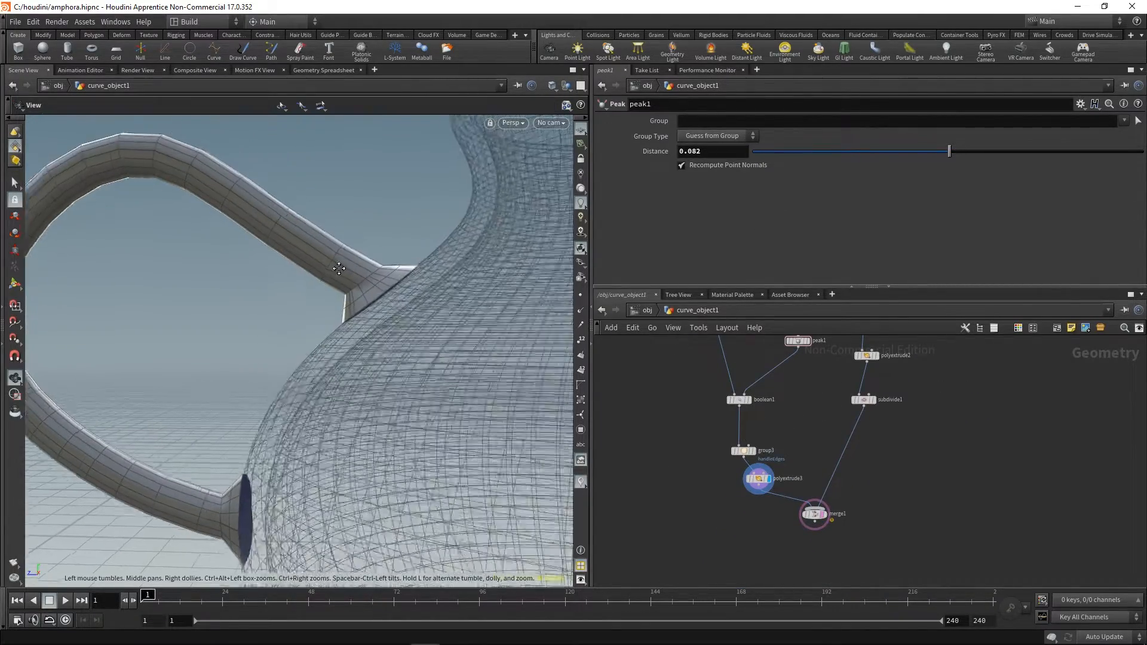
pyautogui.moveTo(355, 312); pyautogui.dragTo(386, 298)
# - Move group3 and polyextrude3 together up beneath boolean1 in the network
pyautogui.moveTo(723, 506); pyautogui.dragTo(713, 503, button='middle')
pyautogui.moveTo(700, 431); pyautogui.dragTo(776, 492)
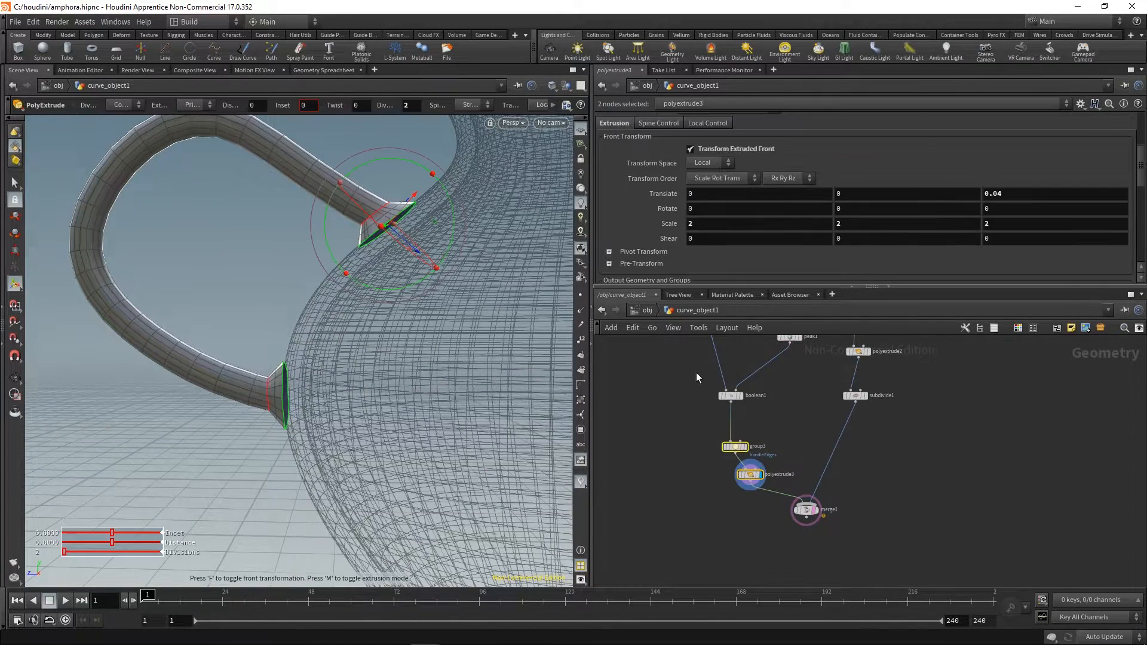
pyautogui.moveTo(737, 402); pyautogui.dragTo(727, 491)
pyautogui.moveTo(684, 440)
pyautogui.mouseDown(button='middle')
pyautogui.moveTo(673, 412)
pyautogui.moveTo(673, 426)
pyautogui.mouseUp(button='middle')
# - Insert a Smooth node between polyextrude3 and merge1 and display its result
pyautogui.click(710, 478)
pyautogui.press('Tab')
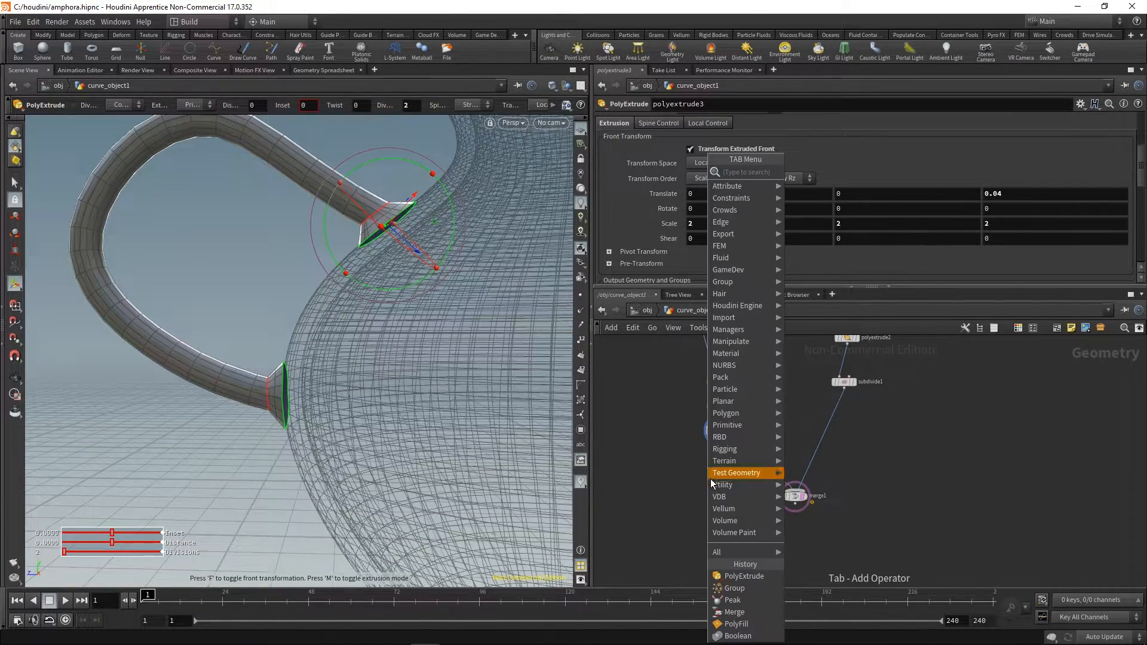
pyautogui.press('Return')
pyautogui.click(705, 478)
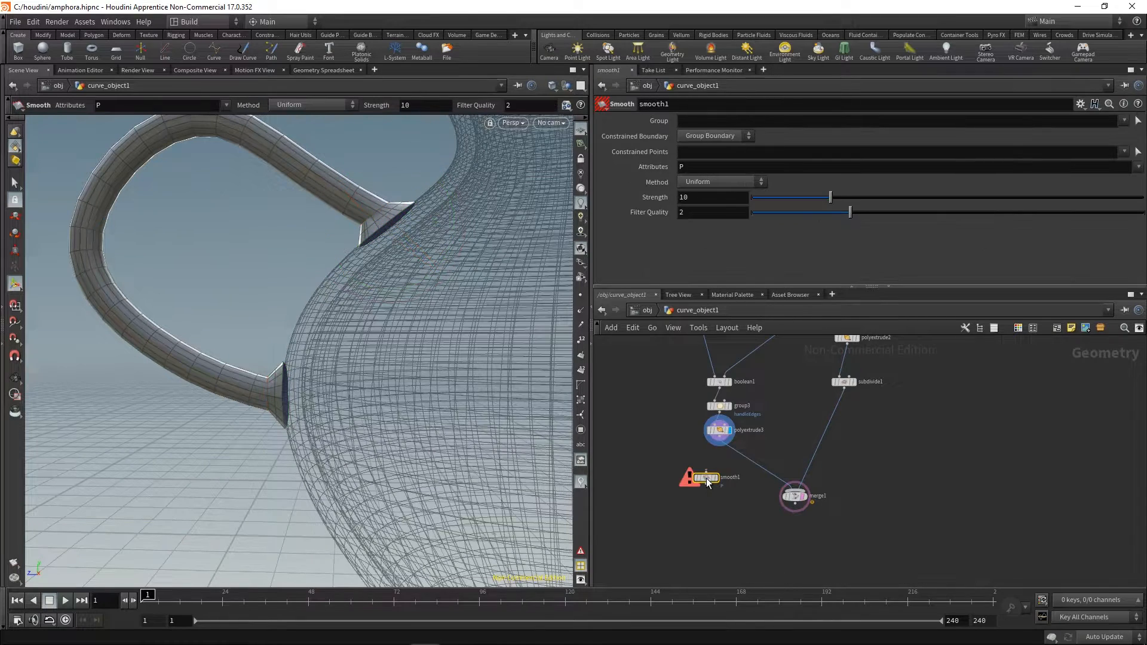
pyautogui.click(707, 470)
pyautogui.click(737, 461)
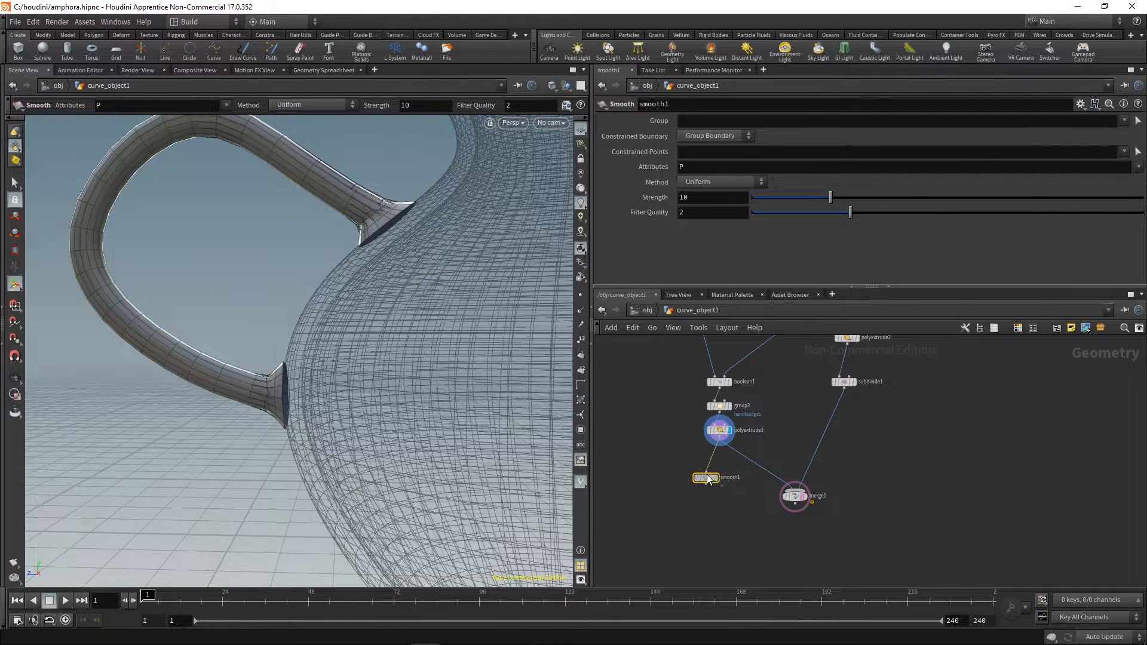
pyautogui.moveTo(707, 480)
pyautogui.mouseDown()
pyautogui.moveTo(739, 455)
pyautogui.moveTo(721, 463)
pyautogui.mouseUp()
pyautogui.click(730, 460)
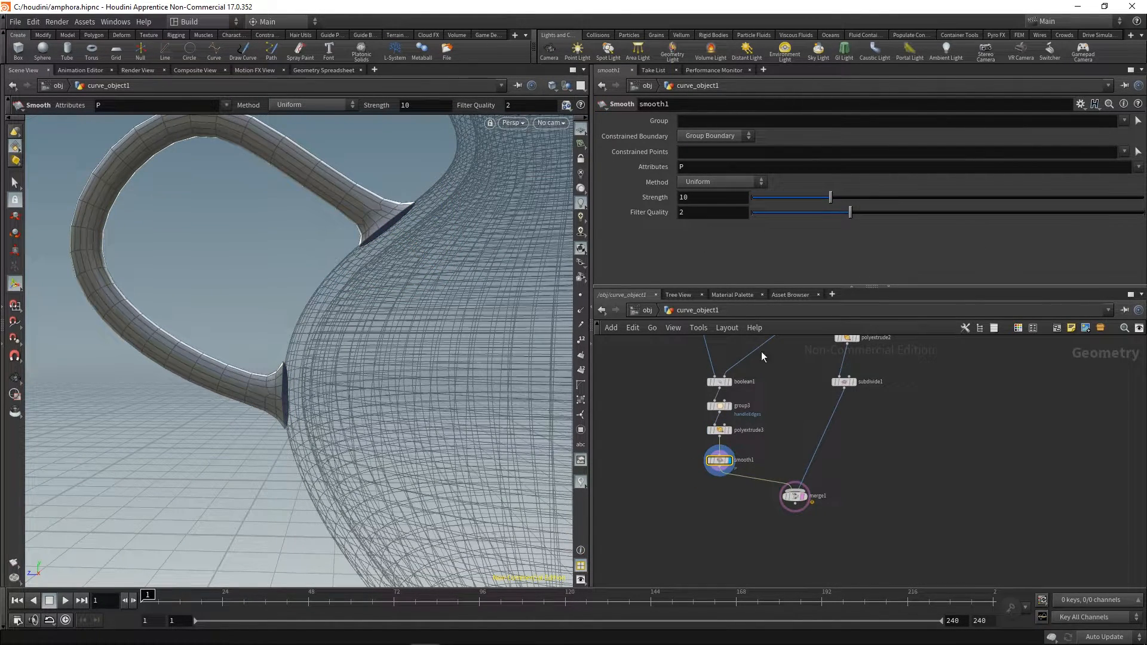
# - Insert a copy of group3 between smooth1 and merge1 and name its group handleEdges2
pyautogui.moveTo(397, 235); pyautogui.dragTo(454, 311)
pyautogui.press('Return')
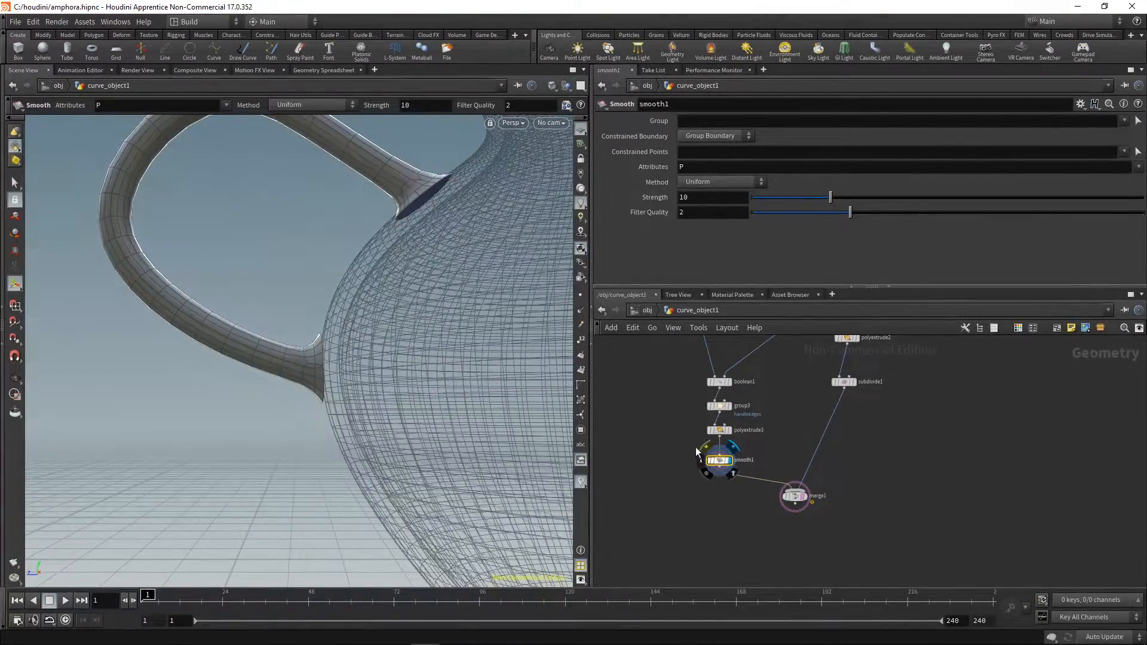
pyautogui.moveTo(696, 449); pyautogui.dragTo(695, 412, button='middle')
pyautogui.keyDown('alt'); pyautogui.moveTo(723, 386); pyautogui.dragTo(647, 465); pyautogui.keyUp('alt')
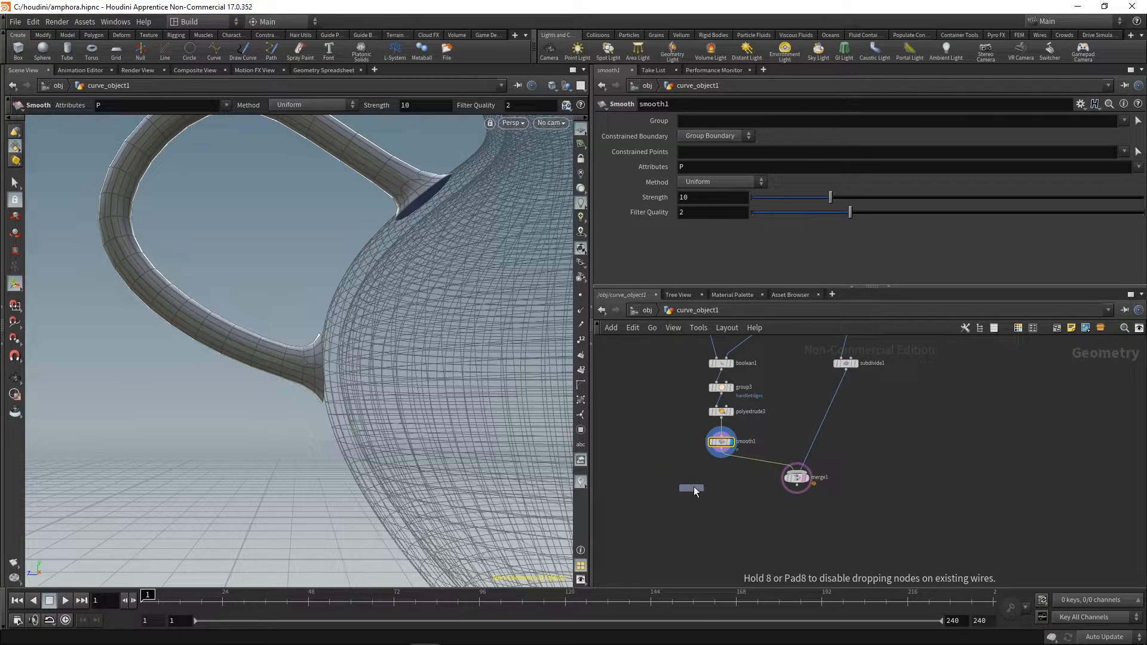
pyautogui.keyDown('alt'); pyautogui.moveTo(738, 470); pyautogui.dragTo(740, 471); pyautogui.keyUp('alt')
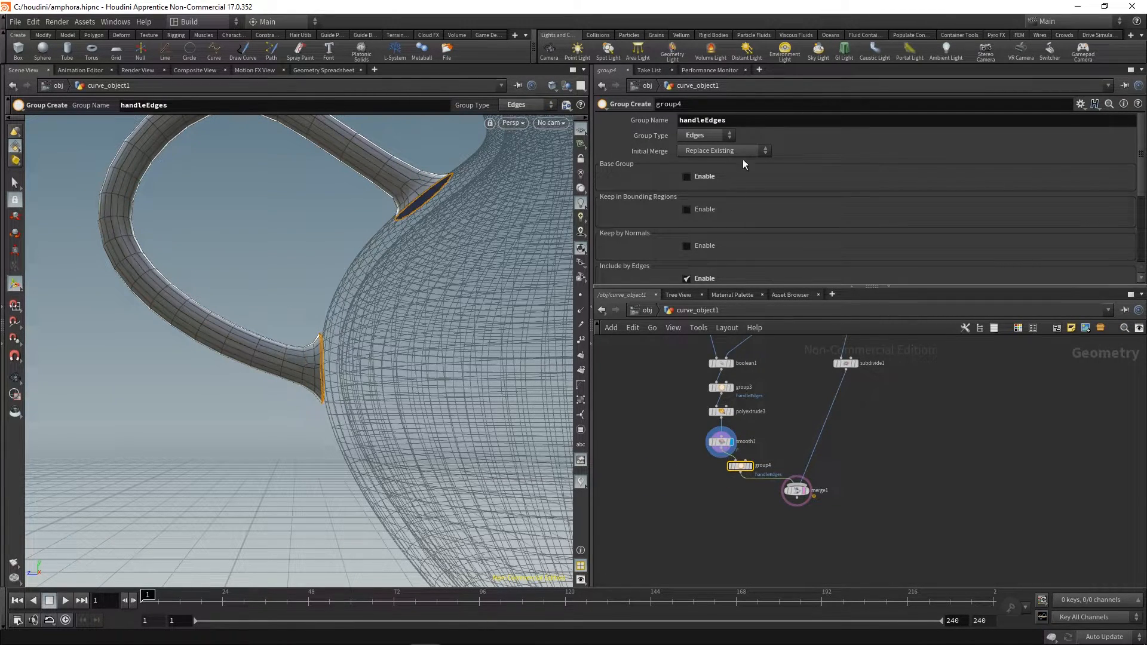
pyautogui.click(767, 122)
pyautogui.write('2')
pyautogui.press('Return')
# - Insert a Ray node between group4 and merge1, with subdivide1 wired into its second input
pyautogui.moveTo(815, 500); pyautogui.dragTo(869, 576)
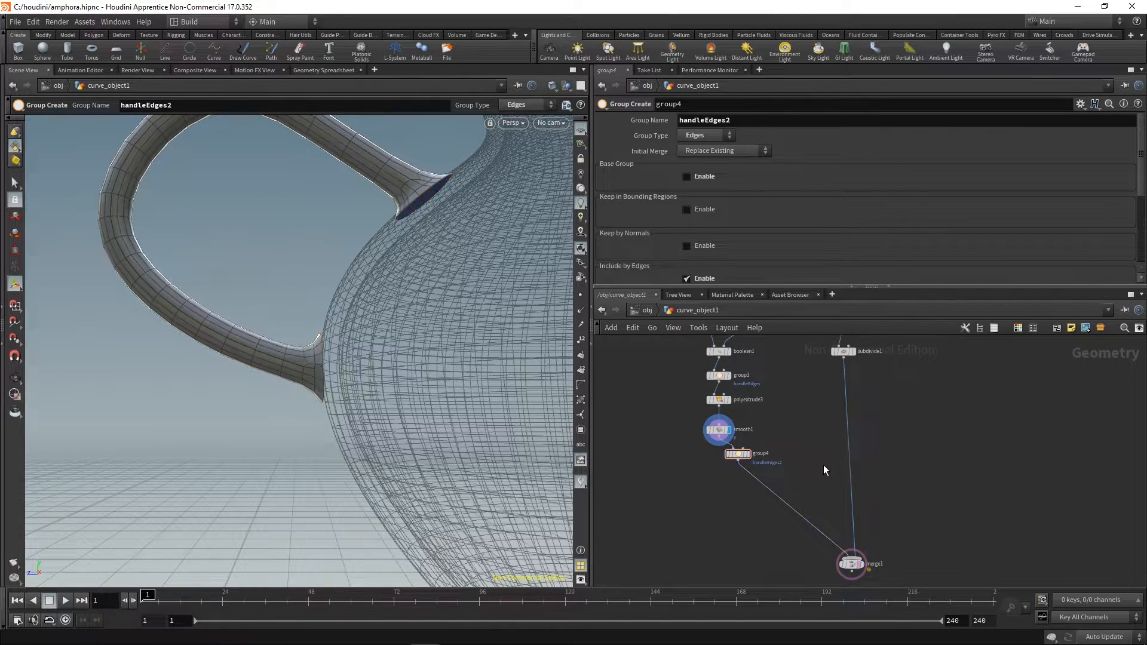
pyautogui.press('Tab')
pyautogui.write('ra')
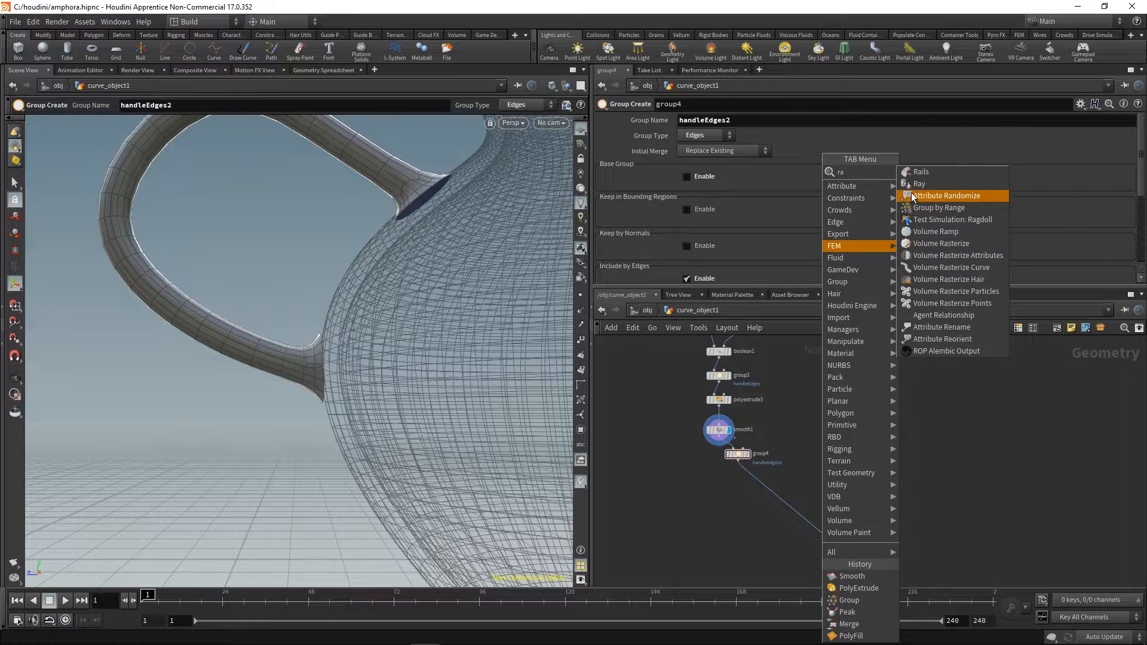
pyautogui.click(912, 197)
pyautogui.click(808, 471)
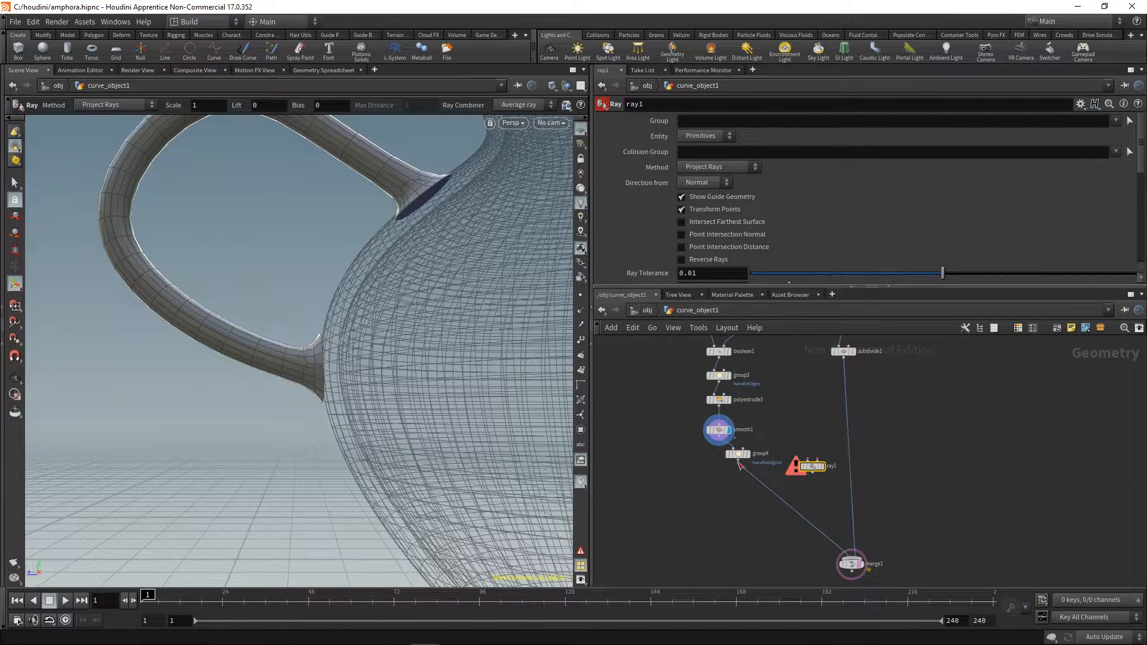
pyautogui.moveTo(807, 469); pyautogui.dragTo(776, 497)
pyautogui.moveTo(842, 357); pyautogui.dragTo(780, 492)
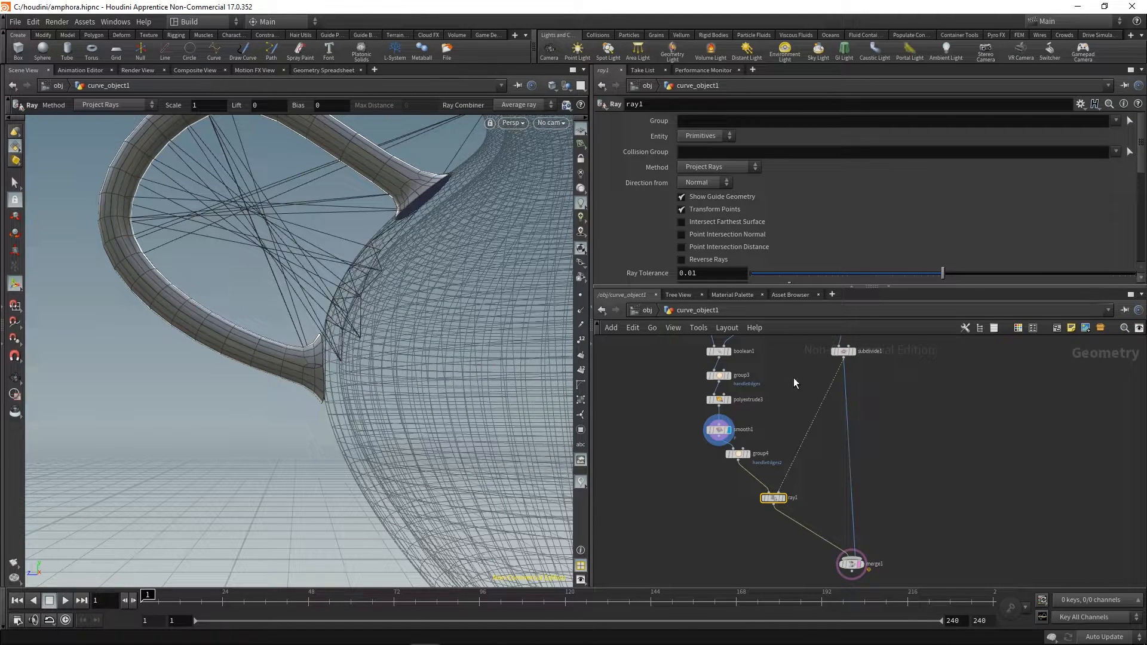
# - Set ray1's method to Minimum Distance and its group to handleEdges2, with the node displayed
pyautogui.click(732, 180)
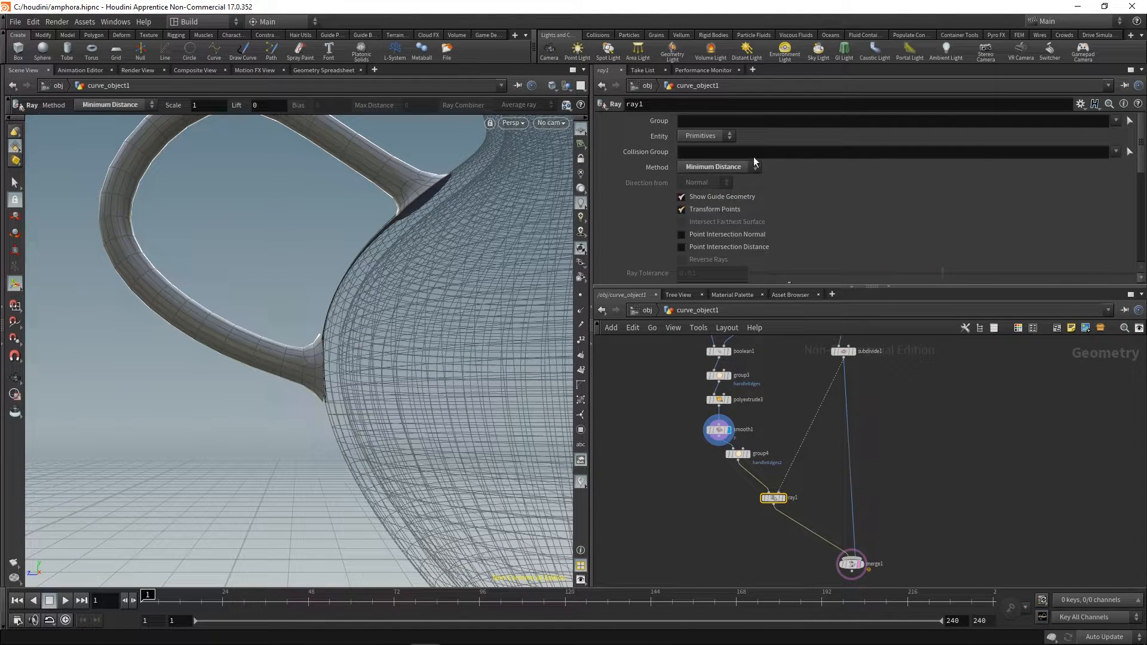
pyautogui.click(1115, 121)
pyautogui.click(1092, 146)
pyautogui.moveTo(804, 492); pyautogui.dragTo(810, 481, button='middle')
pyautogui.click(788, 486)
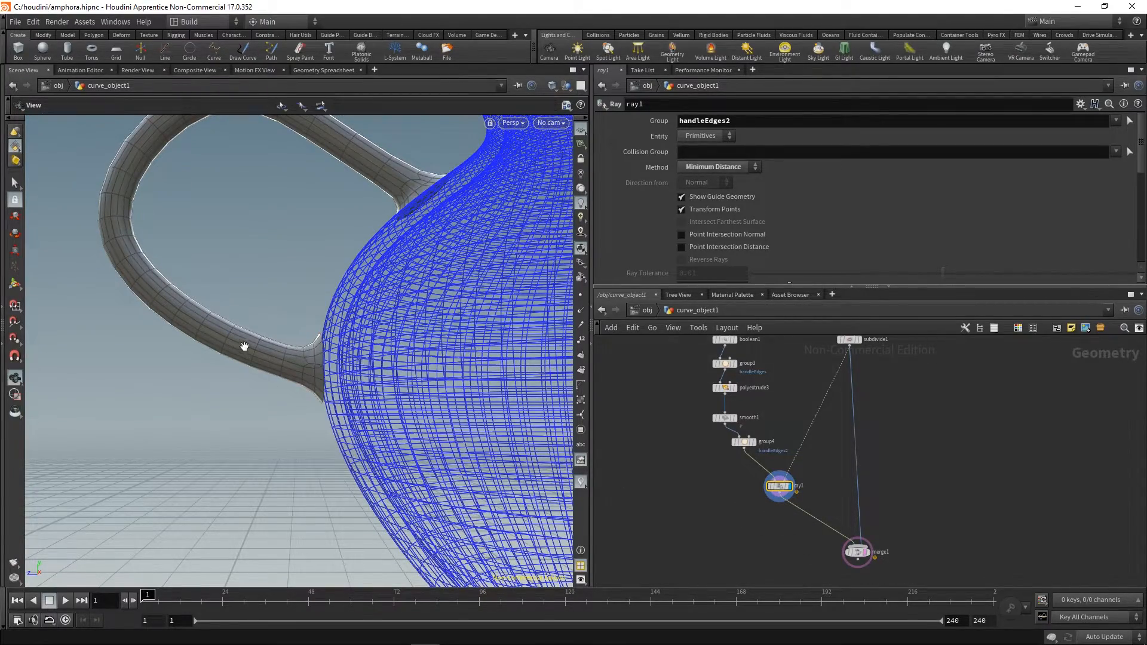
pyautogui.keyDown('alt'); pyautogui.moveTo(241, 345); pyautogui.dragTo(400, 351, button='right'); pyautogui.keyUp('alt')
pyautogui.keyDown('alt'); pyautogui.moveTo(399, 351); pyautogui.dragTo(358, 323, button='middle'); pyautogui.keyUp('alt')
pyautogui.moveTo(358, 323)
pyautogui.keyDown('alt'); pyautogui.mouseDown()
pyautogui.moveTo(349, 325)
pyautogui.moveTo(410, 325)
pyautogui.moveTo(296, 335)
pyautogui.moveTo(334, 352)
pyautogui.moveTo(352, 338)
pyautogui.mouseUp(); pyautogui.keyUp('alt')
pyautogui.press('Return')
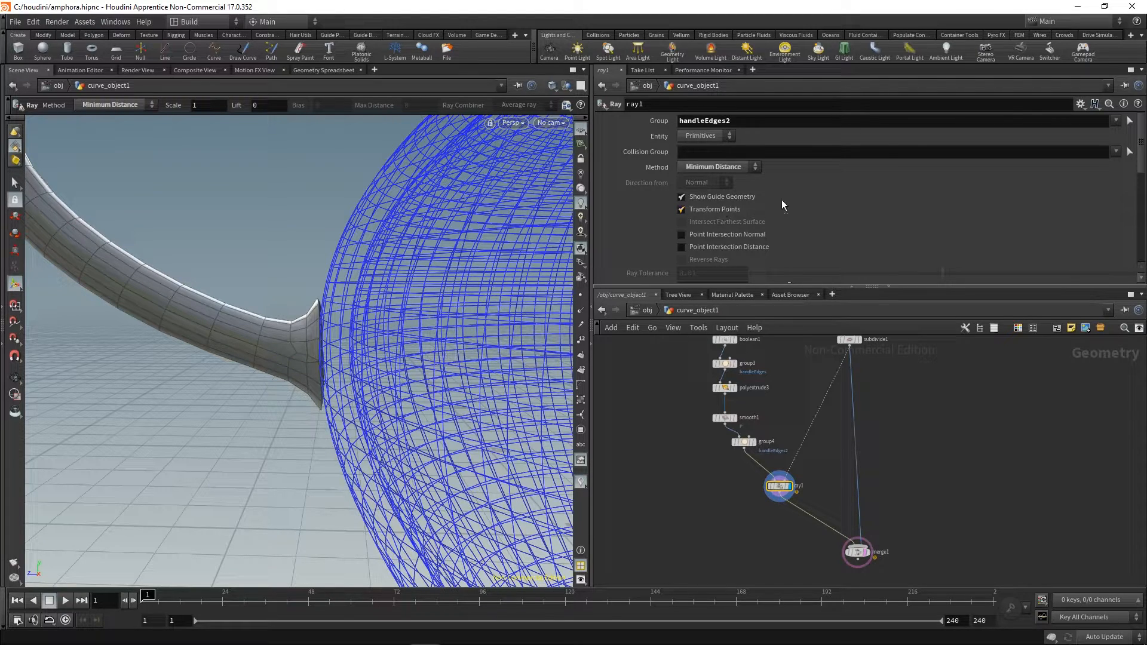
# - Set ray1's entity to Points and change group4's group type to Points
pyautogui.click(705, 136)
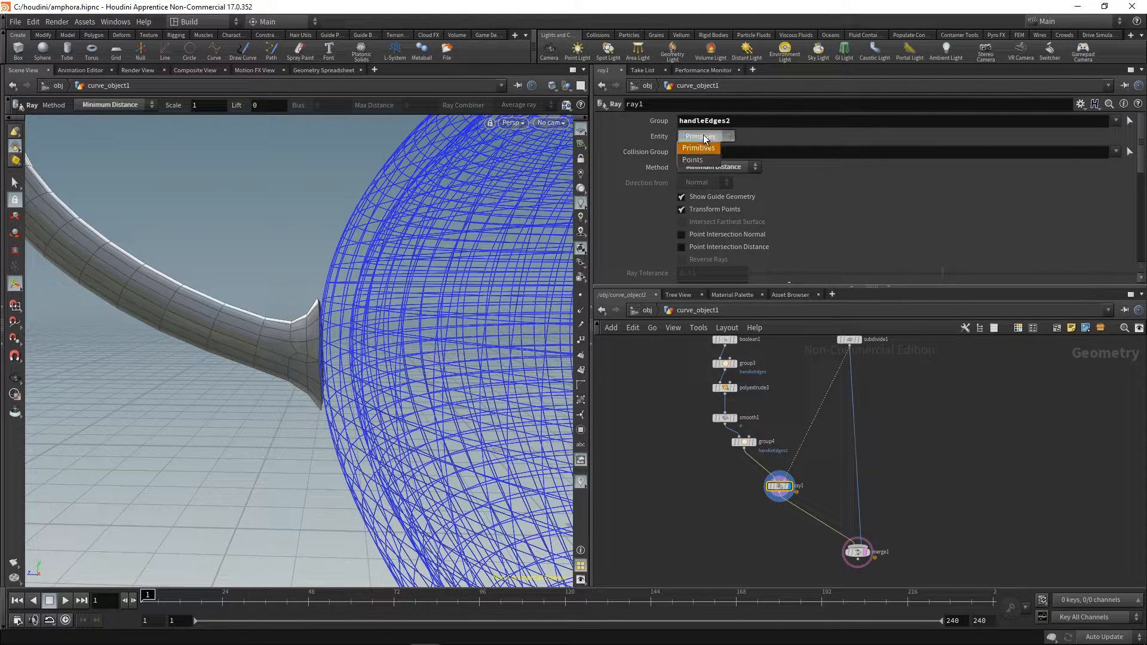
pyautogui.click(696, 153)
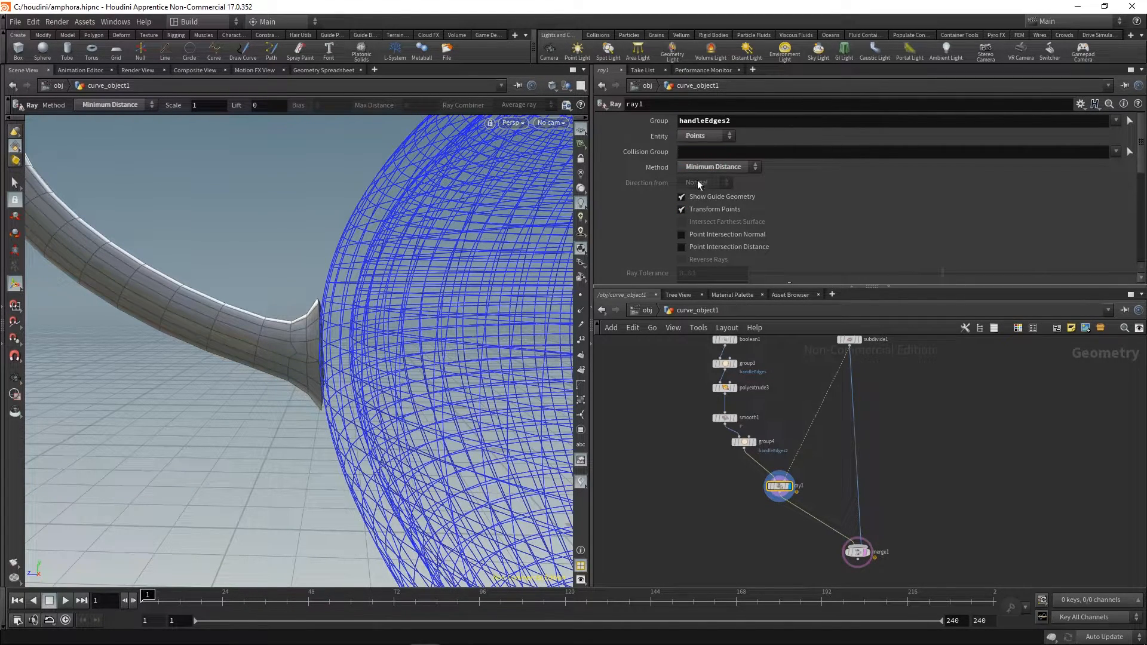
pyautogui.click(733, 443)
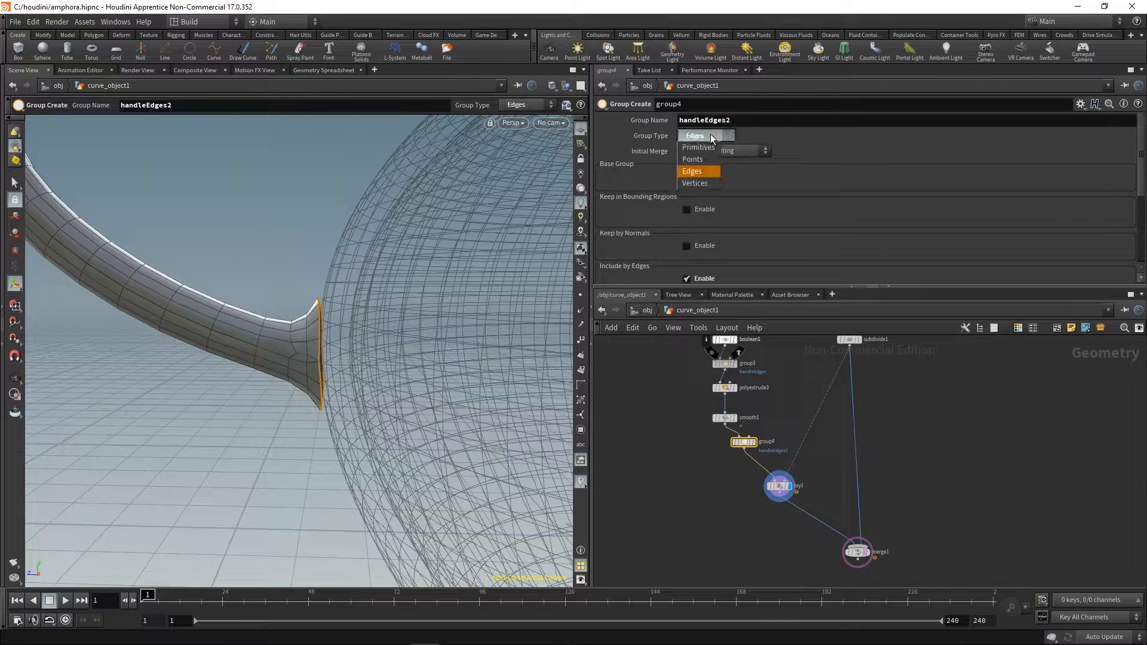
pyautogui.click(693, 159)
# - Turn off Show Guide Geometry on ray1
pyautogui.click(779, 486)
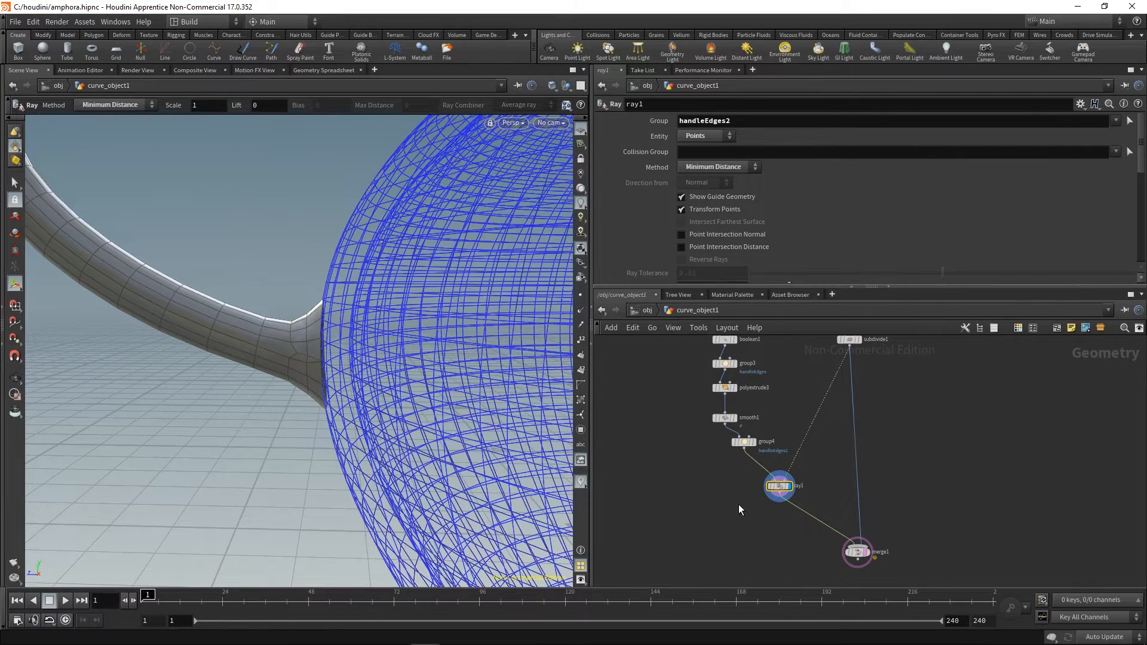
pyautogui.click(704, 196)
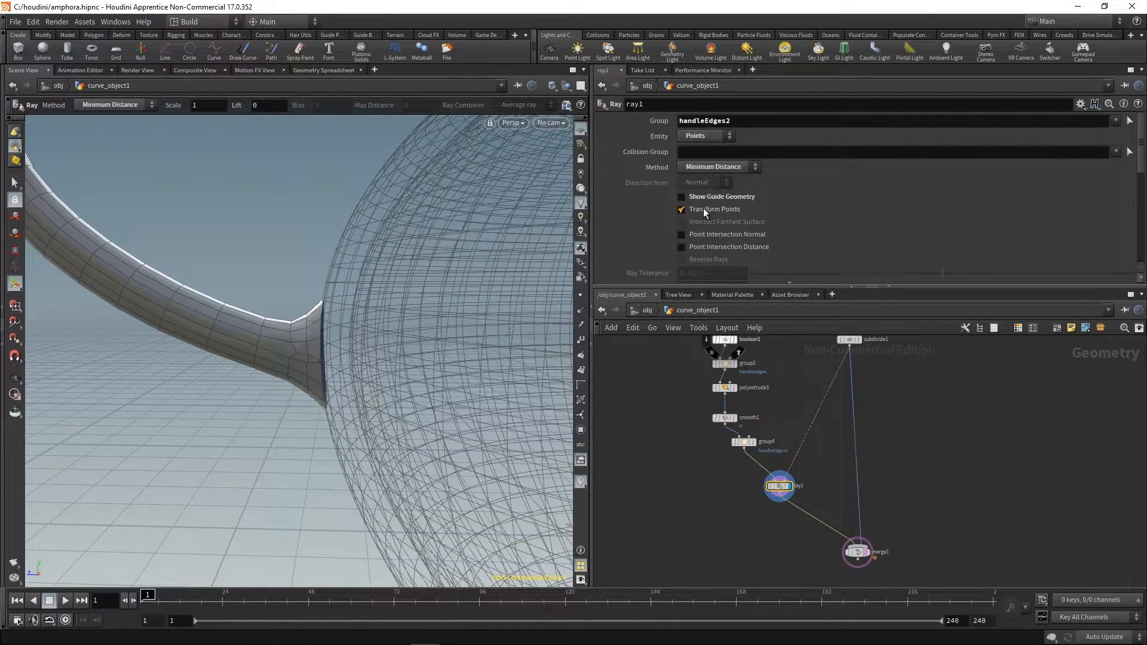
# - Display merge1 with smooth shading and no wireframe to inspect where the handle joins the body
pyautogui.press('Escape')
pyautogui.moveTo(525, 295); pyautogui.dragTo(294, 367, button='right')
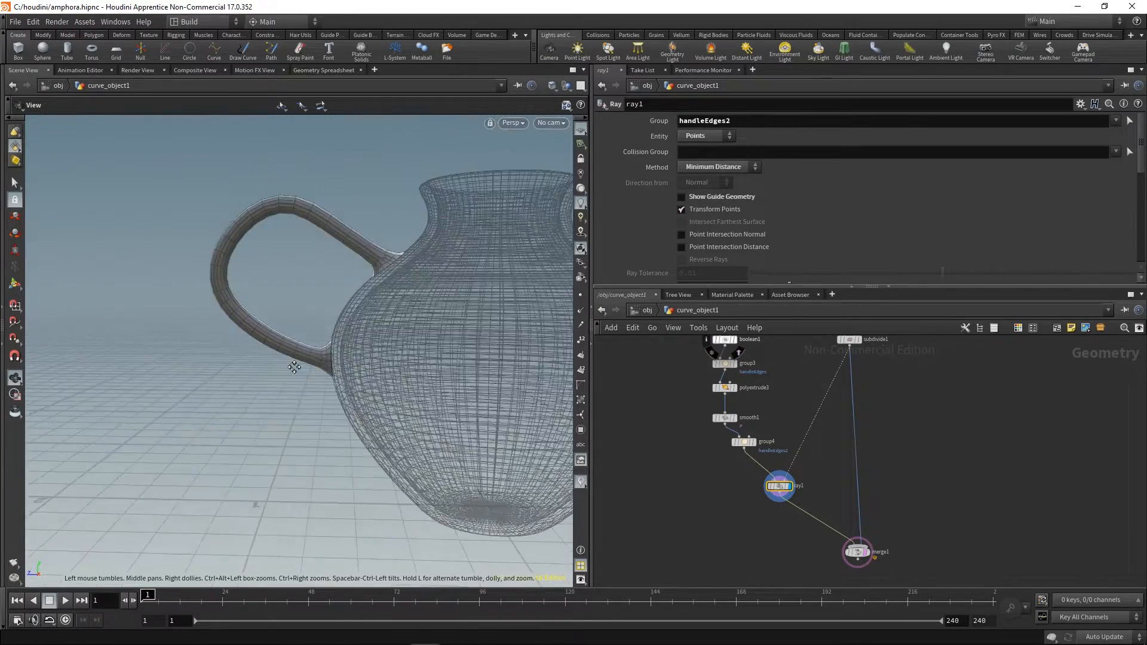
pyautogui.moveTo(418, 280); pyautogui.dragTo(425, 315)
pyautogui.moveTo(425, 315); pyautogui.dragTo(398, 285, button='middle')
pyautogui.moveTo(813, 541); pyautogui.dragTo(792, 494, button='middle')
pyautogui.click(844, 505)
pyautogui.hotkey('shift', 'w')
pyautogui.keyDown('alt'); pyautogui.moveTo(359, 237); pyautogui.dragTo(412, 235); pyautogui.keyUp('alt')
pyautogui.keyDown('alt'); pyautogui.moveTo(413, 235); pyautogui.dragTo(491, 267, button='right'); pyautogui.keyUp('alt')
pyautogui.click(825, 547)
pyautogui.press('Escape')
pyautogui.moveTo(366, 249); pyautogui.dragTo(378, 297, button='right')
pyautogui.moveTo(379, 297)
pyautogui.mouseDown()
pyautogui.moveTo(289, 273)
pyautogui.moveTo(371, 274)
pyautogui.moveTo(396, 256)
pyautogui.moveTo(394, 307)
pyautogui.mouseUp()
pyautogui.press('Return')
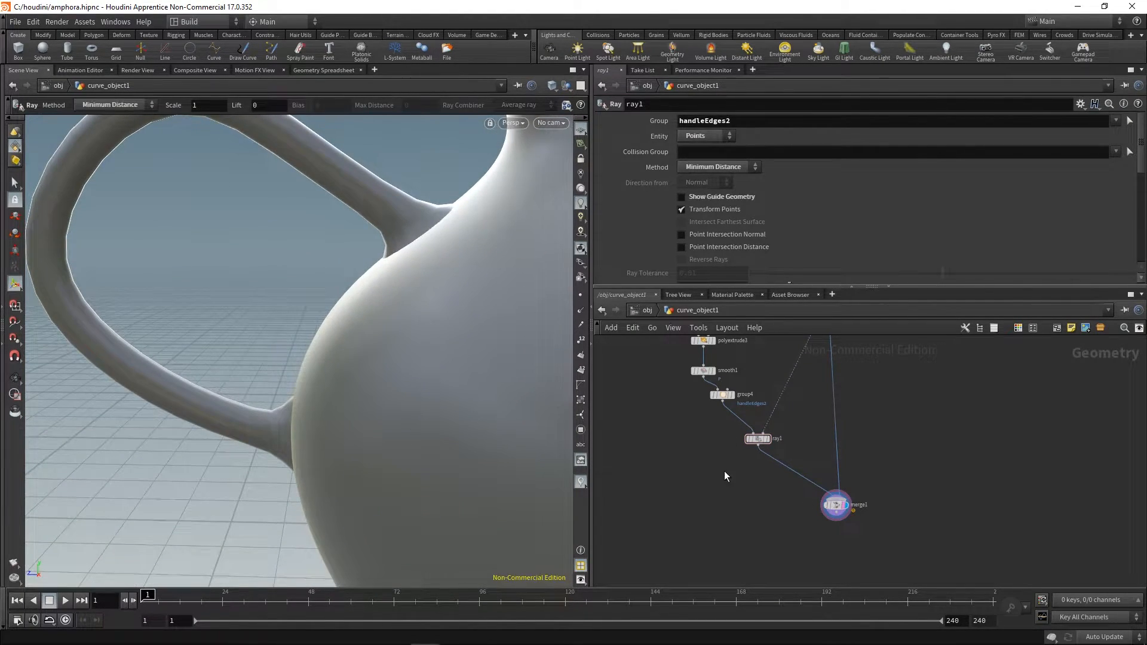
# - Set polyextrude3's divisions to 3 for the flared handle ends
pyautogui.moveTo(730, 470); pyautogui.dragTo(741, 563, button='middle')
pyautogui.moveTo(776, 411); pyautogui.dragTo(770, 524, button='middle')
pyautogui.click(766, 439)
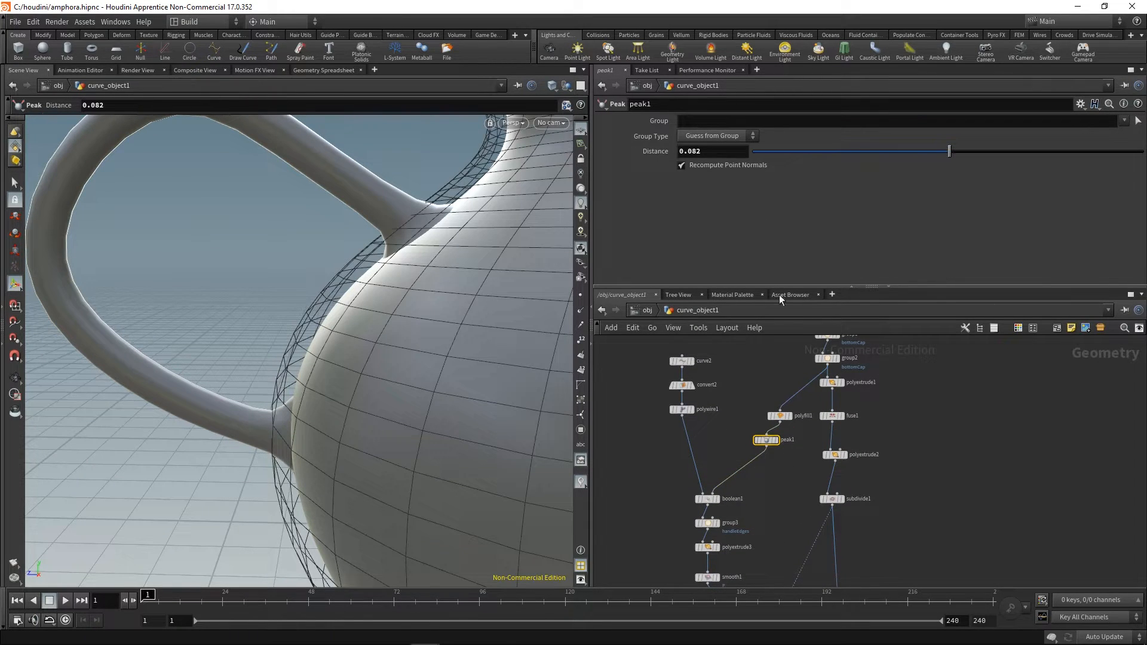
pyautogui.moveTo(714, 151); pyautogui.dragTo(722, 190, button='middle')
pyautogui.moveTo(713, 484); pyautogui.dragTo(729, 405, button='middle')
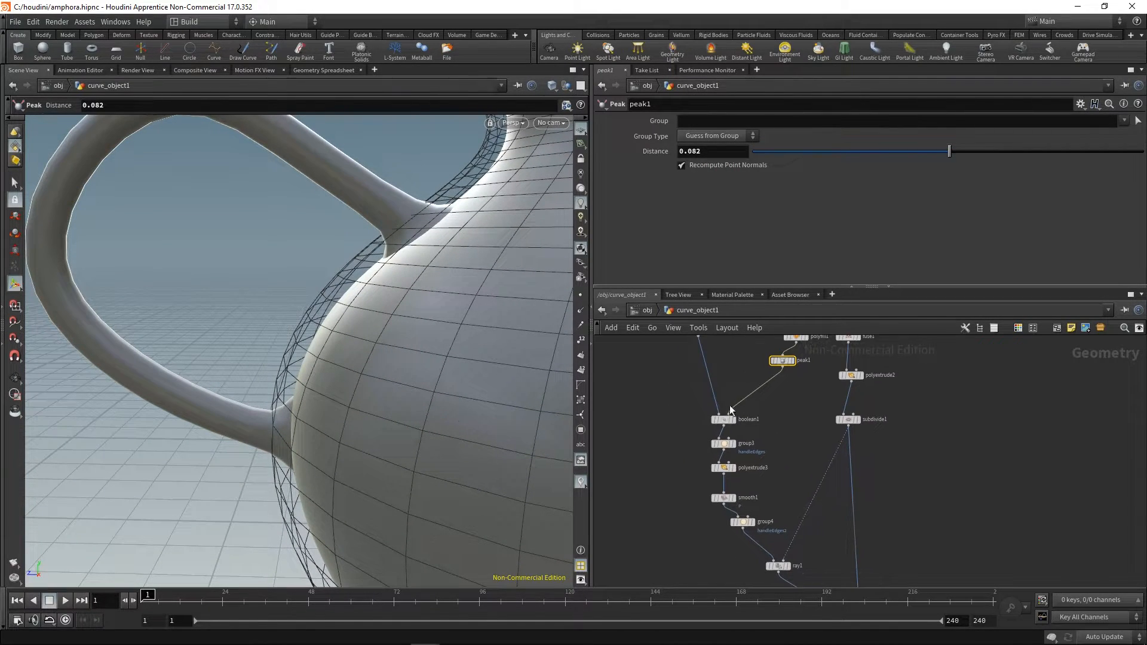
pyautogui.click(724, 468)
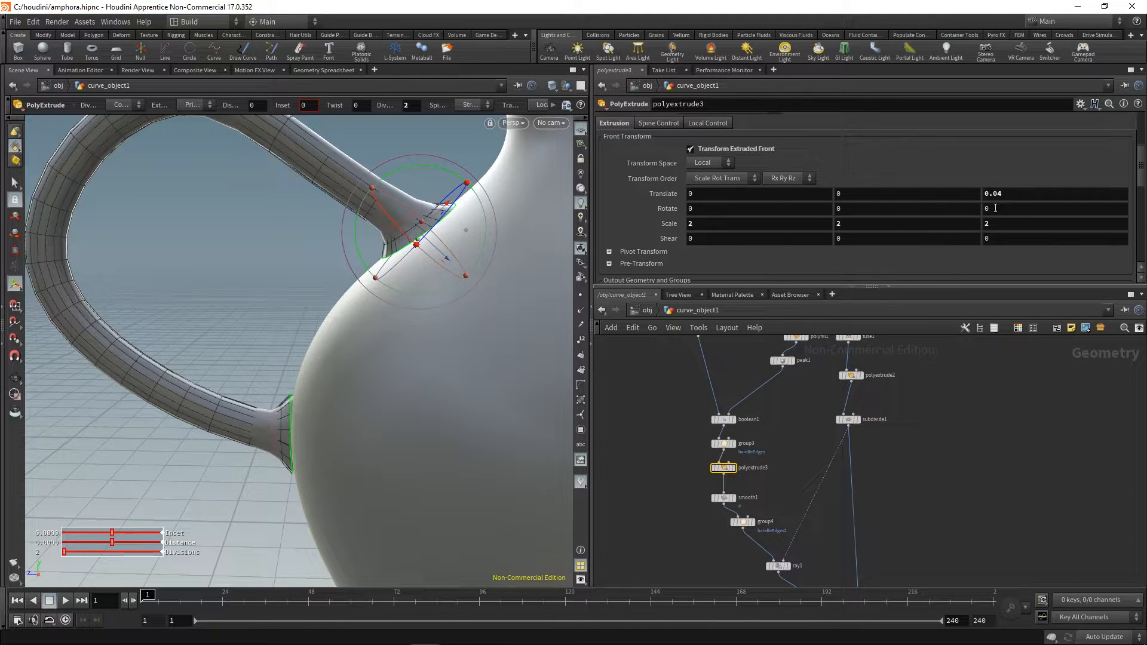
pyautogui.moveTo(1141, 158); pyautogui.dragTo(1142, 118)
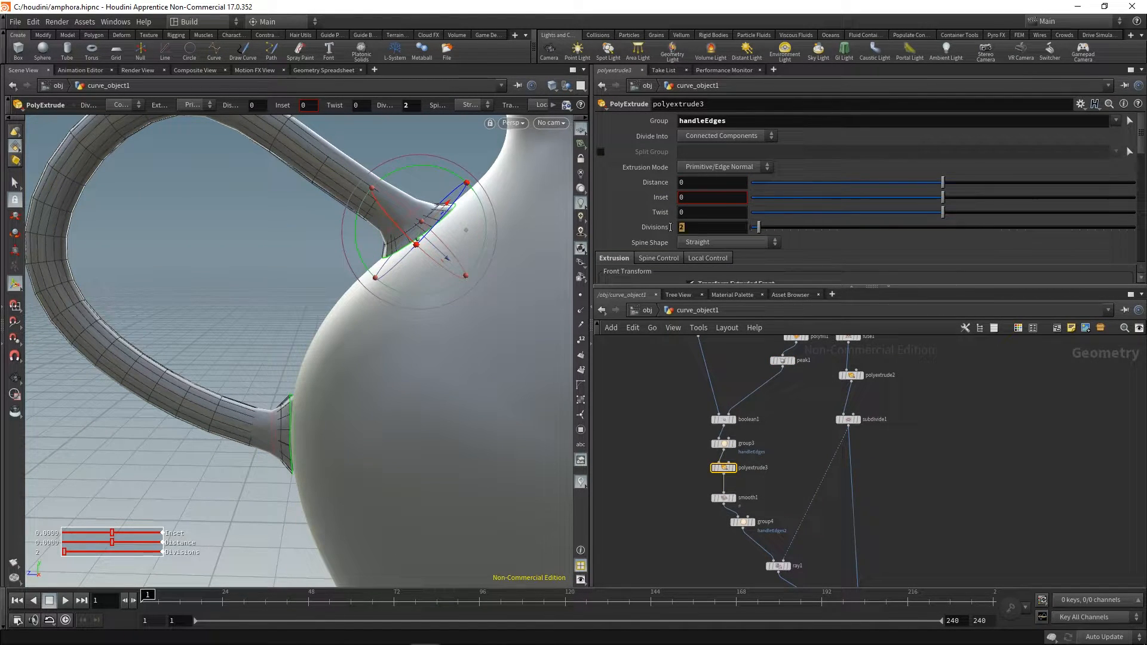
pyautogui.press('Return')
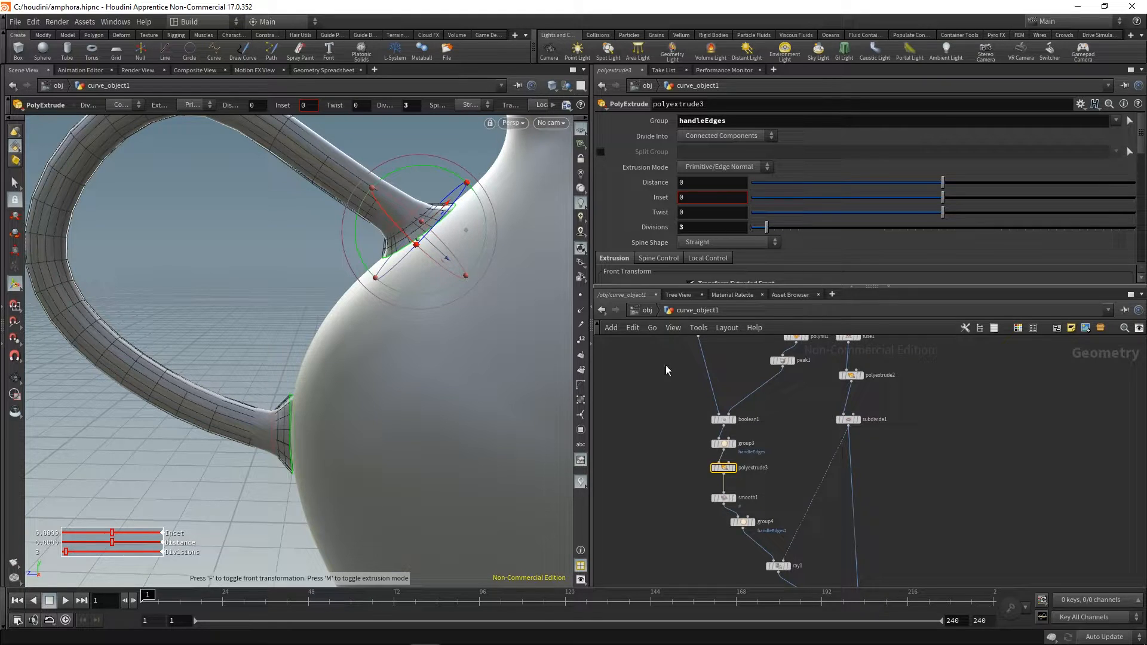
# - Set polyextrude3's Z translate to 0.033 to adjust the handle flare against the body
pyautogui.press('Escape')
pyautogui.moveTo(412, 335); pyautogui.dragTo(324, 365)
pyautogui.moveTo(325, 364); pyautogui.dragTo(351, 396, button='middle')
pyautogui.press('space')
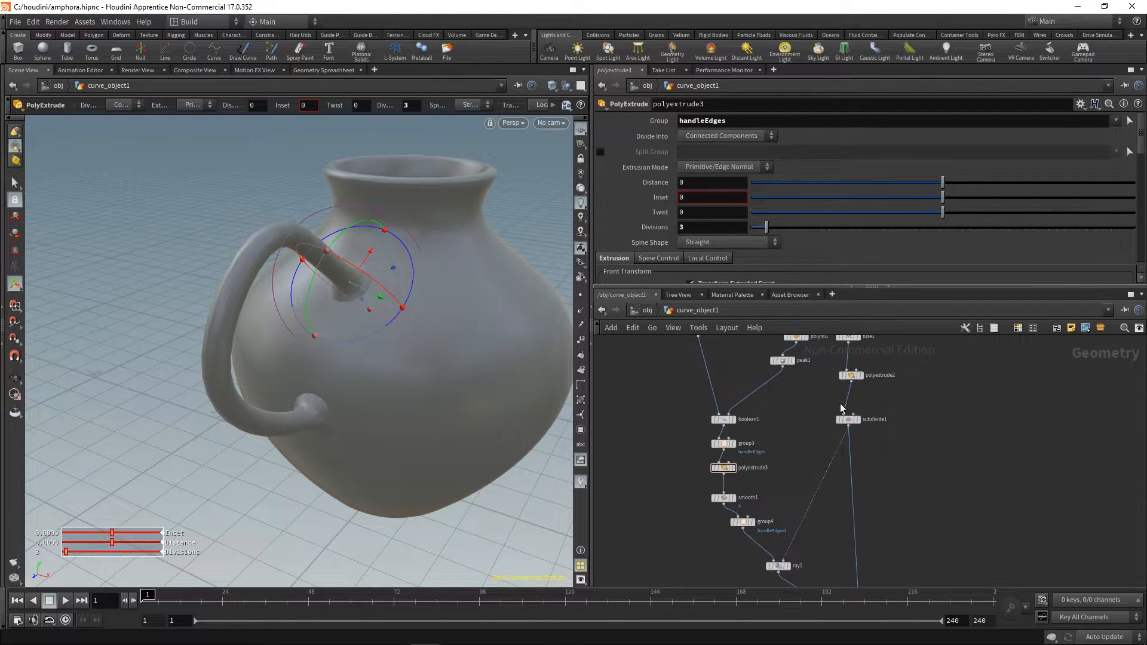
pyautogui.moveTo(434, 357); pyautogui.dragTo(384, 310)
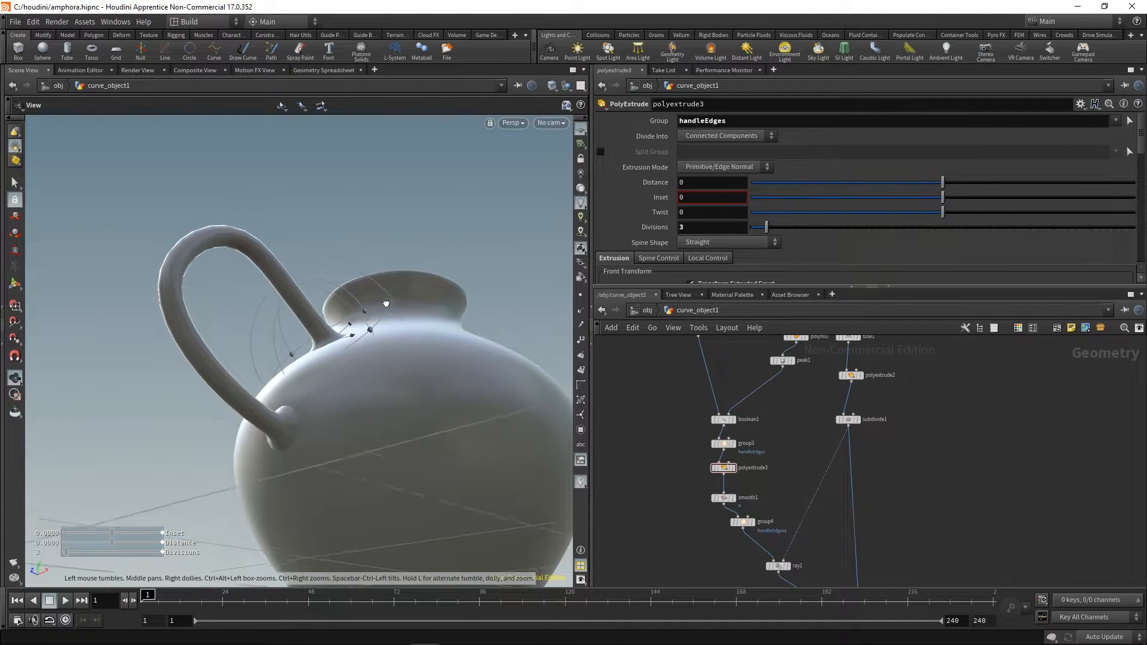
pyautogui.moveTo(384, 310); pyautogui.dragTo(485, 357, button='right')
pyautogui.moveTo(485, 356); pyautogui.dragTo(439, 287)
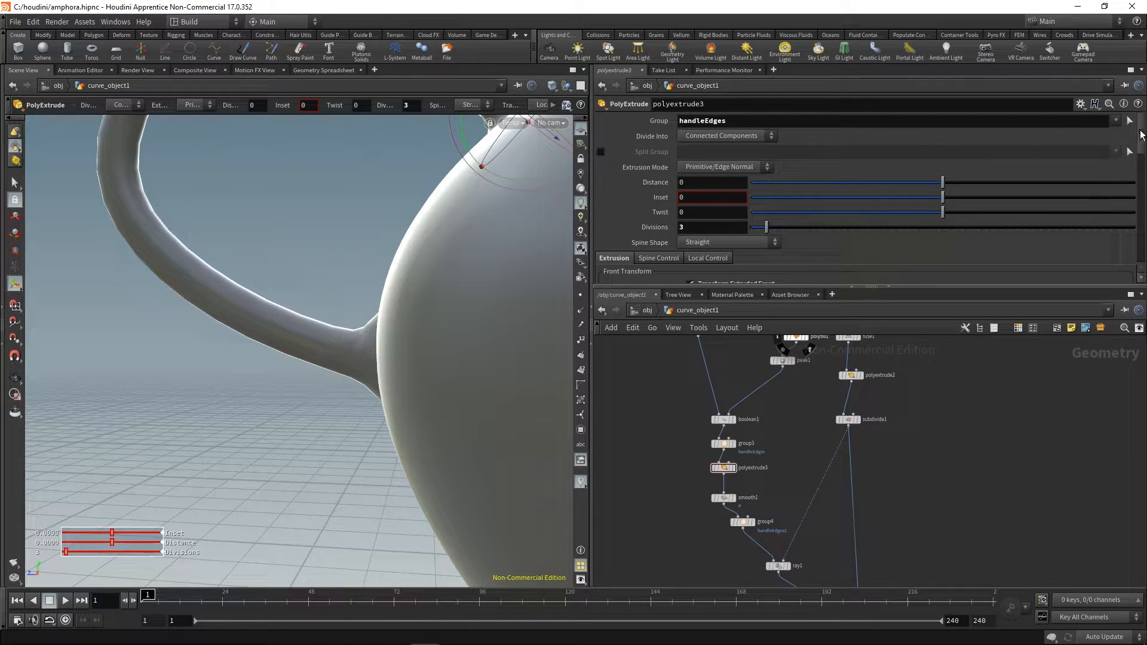
pyautogui.scroll(-5, 1142, 125)
pyautogui.moveTo(1024, 192); pyautogui.dragTo(1025, 235, button='middle')
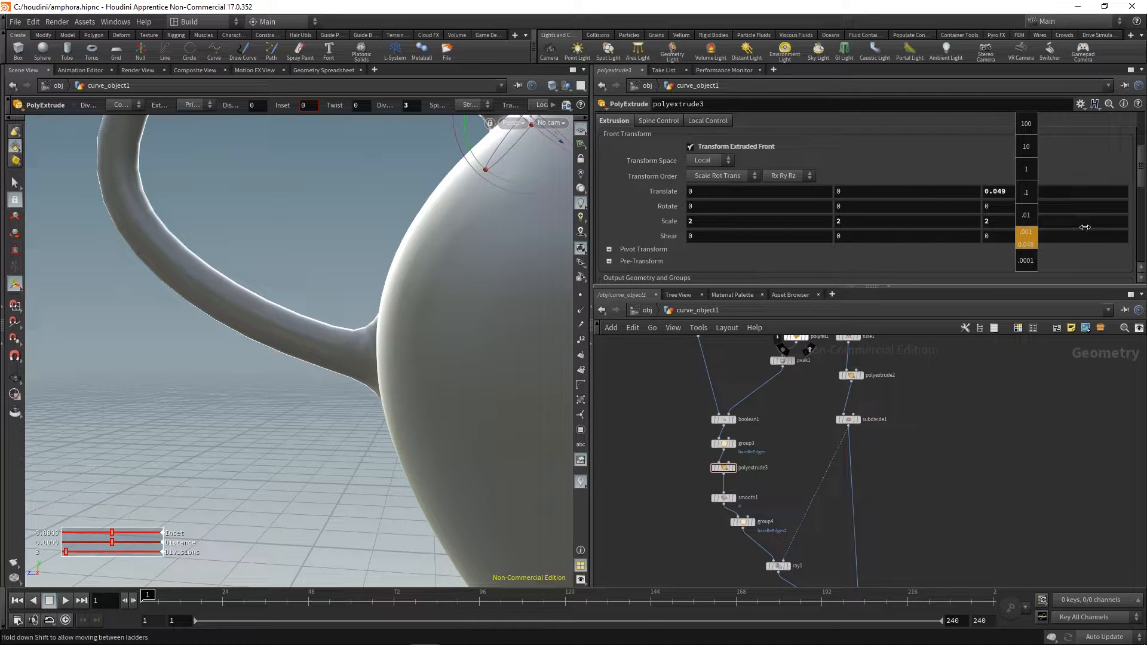
pyautogui.moveTo(1052, 226); pyautogui.dragTo(974, 229, button='middle')
pyautogui.press('Escape')
pyautogui.moveTo(382, 311); pyautogui.dragTo(351, 376)
pyautogui.scroll(-5, 416, 372)
pyautogui.press('Return')
pyautogui.press('Escape')
pyautogui.moveTo(453, 317); pyautogui.dragTo(400, 353)
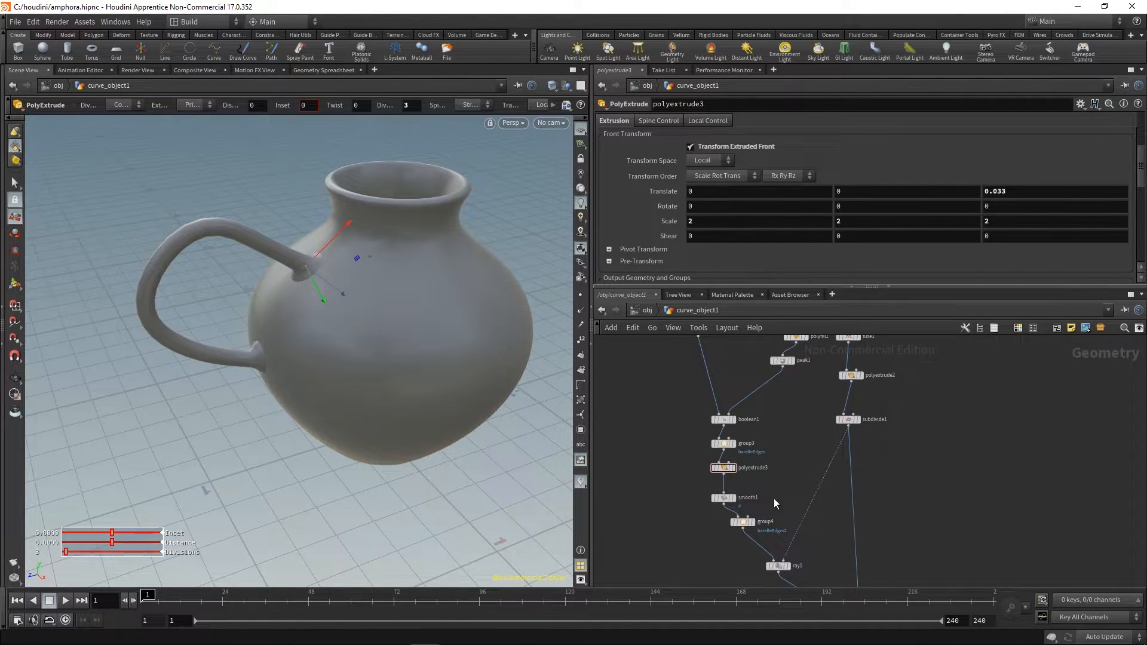
# - Line up the five nodes from boolean1 to group4 in a vertical column beneath the handle curve nodes
pyautogui.moveTo(798, 522); pyautogui.dragTo(801, 363, button='middle')
pyautogui.moveTo(793, 476); pyautogui.dragTo(812, 563, button='middle')
pyautogui.moveTo(687, 398); pyautogui.dragTo(701, 418, button='middle')
pyautogui.scroll(-3, 701, 418)
pyautogui.moveTo(695, 395); pyautogui.dragTo(766, 476)
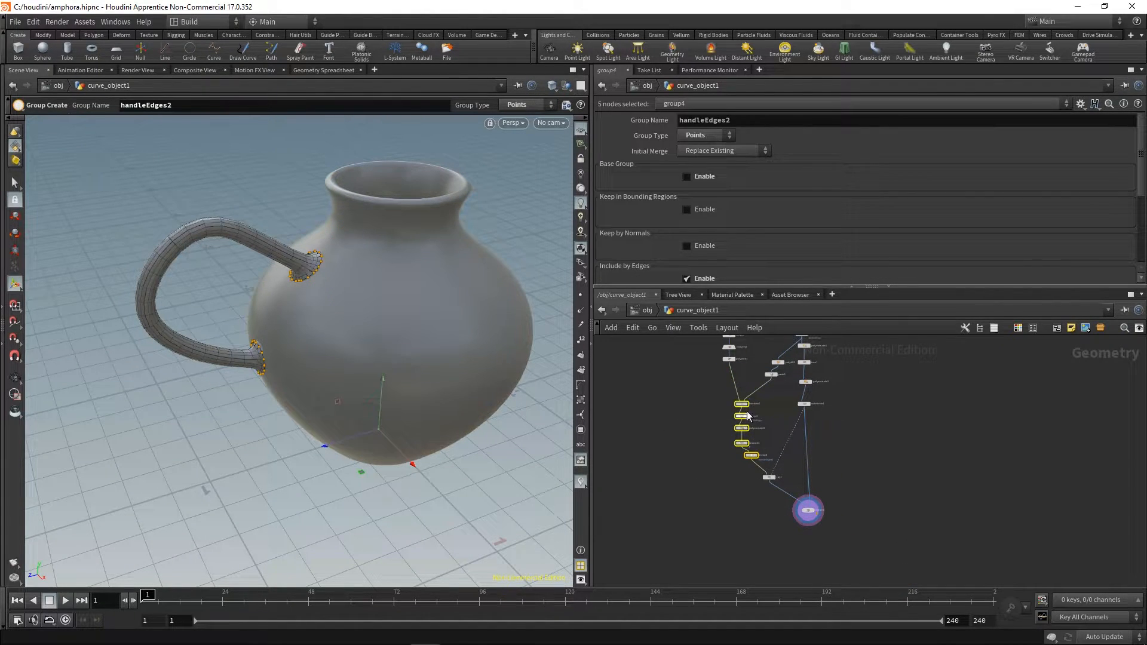
pyautogui.press('l')
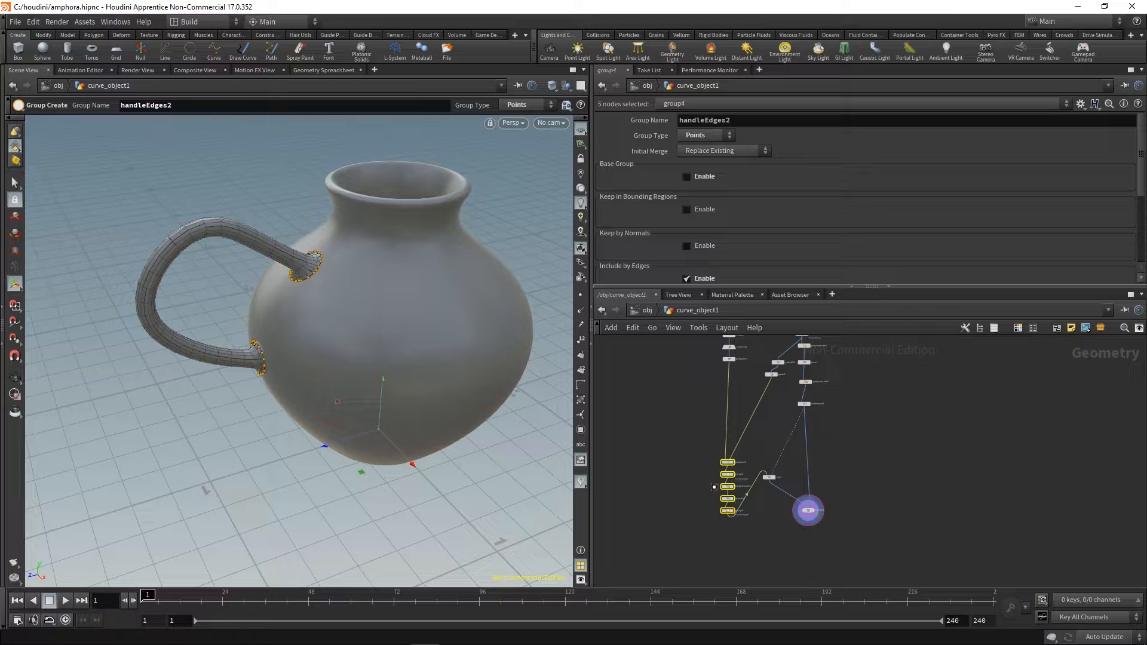
pyautogui.moveTo(727, 465); pyautogui.dragTo(728, 405)
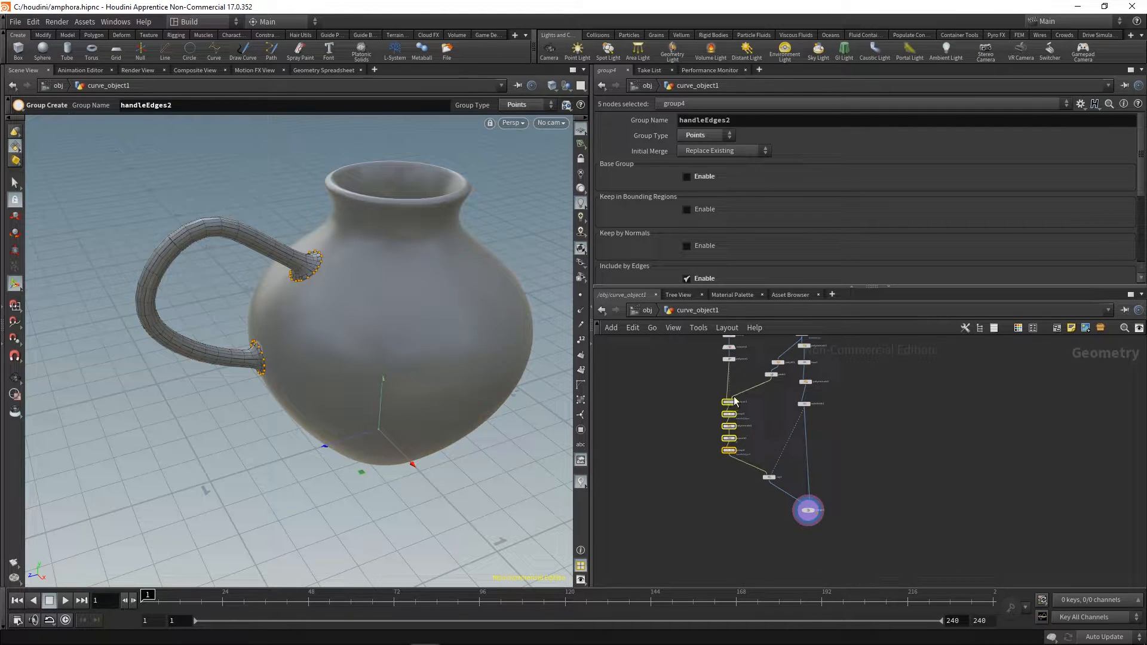
pyautogui.scroll(3, 783, 425)
pyautogui.click(826, 473)
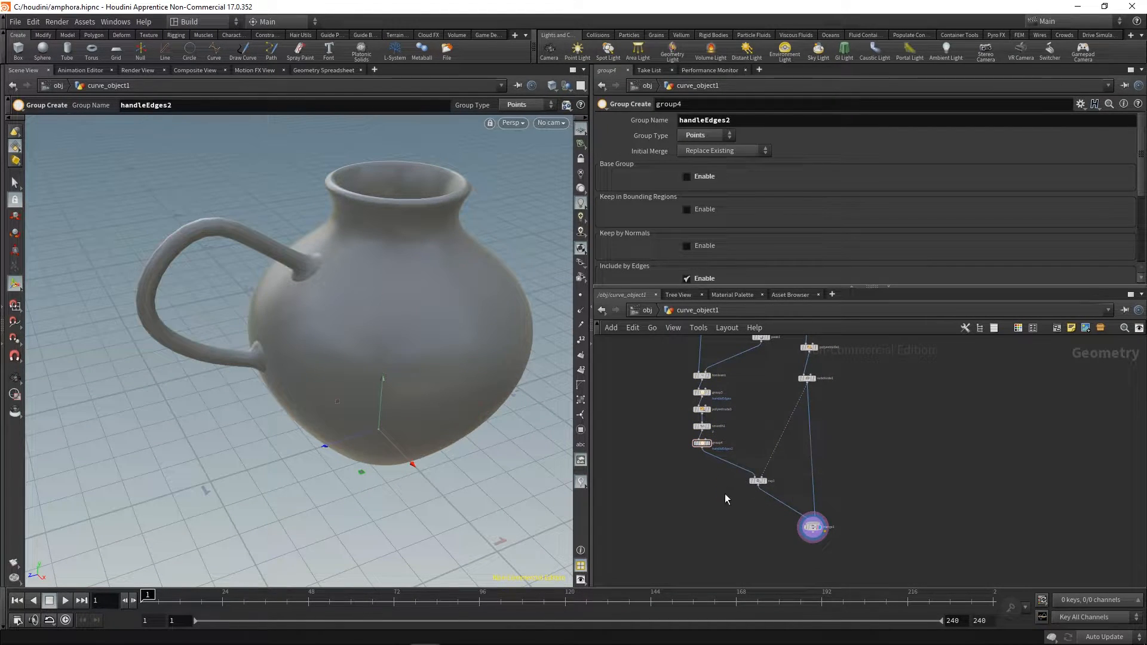
# - Add a Mirror node and insert it between group4 and ray1
pyautogui.press('Tab')
pyautogui.write('mi')
pyautogui.press('Return')
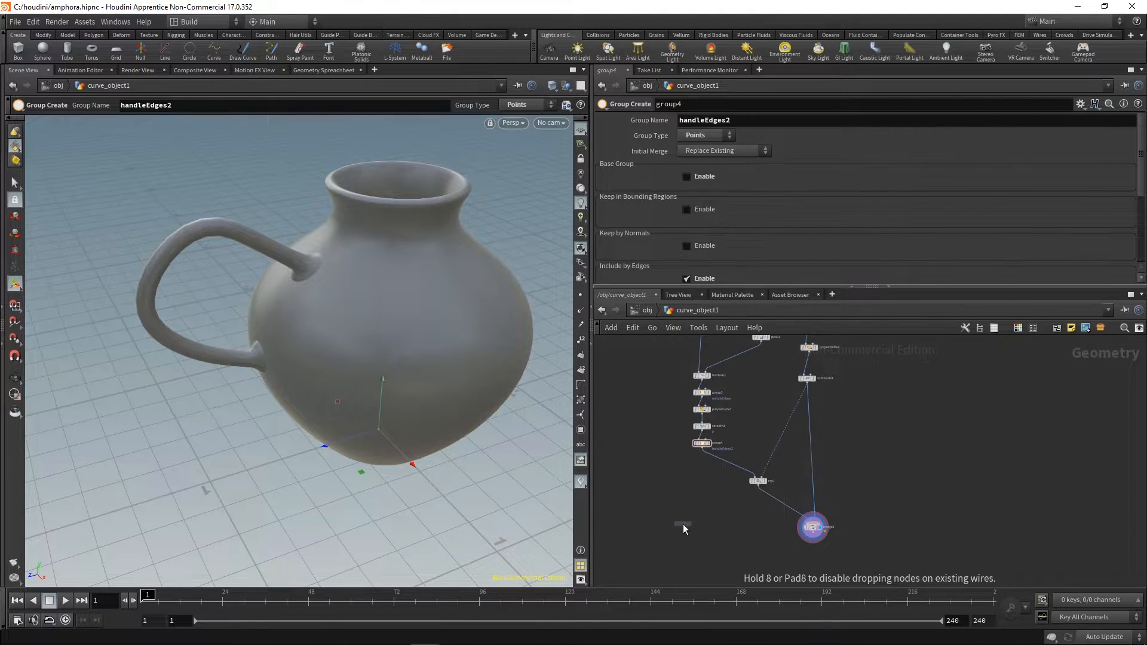
pyautogui.click(682, 524)
pyautogui.scroll(3, 694, 497)
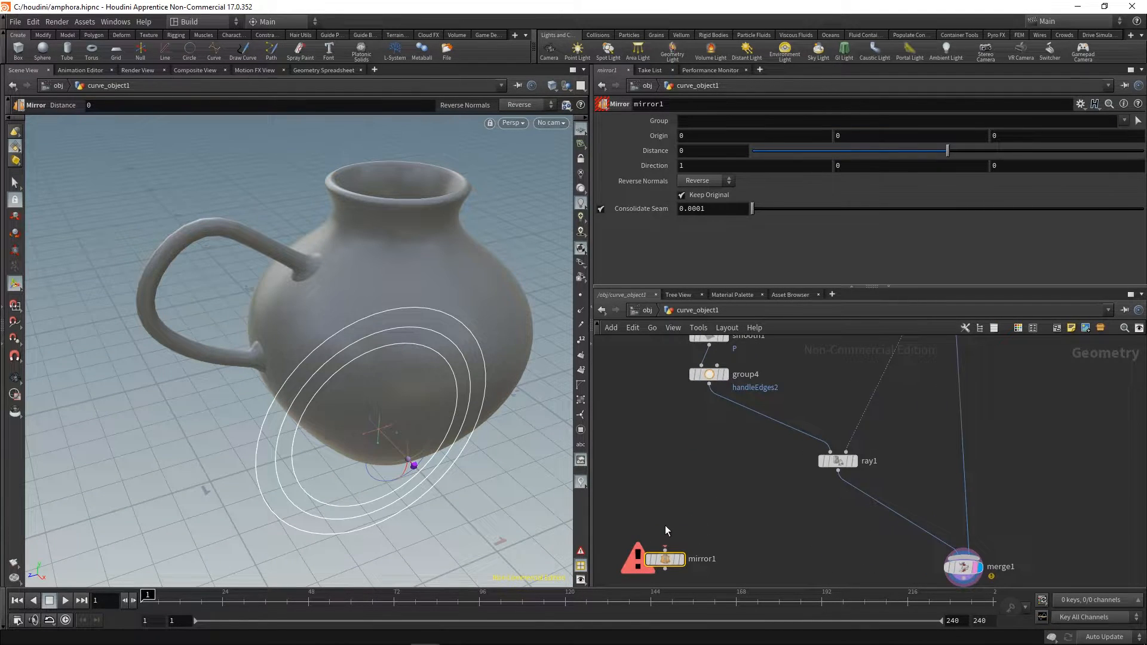
pyautogui.click(681, 528)
pyautogui.press('Escape')
pyautogui.moveTo(665, 559); pyautogui.dragTo(751, 430)
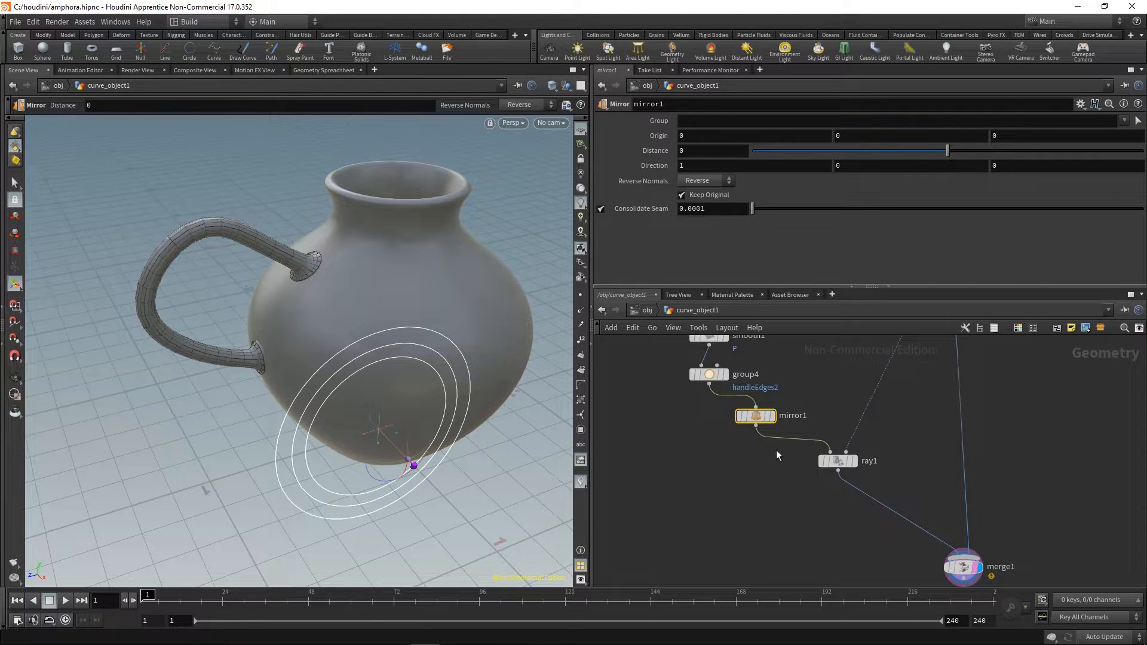
# - Set mirror1's direction to 0, 0, 1 to create the second handle on the opposite side
pyautogui.scroll(-3, 483, 447)
pyautogui.keyDown('alt'); pyautogui.moveTo(328, 394); pyautogui.dragTo(371, 388); pyautogui.keyUp('alt')
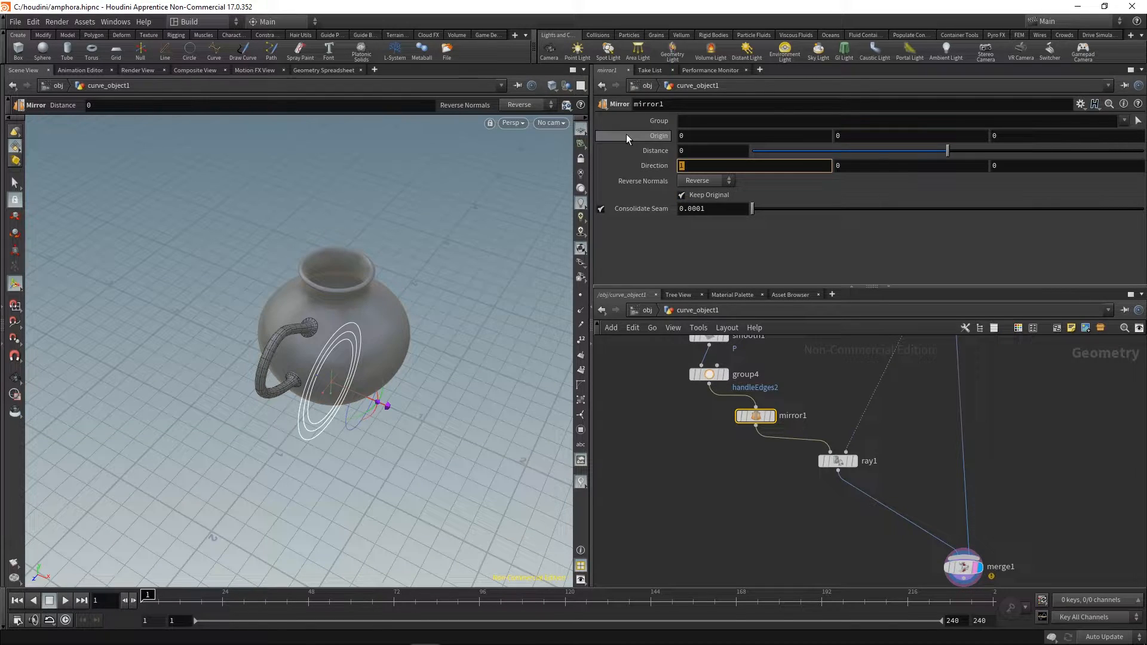
pyautogui.write('0')
pyautogui.press('Tab')
pyautogui.press('Tab')
pyautogui.write('1')
pyautogui.press('Return')
# - Examine both handles and their joins to the amphora body from several angles
pyautogui.press('Escape')
pyautogui.moveTo(365, 308); pyautogui.dragTo(328, 302)
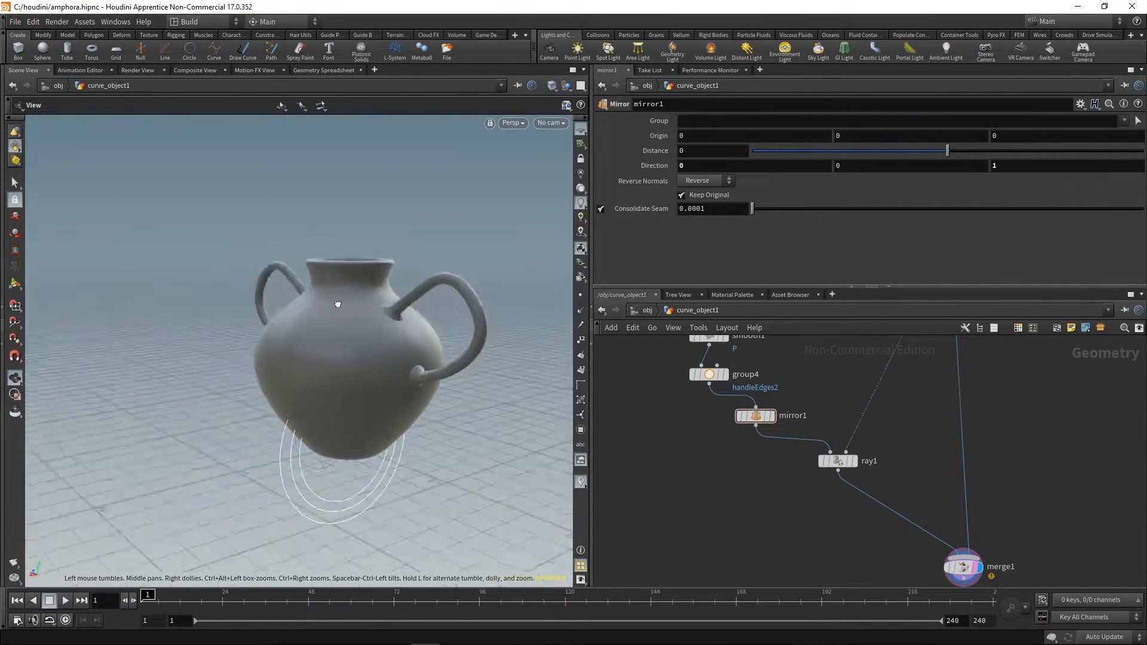
pyautogui.moveTo(328, 302); pyautogui.dragTo(472, 338, button='right')
pyautogui.moveTo(471, 338); pyautogui.dragTo(501, 273)
pyautogui.moveTo(502, 272); pyautogui.dragTo(338, 322, button='right')
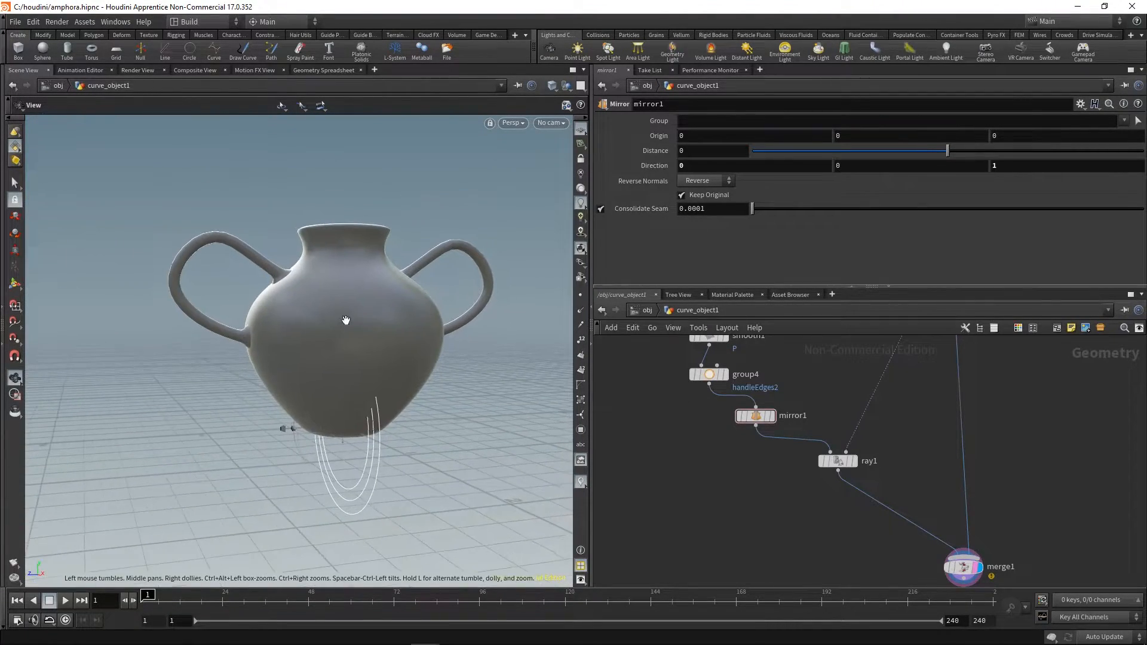
pyautogui.moveTo(338, 322); pyautogui.dragTo(425, 312)
pyautogui.moveTo(425, 312); pyautogui.dragTo(366, 335, button='right')
pyautogui.moveTo(367, 335); pyautogui.dragTo(375, 328)
pyautogui.moveTo(375, 328); pyautogui.dragTo(494, 325, button='right')
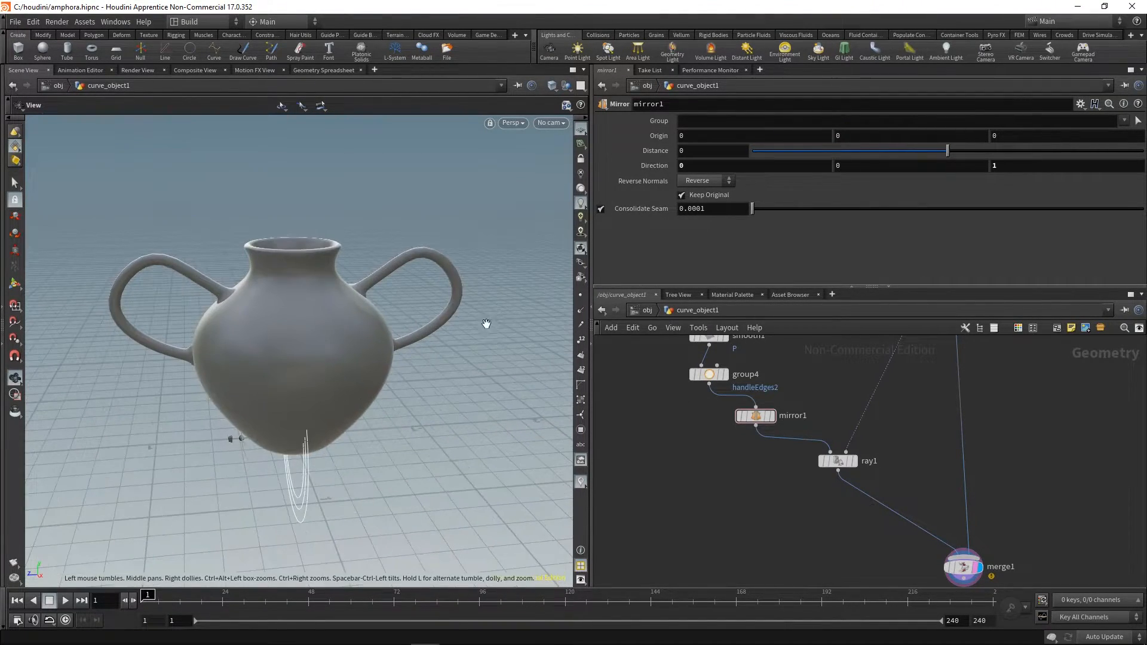
pyautogui.press('Return')
# - Add a Mountain node and insert it between subdivide1 and merge1
pyautogui.scroll(-5, 896, 448)
pyautogui.scroll(4, 884, 445)
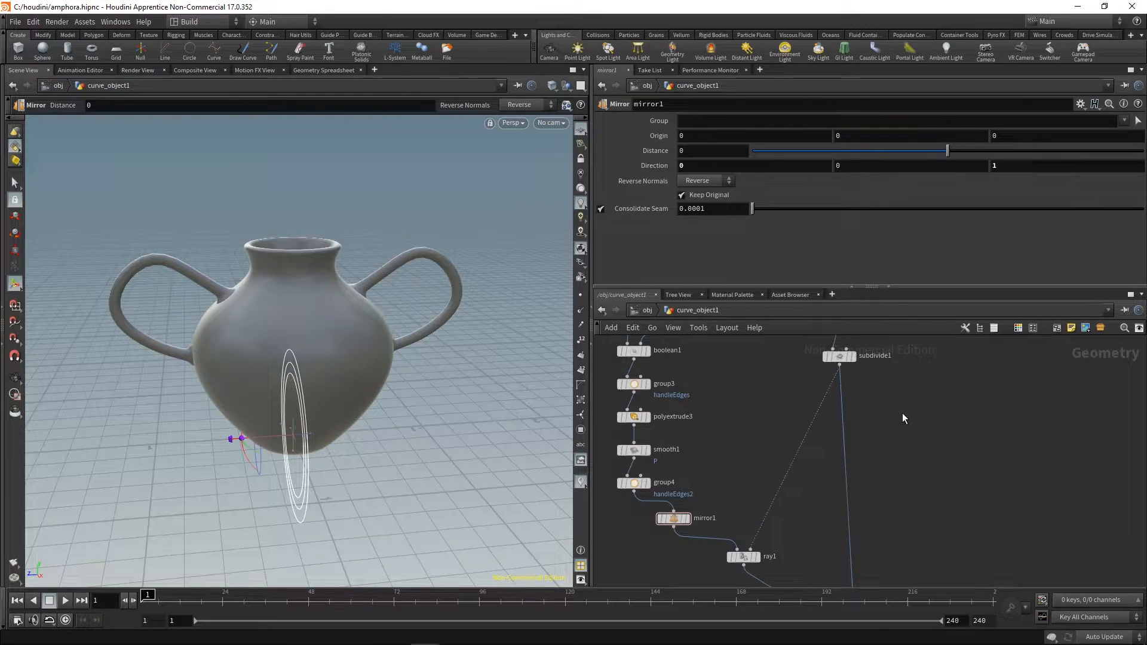
pyautogui.press('Tab')
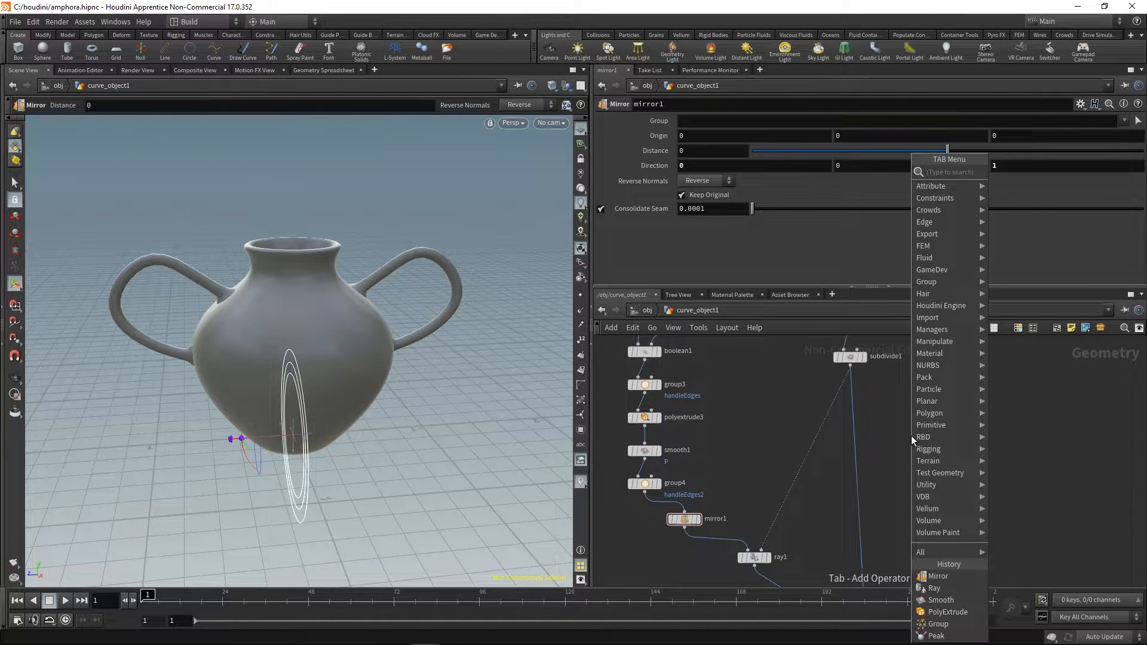
pyautogui.press('Escape')
pyautogui.click(912, 435)
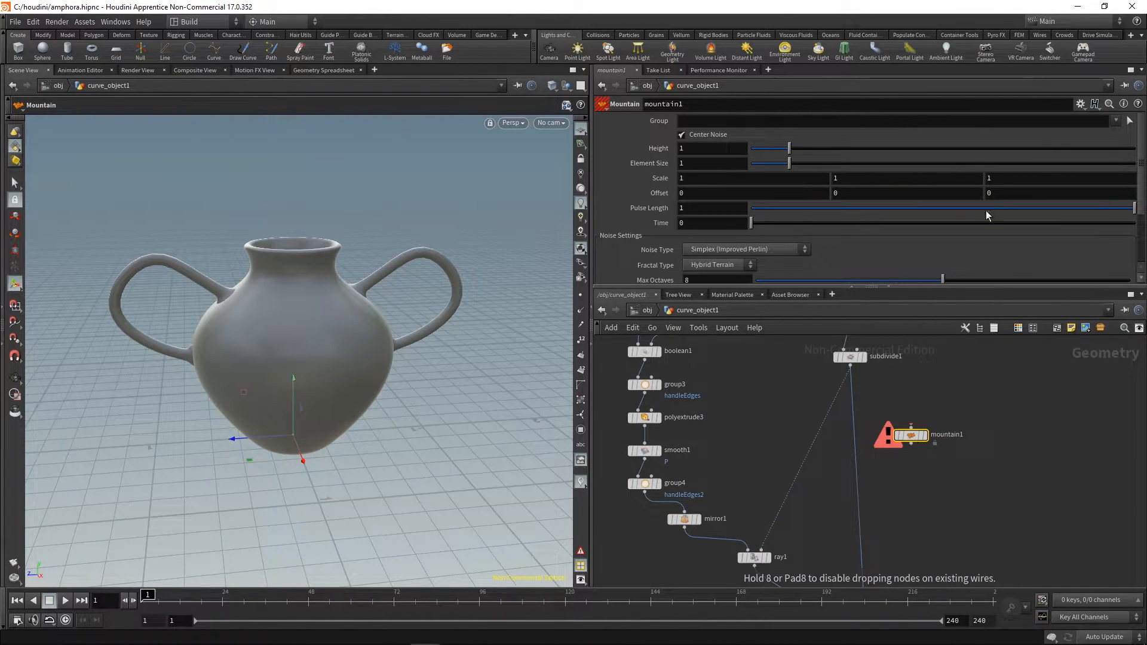
pyautogui.moveTo(912, 439); pyautogui.dragTo(860, 440)
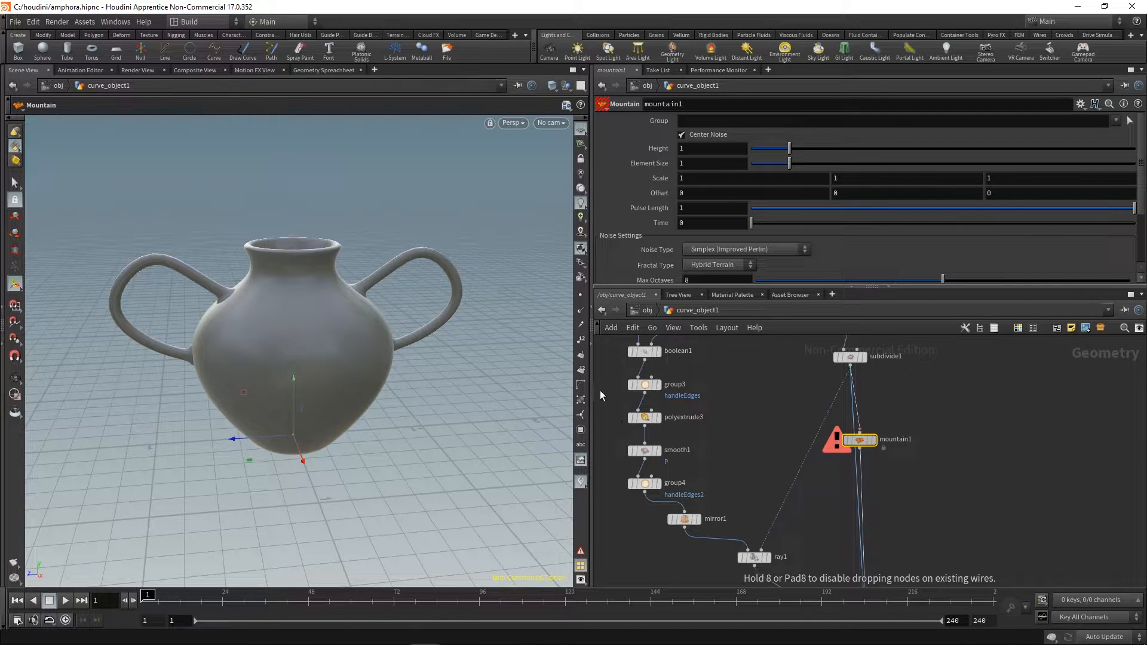
# - Display mountain1 with wireframe over the shading and set its height to 0.1
pyautogui.keyDown('alt'); pyautogui.moveTo(380, 337); pyautogui.dragTo(428, 323, button='middle'); pyautogui.keyUp('alt')
pyautogui.hotkey('shift', 'w')
pyautogui.click(872, 440)
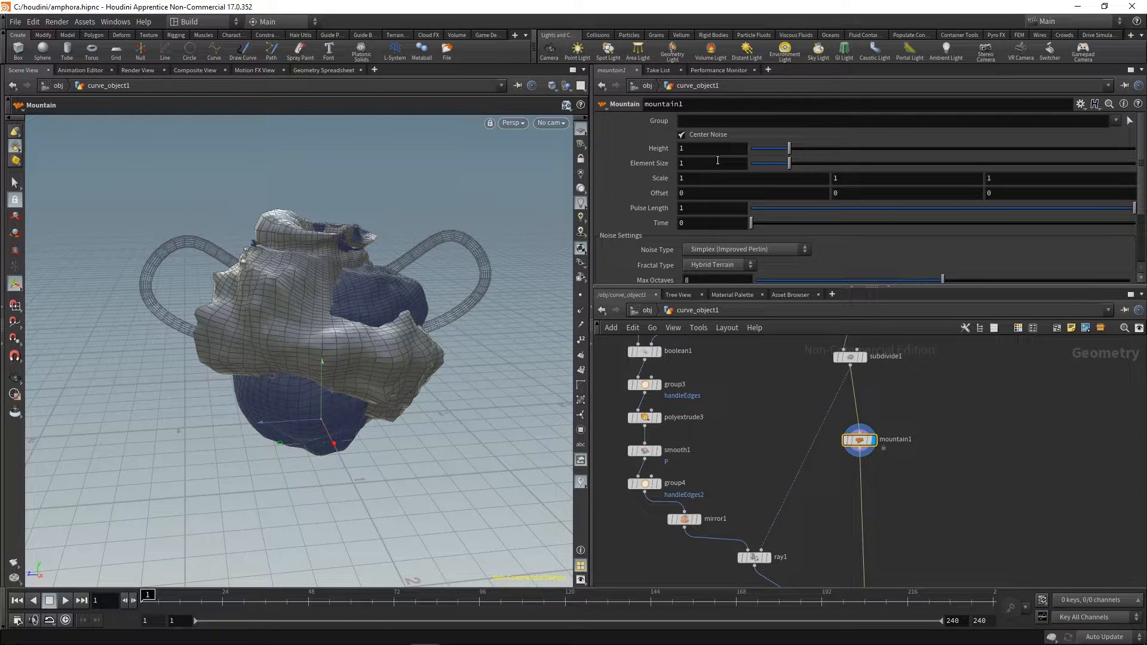
pyautogui.write('0.1')
pyautogui.press('Return')
# - Set mountain1's element size to 0.01 and its Y scale to 0.1
pyautogui.scroll(5, 435, 274)
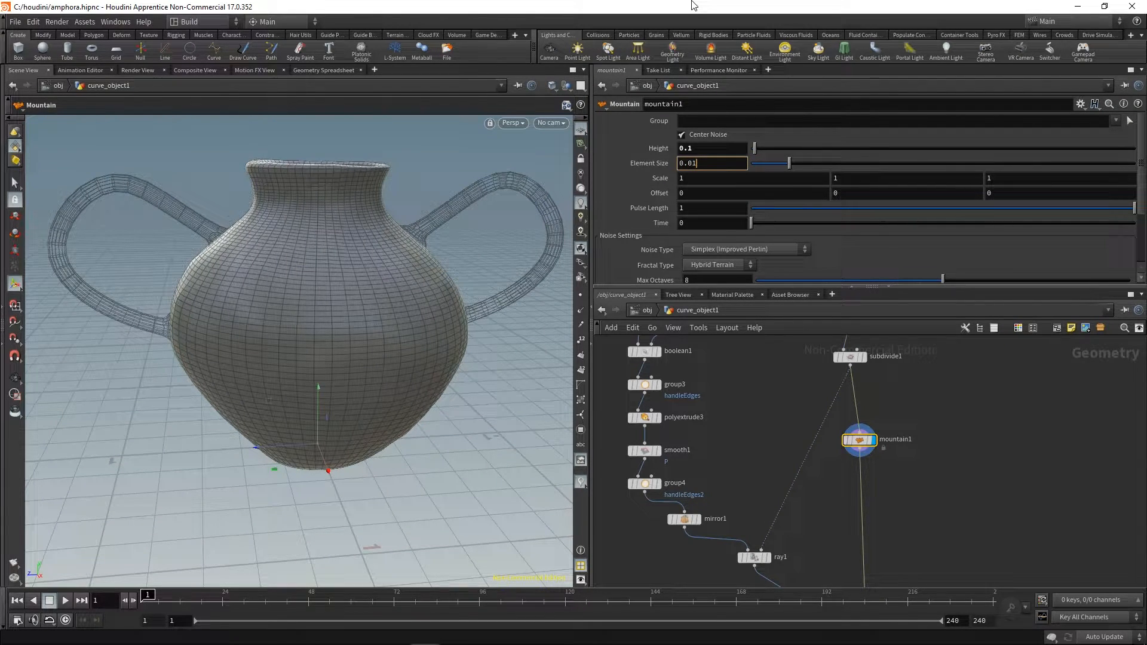
pyautogui.write('0.01')
pyautogui.press('Return')
pyautogui.keyDown('alt'); pyautogui.moveTo(445, 326); pyautogui.dragTo(471, 347, button='middle'); pyautogui.keyUp('alt')
pyautogui.keyDown('alt'); pyautogui.moveTo(472, 346); pyautogui.dragTo(478, 316); pyautogui.keyUp('alt')
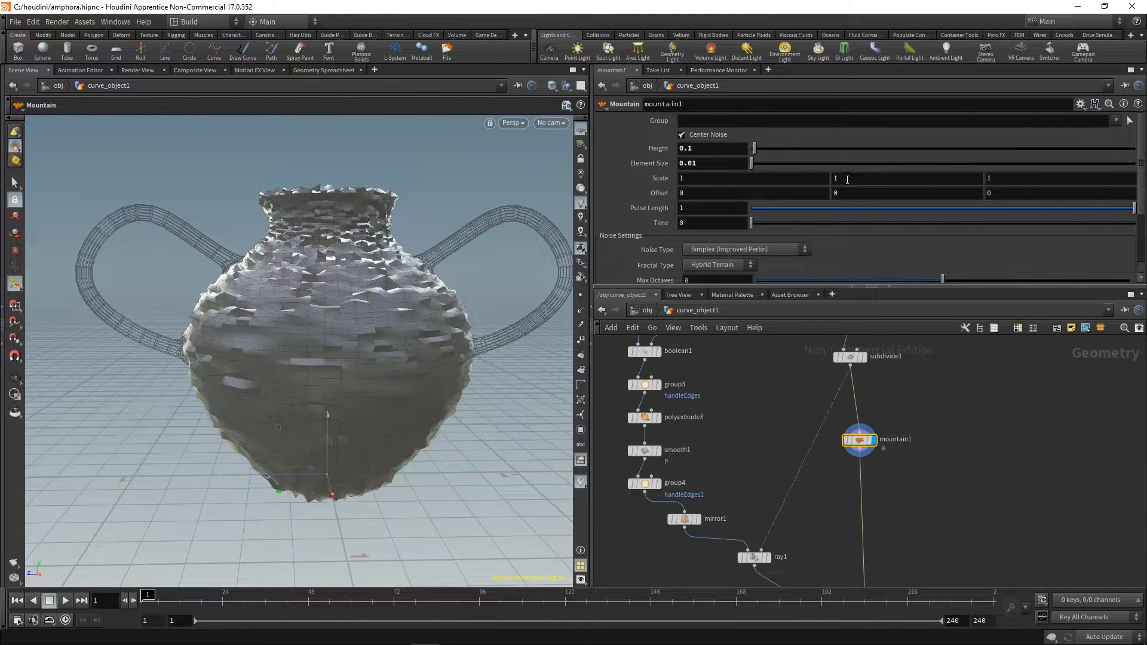
pyautogui.write('0.')
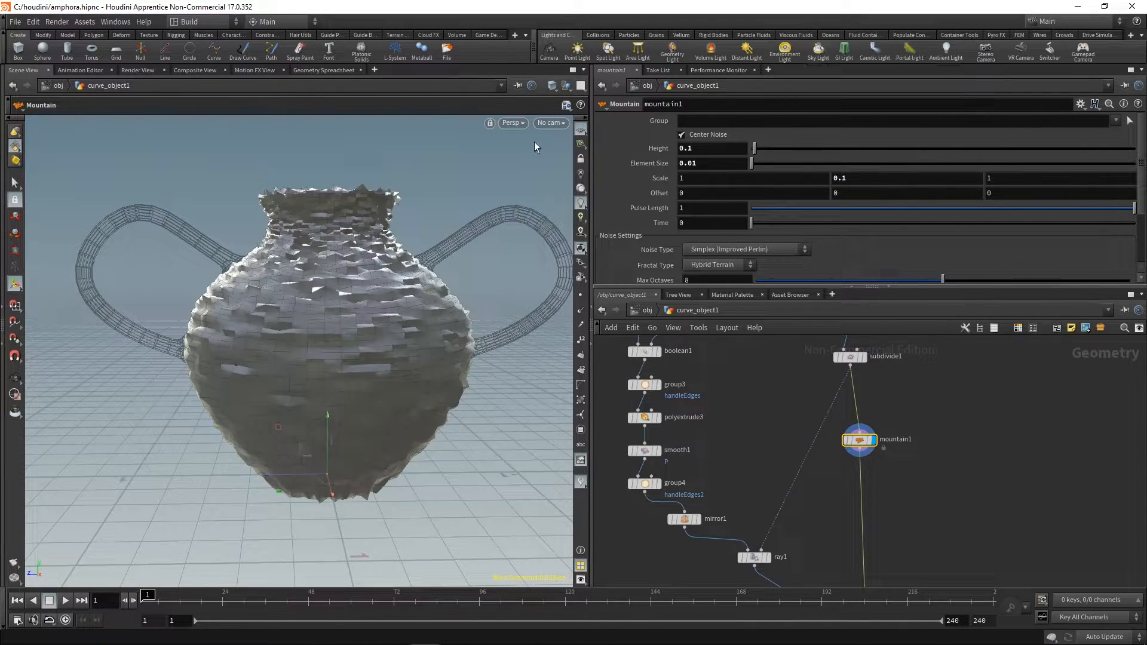
# - Try a U level of detail of 2 on the convert1 node, and raise it to 5
pyautogui.moveTo(865, 442); pyautogui.dragTo(847, 539, button='middle')
pyautogui.moveTo(899, 430); pyautogui.dragTo(901, 529, button='middle')
pyautogui.moveTo(928, 397); pyautogui.dragTo(928, 490, button='middle')
pyautogui.moveTo(917, 451); pyautogui.dragTo(921, 492, button='middle')
pyautogui.click(831, 475)
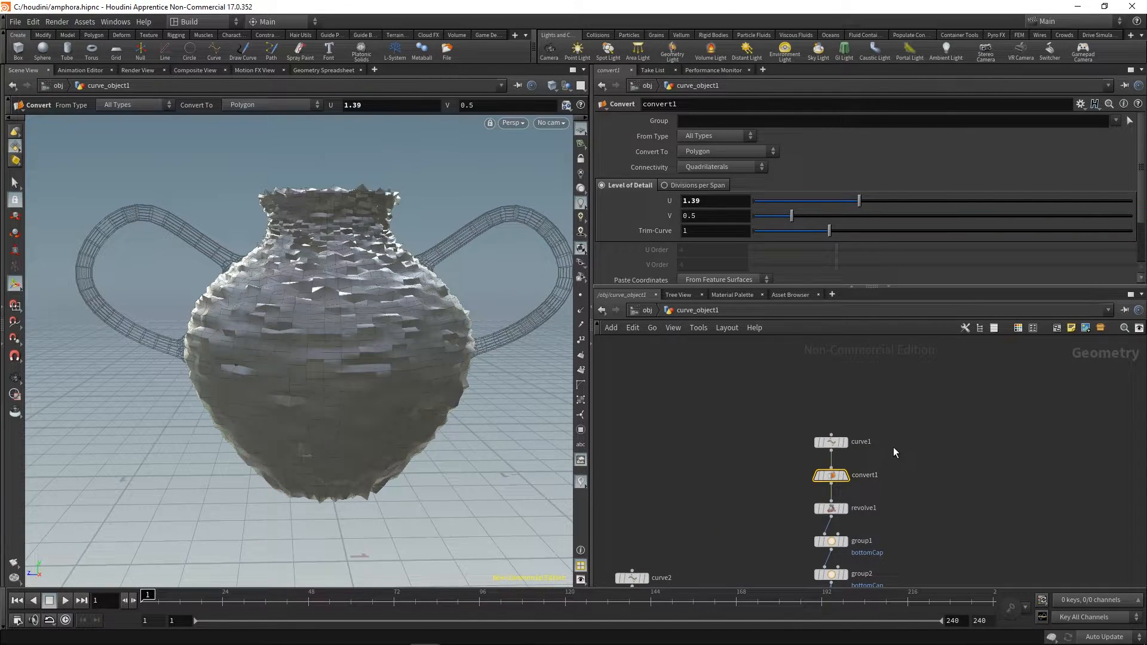
pyautogui.moveTo(891, 448); pyautogui.dragTo(885, 431, button='middle')
pyautogui.write('2')
pyautogui.press('Return')
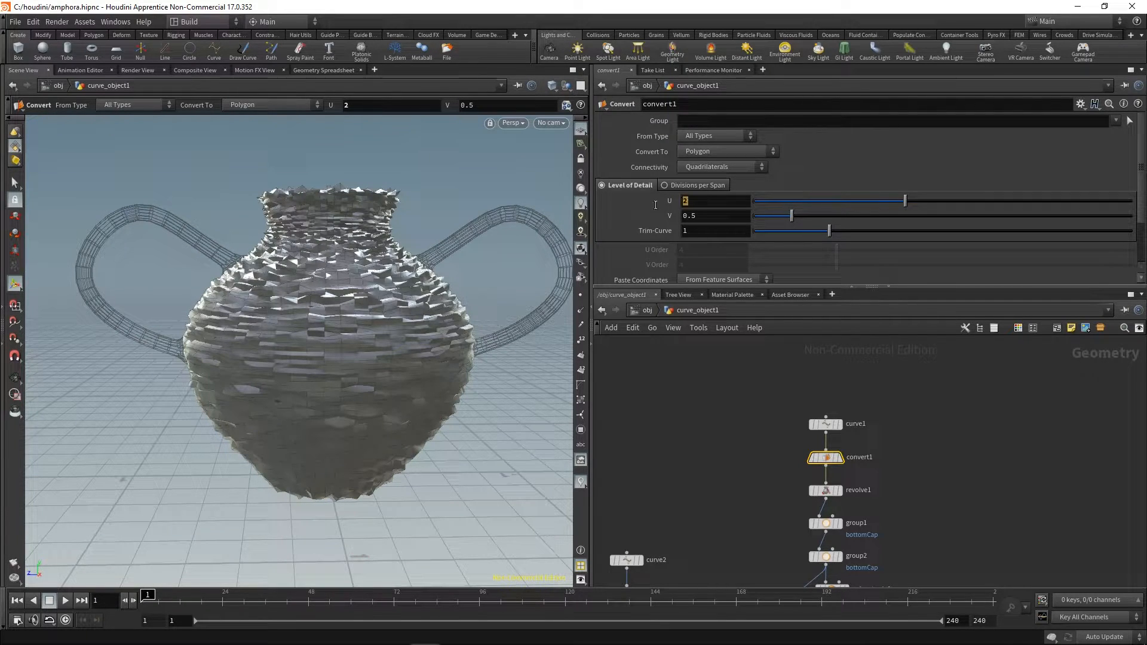
pyautogui.press('BackSpace')
pyautogui.write('5')
pyautogui.press('Return')
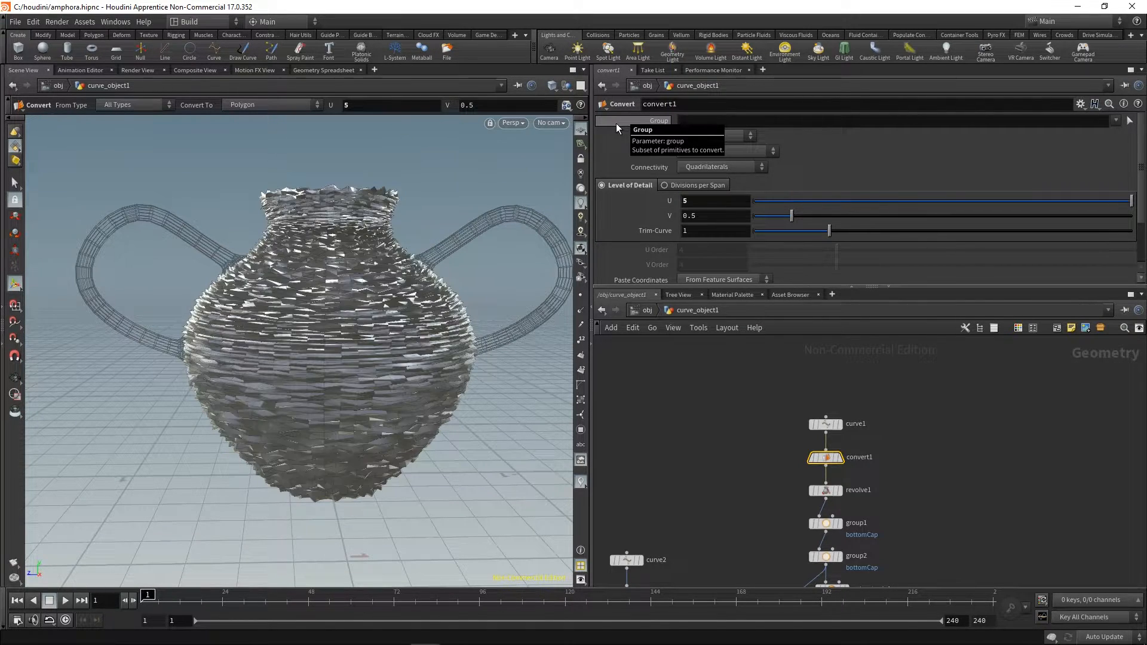
pyautogui.press('Escape')
pyautogui.moveTo(385, 266); pyautogui.dragTo(441, 269)
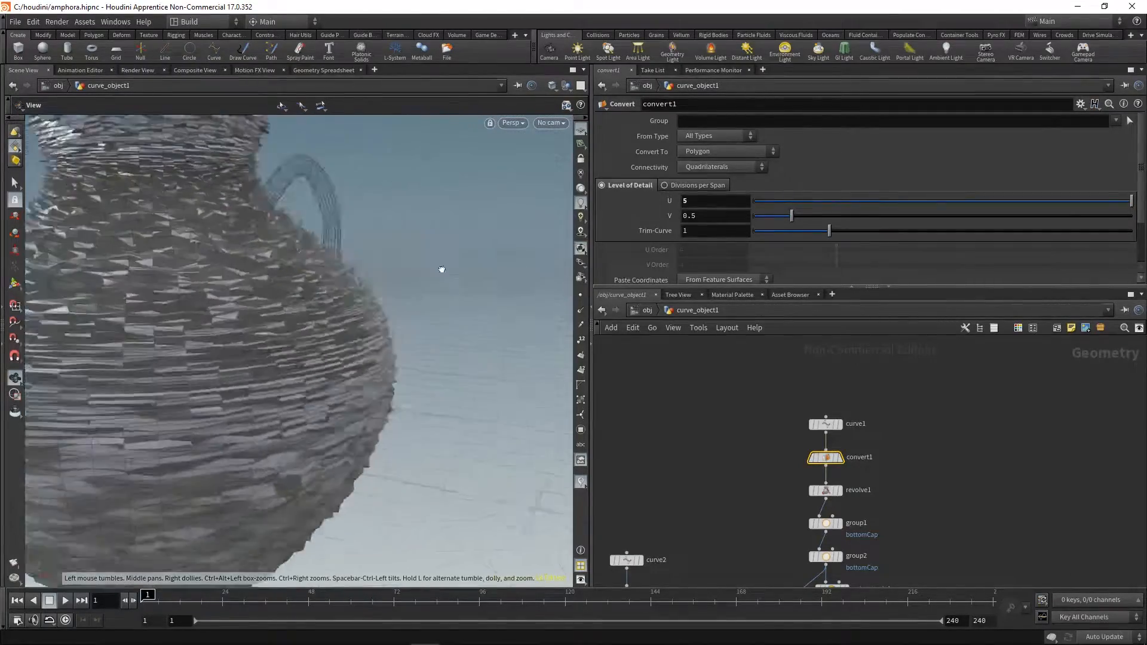
pyautogui.moveTo(446, 346); pyautogui.dragTo(334, 359)
# - Try an Element Size of 0.1 on the mountain1 node, and set it to 1
pyautogui.moveTo(955, 521); pyautogui.dragTo(928, 249, button='middle')
pyautogui.moveTo(900, 493); pyautogui.dragTo(918, 399, button='middle')
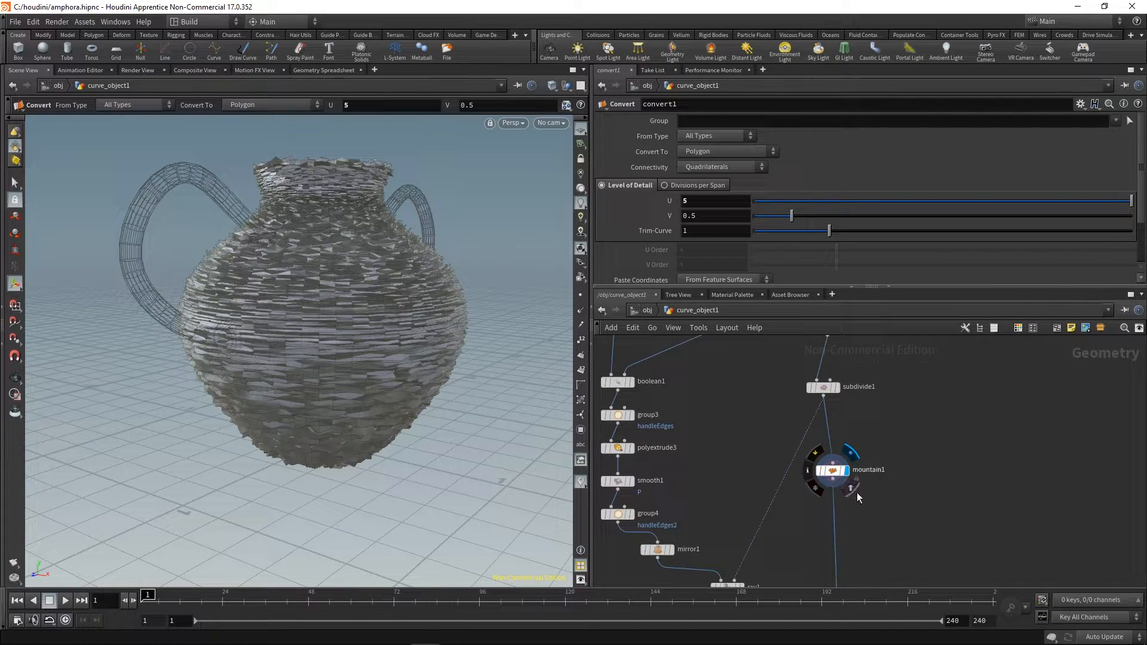
pyautogui.click(839, 456)
pyautogui.moveTo(684, 165); pyautogui.dragTo(774, 191)
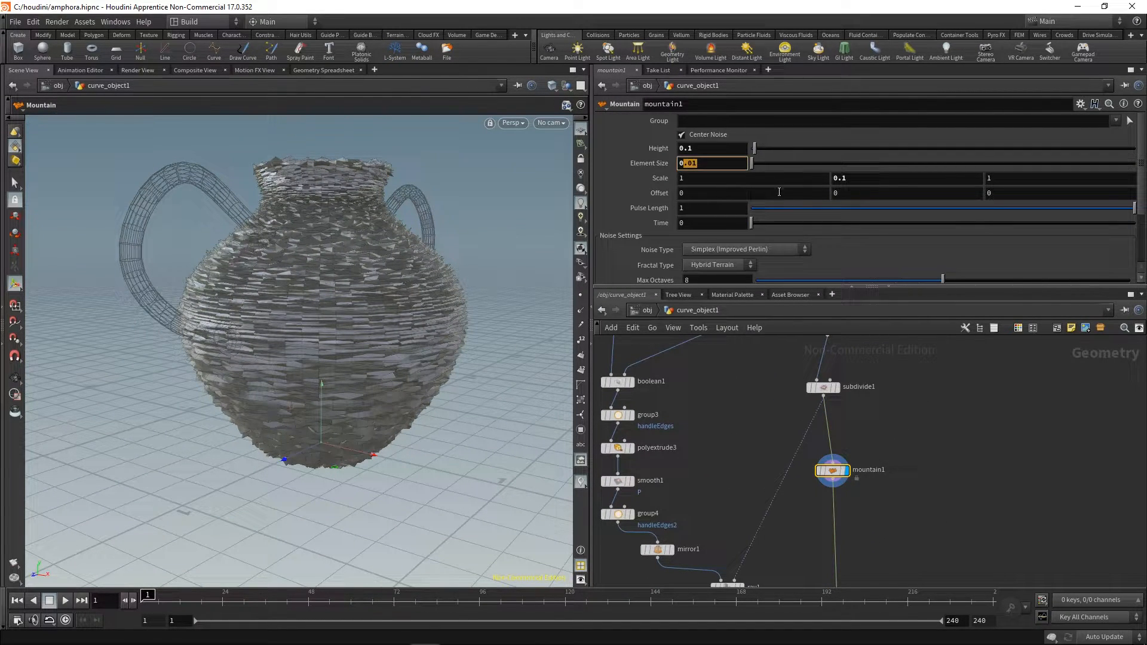
pyautogui.write('.1')
pyautogui.press('Return')
pyautogui.doubleClick(714, 163)
pyautogui.write('1')
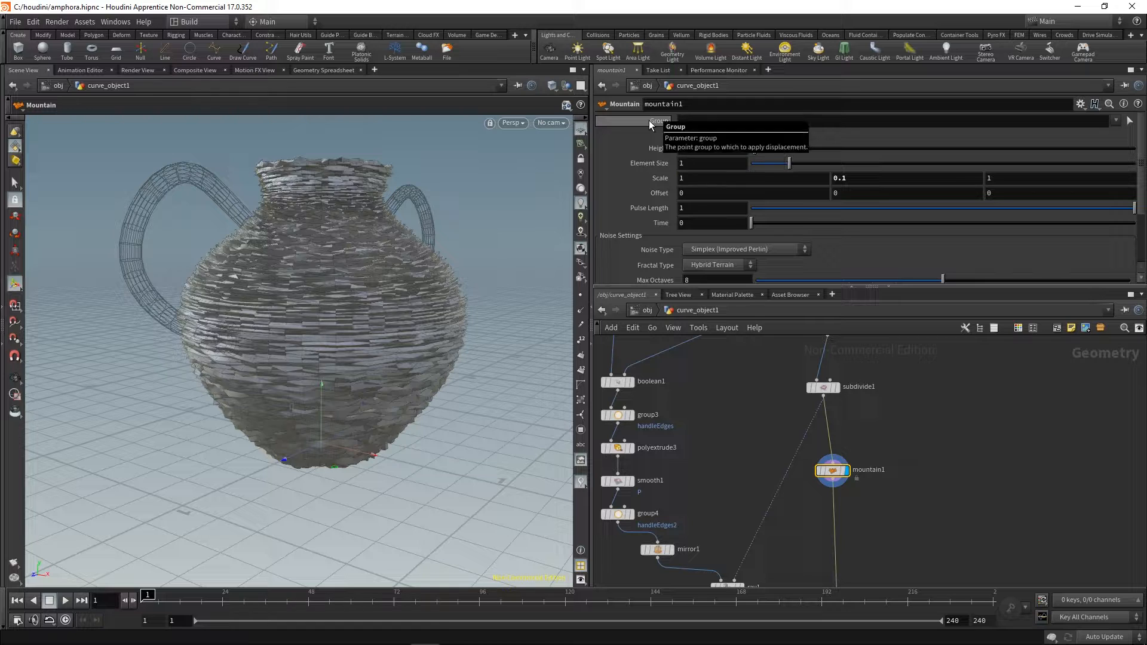
pyautogui.press('Return')
pyautogui.press('Escape')
pyautogui.moveTo(436, 343); pyautogui.dragTo(327, 308)
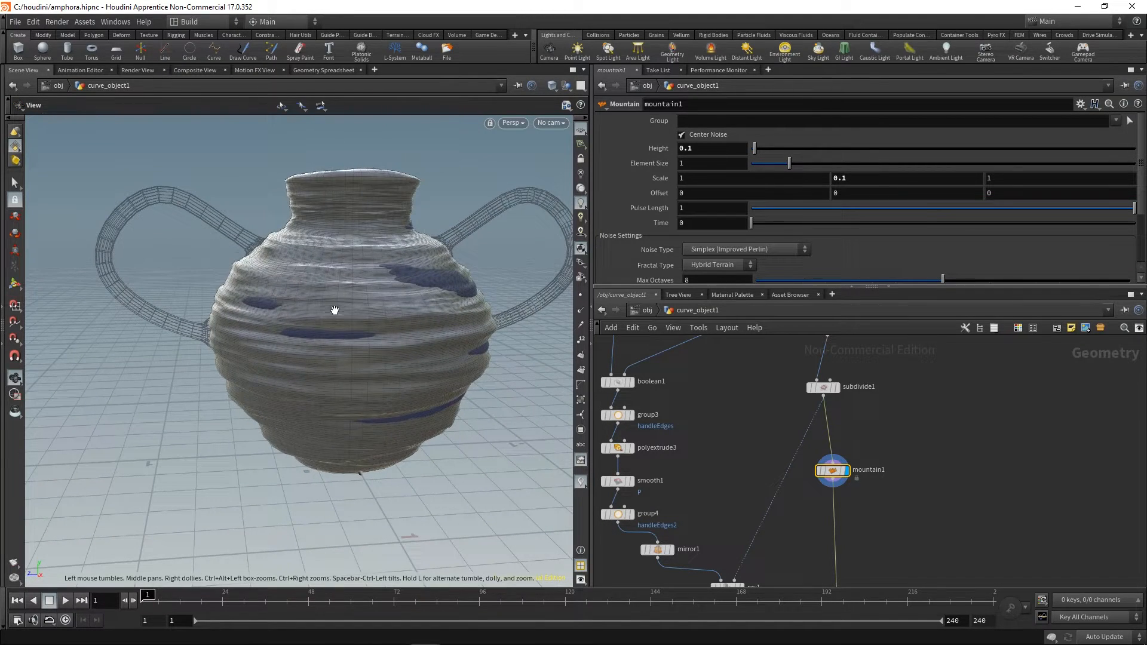
pyautogui.press('Return')
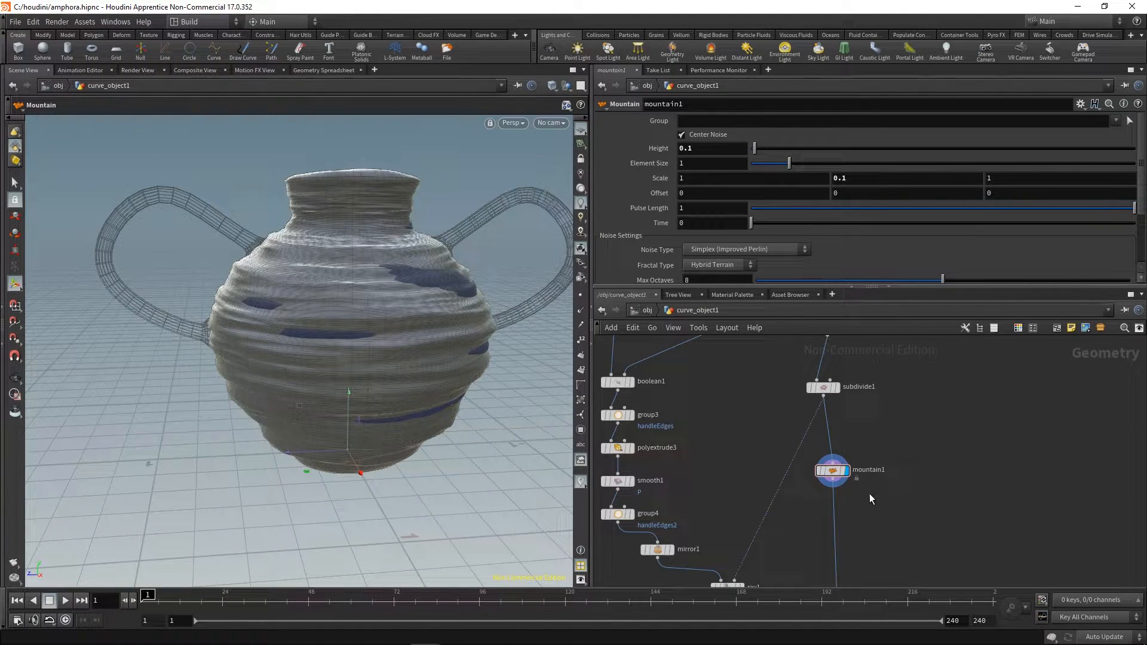
# - Pin the mountain1 node's parameters and display the merge1 node so the pot is viewed with its handles
pyautogui.moveTo(878, 435); pyautogui.dragTo(880, 422, button='middle')
pyautogui.click(834, 457)
pyautogui.click(1124, 85)
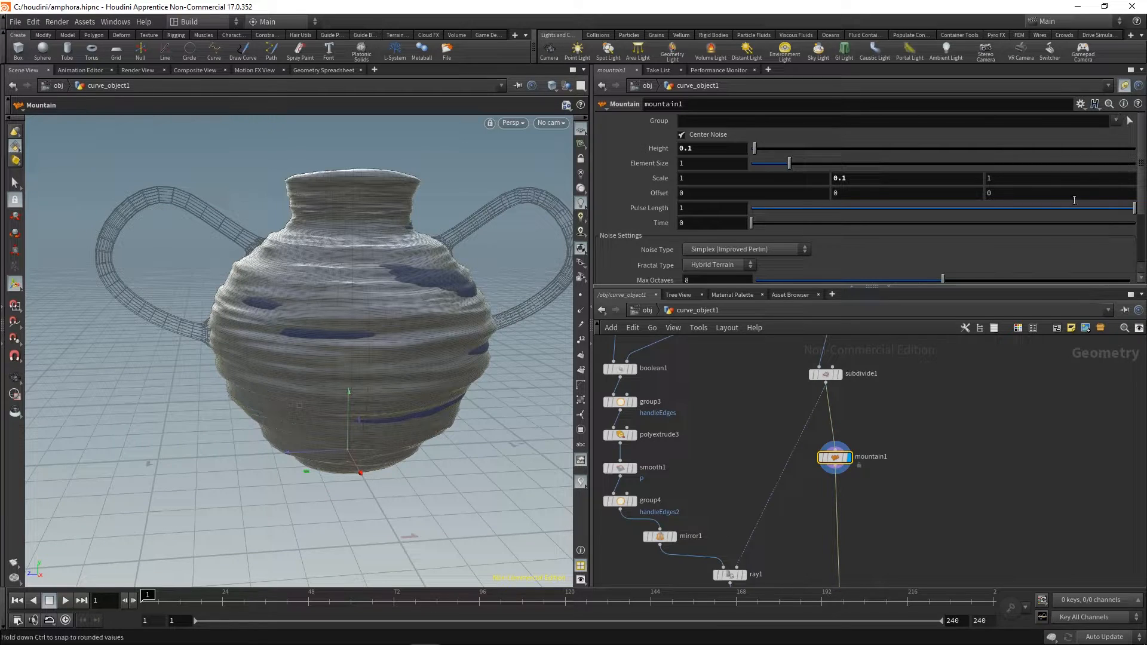
pyautogui.moveTo(888, 586)
pyautogui.mouseDown(button='middle')
pyautogui.moveTo(888, 409)
pyautogui.moveTo(890, 524)
pyautogui.mouseUp(button='middle')
pyautogui.press('r')
pyautogui.click(842, 479)
pyautogui.moveTo(847, 469); pyautogui.dragTo(800, 530)
pyautogui.press('Escape')
pyautogui.moveTo(446, 257); pyautogui.dragTo(418, 333)
pyautogui.press('Return')
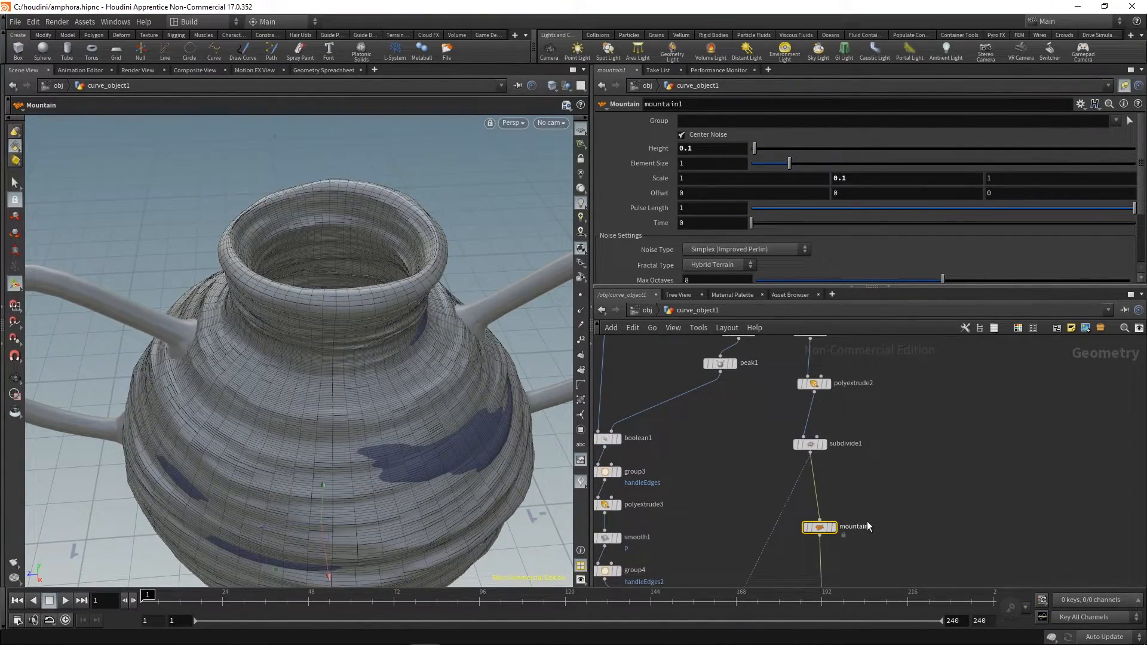
# - Set the mountain1 node's Height to 0.05 and check the noise on the unselected, smoothly shaded pot
pyautogui.moveTo(861, 480); pyautogui.dragTo(883, 427, button='middle')
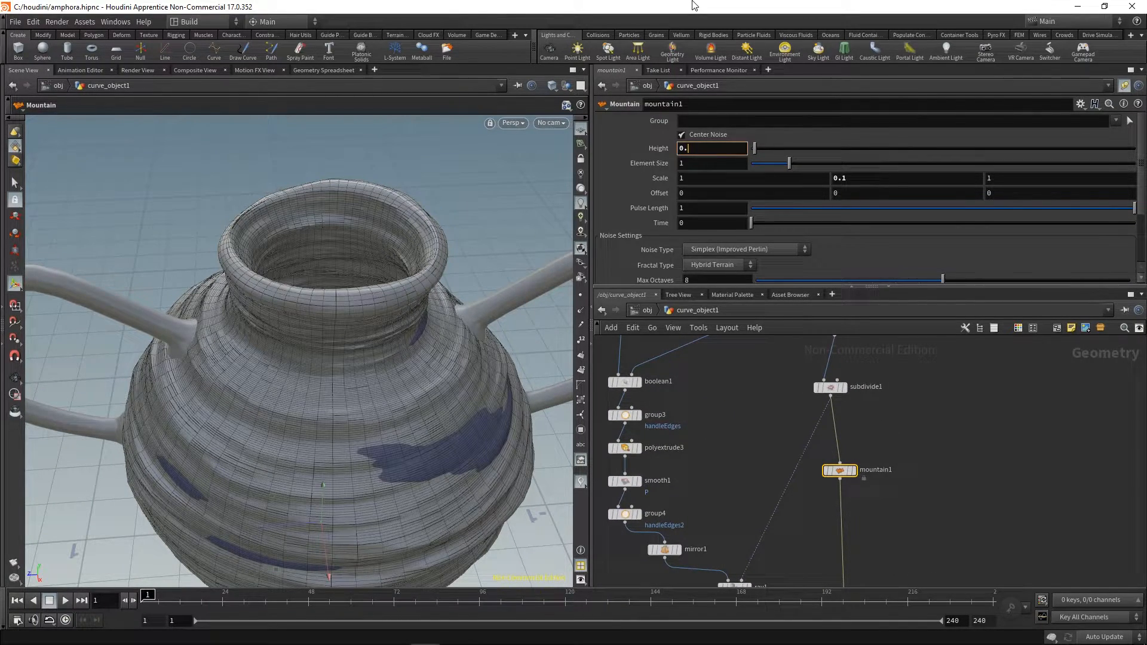
pyautogui.press('Return')
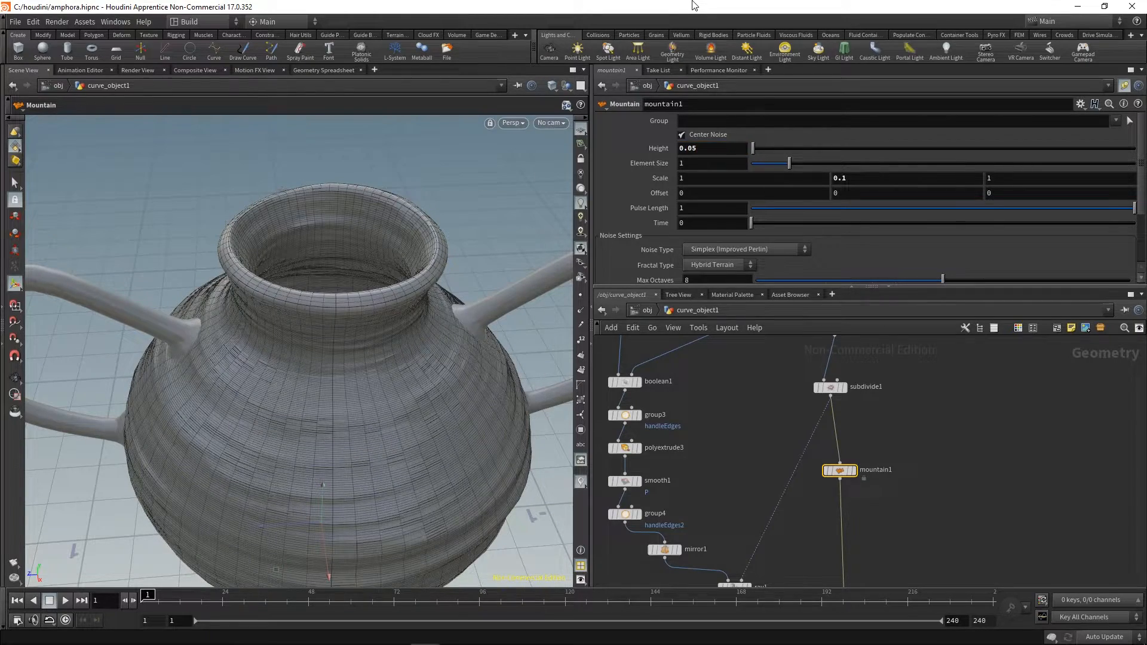
pyautogui.press('Escape')
pyautogui.scroll(-8, 378, 325)
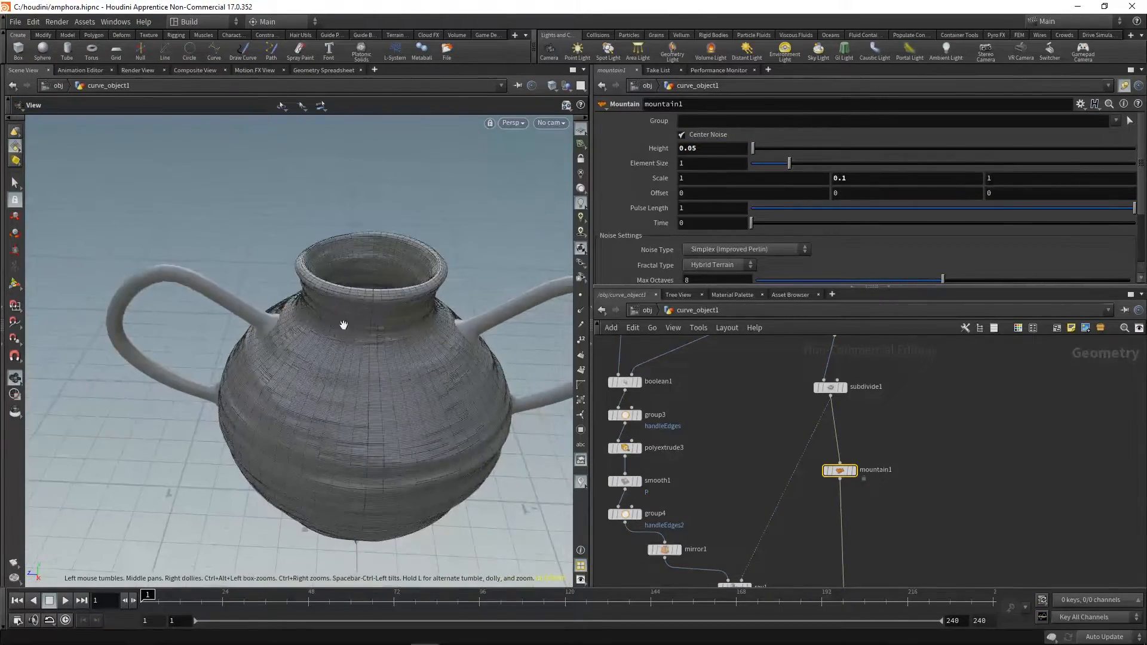
pyautogui.moveTo(384, 328); pyautogui.dragTo(410, 269)
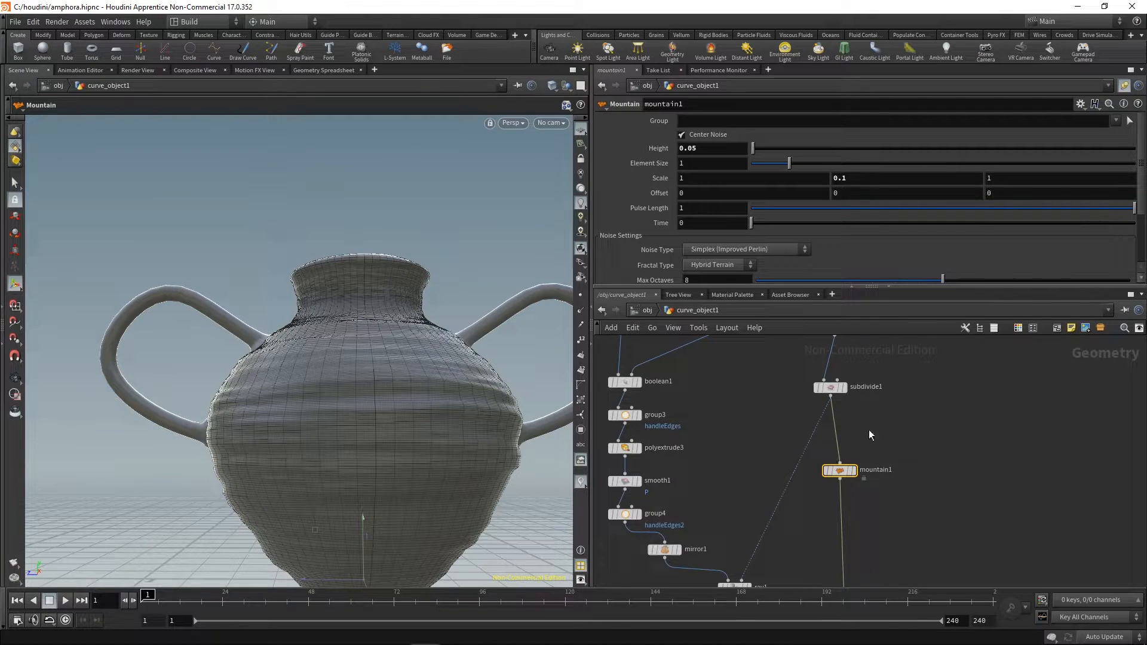
pyautogui.click(951, 420)
pyautogui.moveTo(412, 418); pyautogui.dragTo(498, 285)
pyautogui.moveTo(391, 349)
pyautogui.mouseDown()
pyautogui.moveTo(390, 262)
pyautogui.moveTo(382, 343)
pyautogui.moveTo(397, 345)
pyautogui.mouseUp()
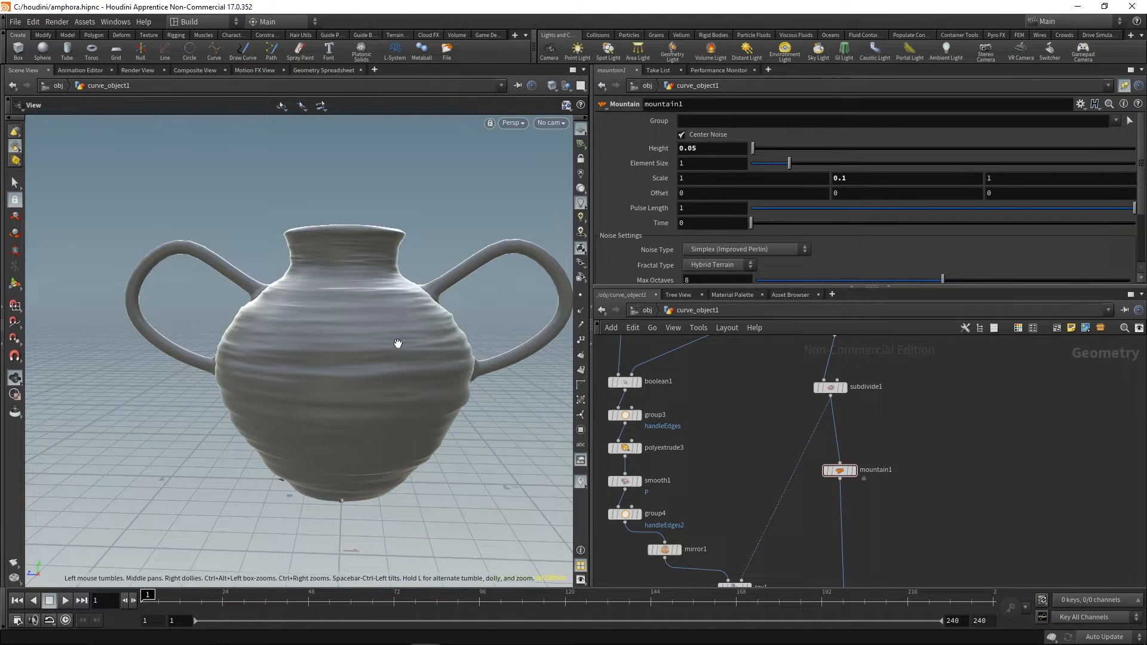
# - Try a Height of 0.01 on the mountain1 node, and set it to 0.02
pyautogui.moveTo(692, 153); pyautogui.dragTo(753, 172)
pyautogui.write('1')
pyautogui.press('Return')
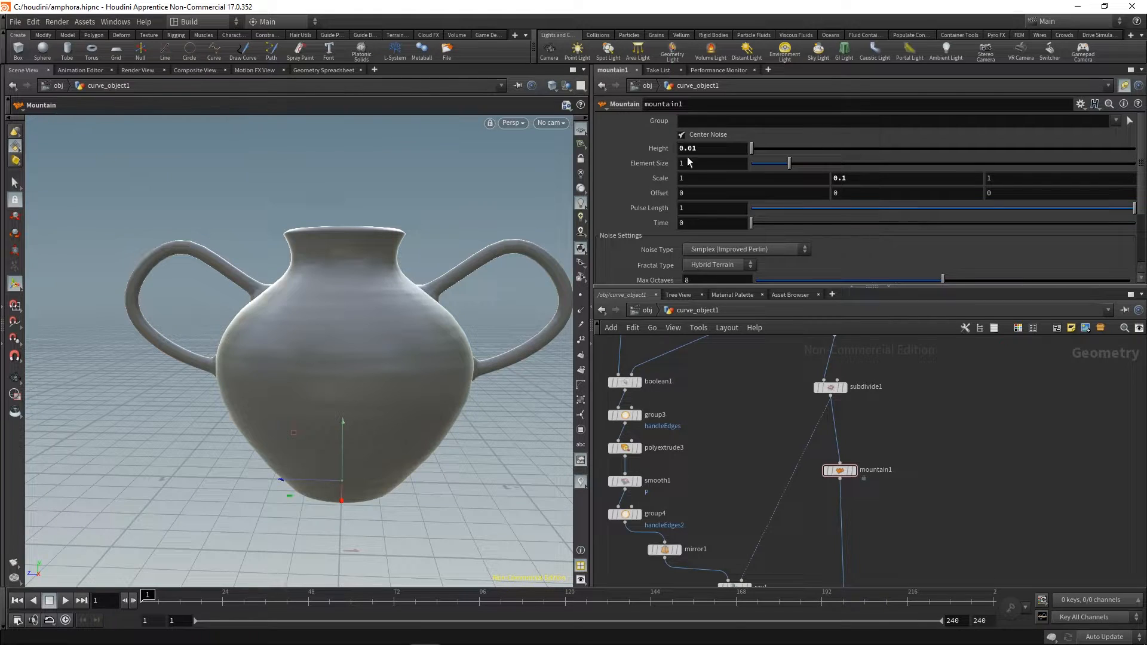
pyautogui.write('2')
pyautogui.press('Return')
pyautogui.moveTo(333, 325); pyautogui.dragTo(216, 304)
# - Duplicate the mountain1 node and insert the copy between mirror1 and ray1 in the handle branch
pyautogui.moveTo(704, 531); pyautogui.dragTo(766, 352, button='middle')
pyautogui.moveTo(716, 481)
pyautogui.mouseDown(button='middle')
pyautogui.moveTo(676, 546)
pyautogui.moveTo(704, 557)
pyautogui.moveTo(691, 517)
pyautogui.moveTo(732, 491)
pyautogui.mouseUp(button='middle')
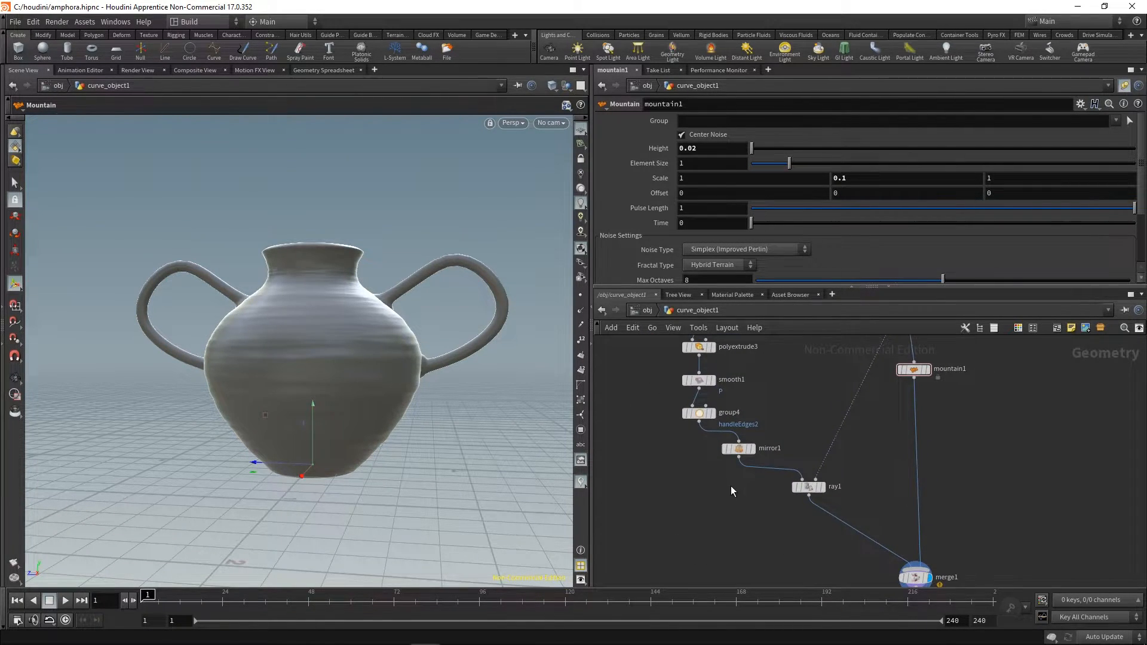
pyautogui.moveTo(738, 450); pyautogui.dragTo(711, 454)
pyautogui.keyDown('alt'); pyautogui.moveTo(916, 369); pyautogui.dragTo(729, 505); pyautogui.keyUp('alt')
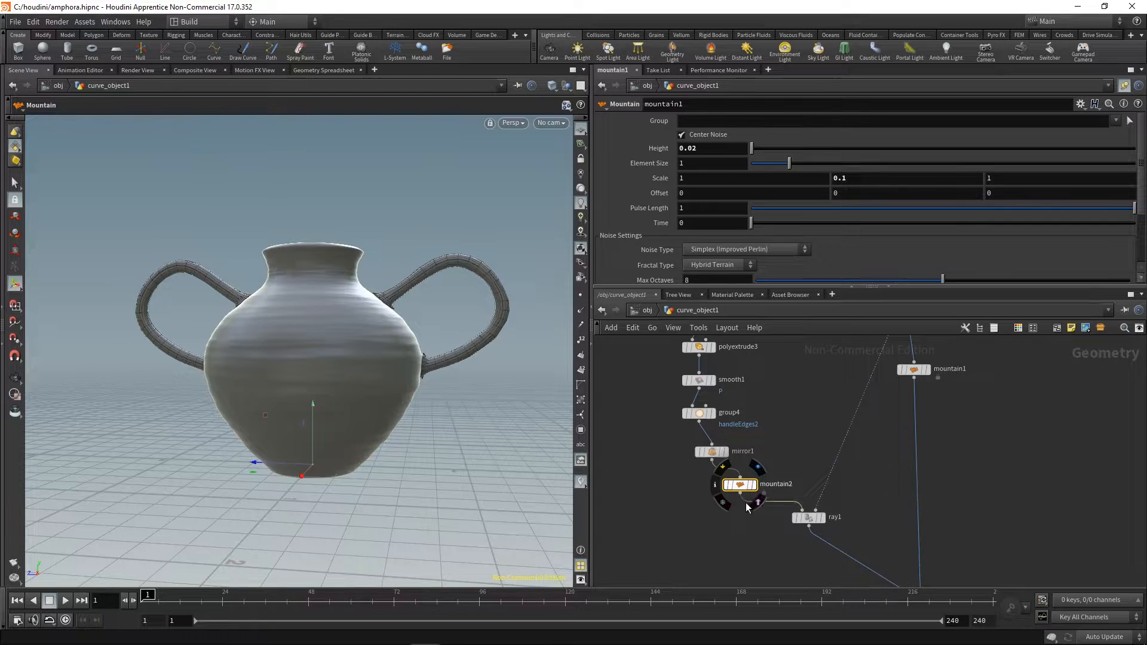
pyautogui.click(790, 447)
# - Try a Y Scale of 1 on the mountain1 node, and undo the change
pyautogui.keyDown('alt'); pyautogui.moveTo(378, 289); pyautogui.dragTo(557, 242); pyautogui.keyUp('alt')
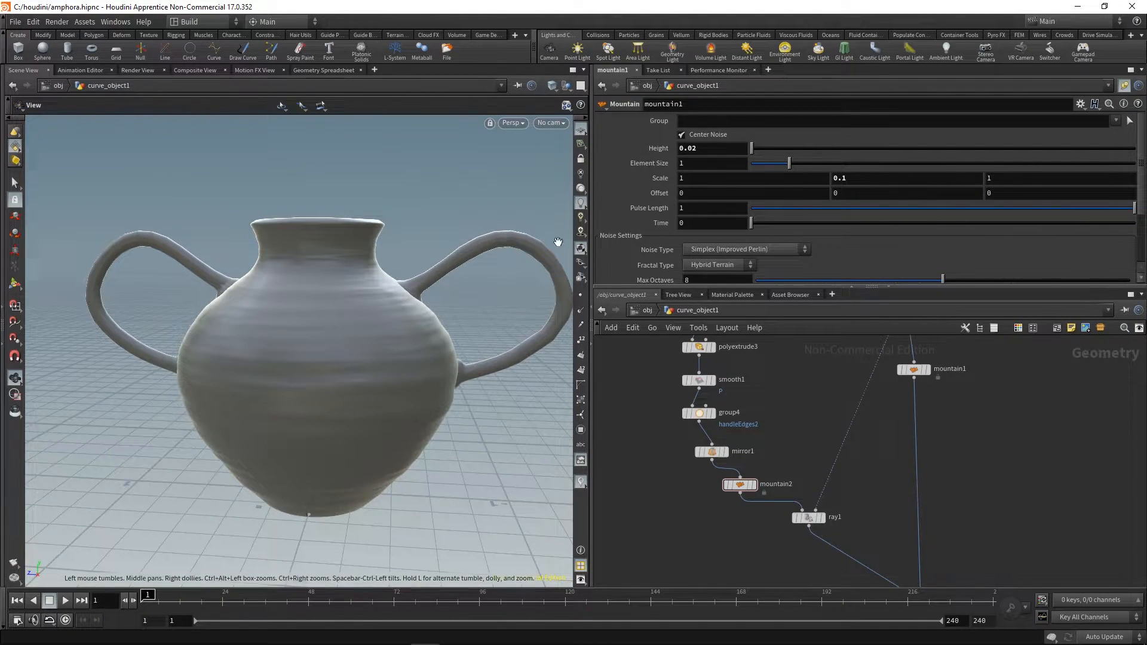
pyautogui.doubleClick(842, 178)
pyautogui.write('1')
pyautogui.press('Return')
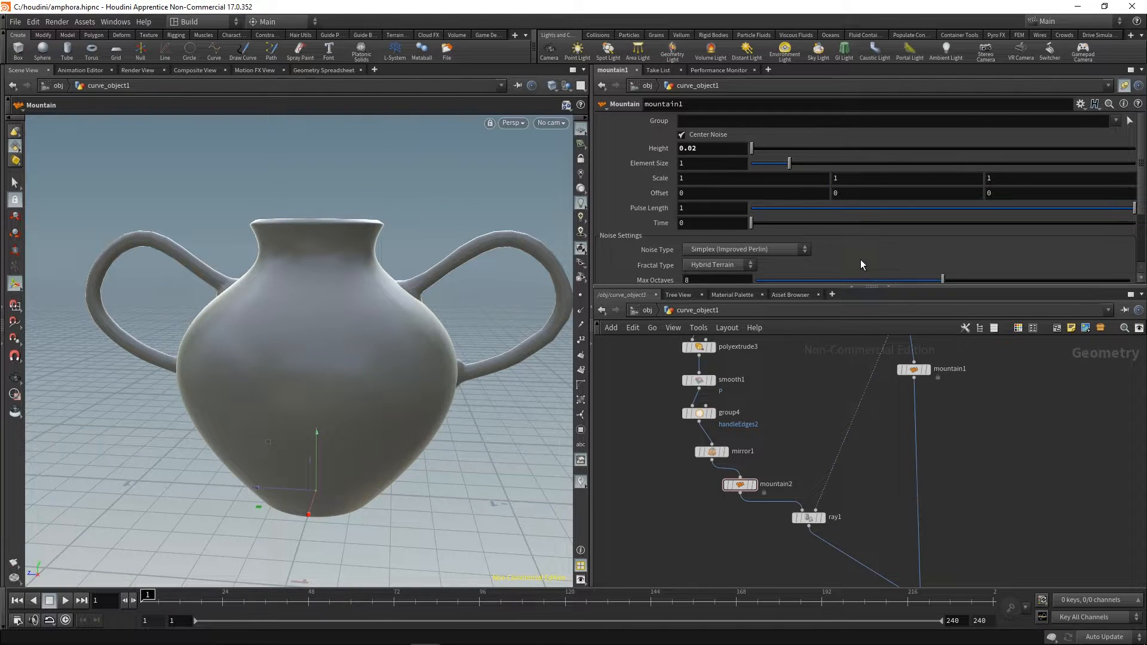
pyautogui.moveTo(791, 442)
pyautogui.mouseDown(button='middle')
pyautogui.moveTo(802, 402)
pyautogui.moveTo(786, 432)
pyautogui.mouseUp(button='middle')
pyautogui.scroll(-2, 794, 412)
pyautogui.hotkey('ctrl', 'z')
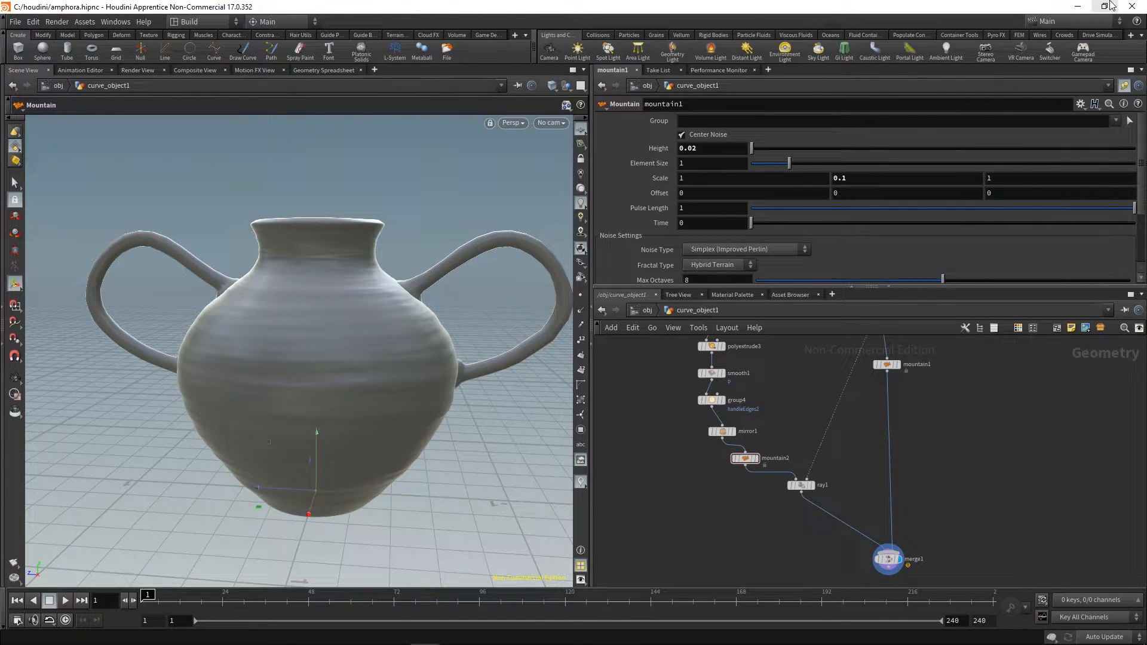
# - Show the mountain2 node's parameters and set its Y Scale to 1
pyautogui.click(744, 458)
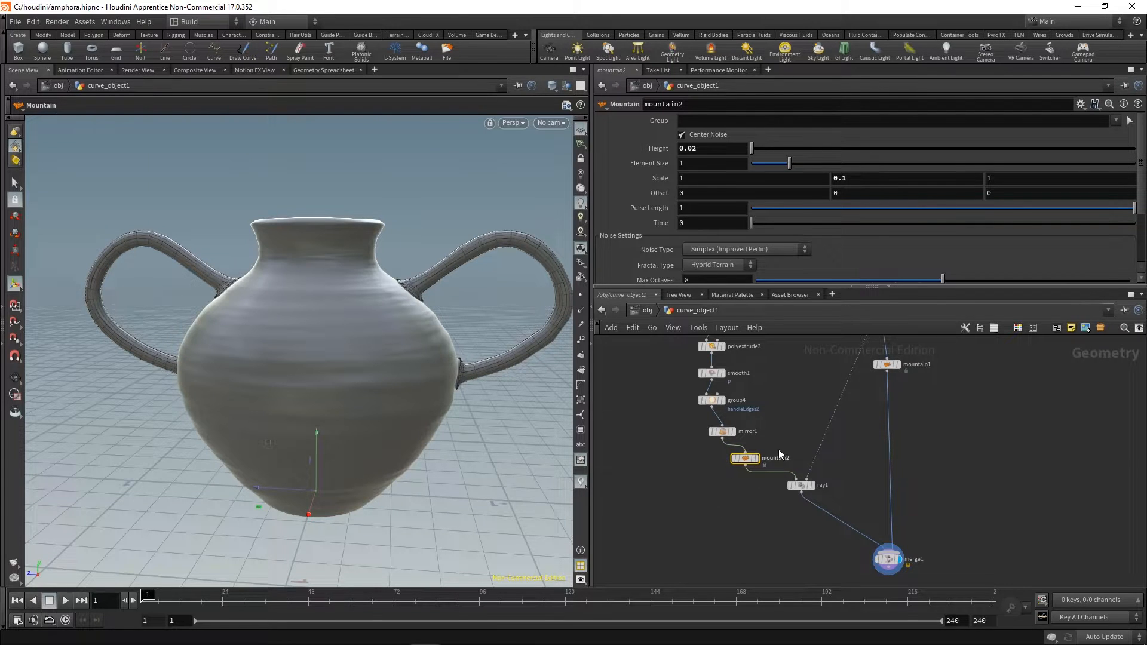
pyautogui.doubleClick(842, 178)
pyautogui.write('1')
pyautogui.press('Return')
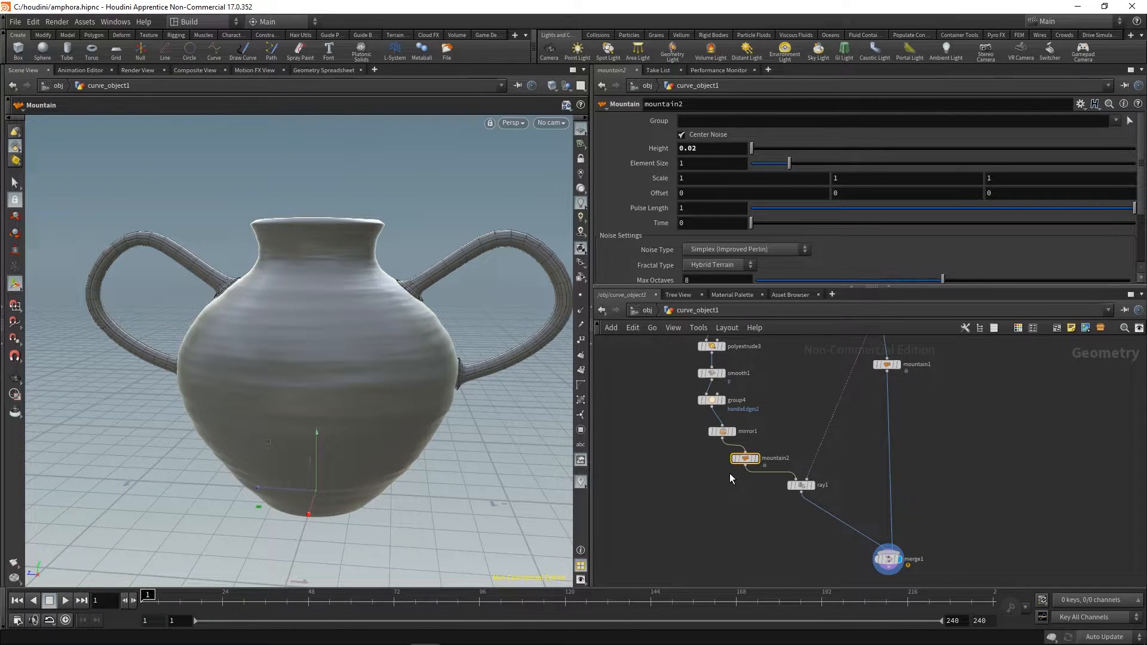
# - Set the mountain2 node's Element Size to 0.1 and its Height to 0.1
pyautogui.click(714, 165)
pyautogui.write('0.1')
pyautogui.press('Return')
pyautogui.click(715, 147)
pyautogui.press('Return')
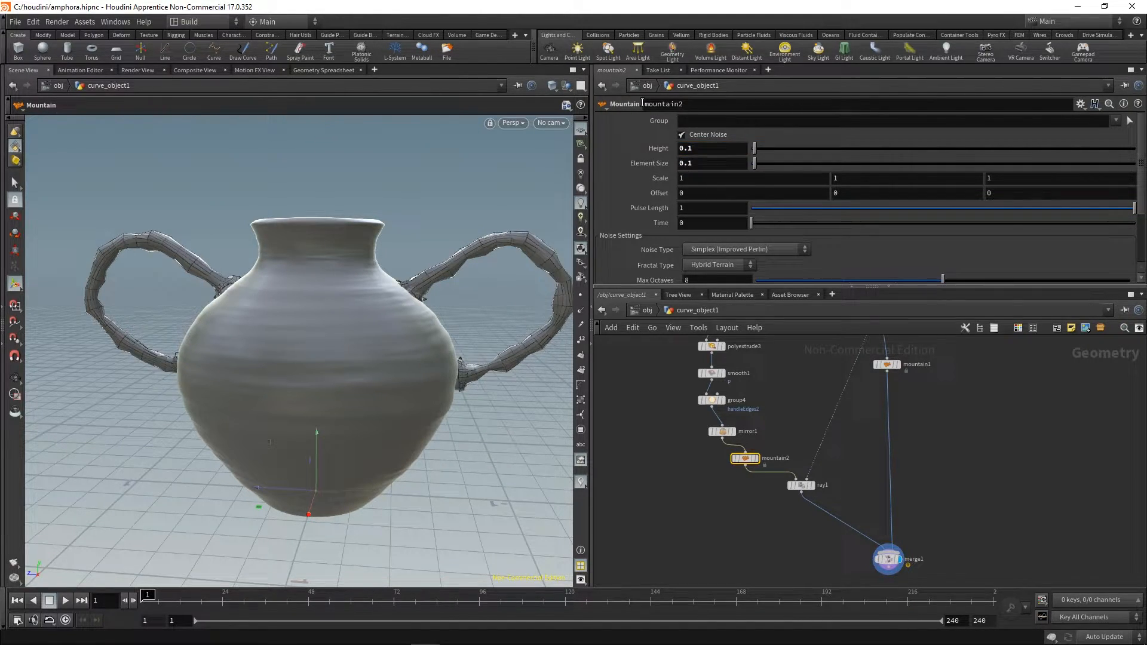
# - Try a Height of 0.01 on the mountain2 node, and raise it to 0.02
pyautogui.click(685, 144)
pyautogui.write('0.01')
pyautogui.press('Return')
pyautogui.click(790, 378)
pyautogui.keyDown('alt'); pyautogui.moveTo(532, 349); pyautogui.dragTo(471, 281); pyautogui.keyUp('alt')
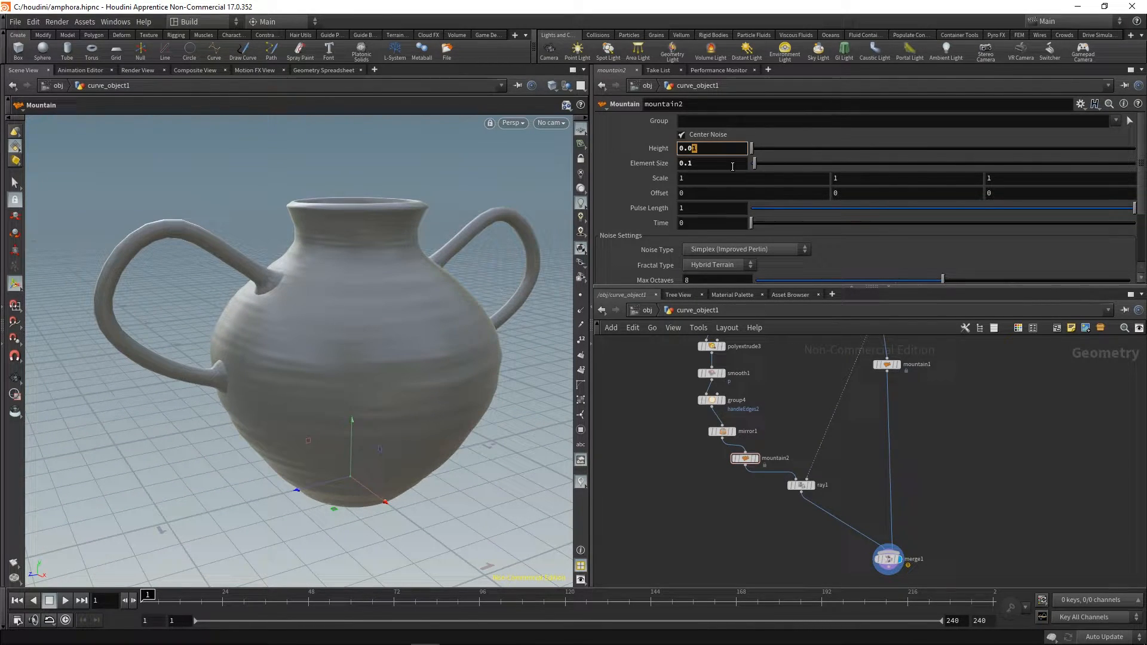
pyautogui.write('0.02')
pyautogui.press('Return')
pyautogui.keyDown('alt'); pyautogui.moveTo(410, 287); pyautogui.dragTo(436, 345); pyautogui.keyUp('alt')
# - Set the mountain2 node's Element Size to 1 and its Height to 0.05
pyautogui.doubleClick(708, 165)
pyautogui.write('1')
pyautogui.press('Return')
pyautogui.moveTo(708, 148)
pyautogui.mouseDown(button='middle')
pyautogui.moveTo(751, 146)
pyautogui.moveTo(724, 145)
pyautogui.moveTo(726, 156)
pyautogui.mouseUp(button='middle')
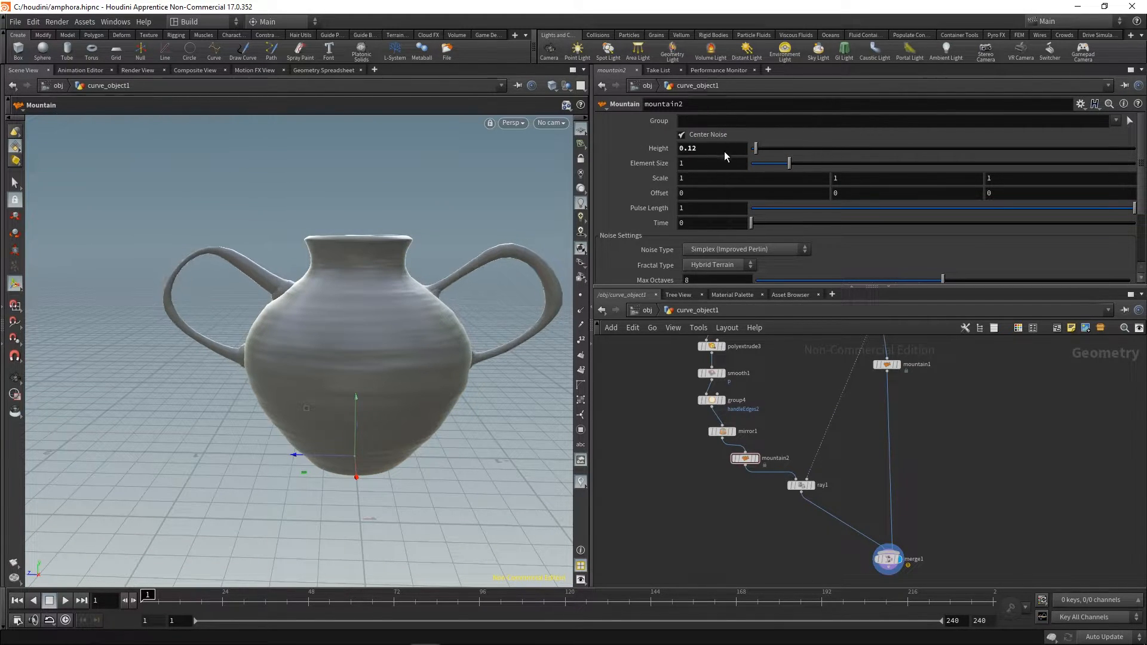
pyautogui.doubleClick(700, 149)
pyautogui.press('Return')
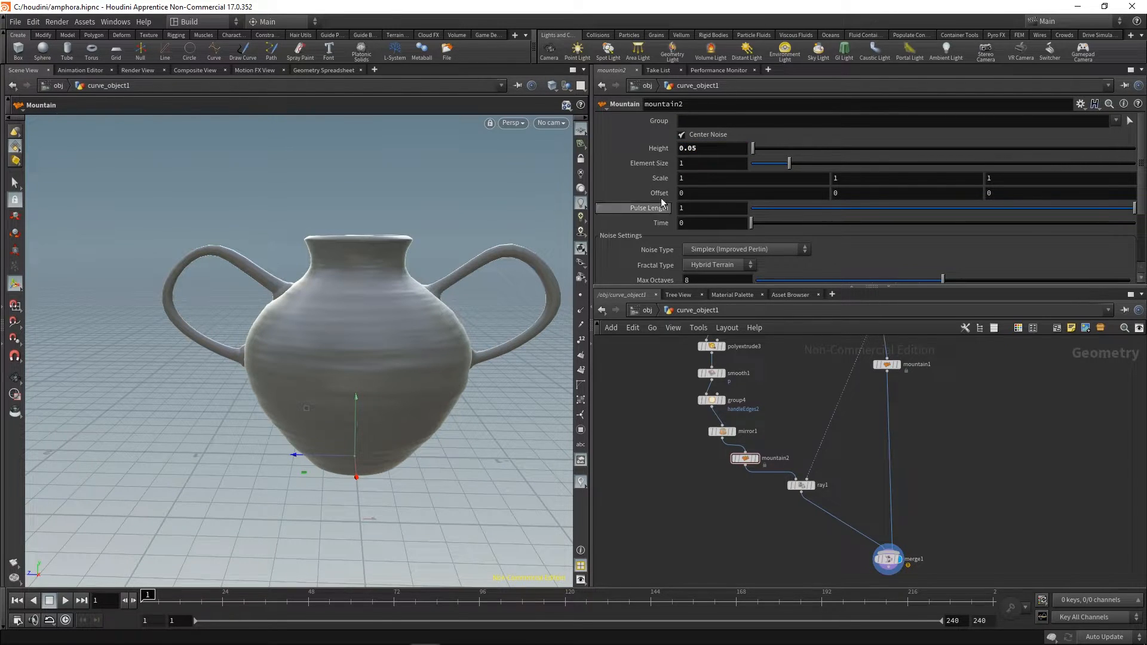
# - Set the mountain2 node's Element Size to about 2.23 and its Height to 0.02, and check the handles from several angles
pyautogui.moveTo(789, 163); pyautogui.dragTo(836, 157)
pyautogui.press('Escape')
pyautogui.moveTo(327, 324); pyautogui.dragTo(384, 327)
pyautogui.scroll(3, 384, 328)
pyautogui.press('Return')
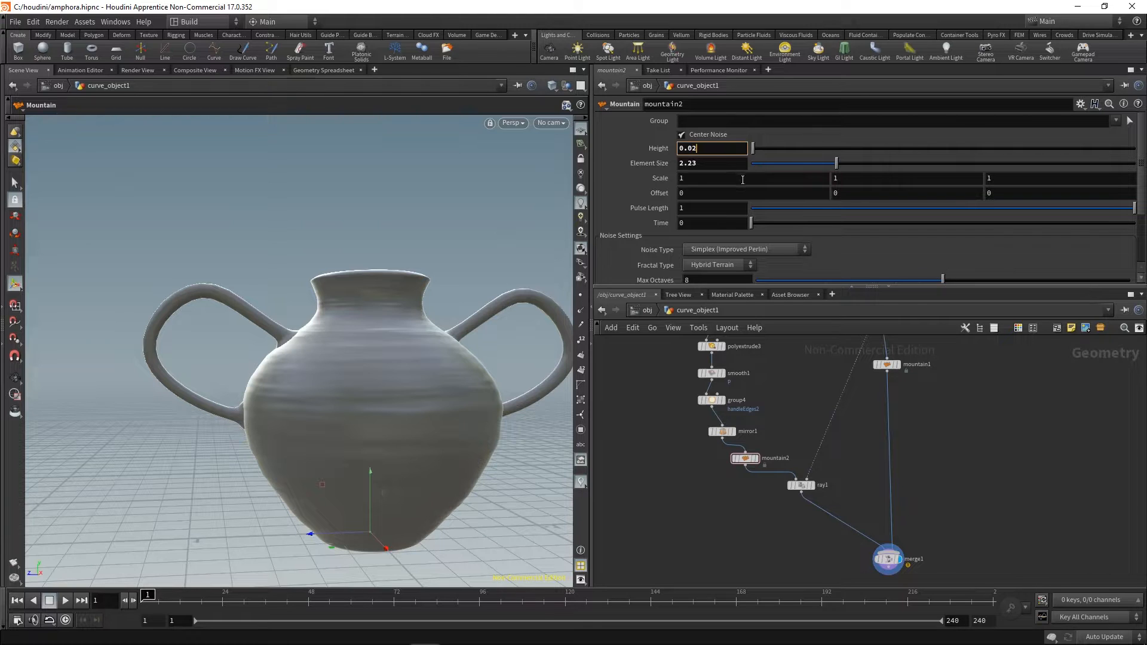
pyautogui.press('Escape')
pyautogui.scroll(-2, 440, 307)
pyautogui.moveTo(440, 306); pyautogui.dragTo(335, 361)
pyautogui.press('Return')
pyautogui.press('Escape')
pyautogui.moveTo(543, 348); pyautogui.dragTo(468, 325)
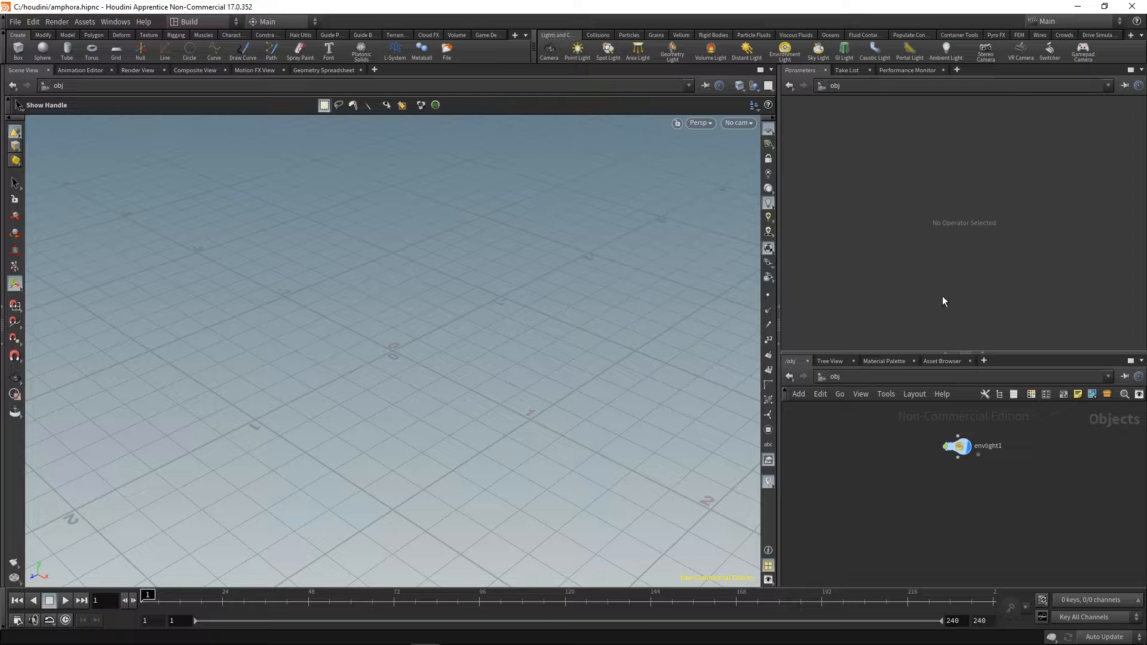
# - Create a polygon circle at the origin of the empty scene and orient it to the ZX Plane
pyautogui.click(187, 54)
pyautogui.click(401, 371)
pyautogui.click(326, 106)
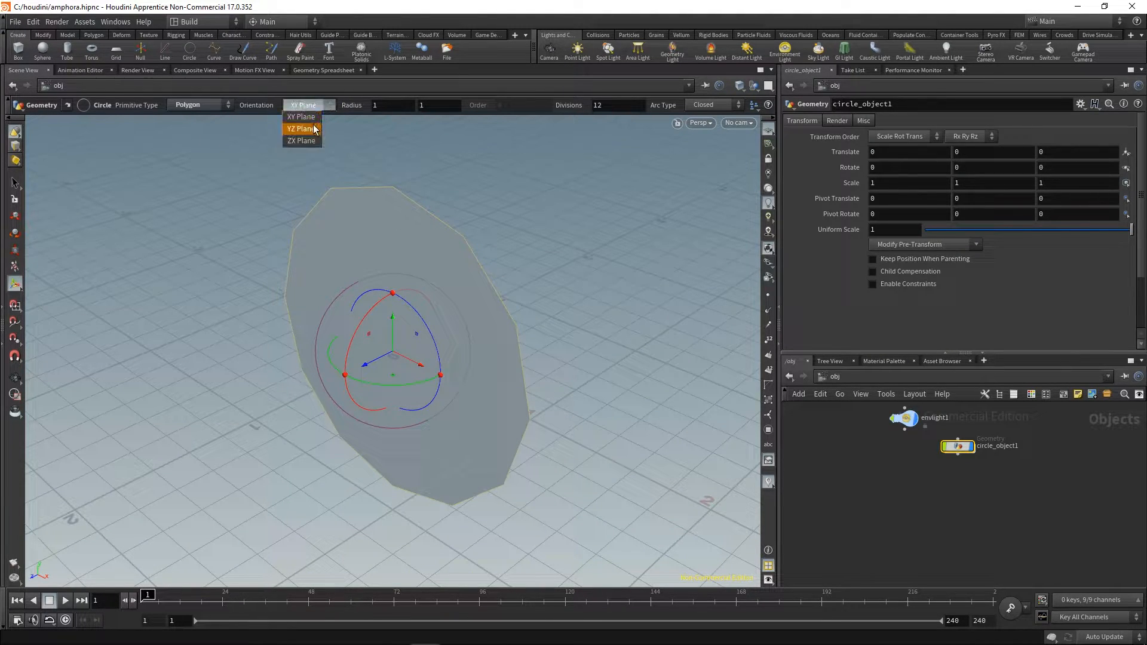
pyautogui.click(305, 127)
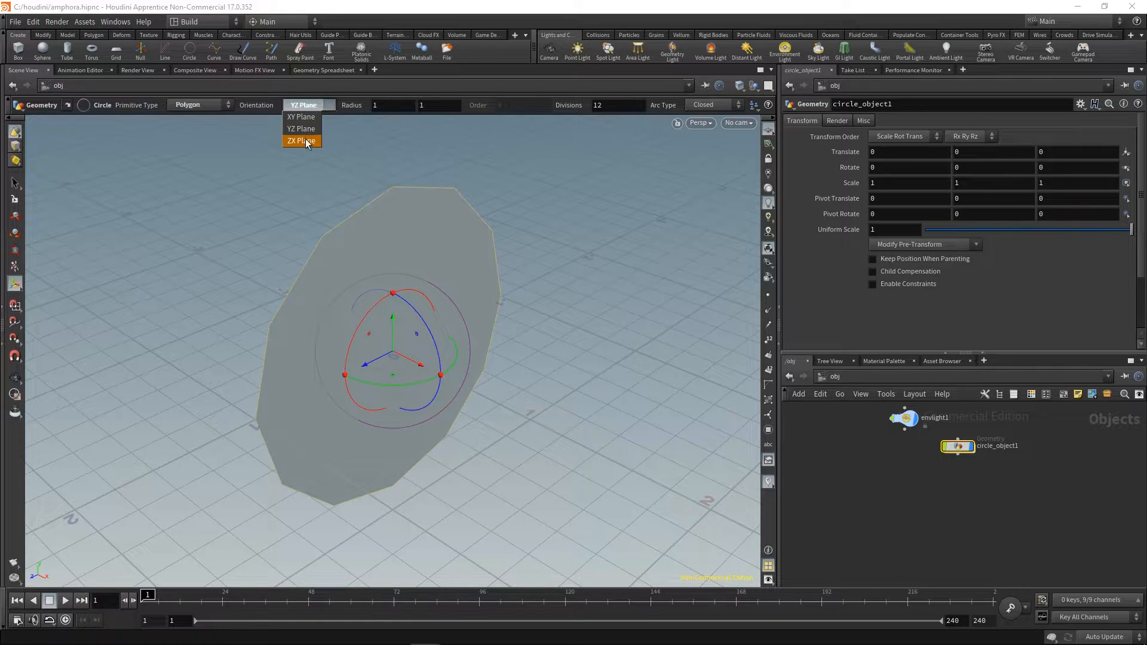
pyautogui.click(301, 140)
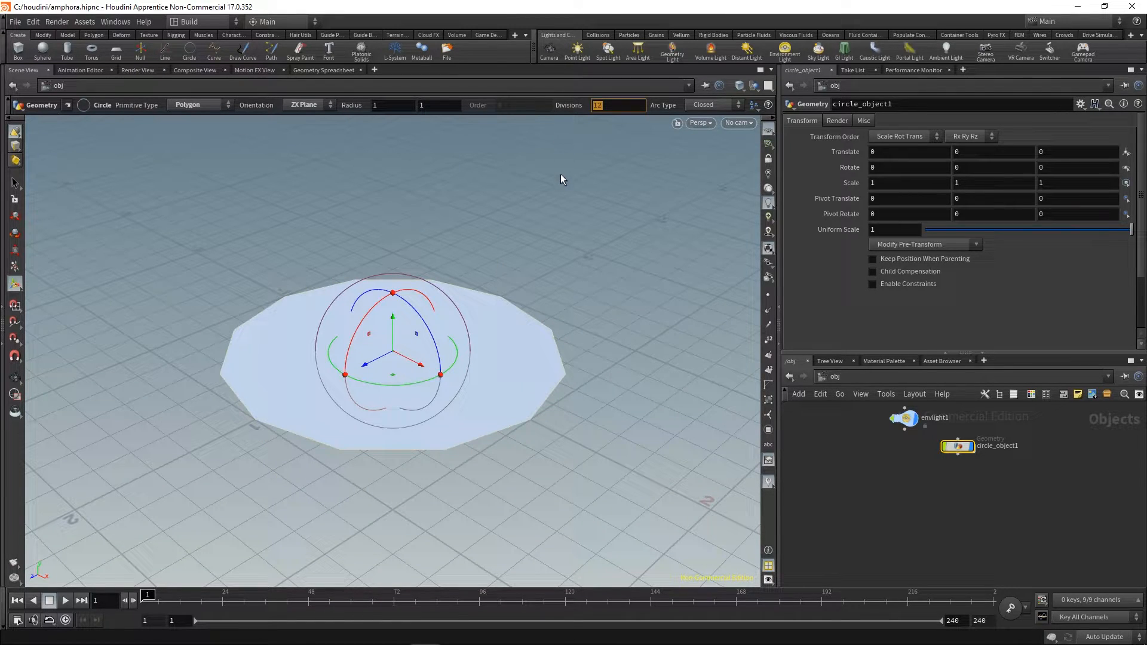
# - Set the circle's Divisions to 8 and reset the viewport to its home view
pyautogui.write('8')
pyautogui.press('Return')
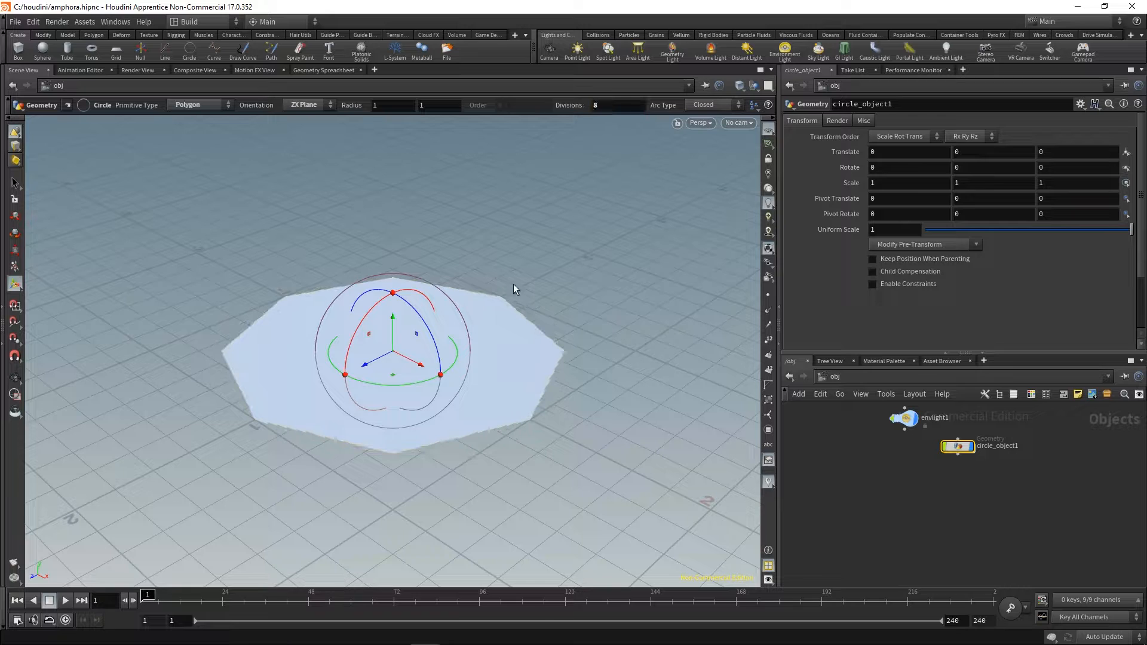
pyautogui.hotkey('space', 'h')
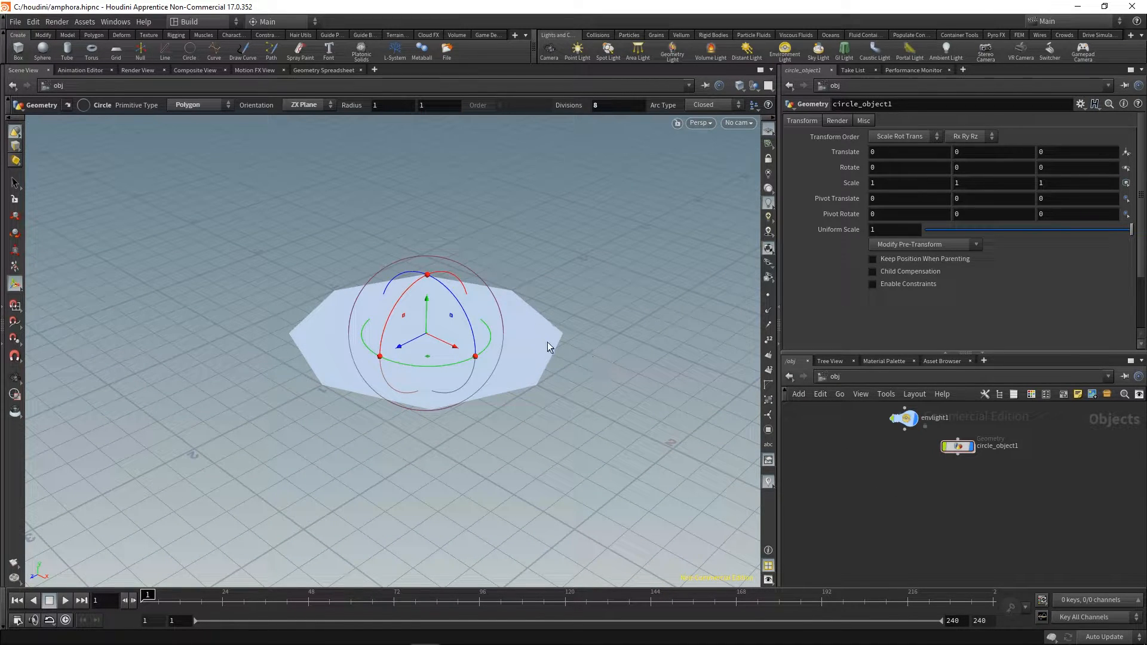
# - Undo the accidental move of the circle and go inside its object to the geometry network
pyautogui.moveTo(579, 350); pyautogui.dragTo(576, 360, button='middle')
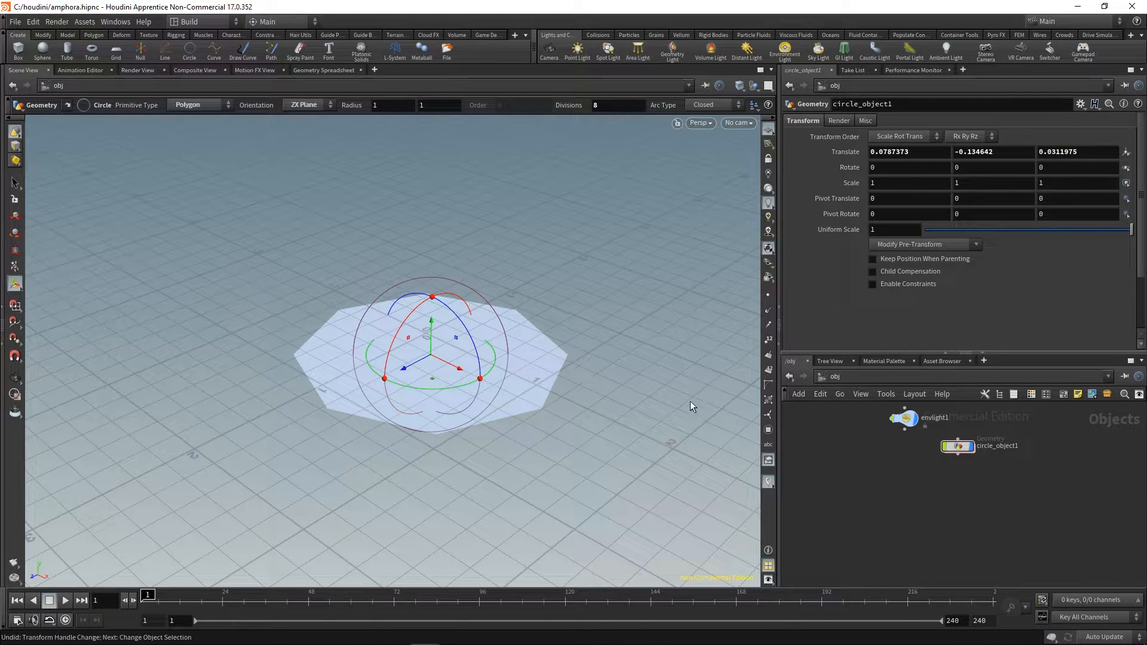
pyautogui.hotkey('ctrl', 'z')
pyautogui.doubleClick(959, 449)
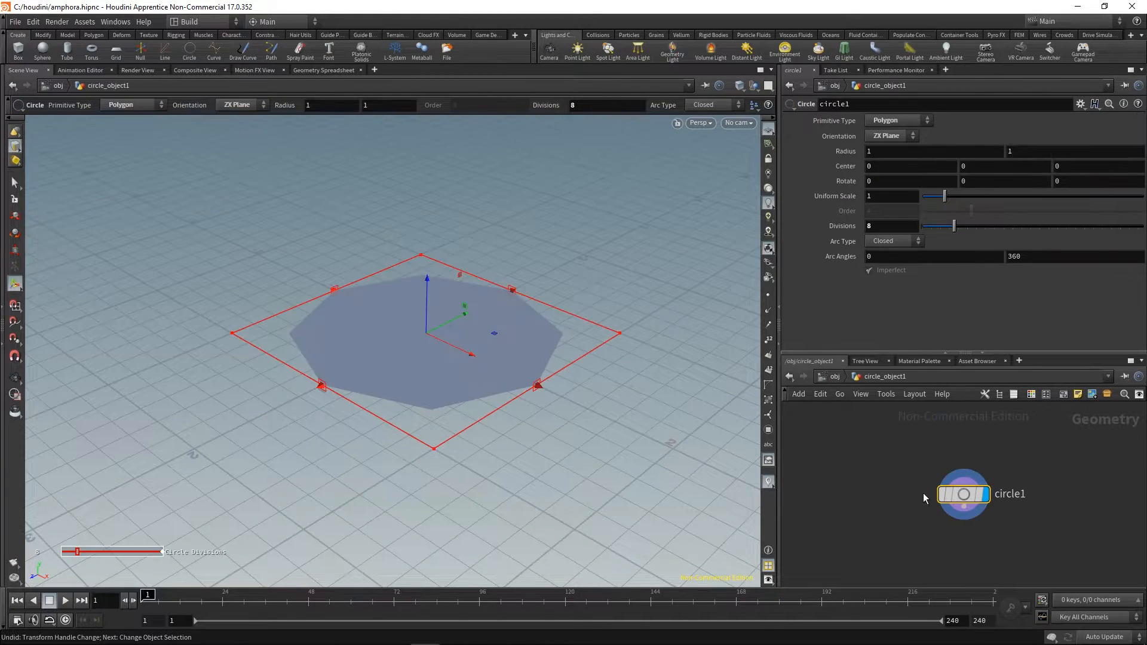
# - Select the circle's whole boundary edge loop and extrude it outward with PolyExtrude by a distance of about 0.27
pyautogui.press('s')
pyautogui.press('3')
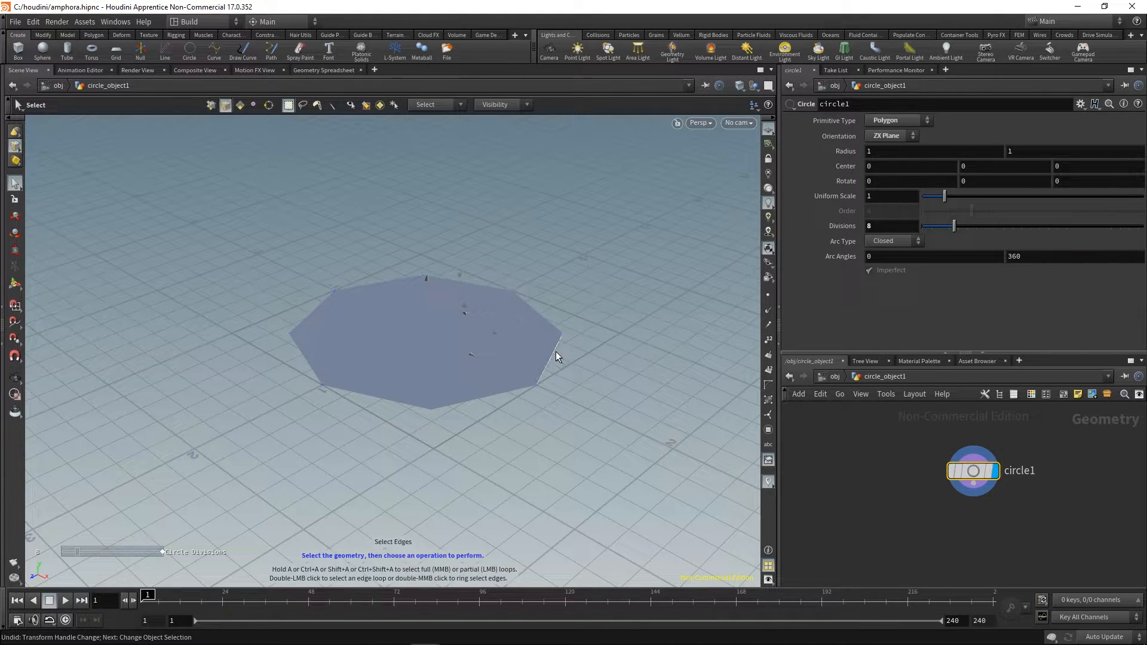
pyautogui.doubleClick(554, 354)
pyautogui.keyDown('alt'); pyautogui.moveTo(543, 370); pyautogui.dragTo(540, 417, button='middle'); pyautogui.keyUp('alt')
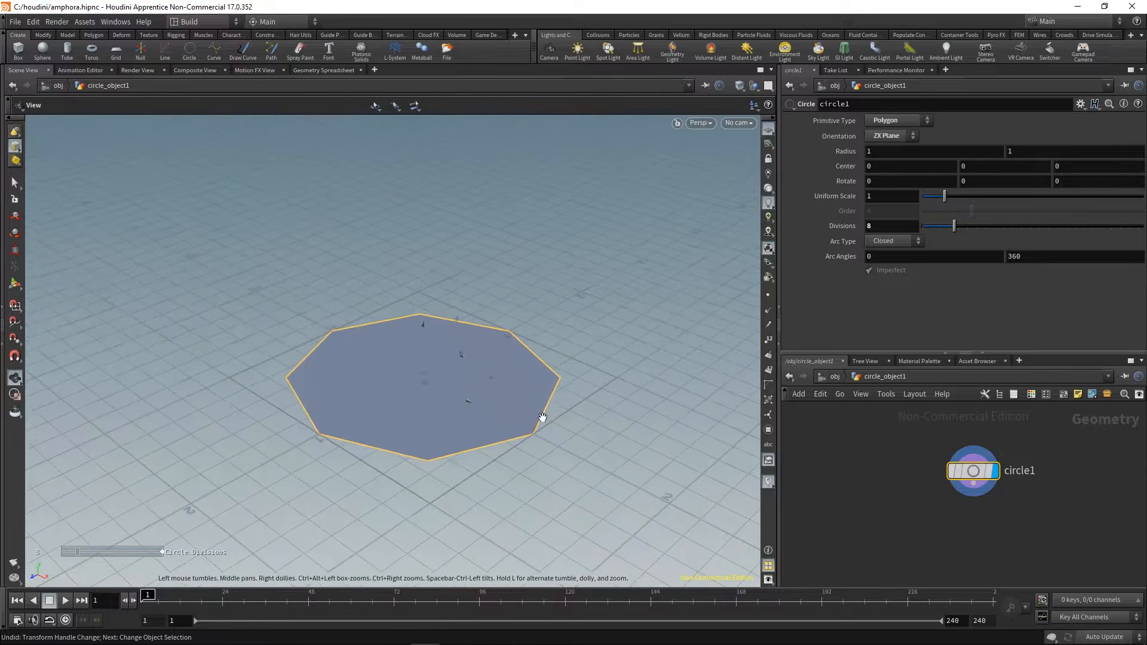
pyautogui.keyDown('alt'); pyautogui.moveTo(588, 354); pyautogui.dragTo(505, 367, button='right'); pyautogui.keyUp('alt')
pyautogui.keyDown('alt'); pyautogui.moveTo(505, 367); pyautogui.dragTo(474, 375); pyautogui.keyUp('alt')
pyautogui.press('q')
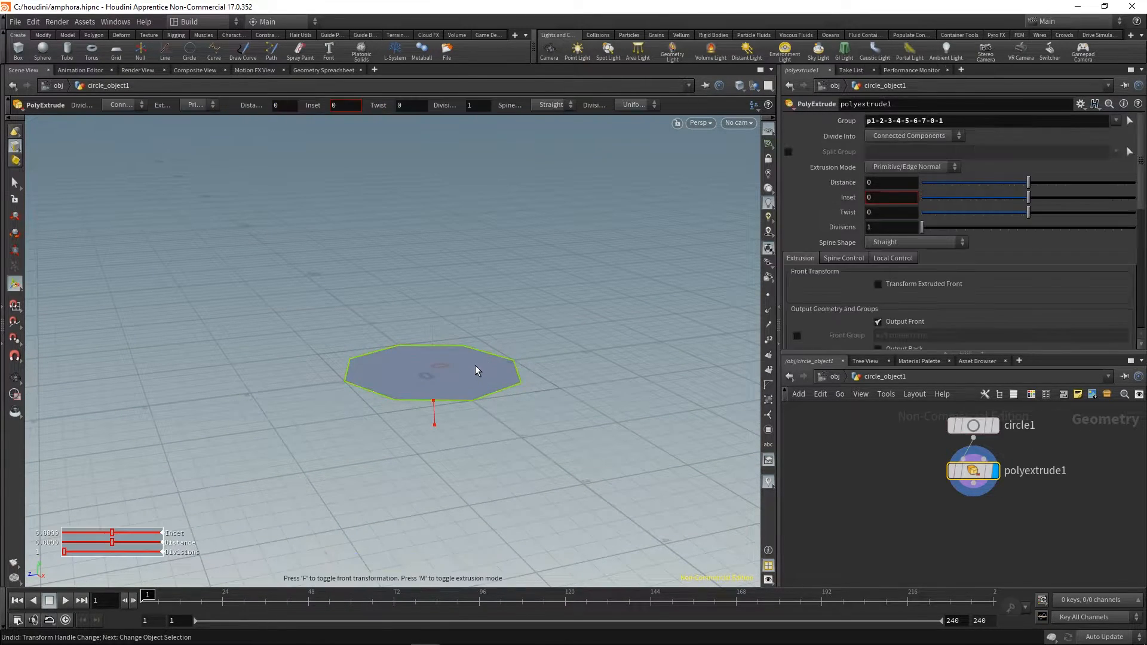
pyautogui.moveTo(436, 427); pyautogui.dragTo(442, 403)
# - Raise the extruded edge loop into a tall vessel wall and scale it outward to widen the upper rim
pyautogui.press('s')
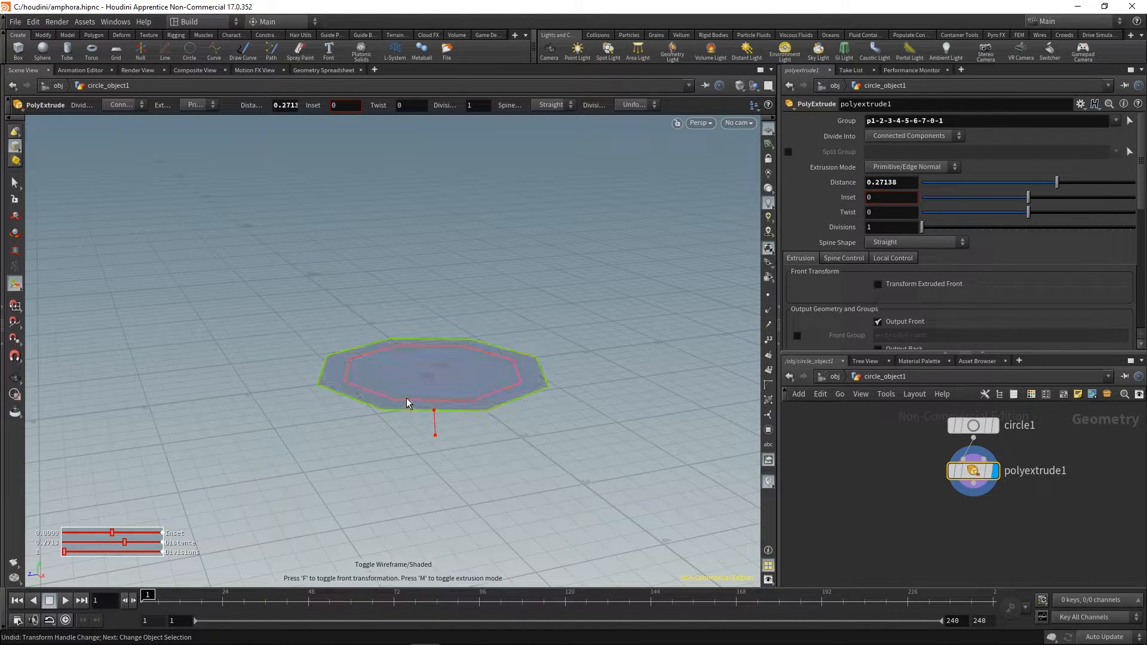
pyautogui.press('t')
pyautogui.moveTo(428, 403); pyautogui.dragTo(430, 270)
pyautogui.keyDown('alt'); pyautogui.moveTo(533, 308); pyautogui.dragTo(412, 363, button='right'); pyautogui.keyUp('alt')
pyautogui.keyDown('alt'); pyautogui.moveTo(486, 322); pyautogui.dragTo(436, 409, button='middle'); pyautogui.keyUp('alt')
pyautogui.keyDown('alt'); pyautogui.moveTo(435, 410); pyautogui.dragTo(540, 379); pyautogui.keyUp('alt')
pyautogui.press('e')
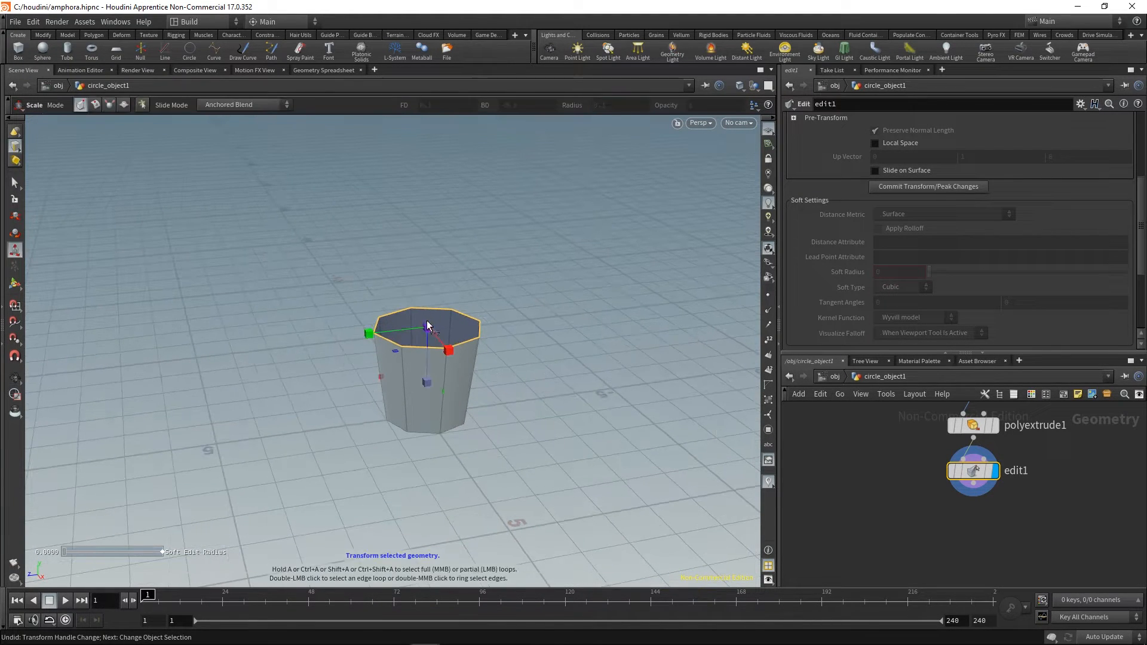
pyautogui.moveTo(430, 327); pyautogui.dragTo(443, 311)
# - Extrude the upper rim again, raising and scaling it inward to form a sloped shoulder with a narrow opening
pyautogui.press('q')
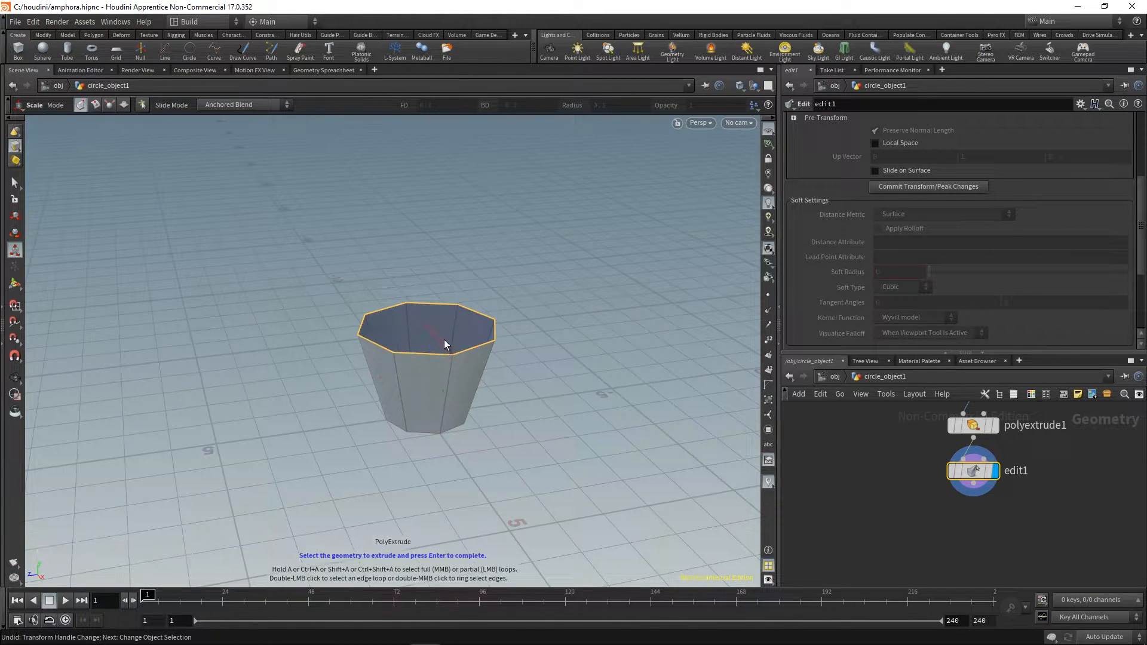
pyautogui.press('Return')
pyautogui.moveTo(428, 318)
pyautogui.mouseDown()
pyautogui.moveTo(423, 303)
pyautogui.moveTo(410, 333)
pyautogui.moveTo(431, 301)
pyautogui.moveTo(413, 303)
pyautogui.mouseUp()
pyautogui.press('e')
pyautogui.press('w')
pyautogui.press('e')
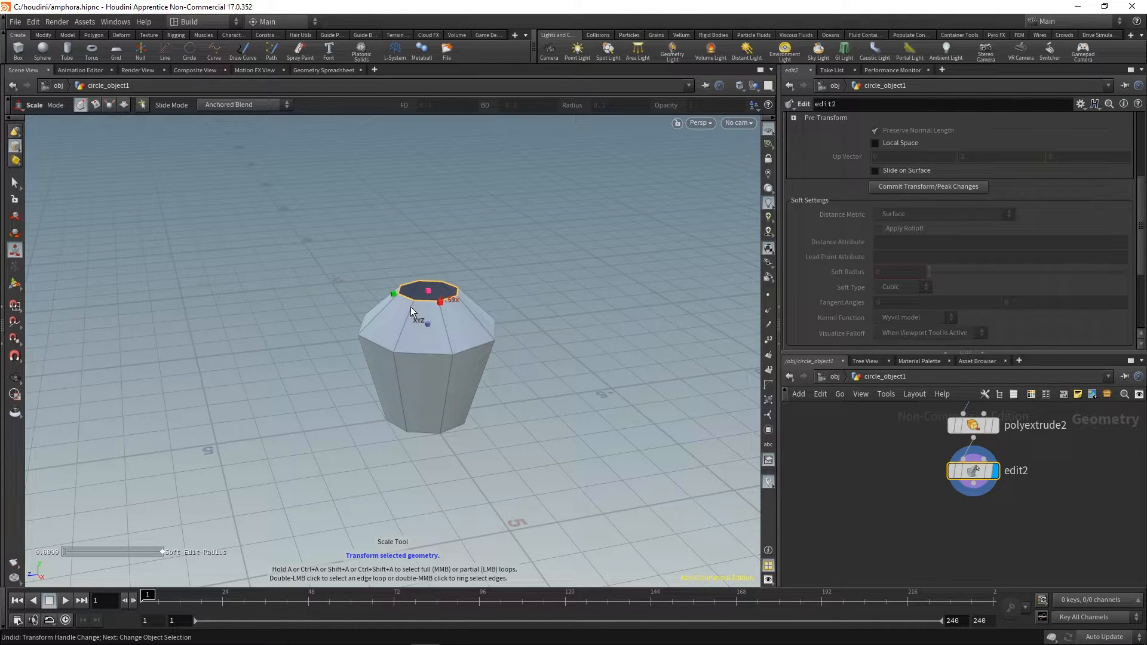
# - Extrude the narrow shoulder opening upward and shape it into a slightly flared neck
pyautogui.keyDown('alt'); pyautogui.moveTo(413, 326); pyautogui.dragTo(415, 336, button='middle'); pyautogui.keyUp('alt')
pyautogui.keyDown('alt'); pyautogui.moveTo(517, 332); pyautogui.dragTo(576, 369, button='right'); pyautogui.keyUp('alt')
pyautogui.keyDown('alt'); pyautogui.moveTo(427, 327); pyautogui.dragTo(446, 345, button='middle'); pyautogui.keyUp('alt')
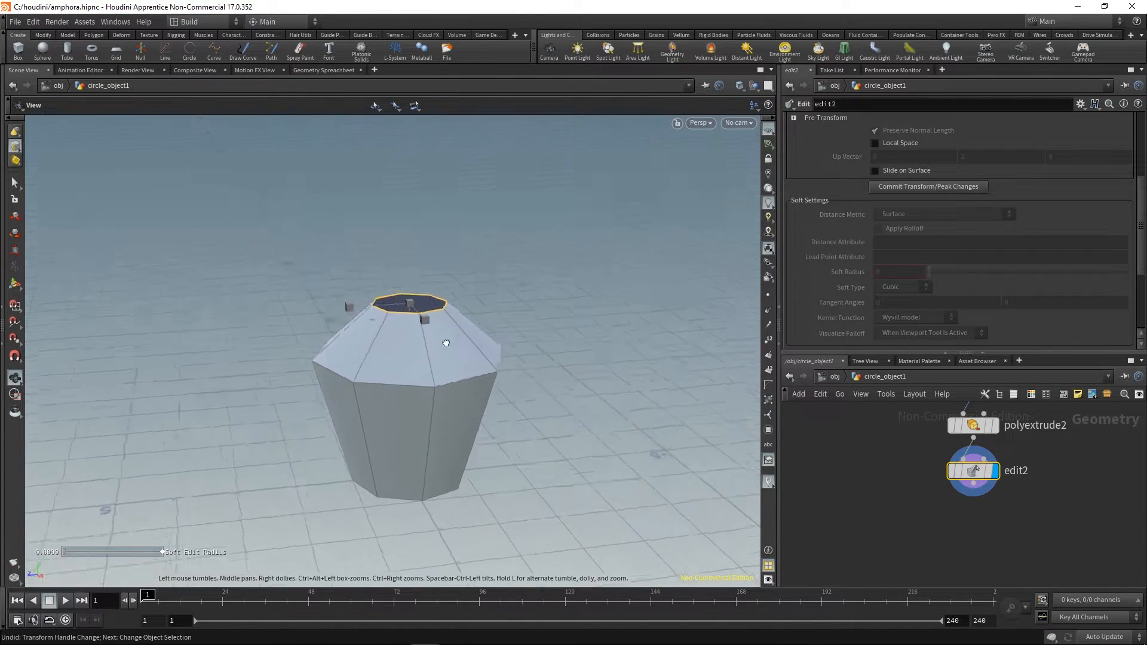
pyautogui.keyDown('alt'); pyautogui.moveTo(445, 345); pyautogui.dragTo(443, 333); pyautogui.keyUp('alt')
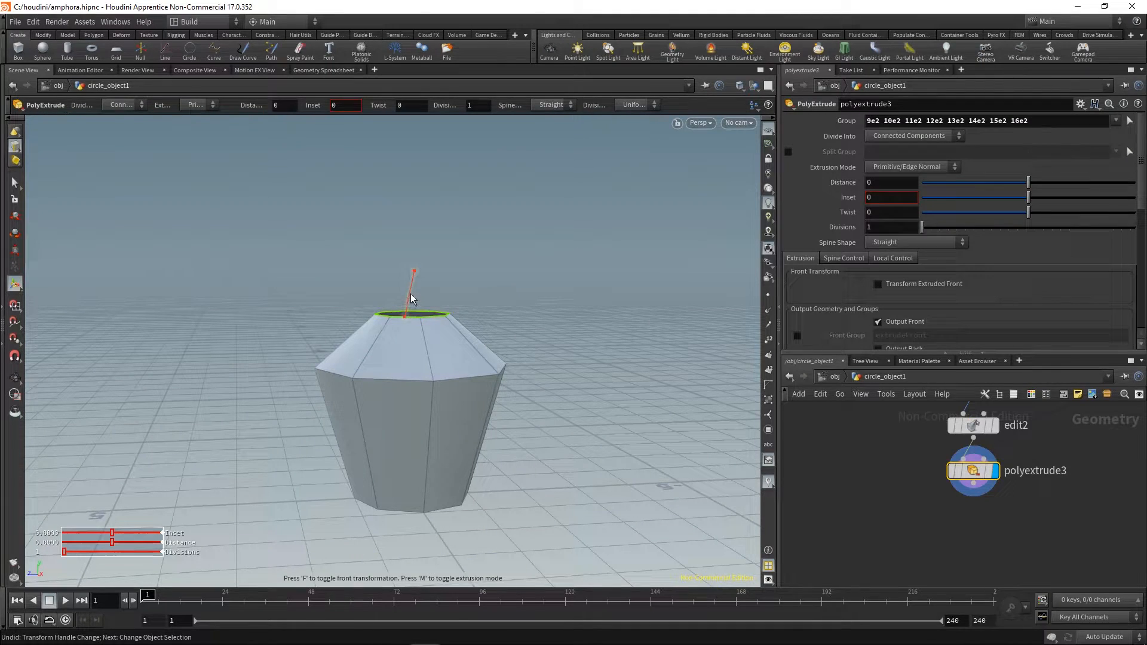
pyautogui.moveTo(411, 292); pyautogui.dragTo(446, 227)
pyautogui.press('t')
pyautogui.press('e')
pyautogui.press('Escape')
# - Select the octagonal face on the underside of the vase and delete it
pyautogui.moveTo(495, 423); pyautogui.dragTo(436, 346)
pyautogui.press('e')
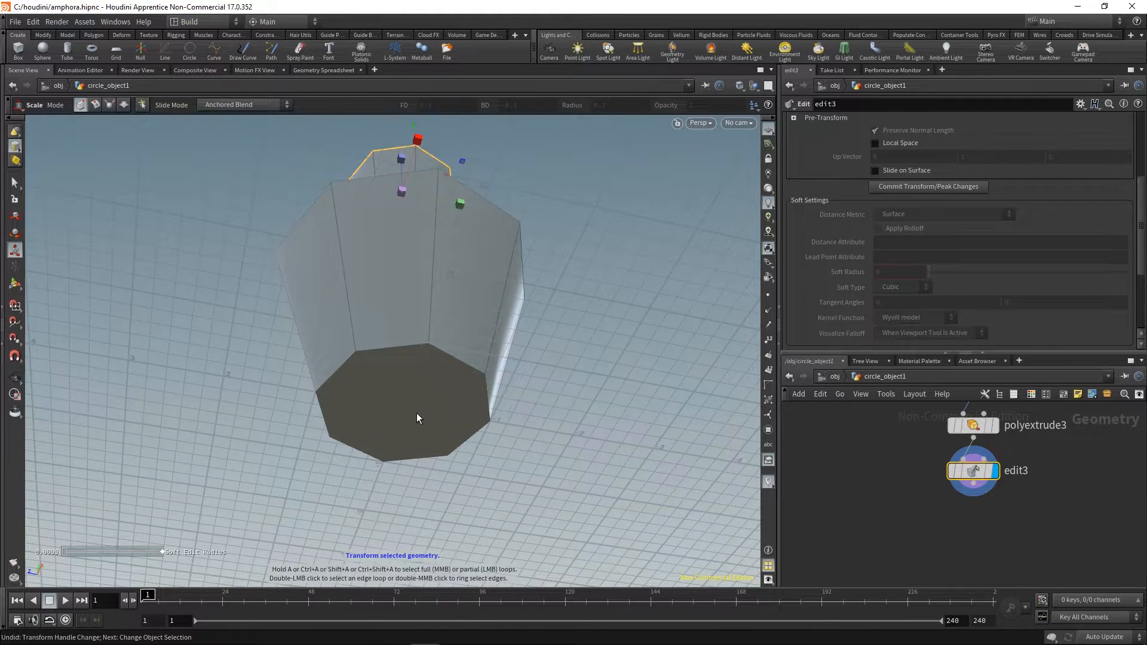
pyautogui.press('Escape')
pyautogui.moveTo(432, 401); pyautogui.dragTo(411, 324, button='middle')
pyautogui.press('s')
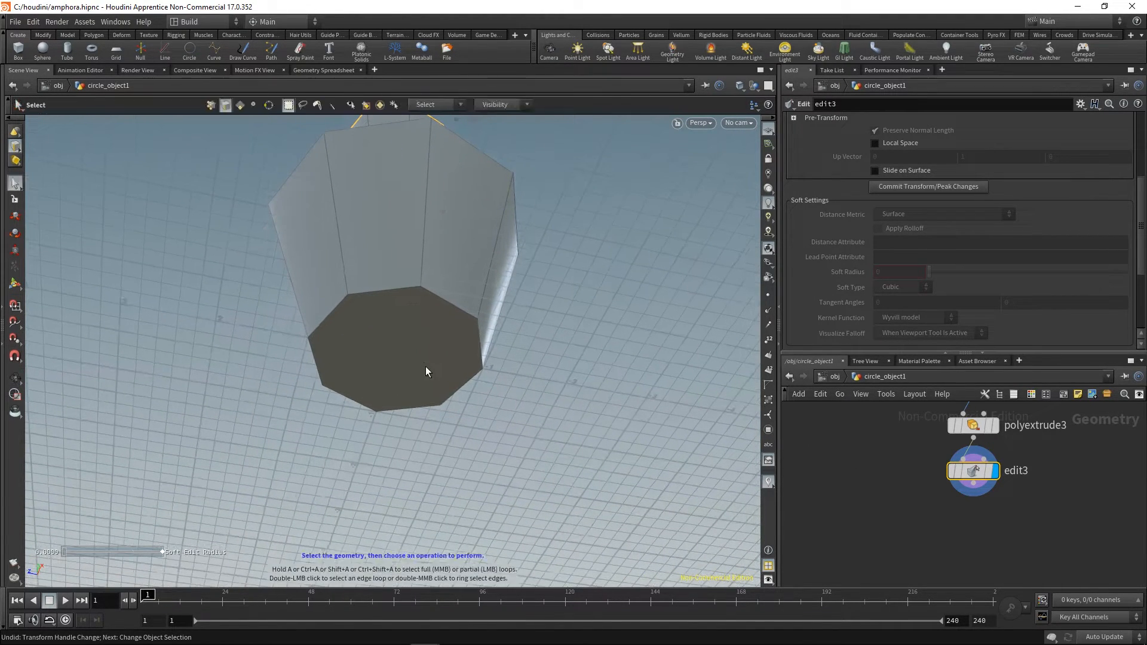
pyautogui.click(407, 341)
pyautogui.press('Delete')
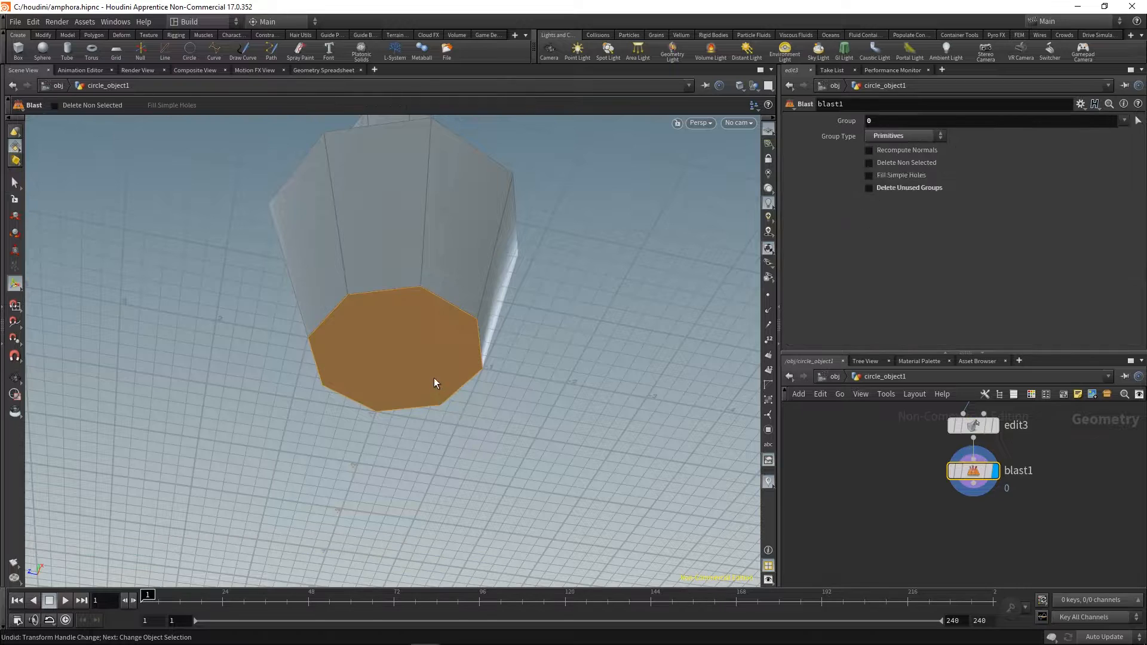
# - Fill the open bottom boundary with PolyFill and set its Fill Mode to Triangle Fan
pyautogui.press('space')
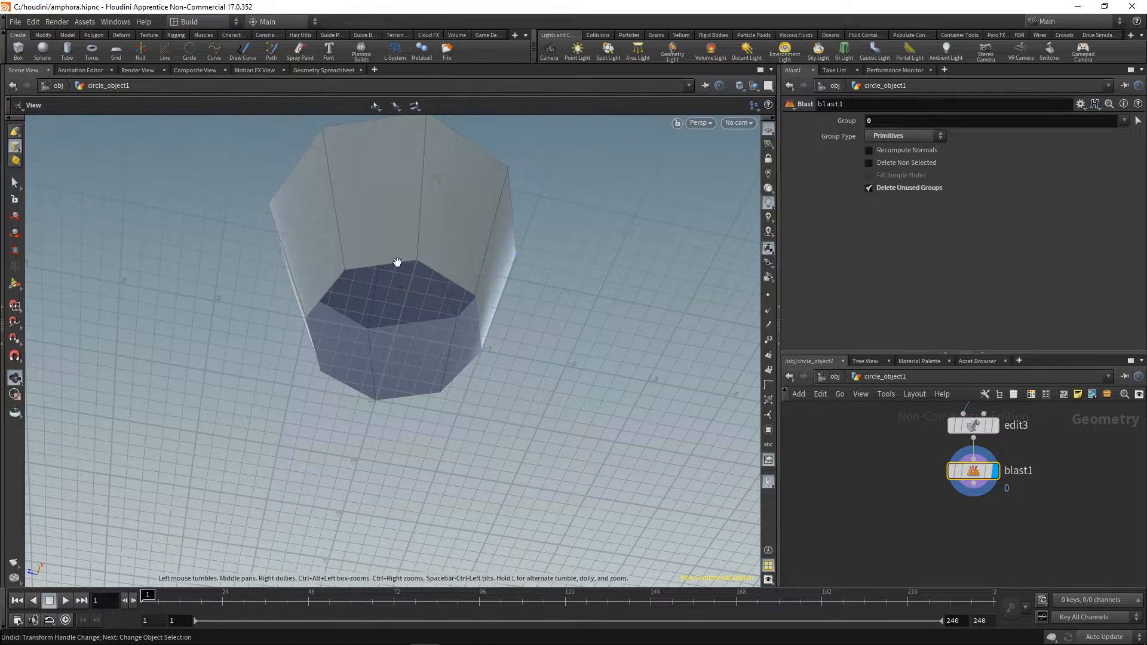
pyautogui.doubleClick(397, 264)
pyautogui.press('space')
pyautogui.press('c')
pyautogui.click(411, 209)
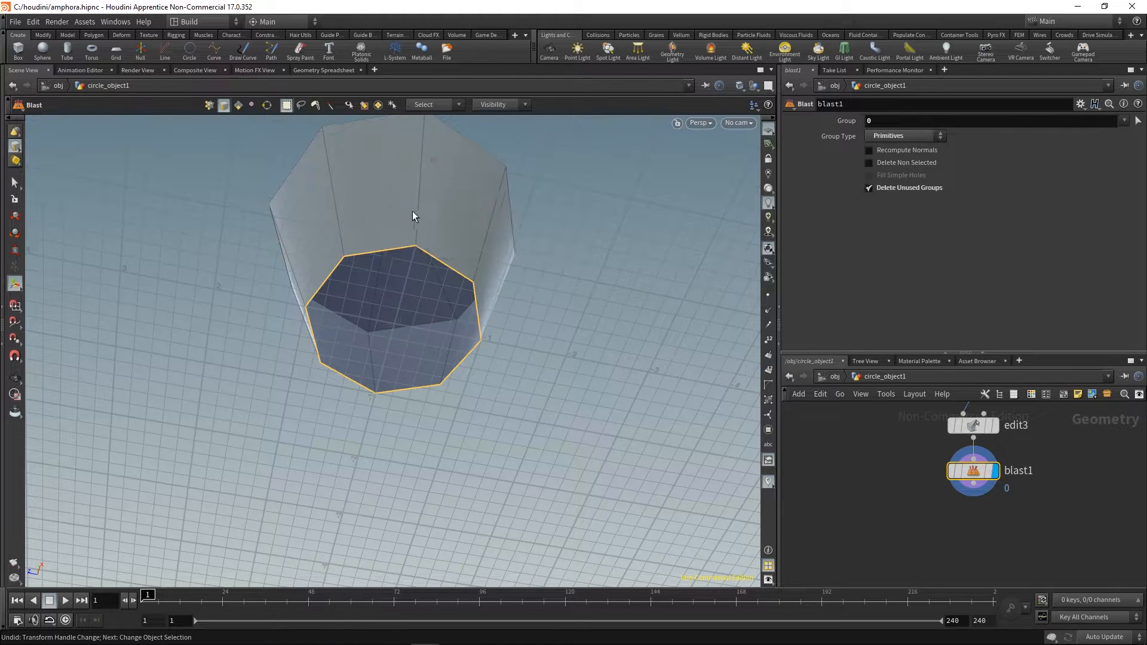
pyautogui.click(896, 136)
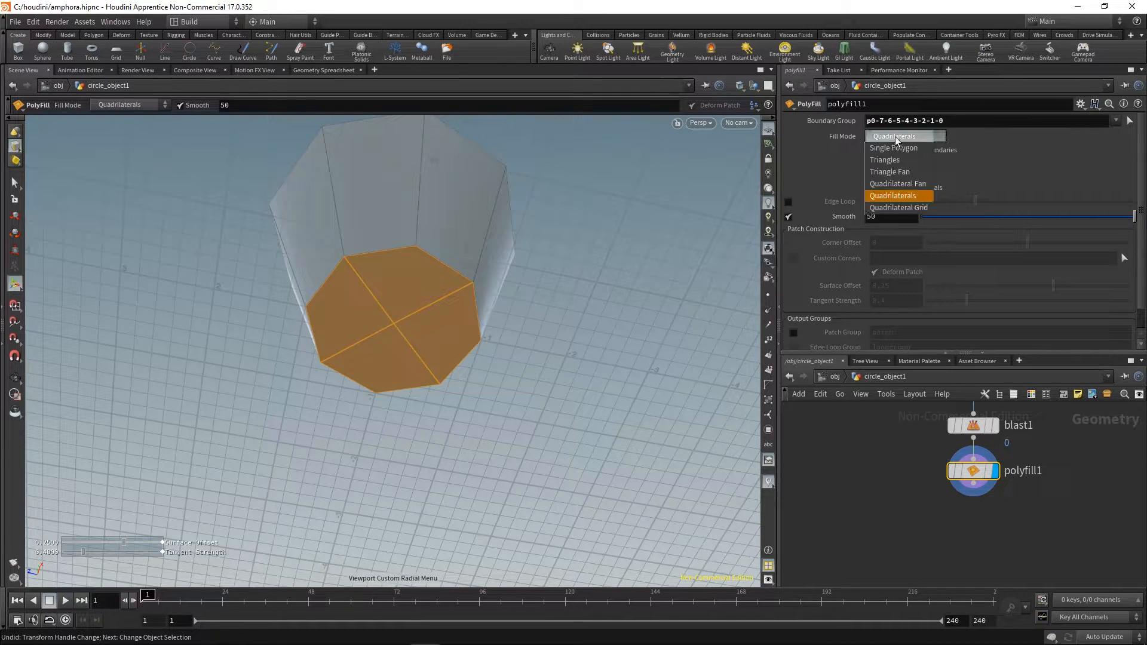
pyautogui.click(892, 162)
pyautogui.click(896, 136)
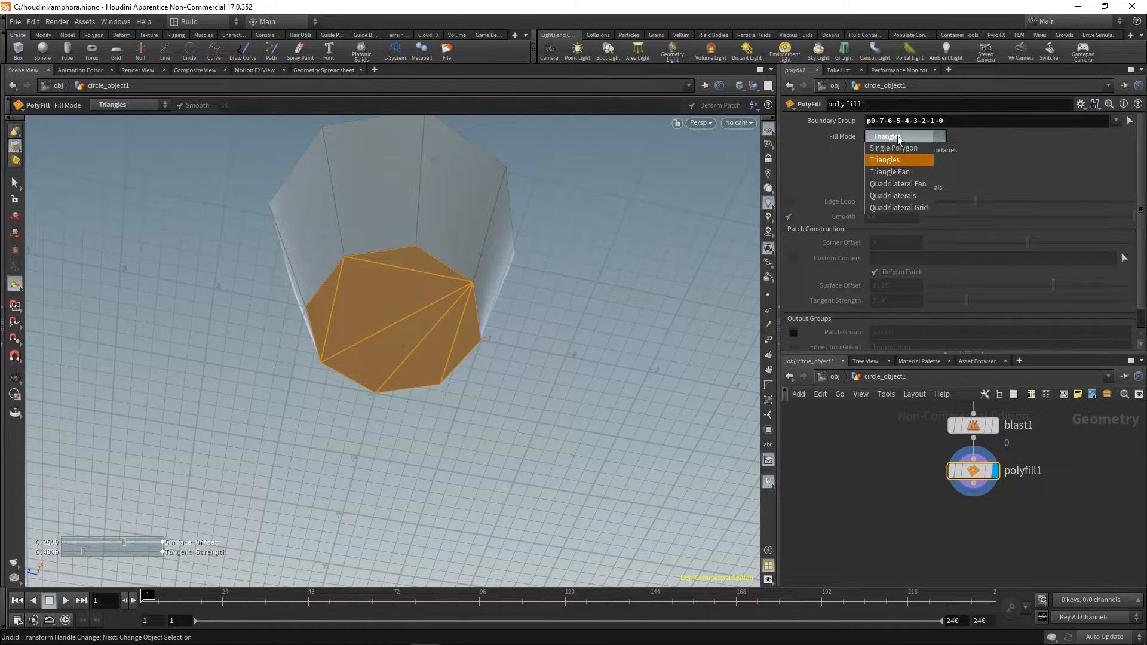
pyautogui.click(903, 172)
# - Apply a PolyBevel to the edge loop around the vase's bottom
pyautogui.keyDown('alt'); pyautogui.moveTo(455, 298); pyautogui.dragTo(466, 365, button='middle'); pyautogui.keyUp('alt')
pyautogui.press('2')
pyautogui.keyDown('alt'); pyautogui.moveTo(466, 365); pyautogui.dragTo(412, 361); pyautogui.keyUp('alt')
pyautogui.press('Escape')
pyautogui.press('Return')
pyautogui.press('c')
pyautogui.moveTo(425, 295)
pyautogui.moveTo(424, 232)
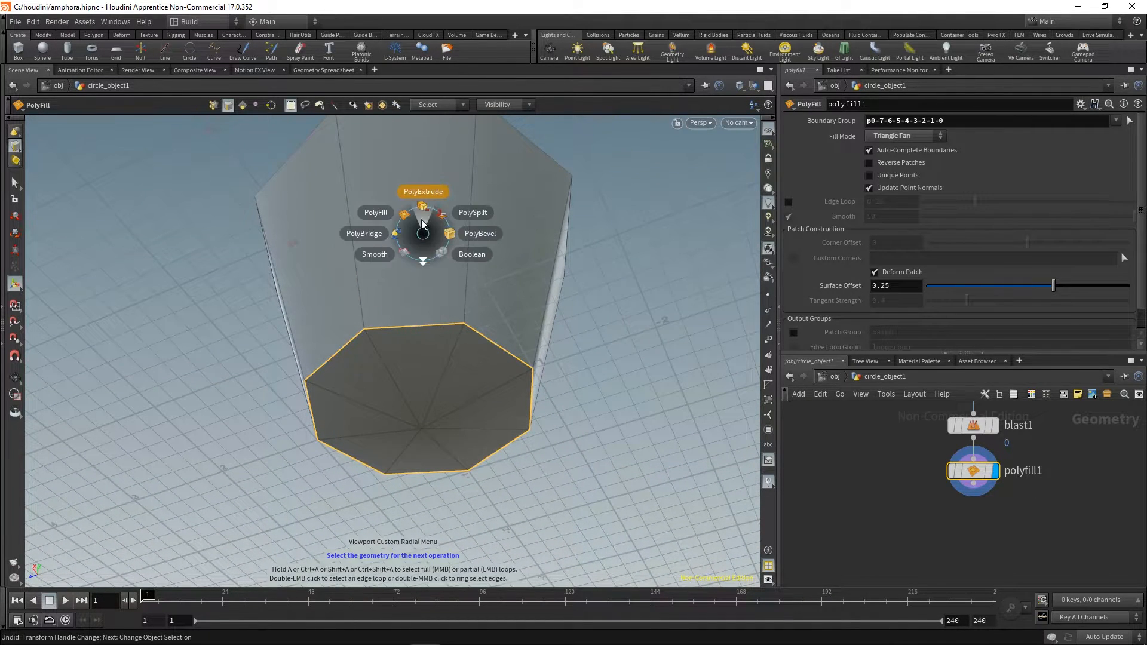
pyautogui.click(477, 244)
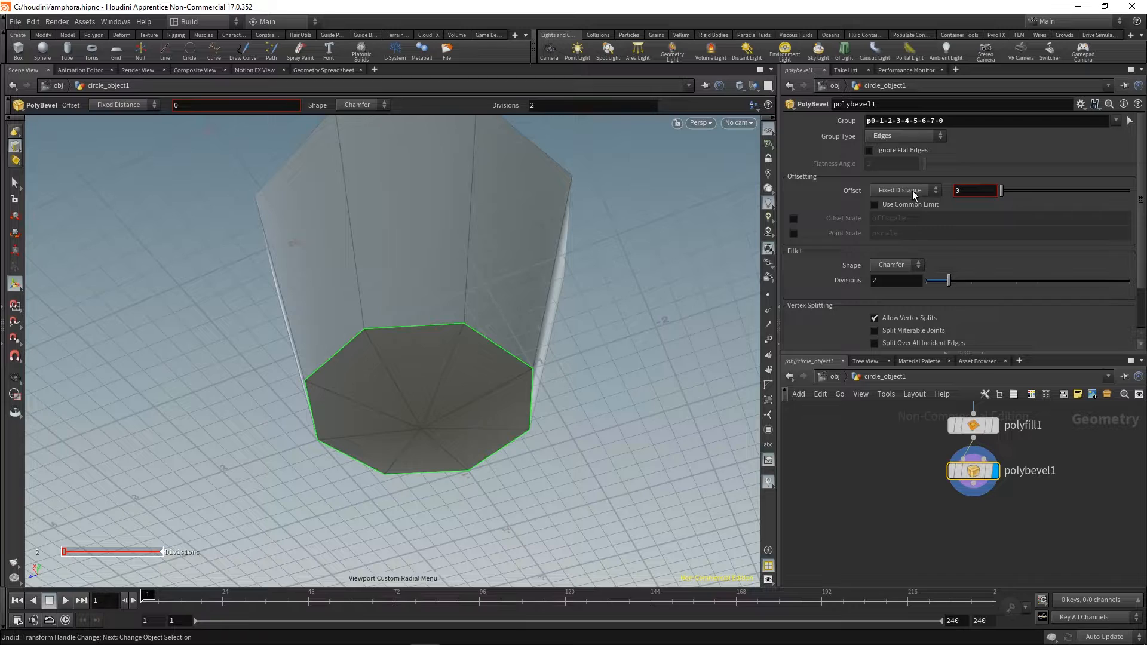
# - Set the bottom bevel's Offset to 0.079 and its Shape to Crease
pyautogui.moveTo(285, 106); pyautogui.dragTo(603, 119, button='middle')
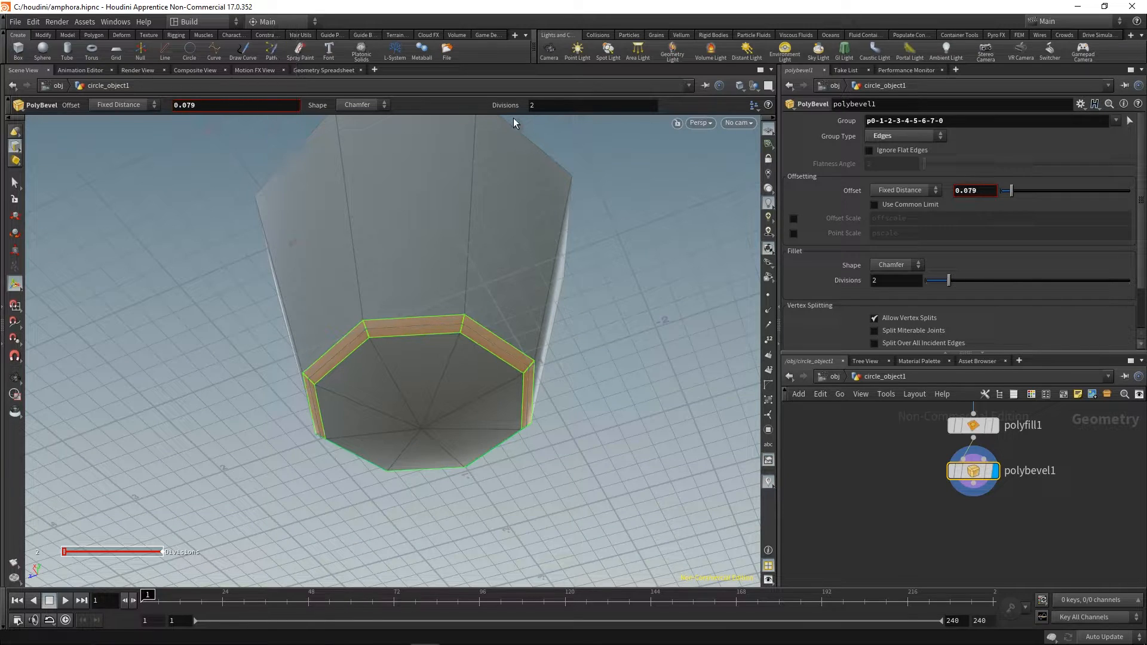
pyautogui.click(361, 105)
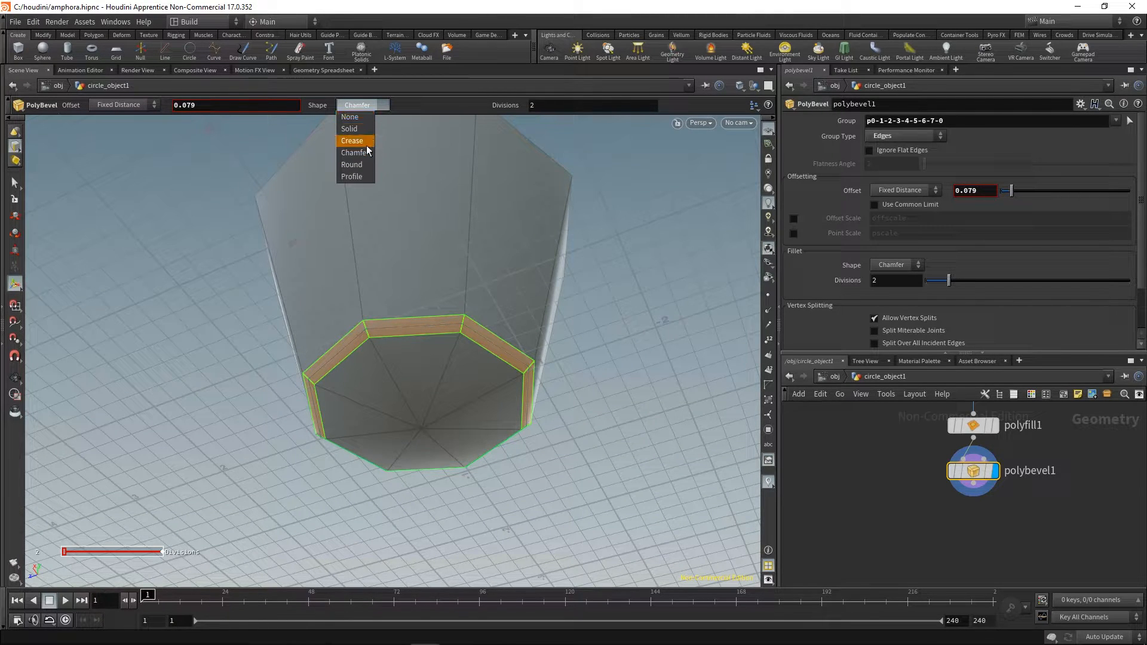
pyautogui.press('Escape')
pyautogui.moveTo(440, 297); pyautogui.dragTo(401, 396)
pyautogui.press('Return')
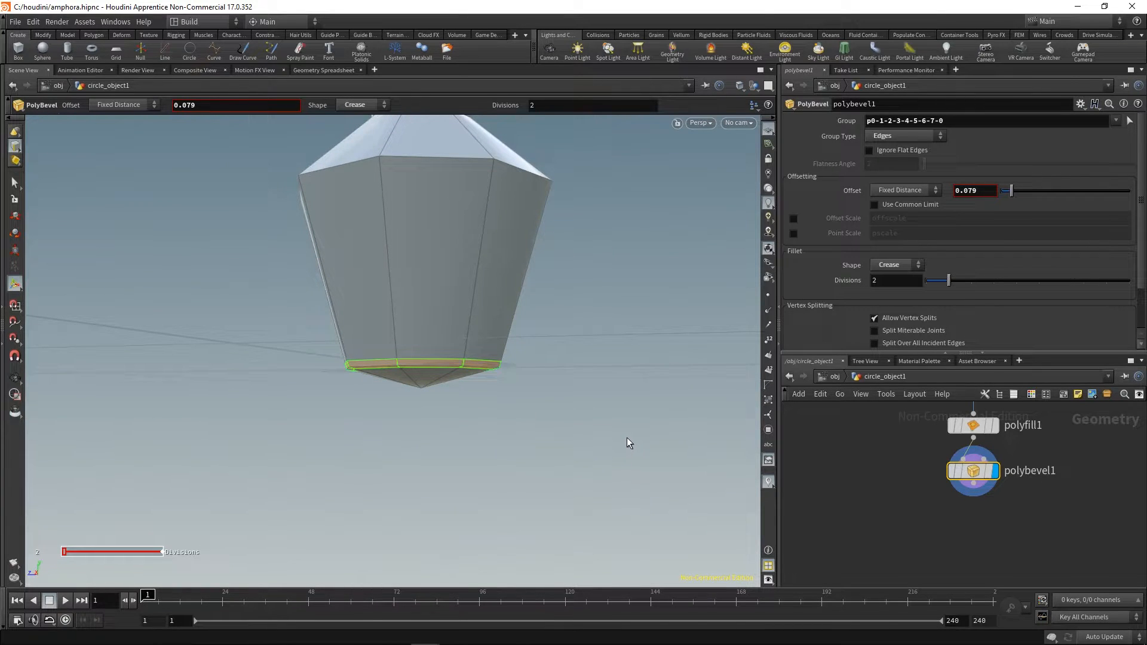
# - Turn off Deform Patch on the polyfill1 node so the vase's bottom is filled flat
pyautogui.click(973, 426)
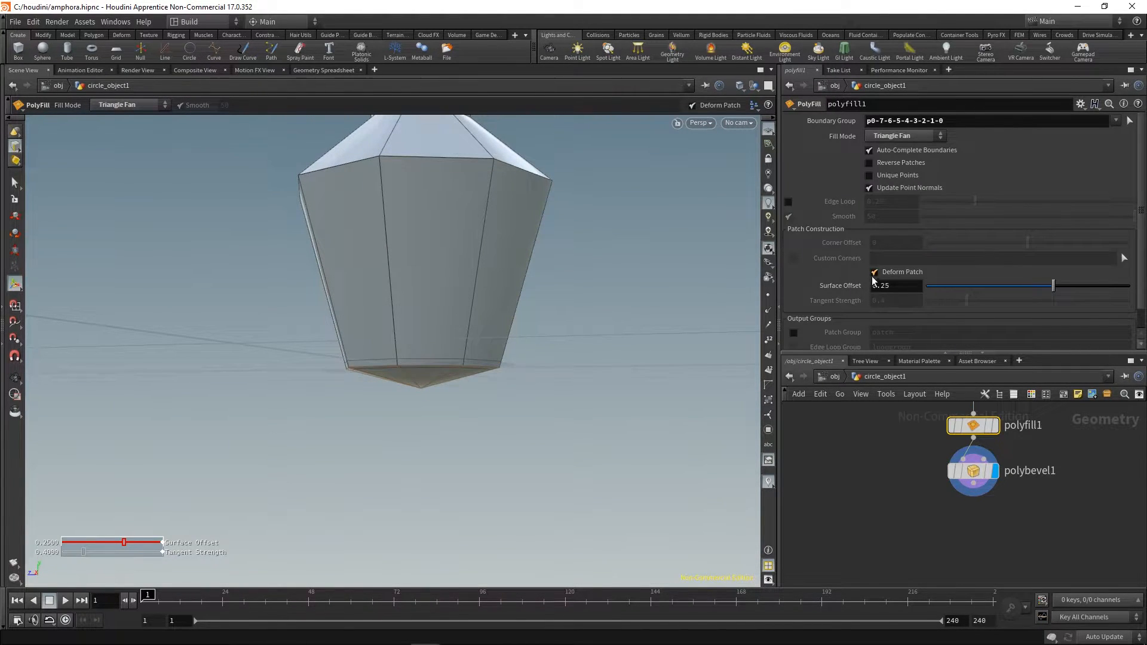
pyautogui.click(874, 272)
pyautogui.press('Escape')
pyautogui.moveTo(494, 338); pyautogui.dragTo(522, 412)
# - Add a Subdivide node after polybevel1 and display its result
pyautogui.press('s')
pyautogui.press('Tab')
pyautogui.write('su')
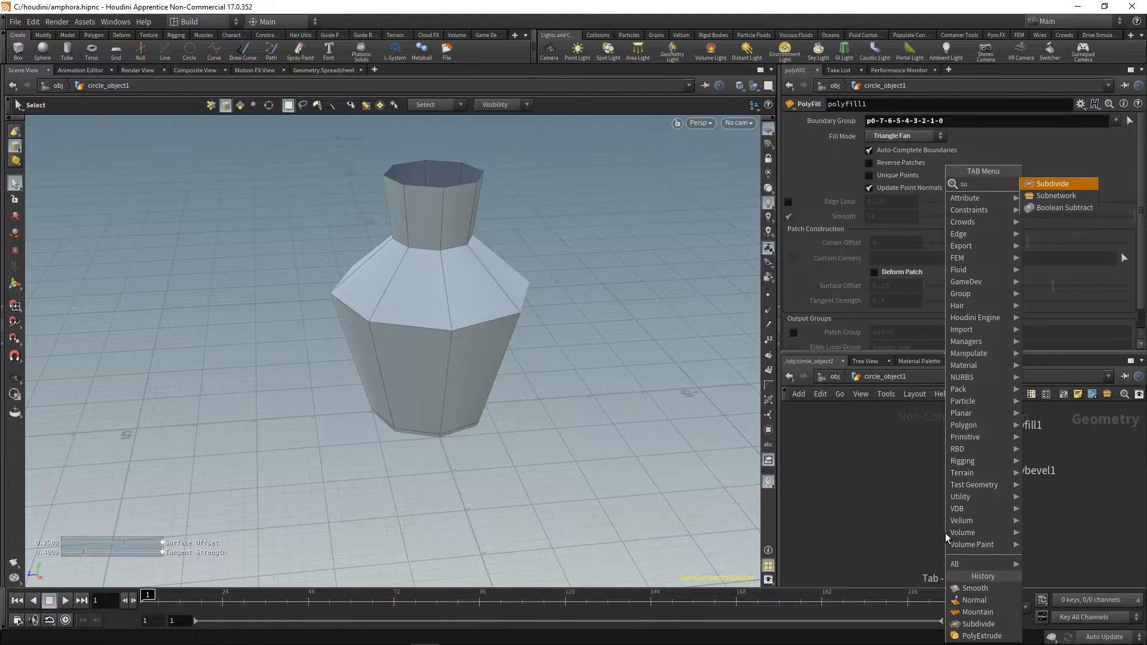
pyautogui.press('Return')
pyautogui.click(945, 533)
pyautogui.moveTo(969, 499); pyautogui.dragTo(968, 534)
pyautogui.click(966, 532)
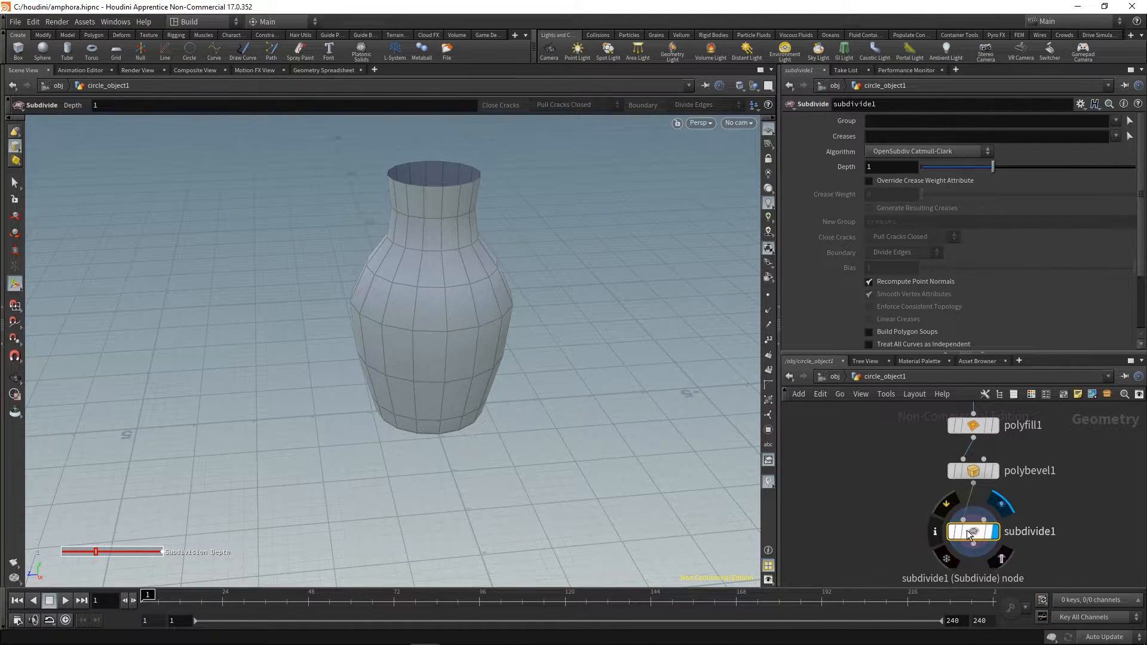
pyautogui.moveTo(428, 333); pyautogui.dragTo(398, 239)
# - Return to the edit3 node and scale the edge loop at the vase's widest part outward for a broader belly
pyautogui.moveTo(909, 480); pyautogui.dragTo(897, 509, button='middle')
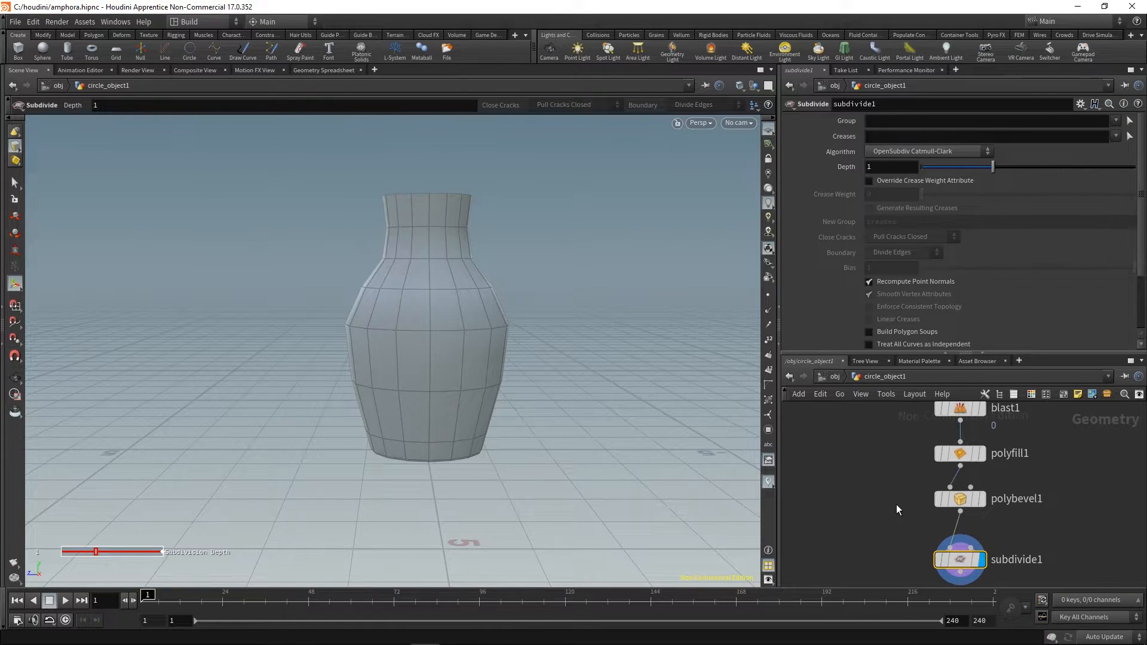
pyautogui.moveTo(924, 503); pyautogui.dragTo(911, 443)
pyautogui.scroll(-2, 903, 481)
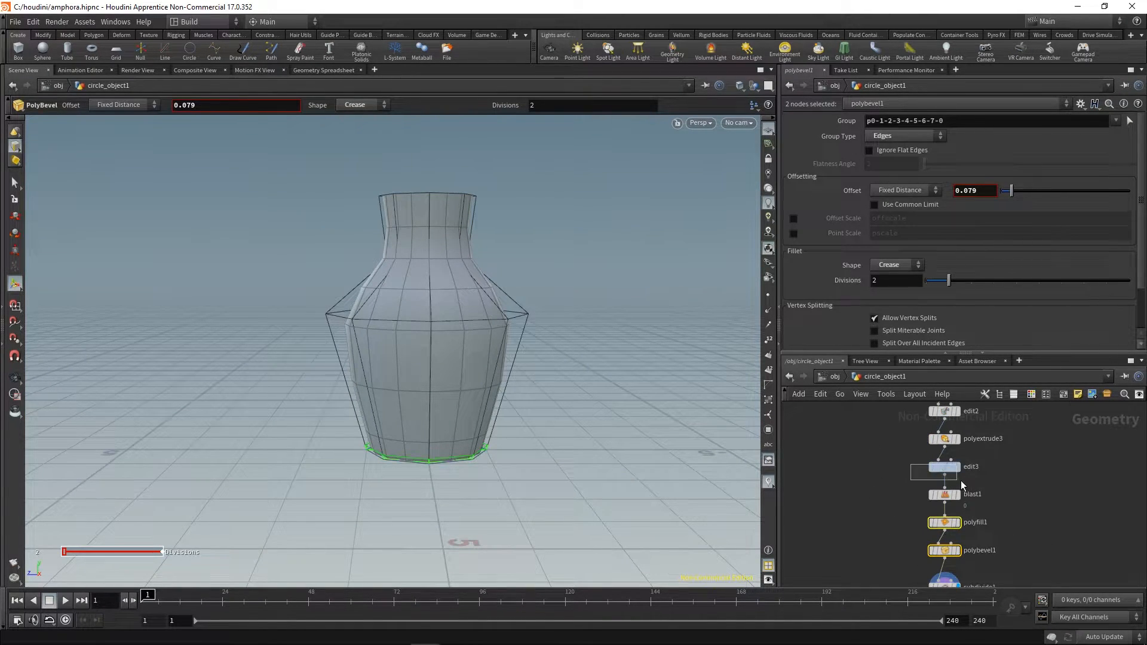
pyautogui.moveTo(961, 485); pyautogui.dragTo(962, 485)
pyautogui.press('Return')
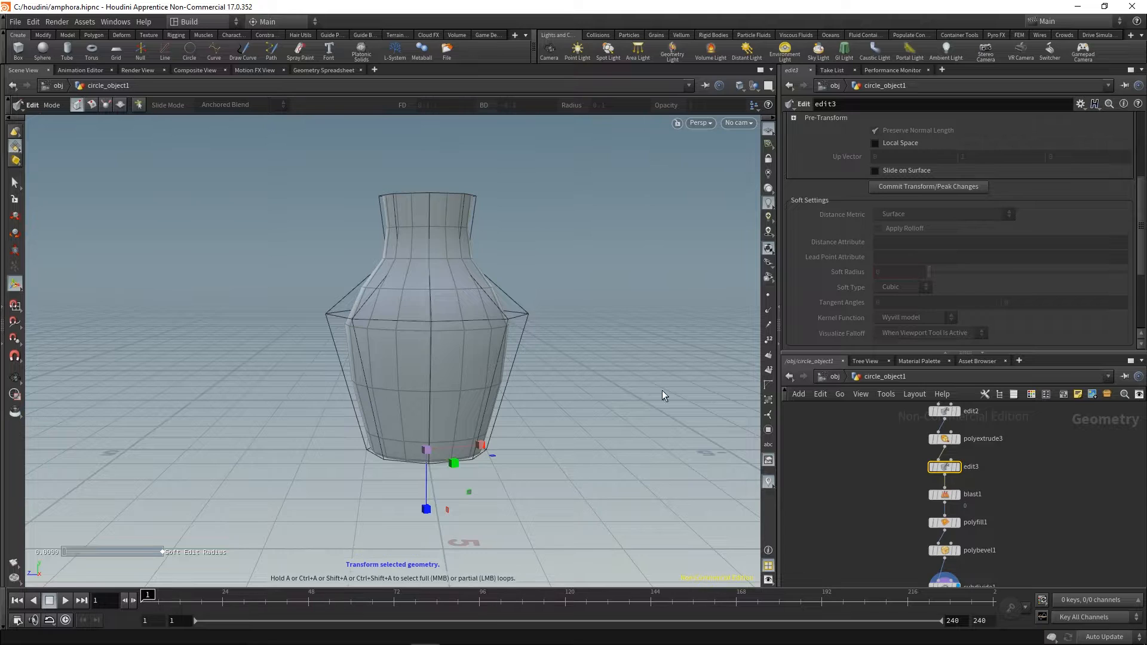
pyautogui.doubleClick(473, 323)
pyautogui.keyDown('alt'); pyautogui.moveTo(440, 318); pyautogui.dragTo(405, 296); pyautogui.keyUp('alt')
pyautogui.keyDown('alt'); pyautogui.moveTo(414, 340); pyautogui.dragTo(340, 312); pyautogui.keyUp('alt')
pyautogui.press('Escape')
pyautogui.keyDown('alt'); pyautogui.moveTo(626, 326); pyautogui.dragTo(552, 328); pyautogui.keyUp('alt')
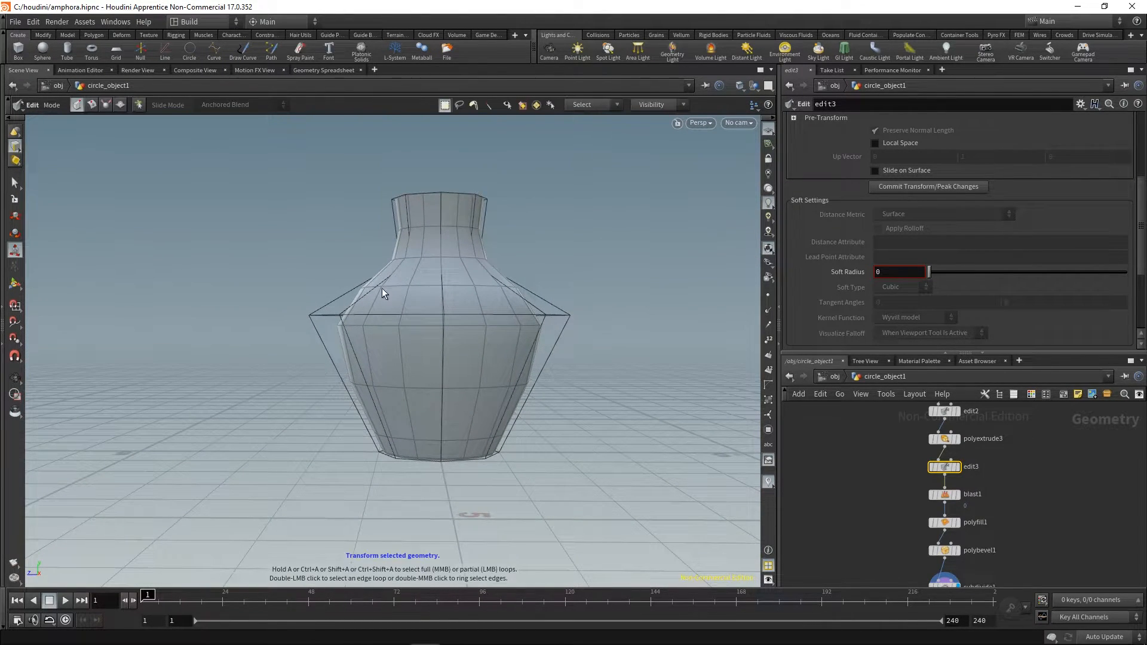
pyautogui.press('t')
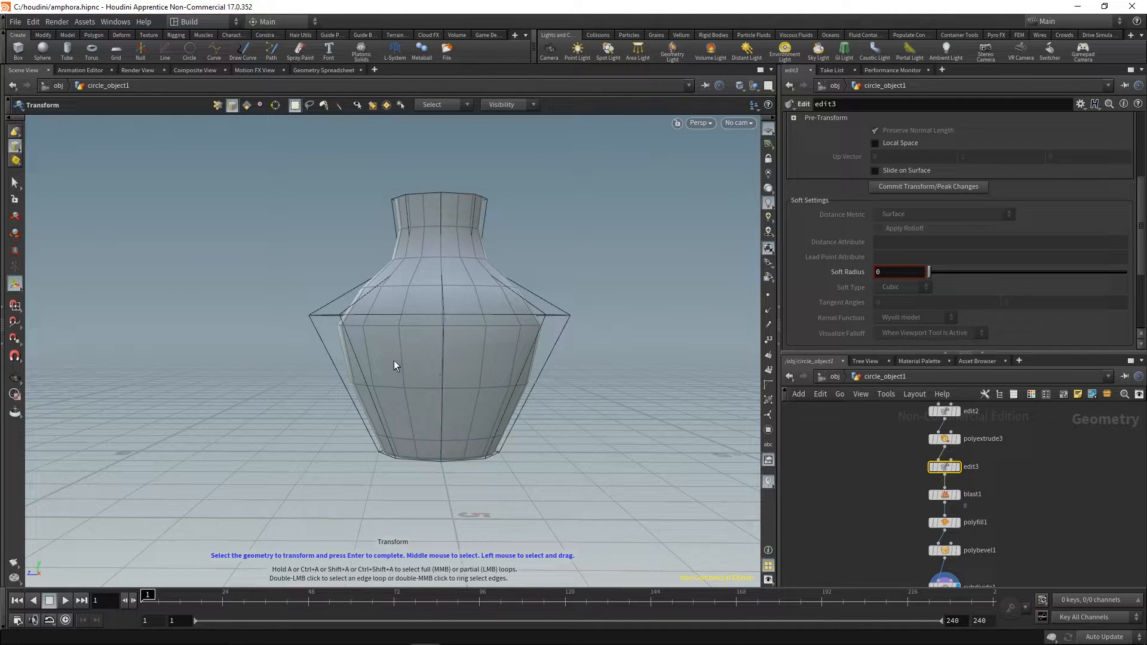
pyautogui.press('b')
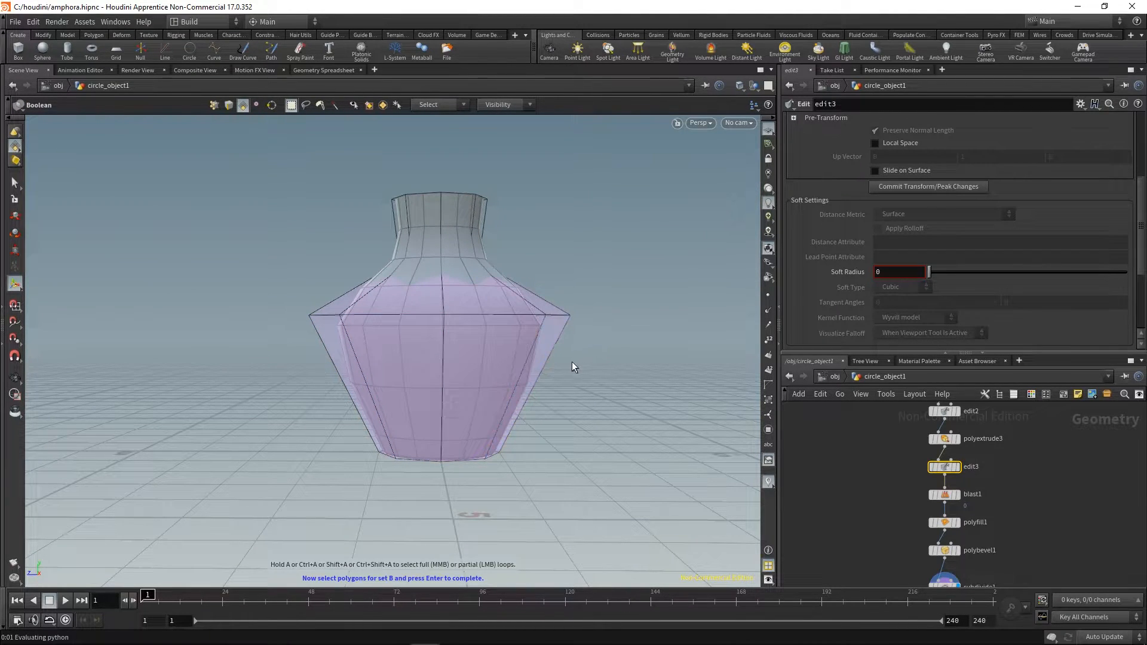
pyautogui.press('Escape')
pyautogui.moveTo(572, 367); pyautogui.dragTo(534, 358)
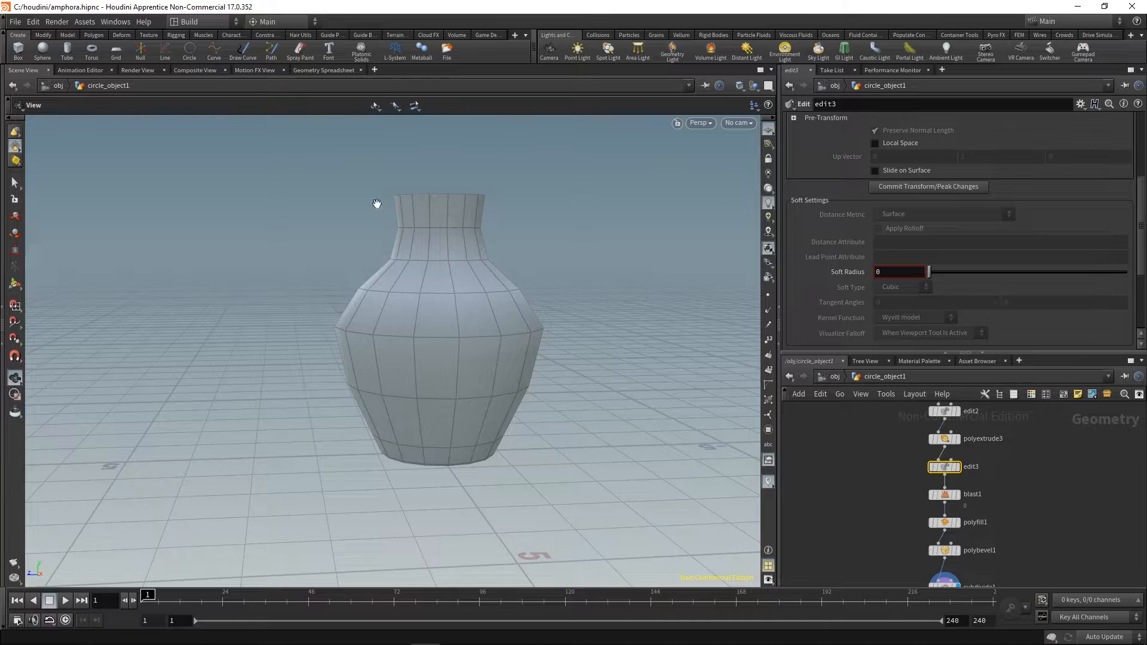
# - Insert a horizontal edge loop with the Edge Loop tool just below the vase's widest part
pyautogui.click(93, 35)
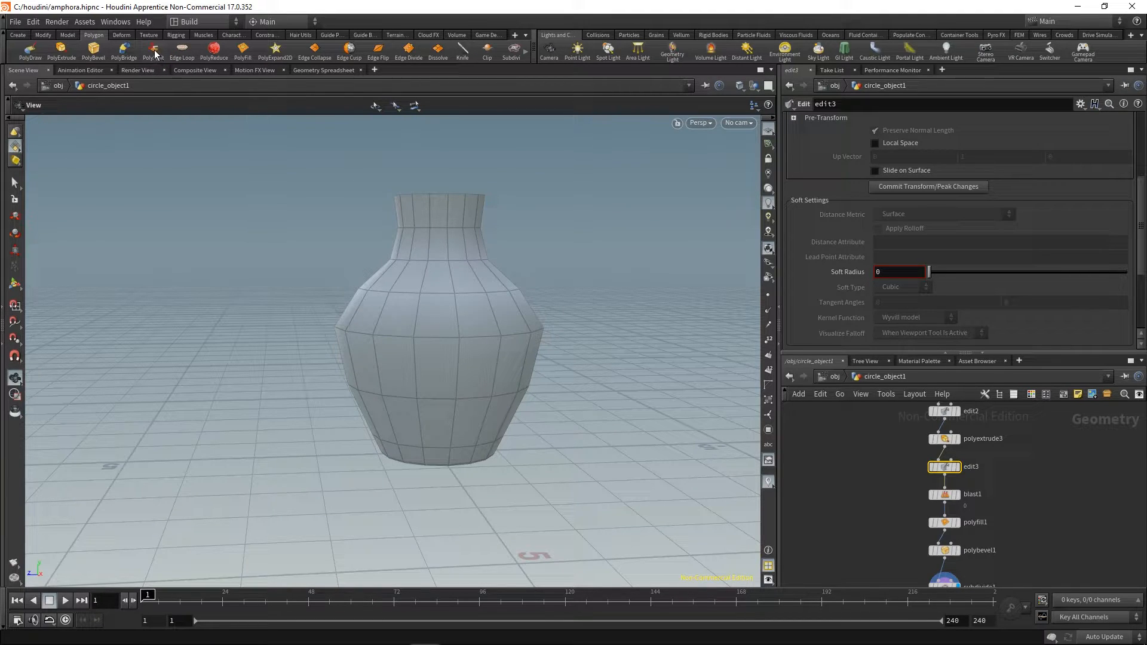
pyautogui.click(183, 52)
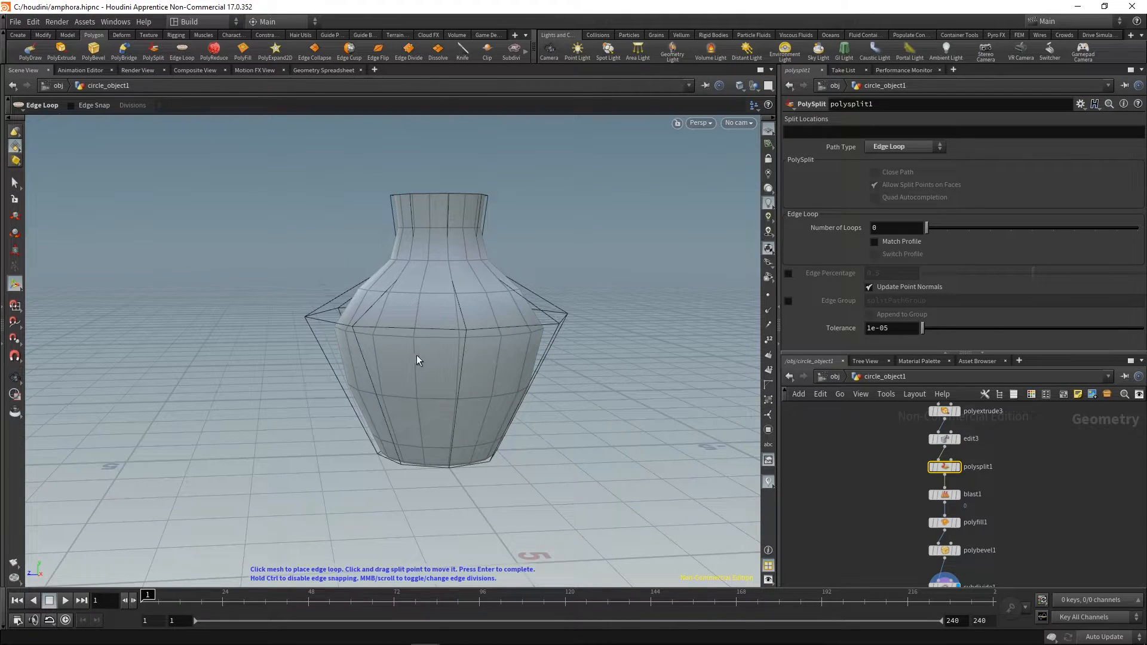
pyautogui.click(364, 360)
pyautogui.keyDown('alt'); pyautogui.moveTo(410, 404); pyautogui.dragTo(428, 344); pyautogui.keyUp('alt')
# - Select the new edge loop below the vase's widest part, lower it slightly and scale it outward
pyautogui.press('t')
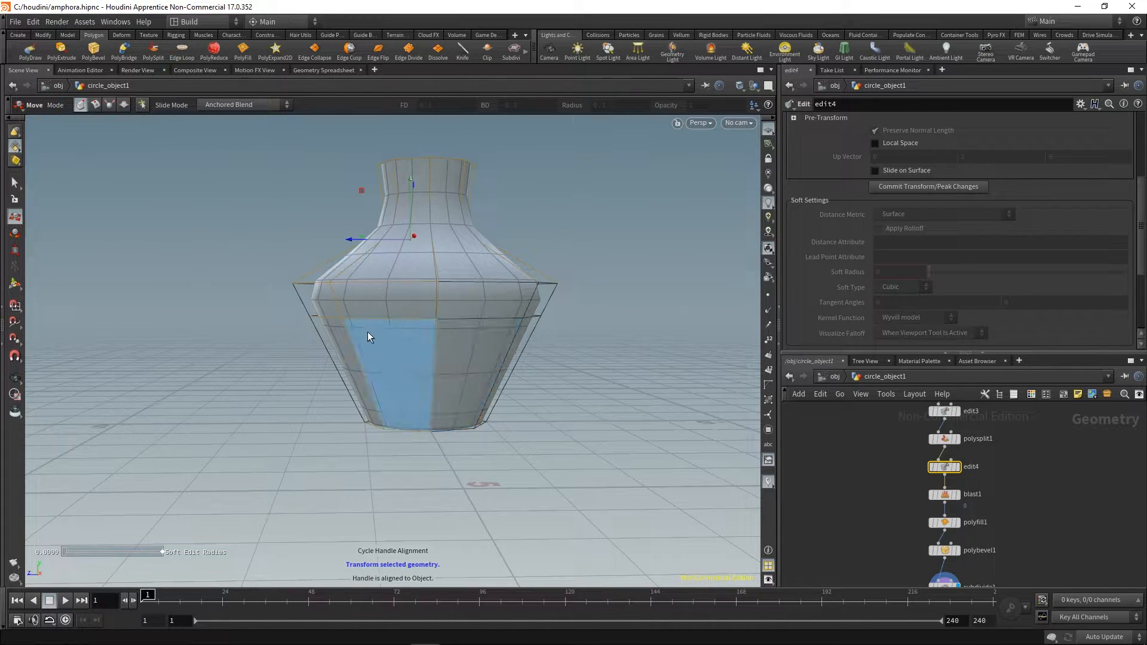
pyautogui.press('3')
pyautogui.doubleClick(325, 319)
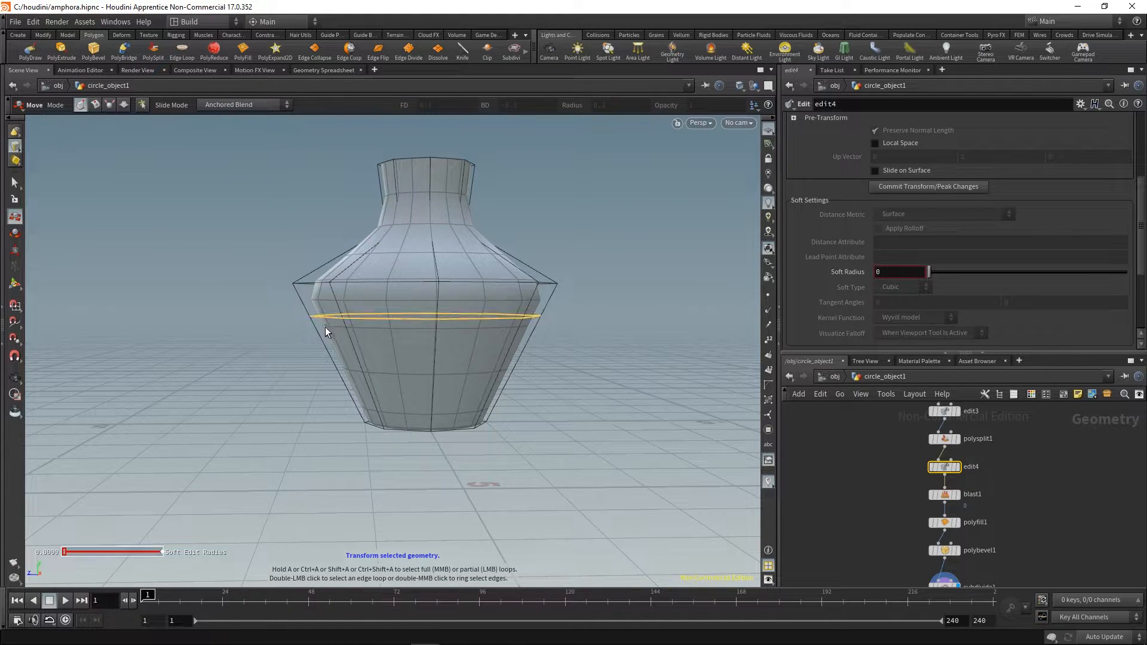
pyautogui.hotkey('ctrl', 'z')
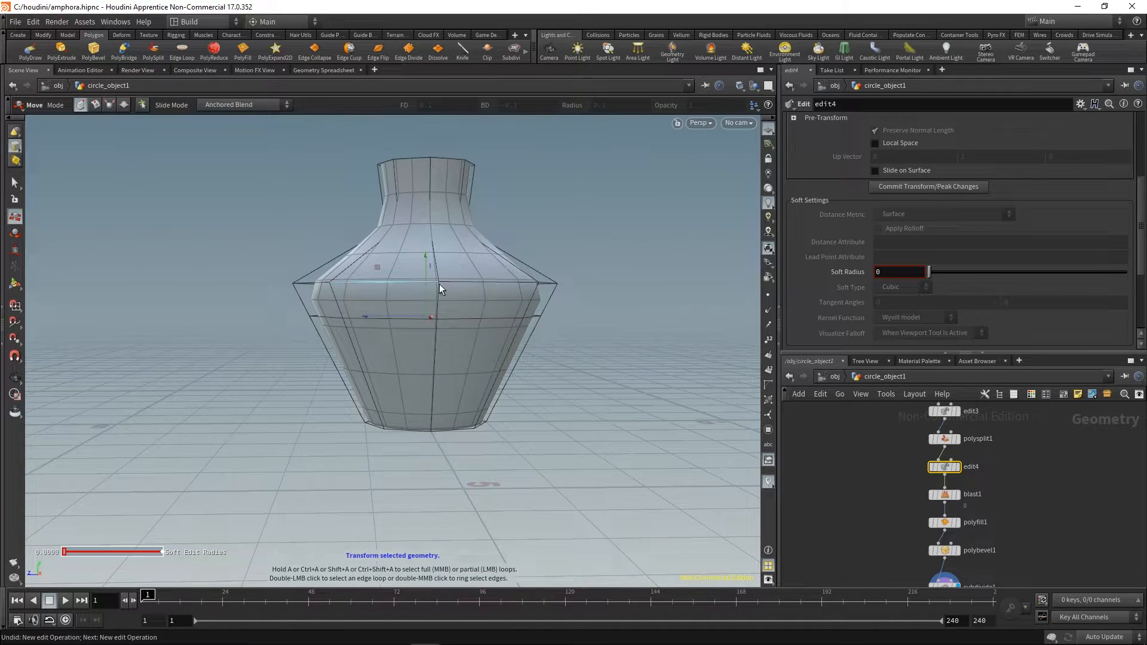
pyautogui.moveTo(423, 259); pyautogui.dragTo(428, 272)
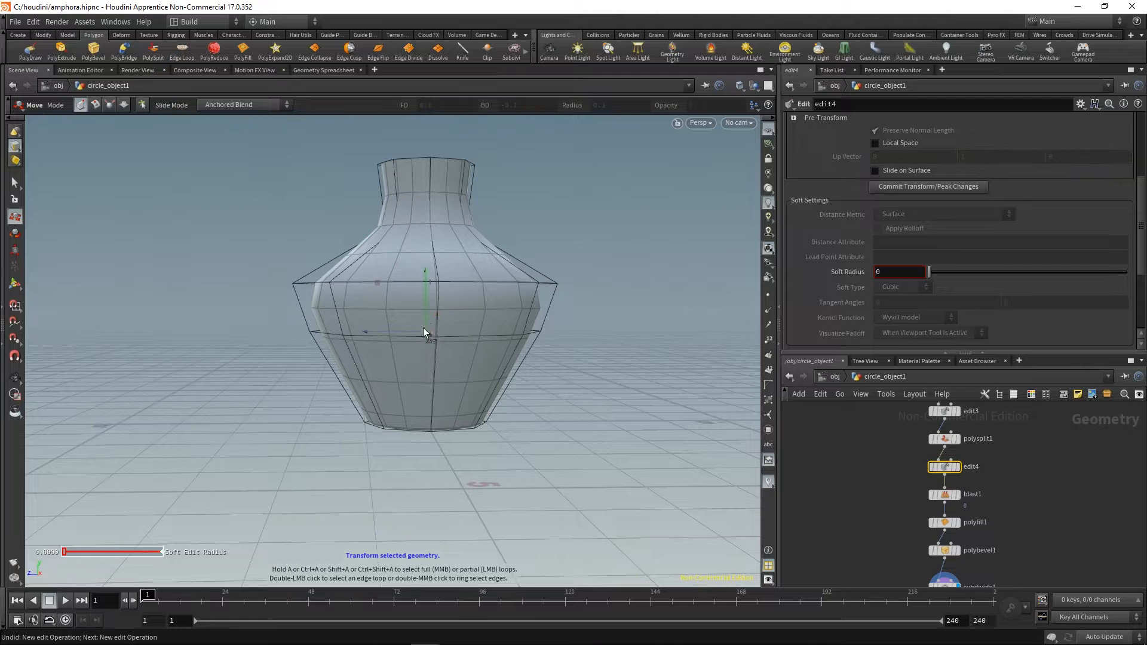
pyautogui.keyDown('alt'); pyautogui.moveTo(428, 334); pyautogui.dragTo(395, 315); pyautogui.keyUp('alt')
# - Select the upper belly edge loop, raise it toward the shoulder and narrow it for a rounder profile
pyautogui.press('a')
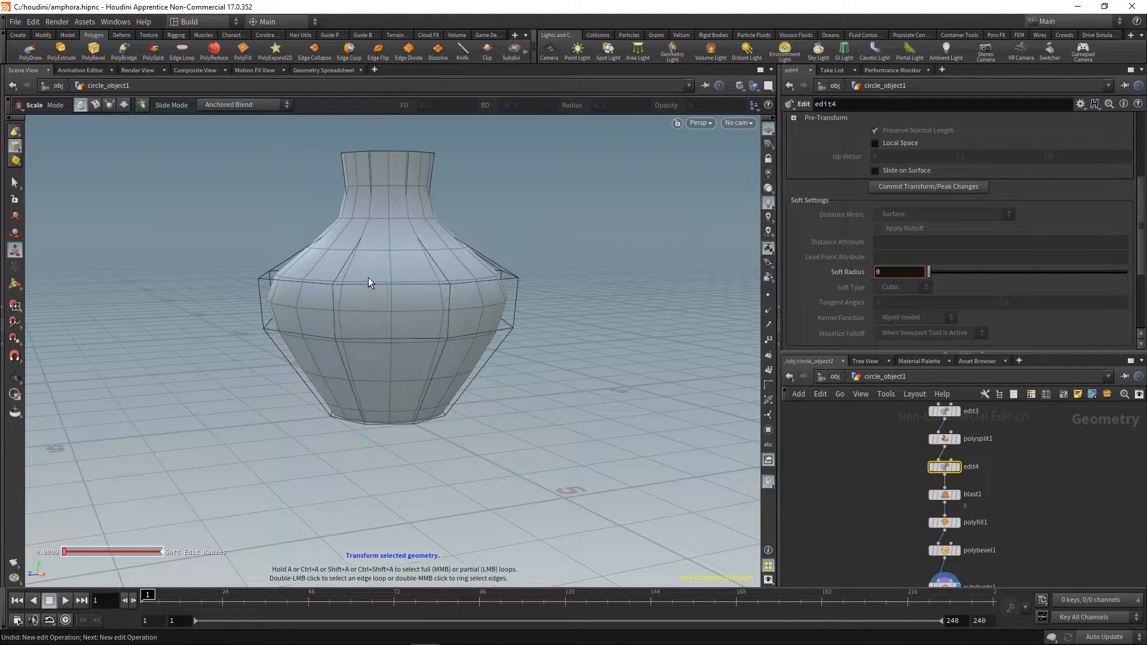
pyautogui.middleClick(367, 284)
pyautogui.press('t')
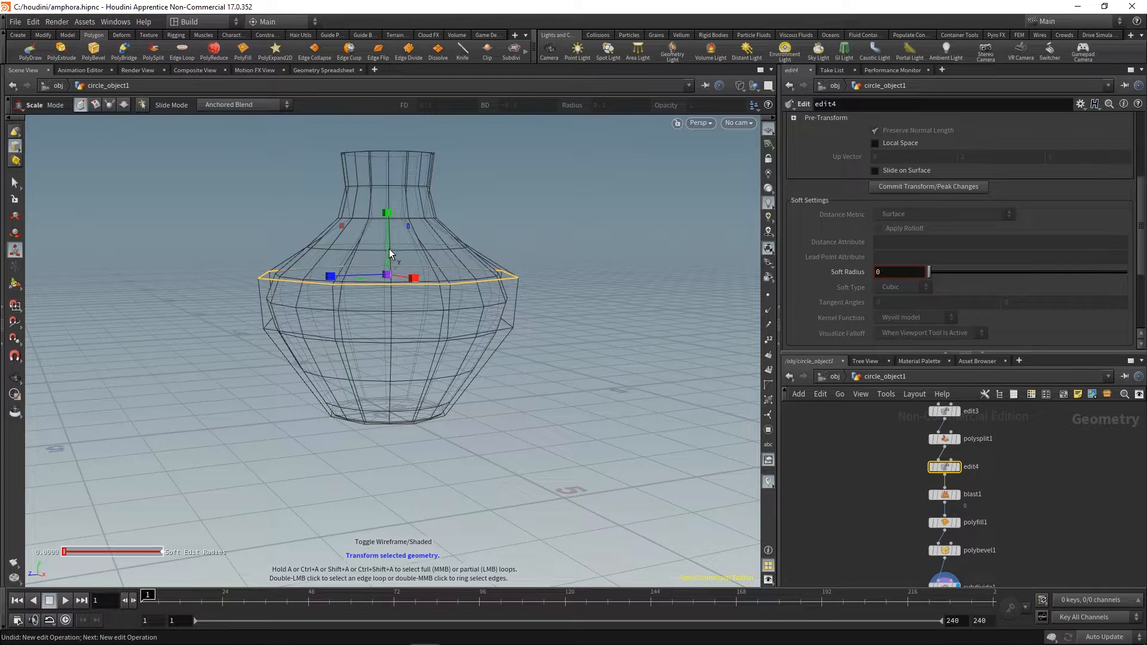
pyautogui.moveTo(389, 250); pyautogui.dragTo(660, 473)
pyautogui.press('e')
pyautogui.press('Escape')
pyautogui.press('e')
# - Add a PolyExtrude node after subdivide1 and display its result
pyautogui.scroll(-2, 869, 502)
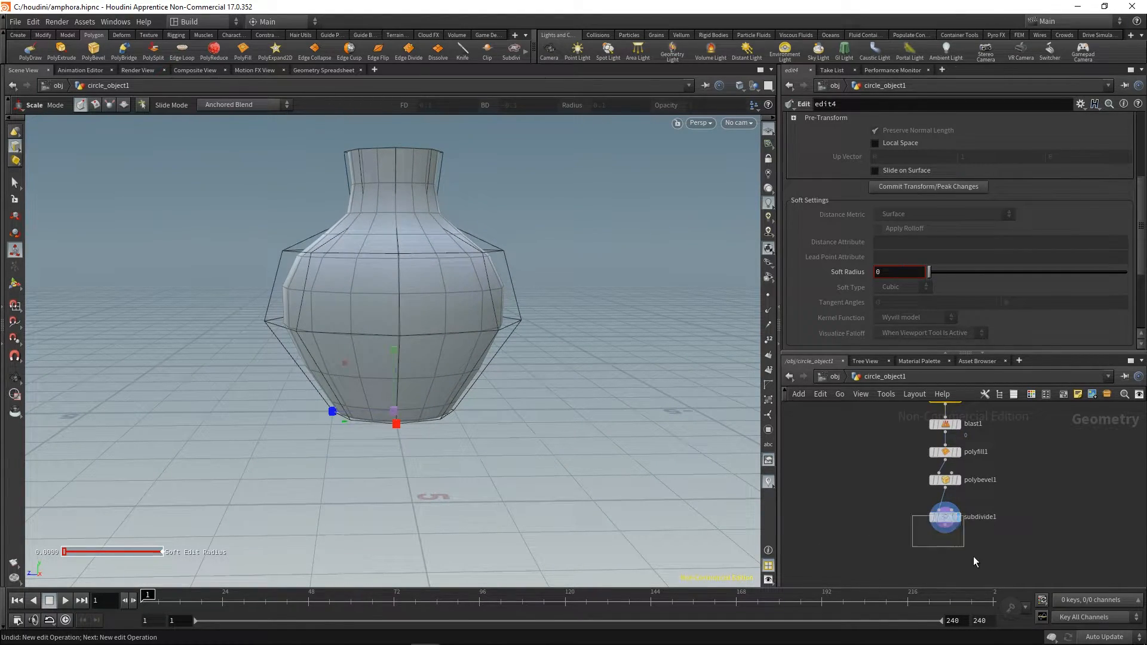
pyautogui.moveTo(969, 557); pyautogui.dragTo(971, 558)
pyautogui.press('Escape')
pyautogui.moveTo(525, 287); pyautogui.dragTo(476, 348)
pyautogui.moveTo(593, 372); pyautogui.dragTo(525, 394)
pyautogui.press('e')
pyautogui.press('Tab')
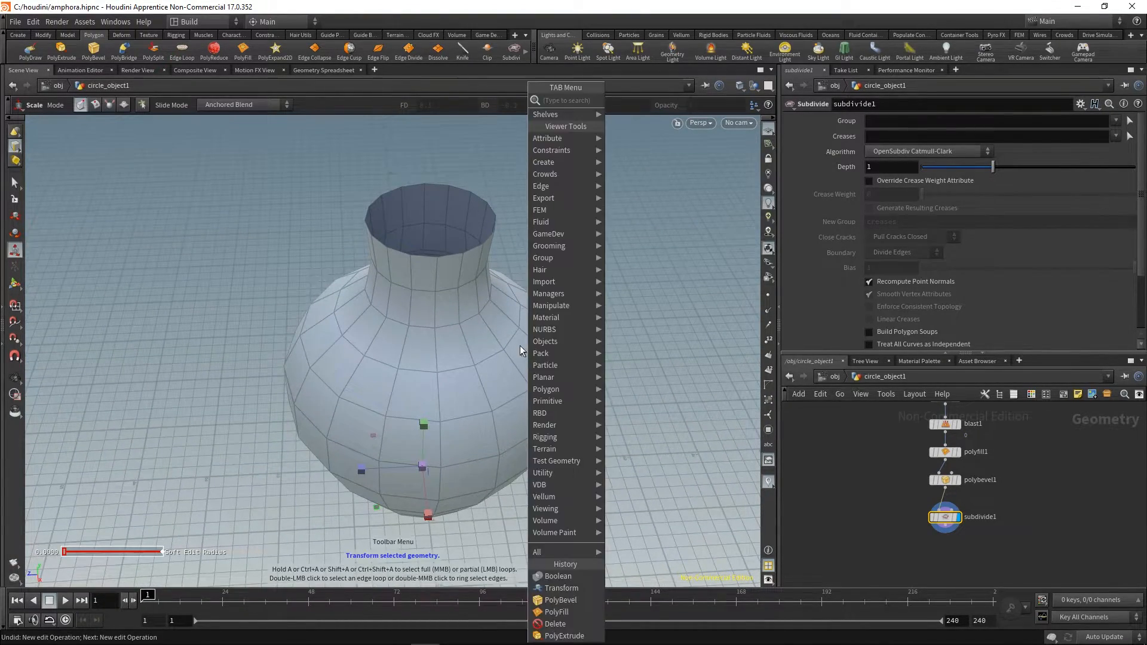
pyautogui.press('Escape')
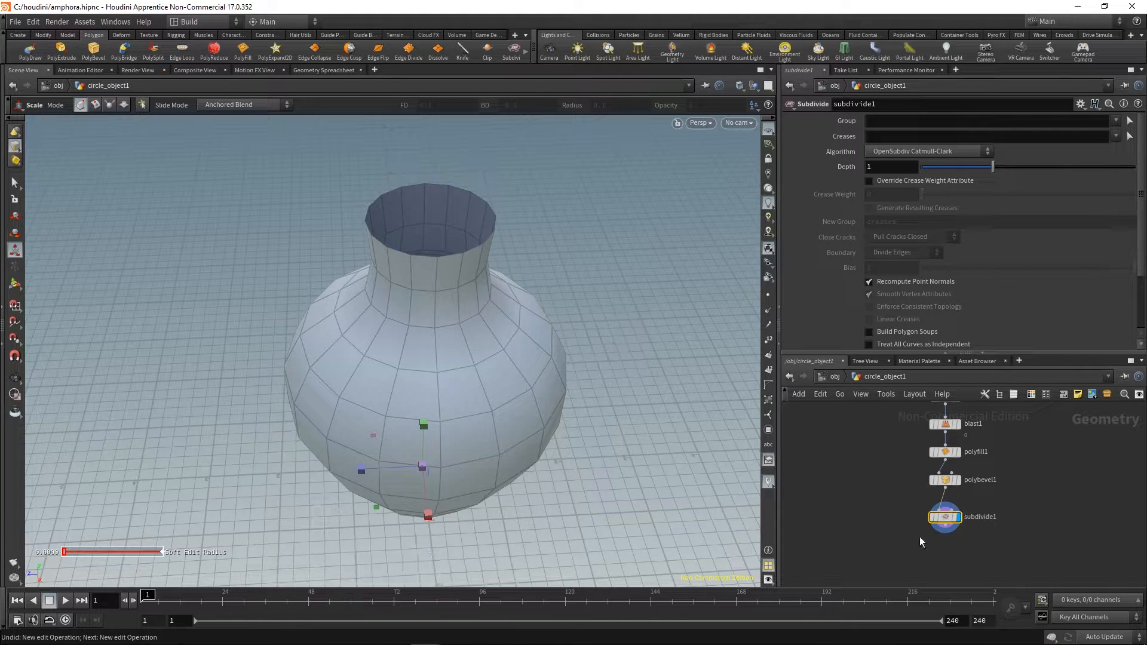
pyautogui.press('Tab')
pyautogui.write('extr')
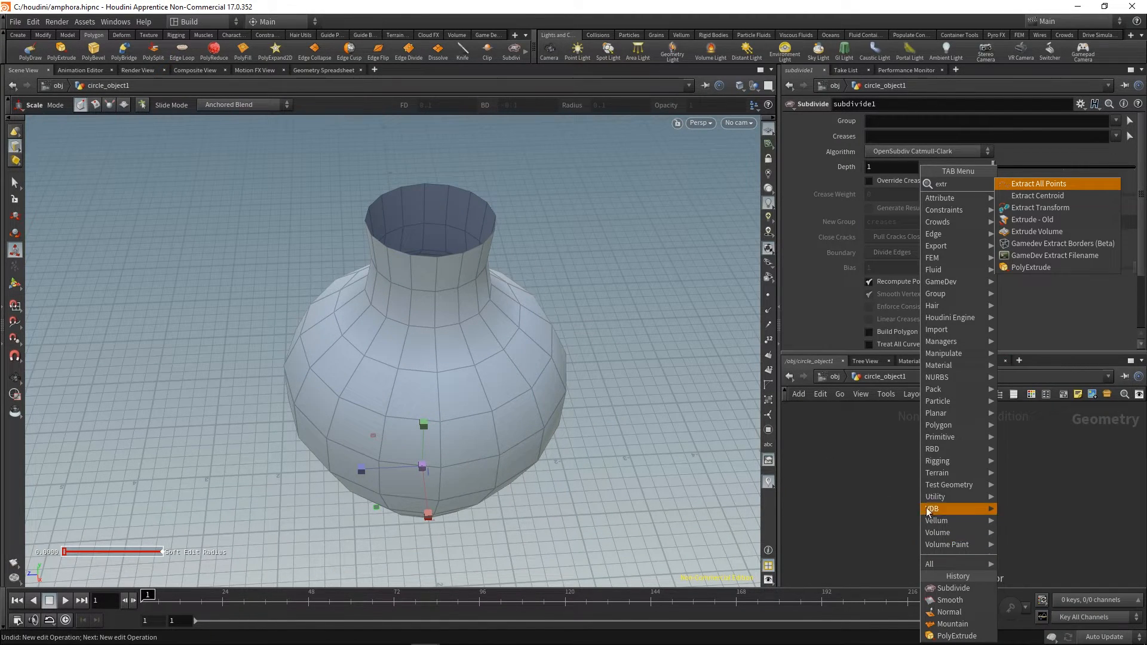
pyautogui.click(1011, 269)
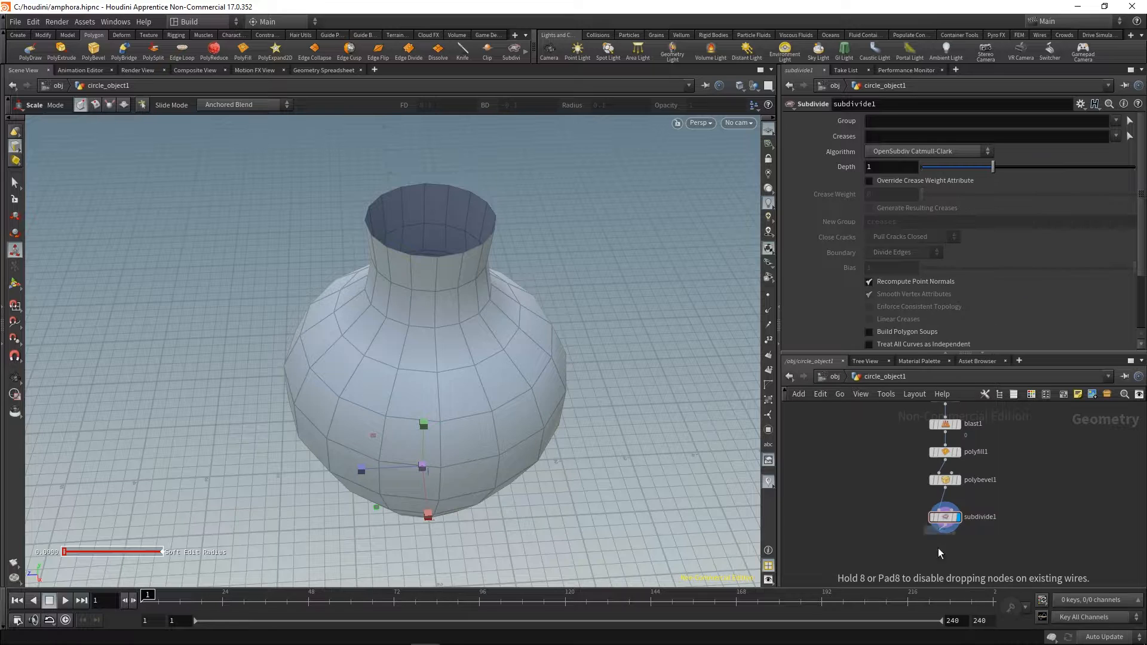
pyautogui.click(980, 538)
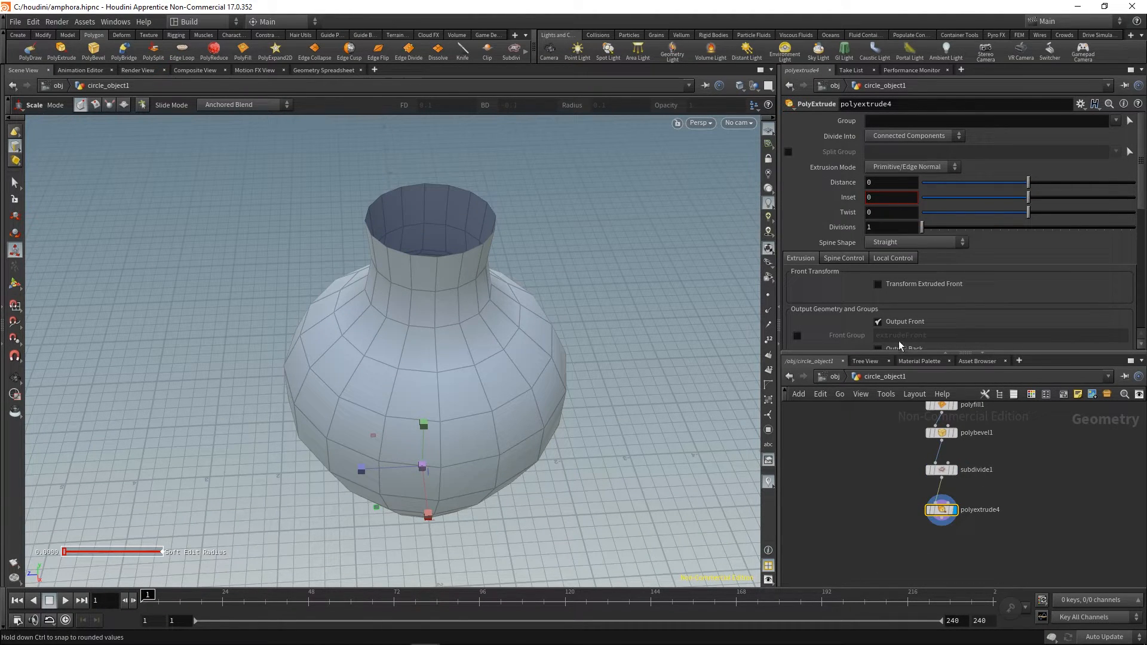
# - Assign the clay material to the vase and go back into the circle_object1 network
pyautogui.click(920, 360)
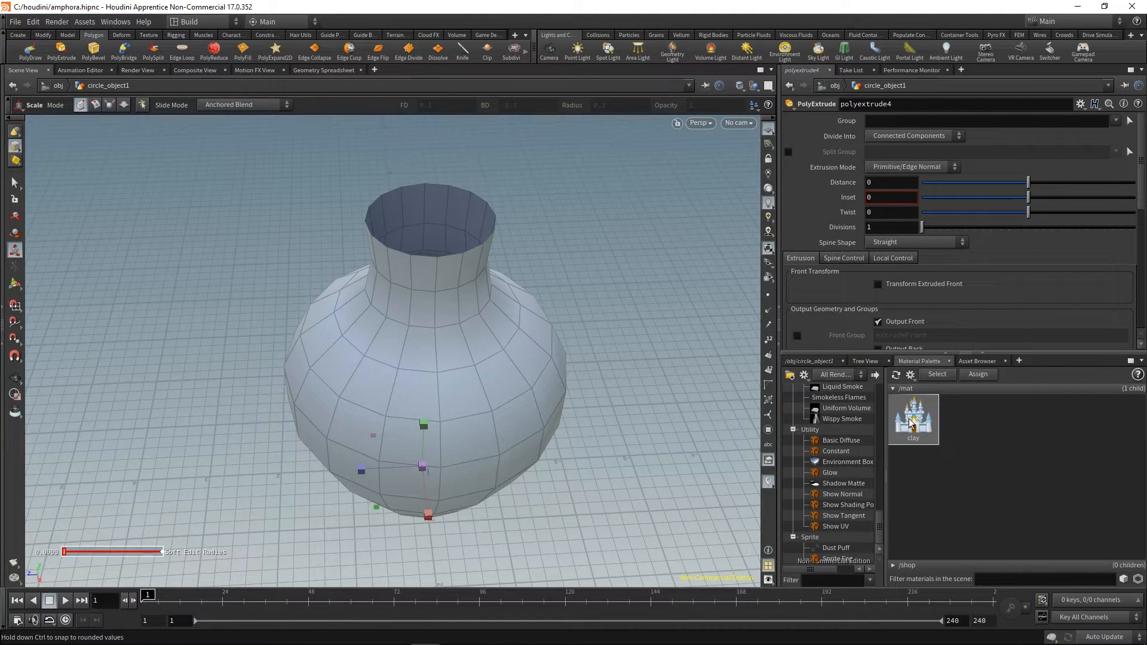
pyautogui.moveTo(913, 418); pyautogui.dragTo(439, 412)
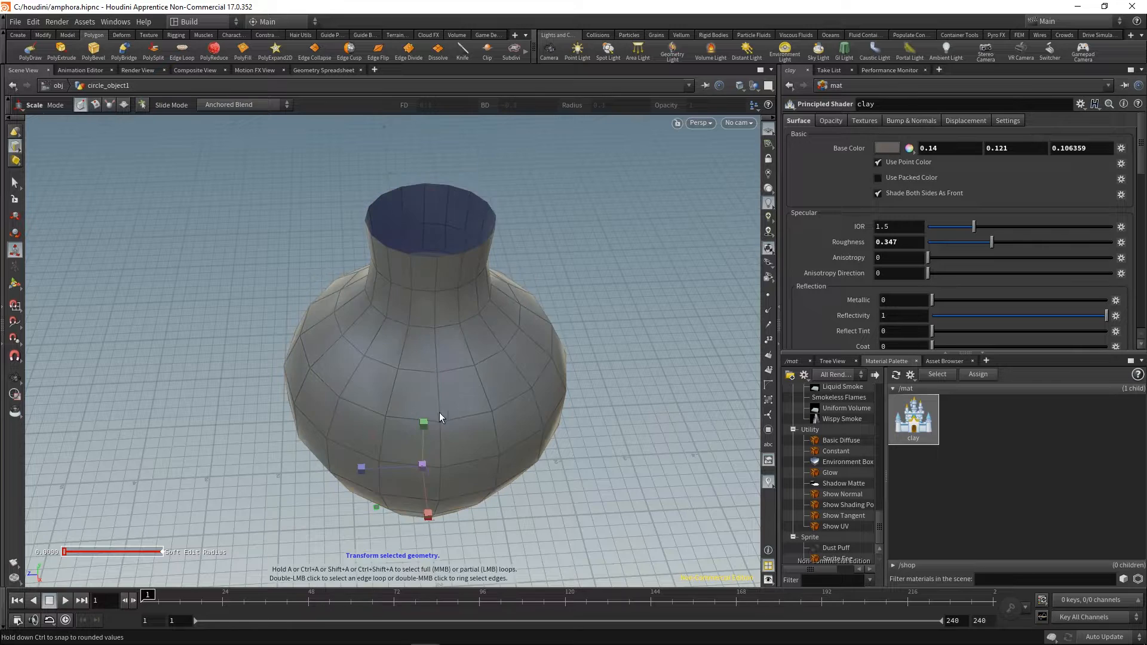
pyautogui.click(793, 361)
pyautogui.click(840, 394)
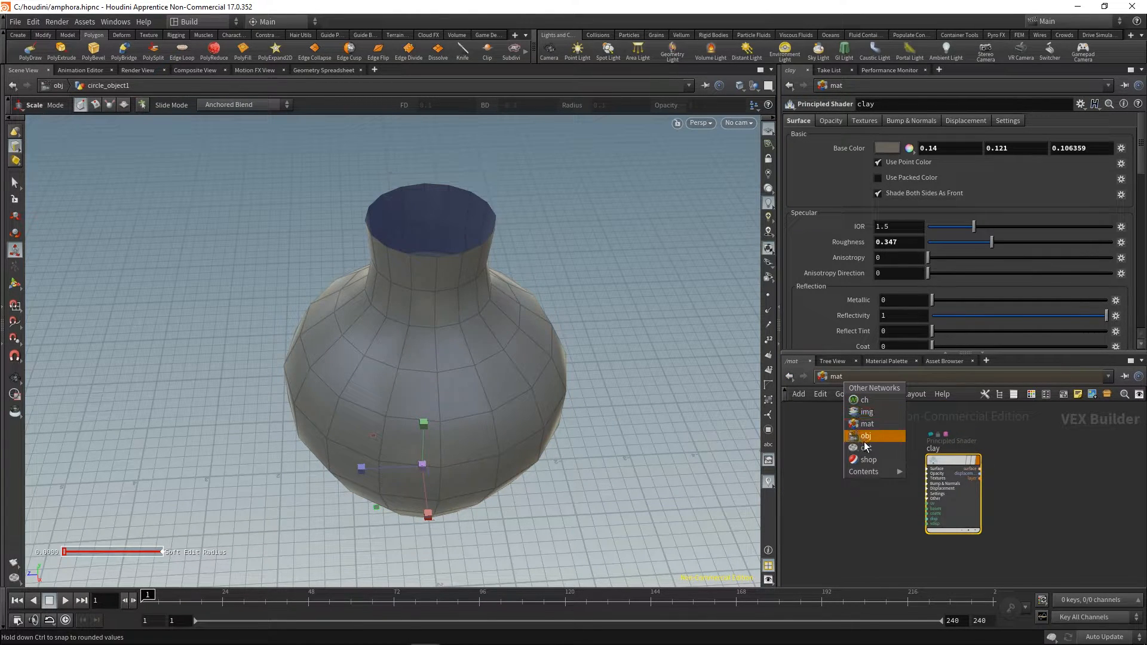
pyautogui.click(860, 441)
pyautogui.click(847, 378)
pyautogui.click(863, 444)
pyautogui.click(847, 378)
pyautogui.click(866, 433)
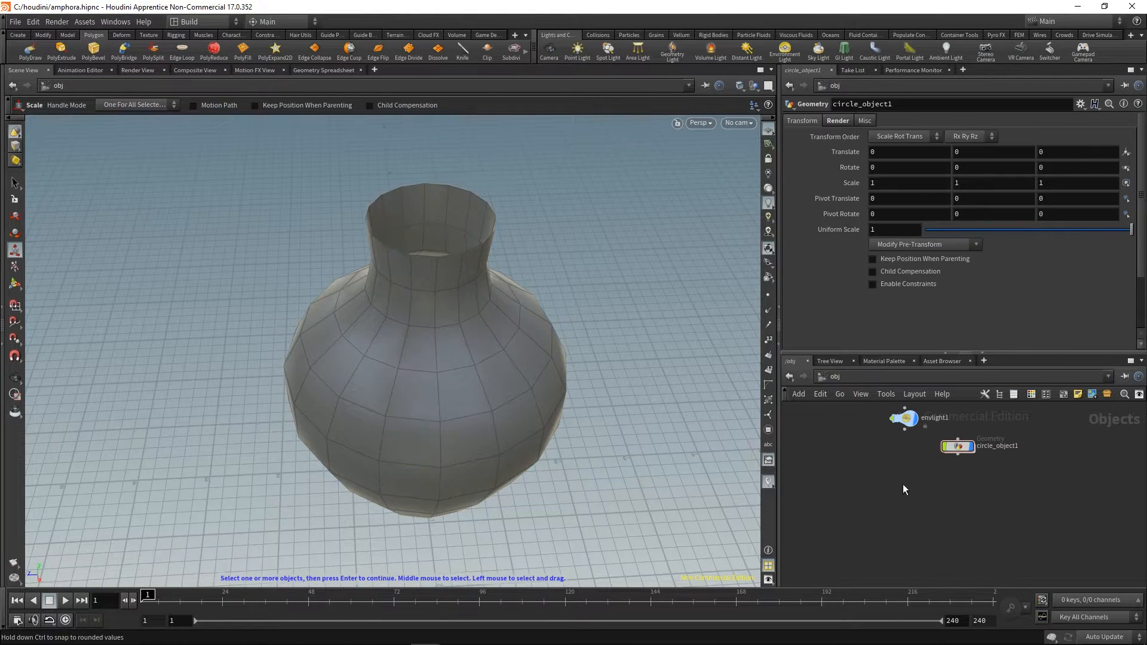
pyautogui.doubleClick(957, 449)
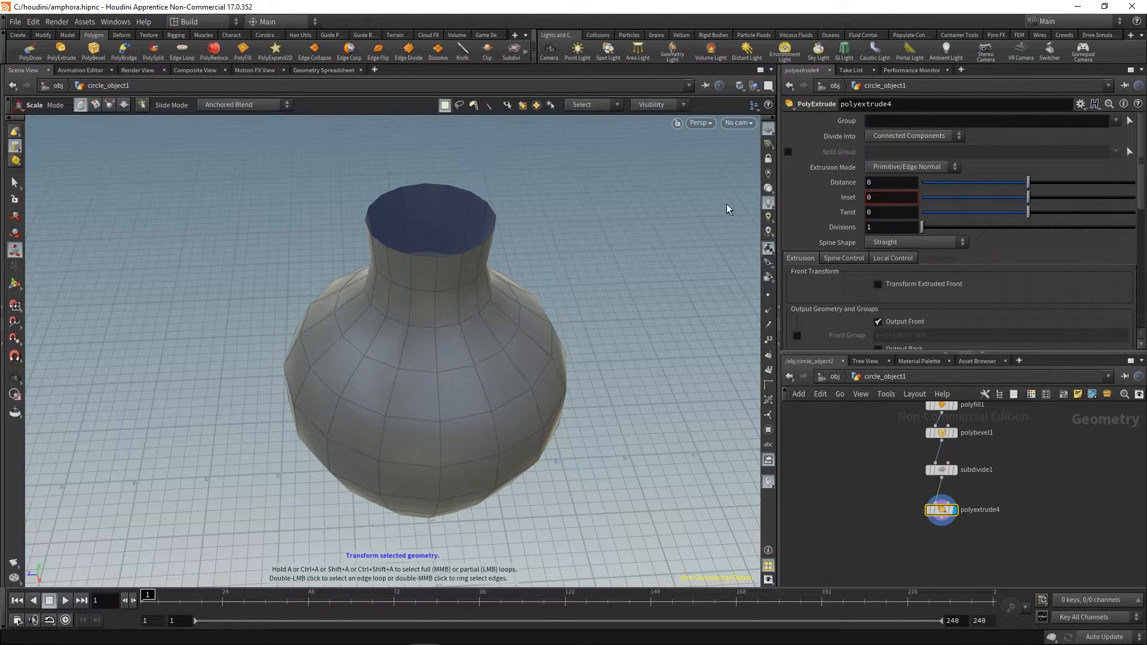
# - Extrude the vase's surface by a Distance of about 0.108 to give the walls thickness
pyautogui.click(14, 285)
pyautogui.moveTo(400, 490); pyautogui.dragTo(400, 495)
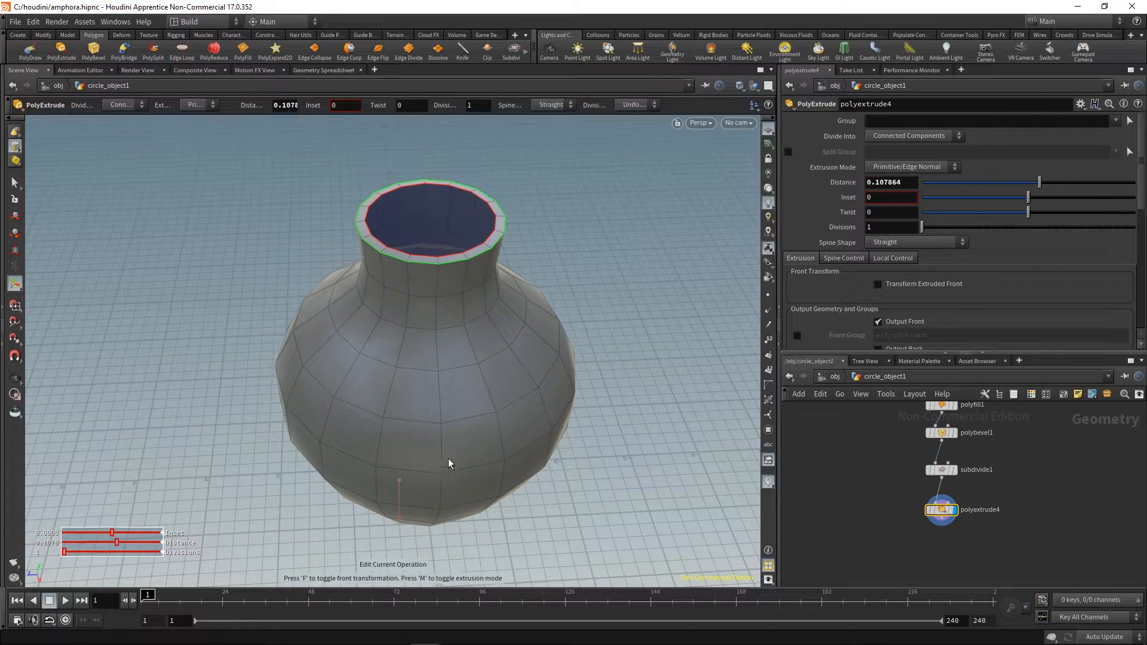
# - Turn on Output Back for polyextrude4 so the vase gets an inner wall surface
pyautogui.keyDown('alt'); pyautogui.moveTo(496, 305); pyautogui.dragTo(563, 172, button='right'); pyautogui.keyUp('alt')
pyautogui.keyDown('alt'); pyautogui.moveTo(420, 226); pyautogui.dragTo(371, 292, button='middle'); pyautogui.keyUp('alt')
pyautogui.keyDown('alt'); pyautogui.moveTo(370, 292); pyautogui.dragTo(387, 272, button='right'); pyautogui.keyUp('alt')
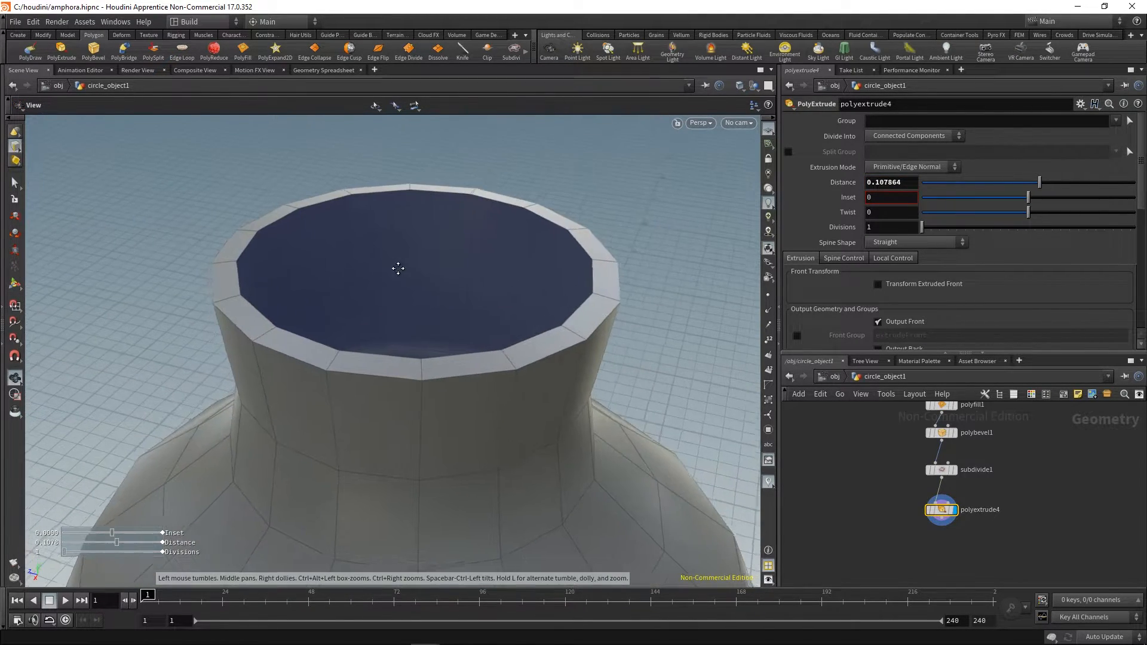
pyautogui.keyDown('alt'); pyautogui.moveTo(386, 271); pyautogui.dragTo(358, 250); pyautogui.keyUp('alt')
pyautogui.keyDown('alt'); pyautogui.moveTo(358, 250); pyautogui.dragTo(410, 243, button='right'); pyautogui.keyUp('alt')
pyautogui.keyDown('alt'); pyautogui.moveTo(410, 244); pyautogui.dragTo(295, 212); pyautogui.keyUp('alt')
pyautogui.keyDown('alt'); pyautogui.moveTo(294, 213); pyautogui.dragTo(332, 251, button='right'); pyautogui.keyUp('alt')
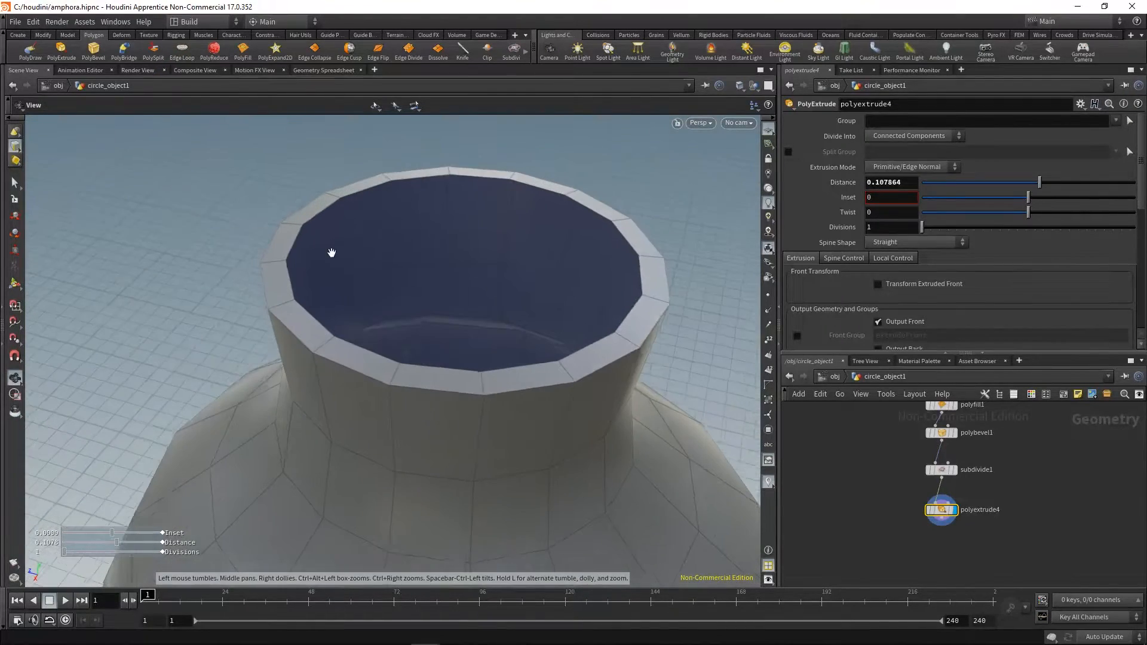
pyautogui.scroll(-4, 1113, 217)
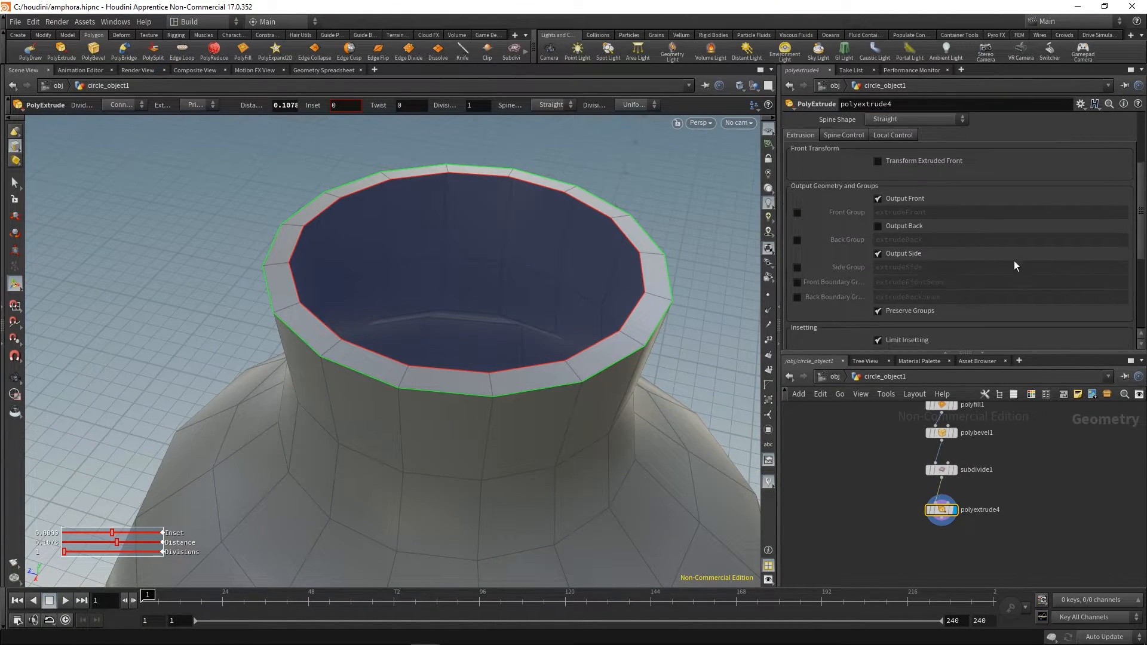
pyautogui.click(904, 227)
pyautogui.keyDown('alt'); pyautogui.moveTo(561, 269); pyautogui.dragTo(413, 307, button='right'); pyautogui.keyUp('alt')
pyautogui.keyDown('alt'); pyautogui.moveTo(413, 307); pyautogui.dragTo(451, 346); pyautogui.keyUp('alt')
pyautogui.press('Return')
# - Try 2 Divisions on the wall extrusion and set the value back to 1
pyautogui.scroll(4, 1136, 178)
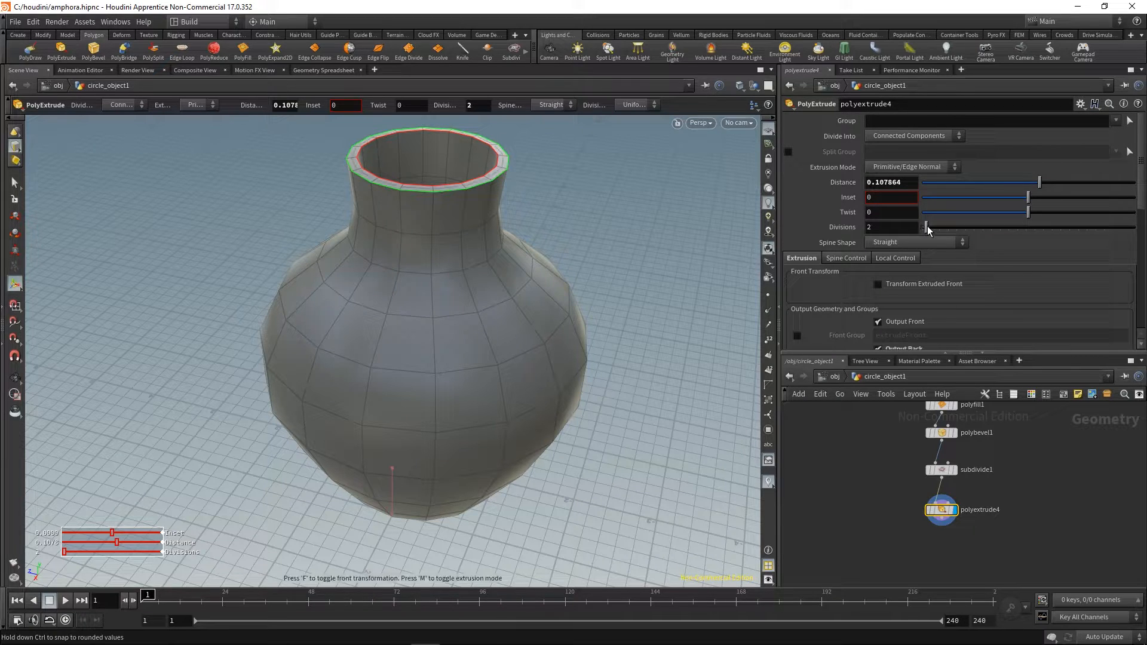
pyautogui.scroll(3, 512, 141)
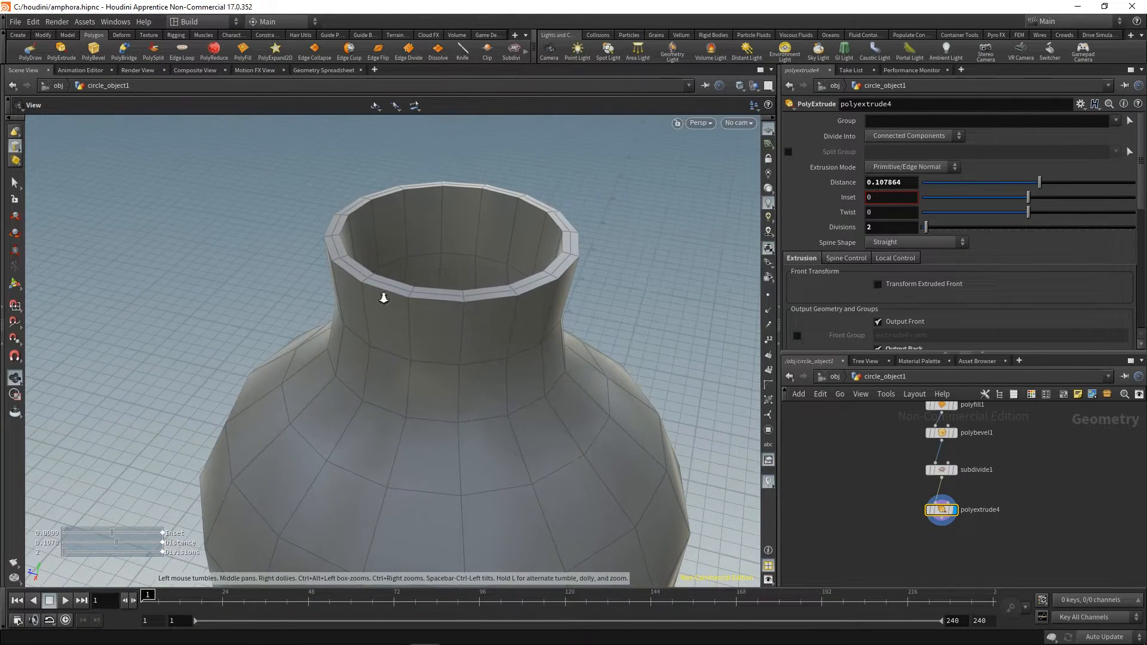
pyautogui.scroll(5, 363, 302)
pyautogui.moveTo(928, 229); pyautogui.dragTo(924, 230)
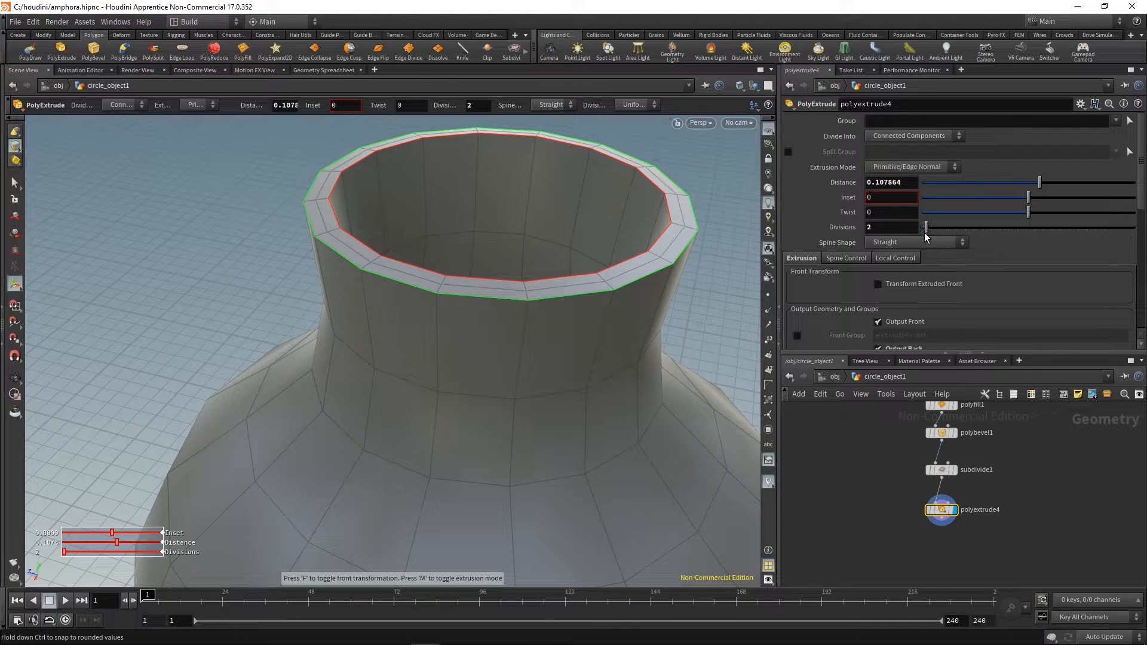
pyautogui.press('Escape')
pyautogui.scroll(-5, 374, 340)
pyautogui.press('Return')
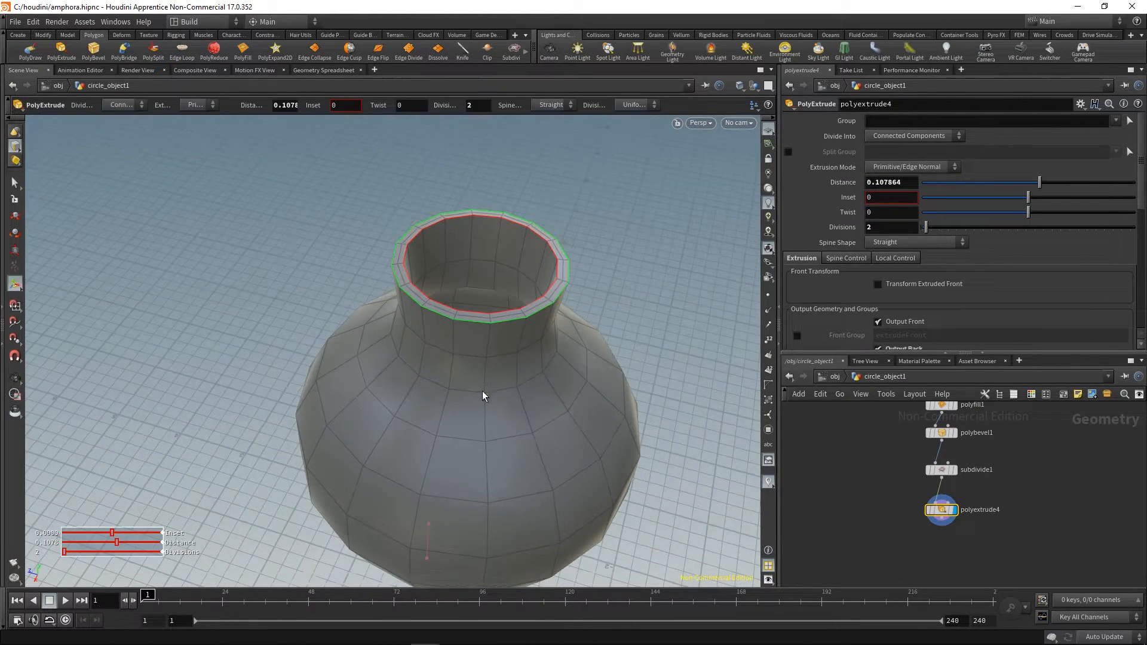
pyautogui.moveTo(925, 233); pyautogui.dragTo(920, 233)
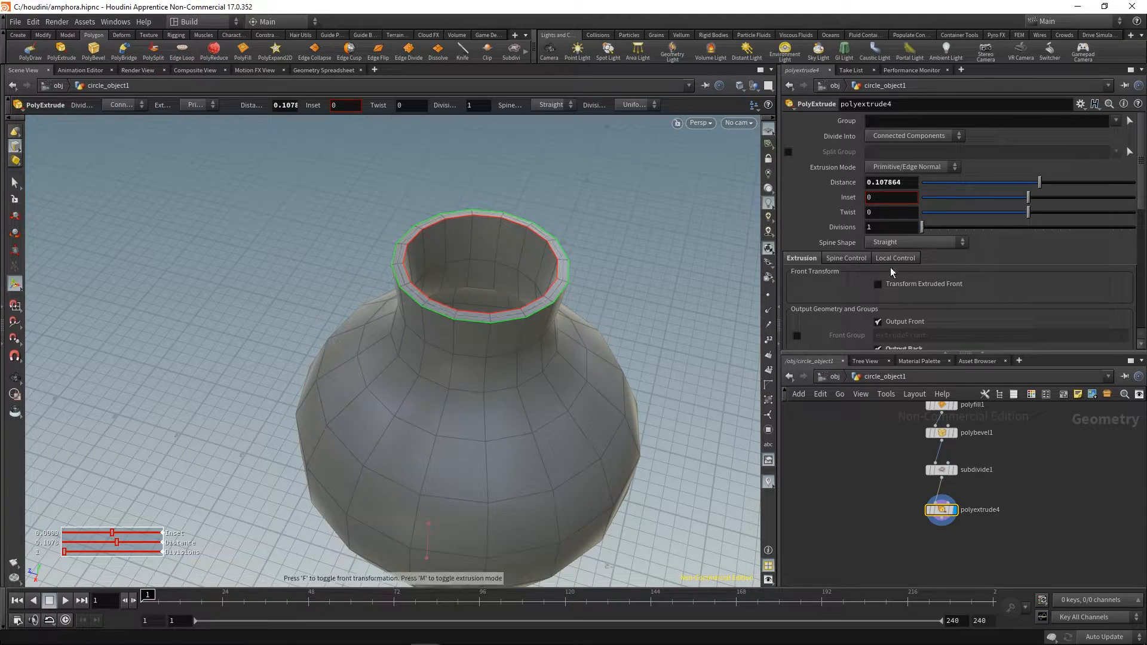
# - Examine the thickened vase's rim and overall profile from several angles and distances
pyautogui.press('Escape')
pyautogui.moveTo(490, 331); pyautogui.dragTo(486, 274, button='middle')
pyautogui.moveTo(486, 274); pyautogui.dragTo(420, 361, button='right')
pyautogui.moveTo(420, 361); pyautogui.dragTo(489, 457)
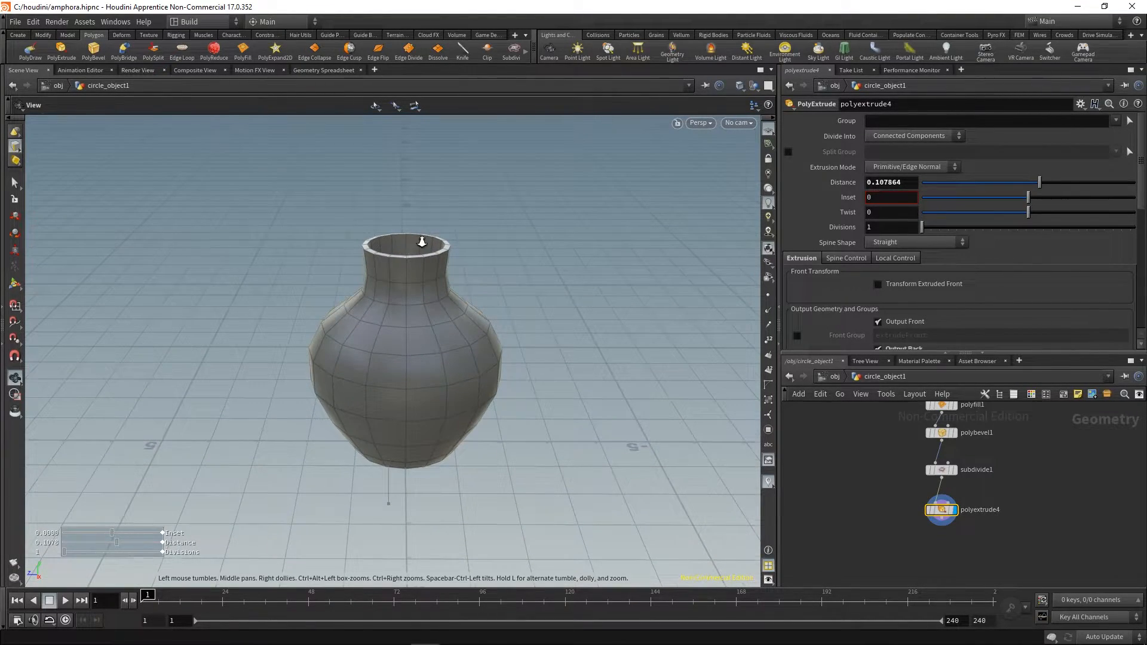
pyautogui.moveTo(403, 251); pyautogui.dragTo(543, 227, button='right')
pyautogui.moveTo(489, 255); pyautogui.dragTo(507, 214, button='middle')
pyautogui.moveTo(507, 213); pyautogui.dragTo(455, 302, button='right')
pyautogui.moveTo(456, 302); pyautogui.dragTo(451, 278)
pyautogui.moveTo(451, 278)
pyautogui.mouseDown(button='middle')
pyautogui.moveTo(445, 344)
pyautogui.moveTo(463, 287)
pyautogui.mouseUp(button='middle')
pyautogui.moveTo(464, 287); pyautogui.dragTo(450, 371, button='right')
pyautogui.press('Return')
# - Add and display a Subdivide node after polyextrude4 with a Depth of 2
pyautogui.press('Tab')
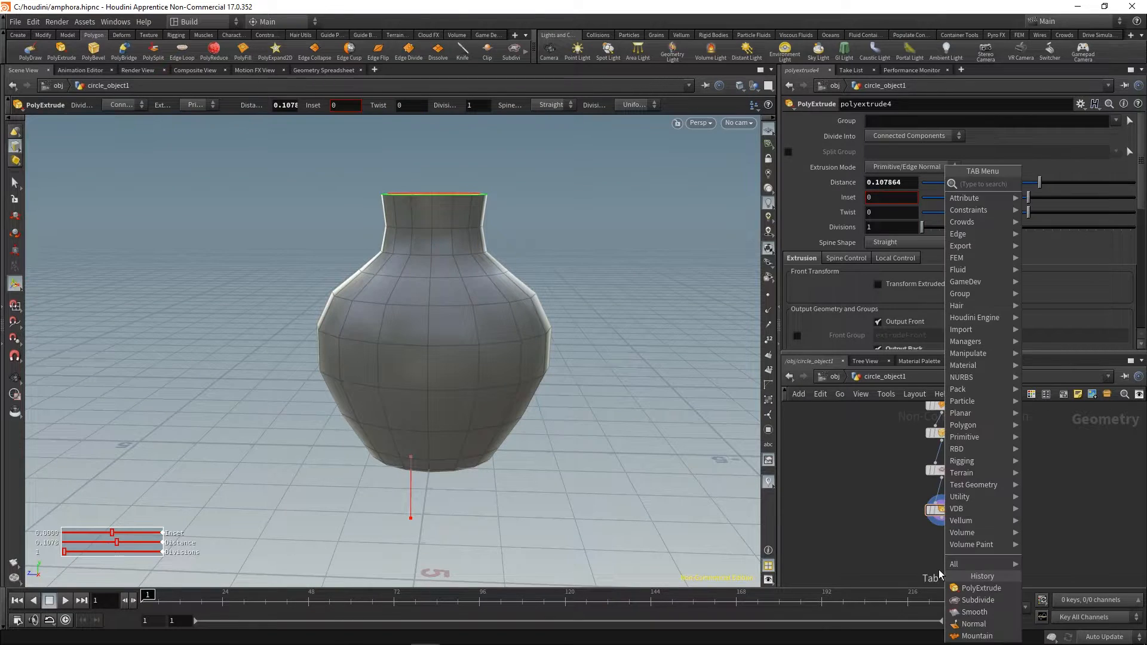
pyautogui.write('subd')
pyautogui.press('Return')
pyautogui.click(938, 570)
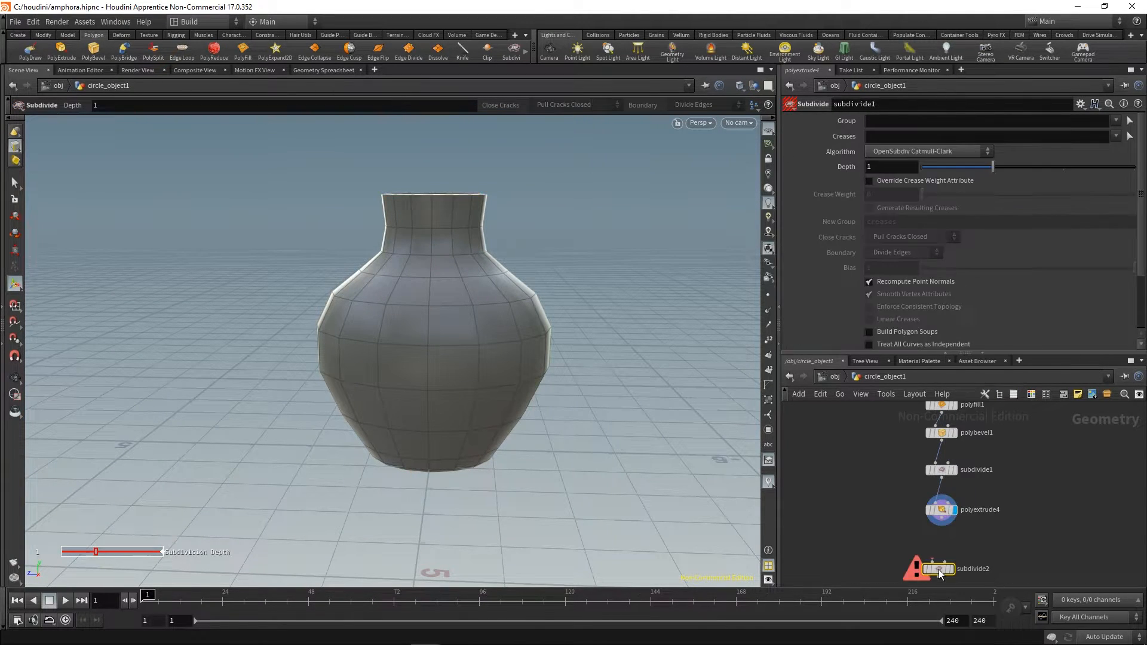
pyautogui.moveTo(940, 500); pyautogui.dragTo(942, 521)
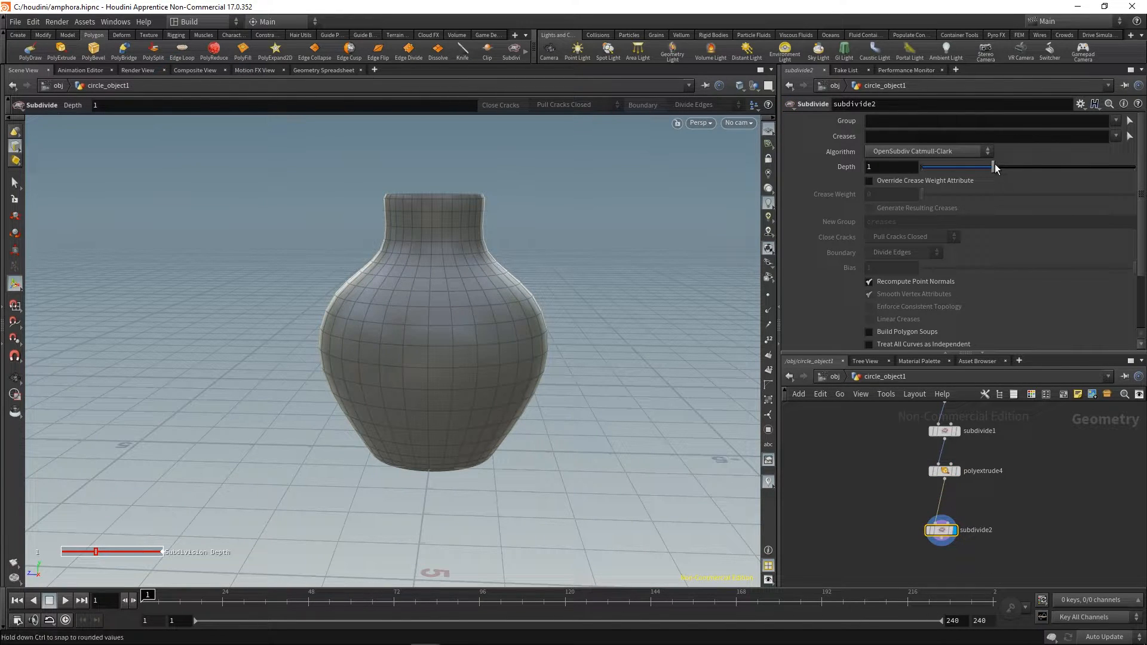
pyautogui.click(1028, 160)
# - Examine the smoothed vase and its rim up close, with and without the wireframe overlay
pyautogui.press('Escape')
pyautogui.moveTo(463, 277); pyautogui.dragTo(482, 251)
pyautogui.scroll(10, 482, 251)
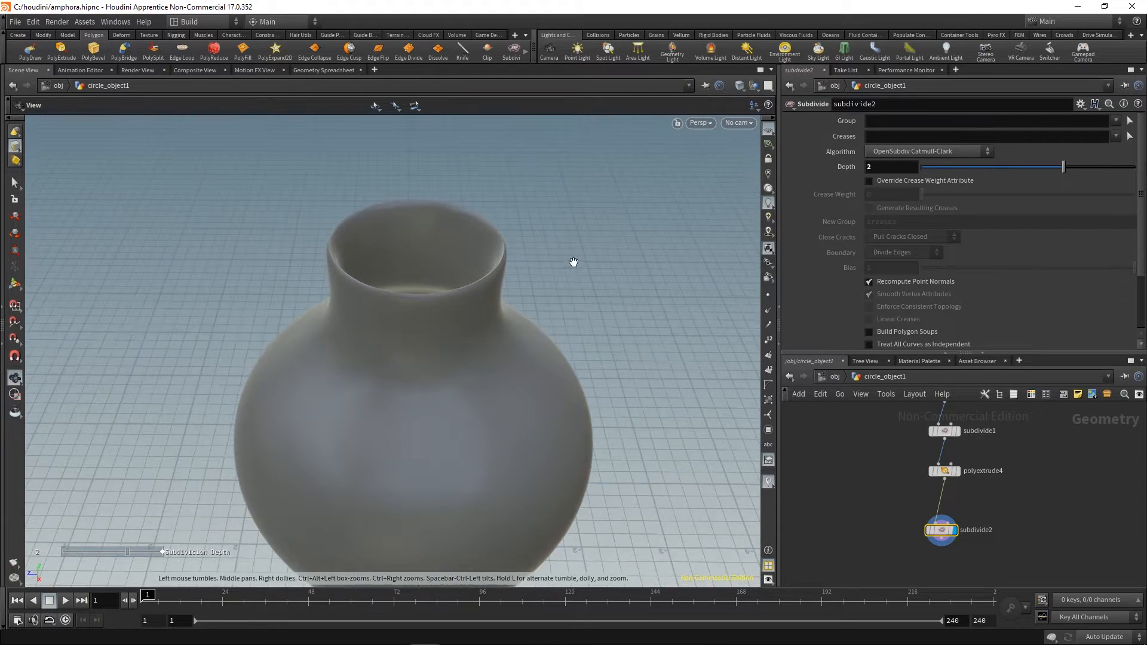
pyautogui.moveTo(533, 257); pyautogui.dragTo(507, 263)
pyautogui.hotkey('shift', 'w')
pyautogui.moveTo(536, 274); pyautogui.dragTo(590, 286, button='right')
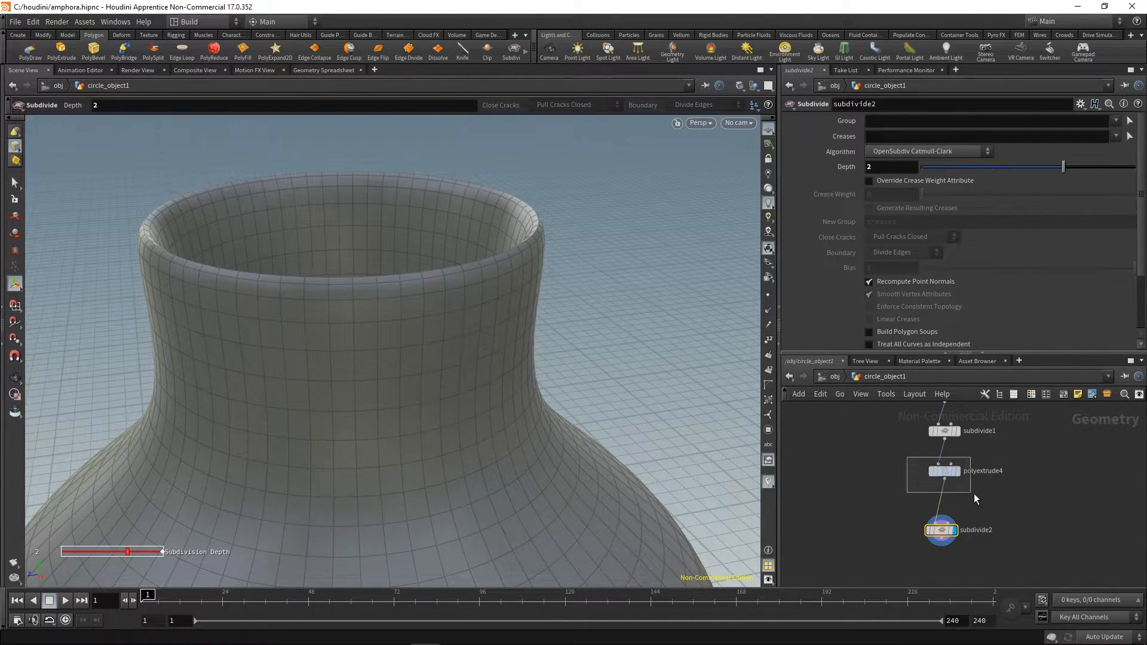
# - Go back up the node chain from polyextrude4 and display the edit4 node's result
pyautogui.click(945, 471)
pyautogui.moveTo(898, 453); pyautogui.dragTo(887, 559, button='middle')
pyautogui.press('r')
pyautogui.moveTo(890, 467); pyautogui.dragTo(933, 481)
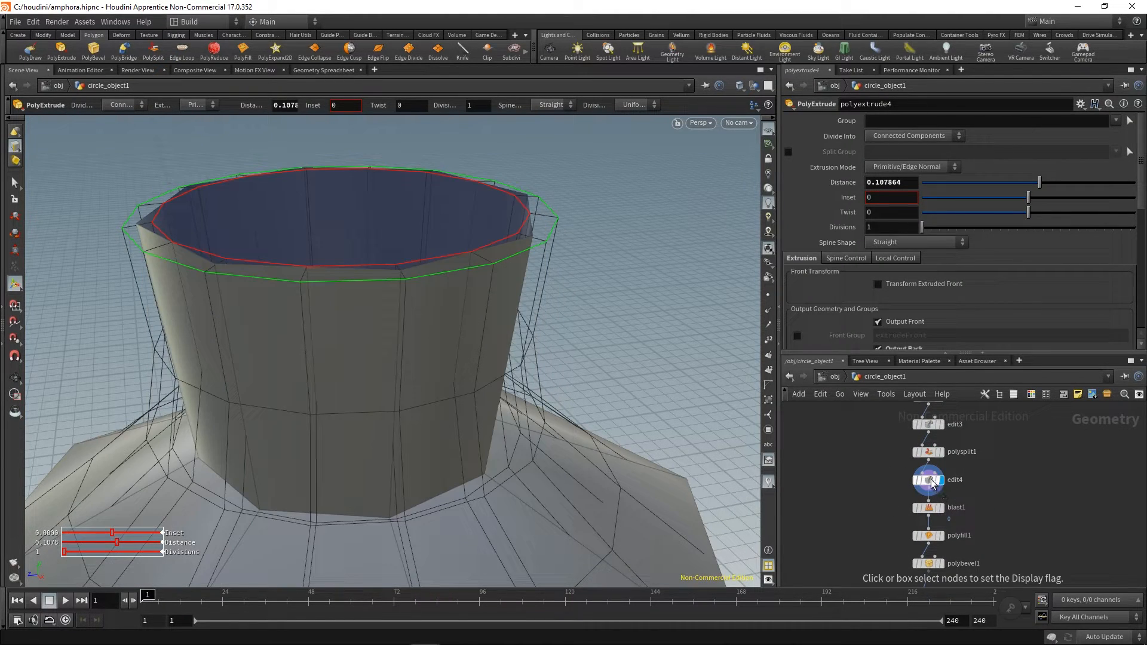
# - Try to add an edge loop just below the vase rim after polyextrude4, and undo its placement
pyautogui.moveTo(870, 500); pyautogui.dragTo(852, 473, button='middle')
pyautogui.scroll(-1, 864, 476)
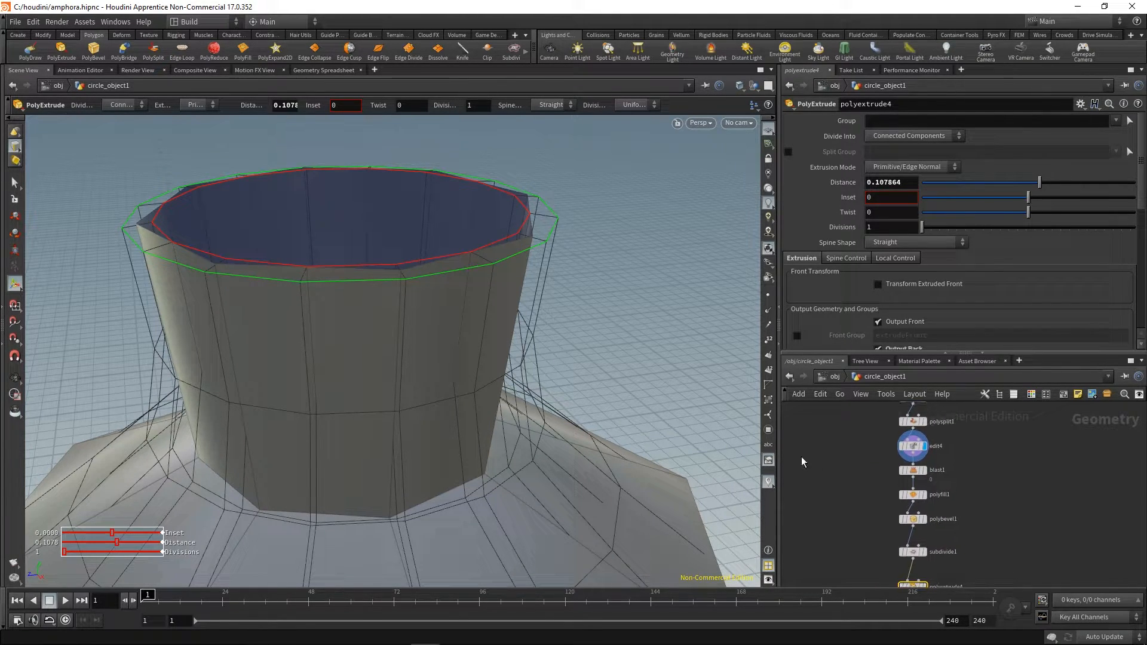
pyautogui.click(182, 51)
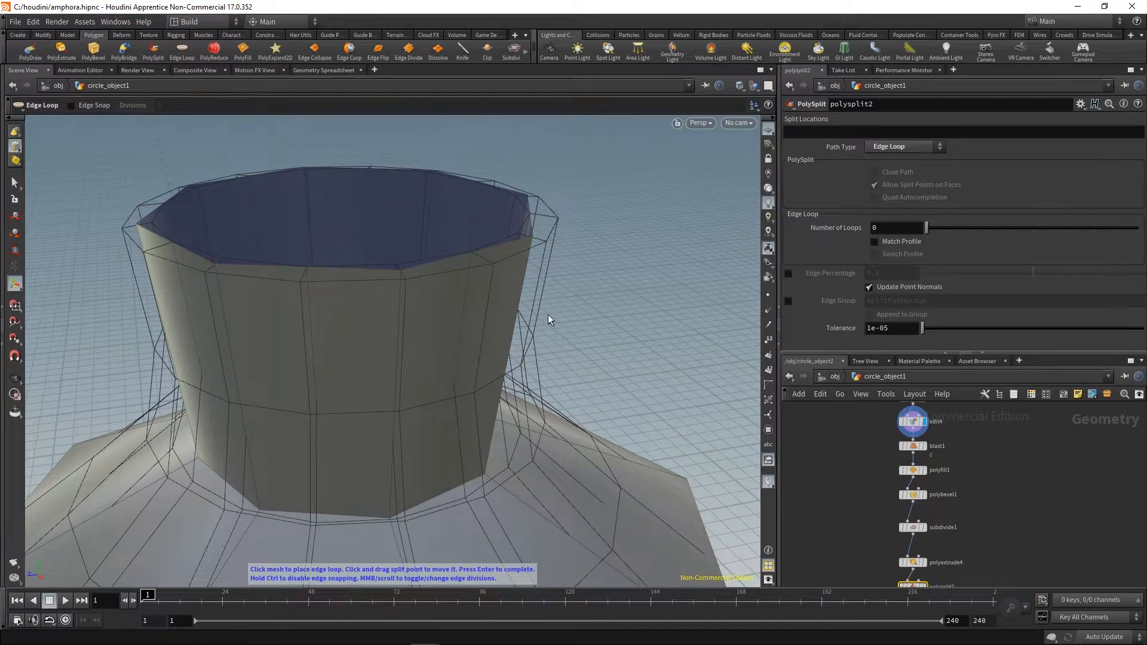
pyautogui.click(543, 263)
pyautogui.moveTo(575, 307); pyautogui.dragTo(564, 324, button='middle')
pyautogui.moveTo(553, 314)
pyautogui.keyDown('alt'); pyautogui.mouseDown()
pyautogui.moveTo(535, 291)
pyautogui.moveTo(509, 297)
pyautogui.moveTo(540, 320)
pyautogui.mouseUp(); pyautogui.keyUp('alt')
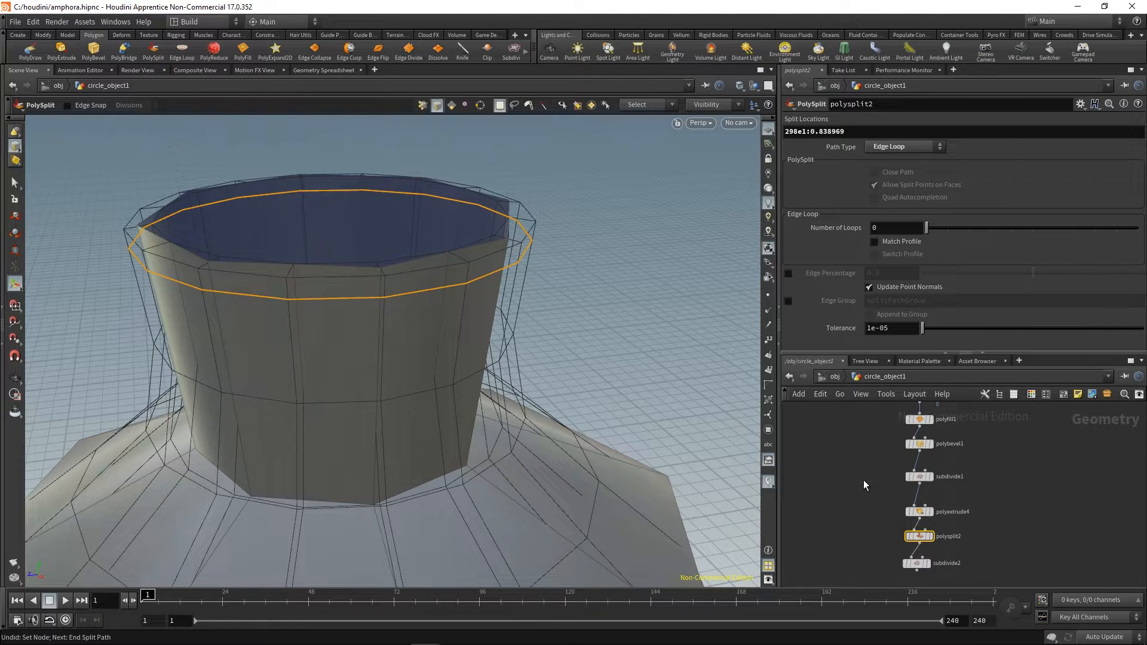
pyautogui.hotkey('ctrl', 'z')
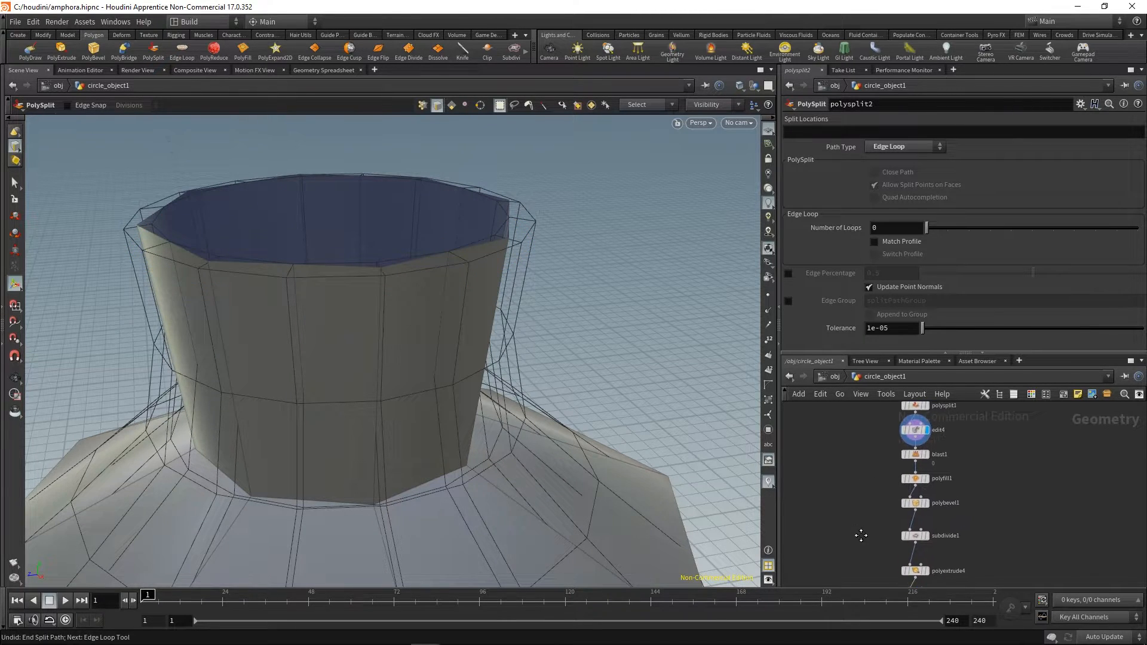
# - Insert an edge loop just below the rim of the vase neck, directly after the edit4 node
pyautogui.click(925, 430)
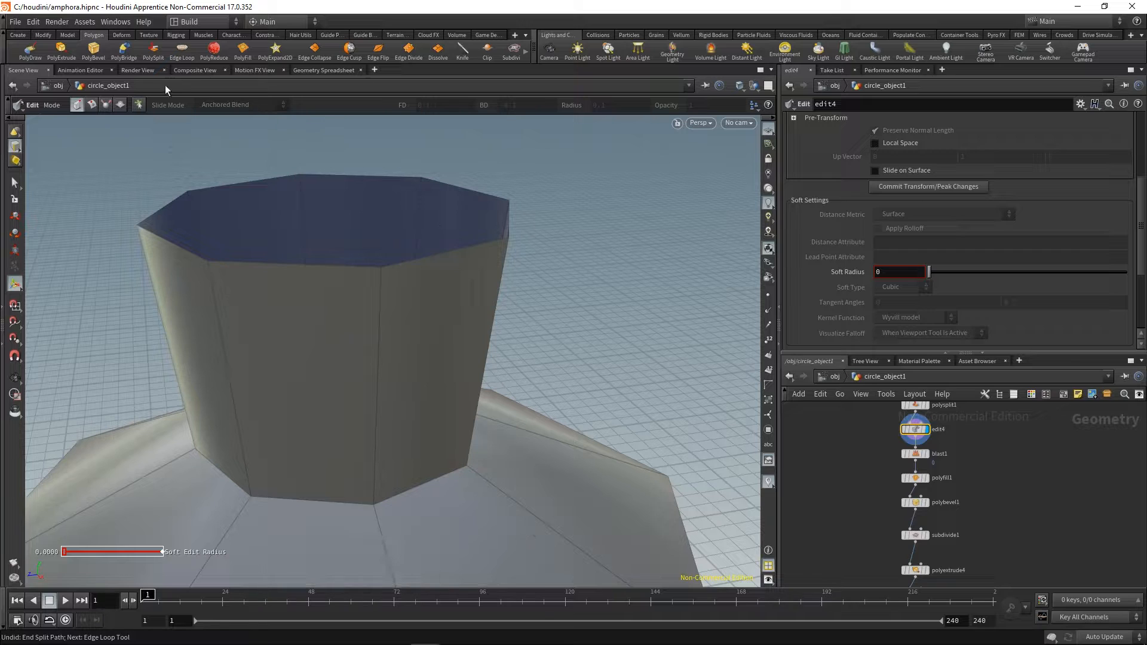
pyautogui.click(181, 51)
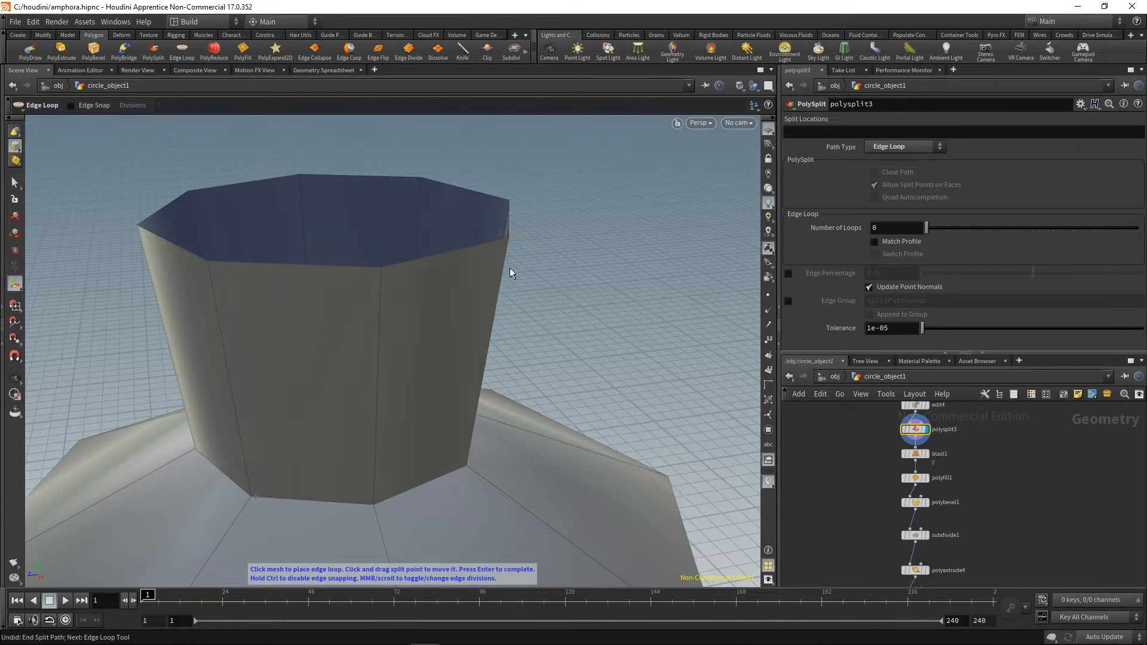
pyautogui.click(503, 265)
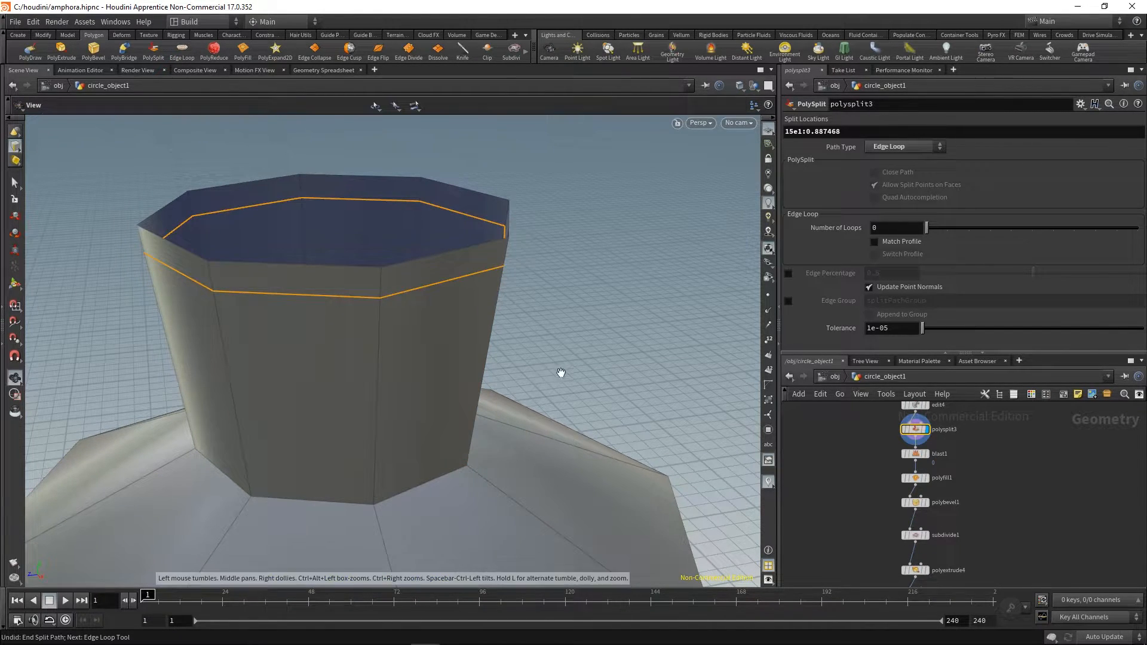
pyautogui.keyDown('alt'); pyautogui.moveTo(559, 372); pyautogui.dragTo(559, 362, button='middle'); pyautogui.keyUp('alt')
# - Reselect the vase's bottom face as the Group of the blast1 node
pyautogui.click(909, 455)
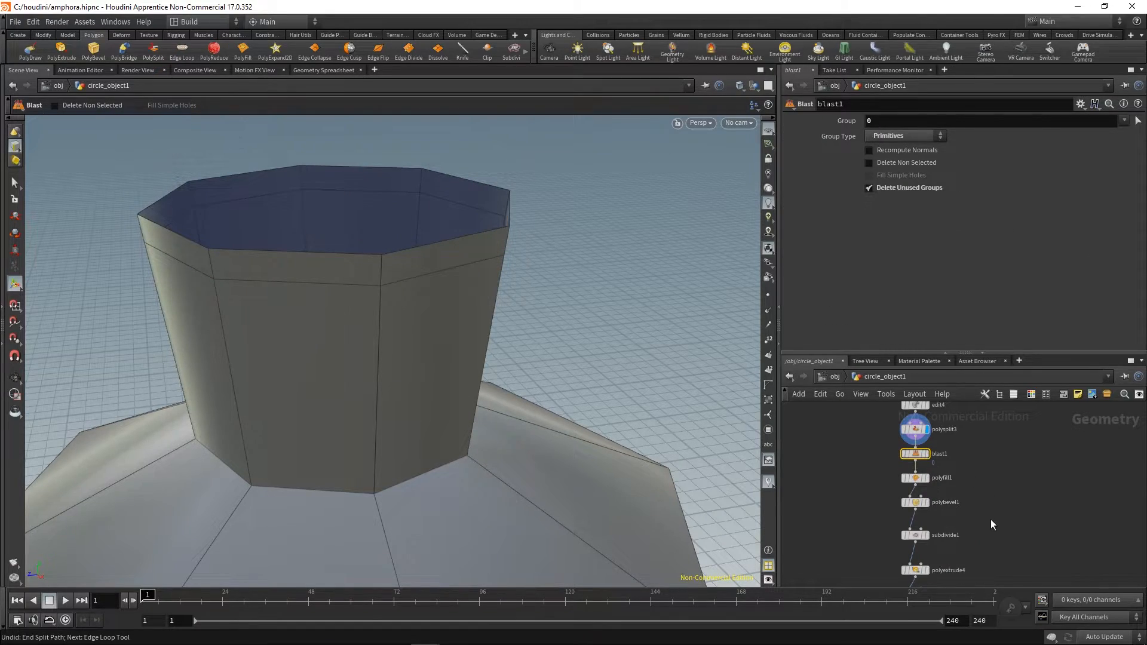
pyautogui.press('Escape')
pyautogui.scroll(-5, 441, 428)
pyautogui.moveTo(440, 428); pyautogui.dragTo(447, 317)
pyautogui.press('Return')
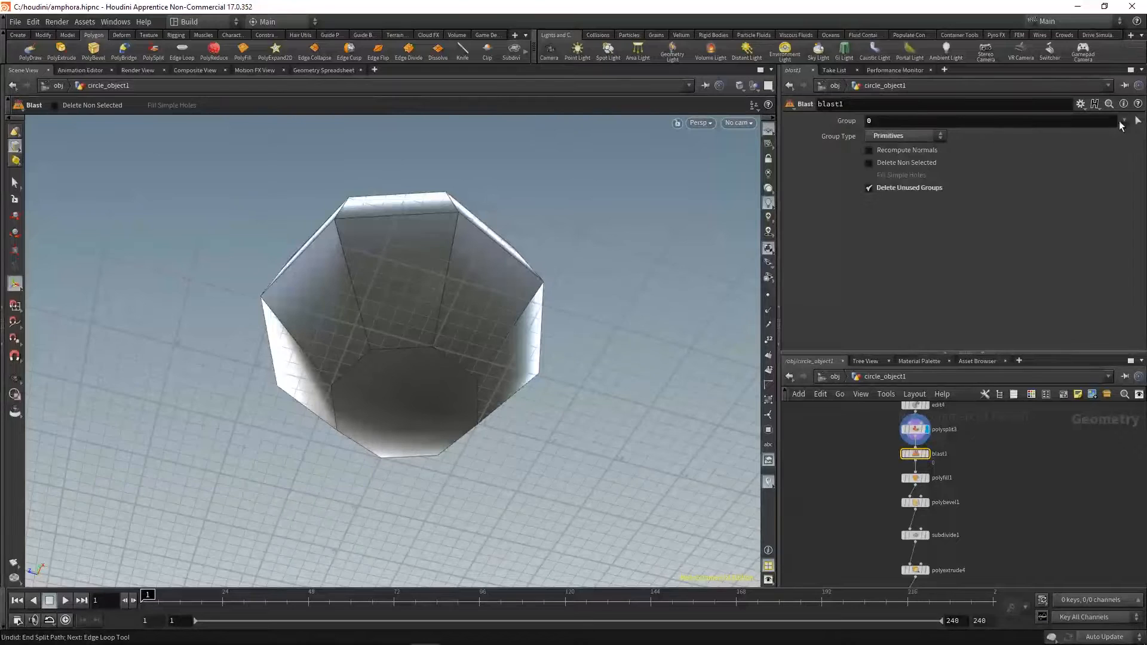
pyautogui.click(1138, 122)
pyautogui.click(417, 418)
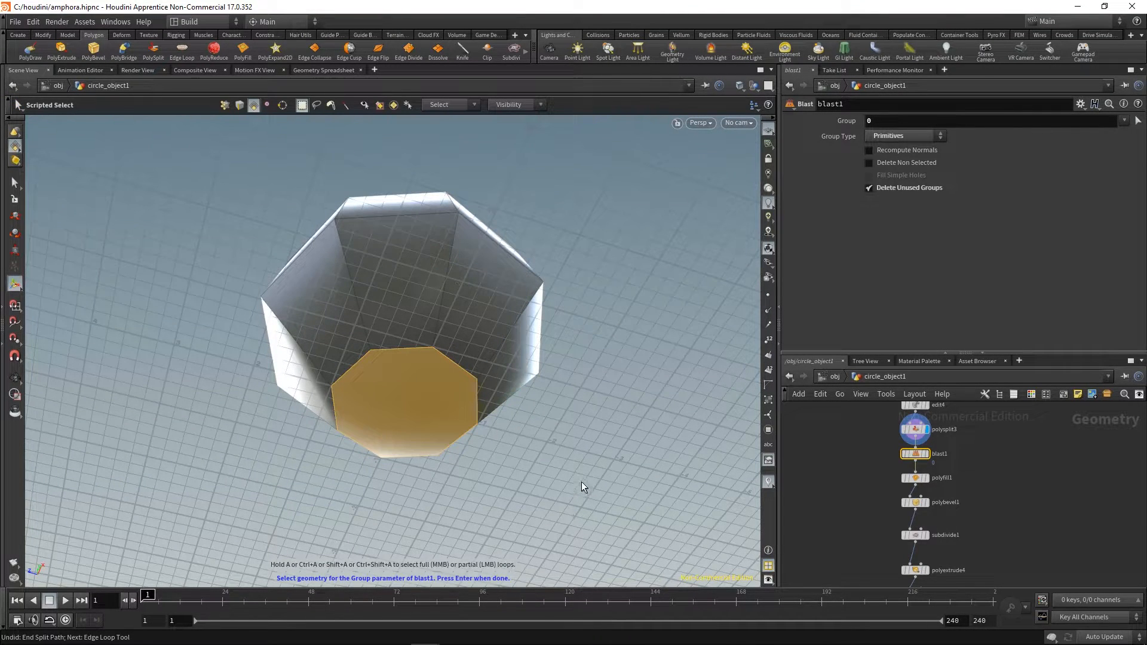
pyautogui.press('Return')
# - Display blast1, polyfill1, polybevel1, subdivide1 and polyextrude4 in turn, and examine the base and the whole vase
pyautogui.click(926, 453)
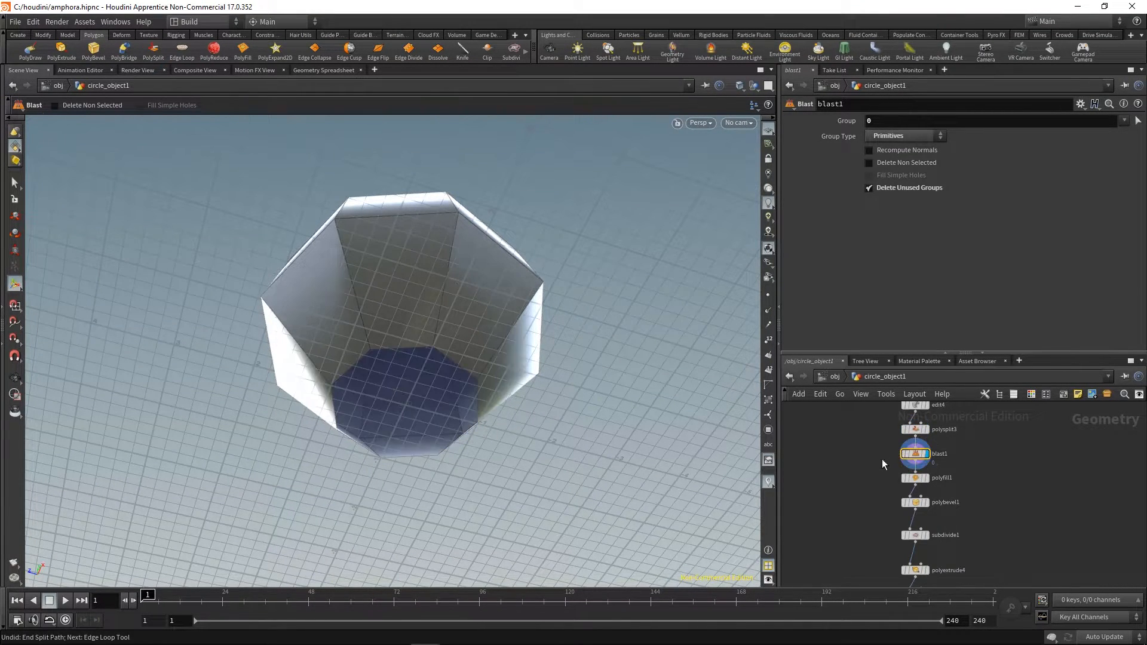
pyautogui.click(923, 483)
pyautogui.click(926, 478)
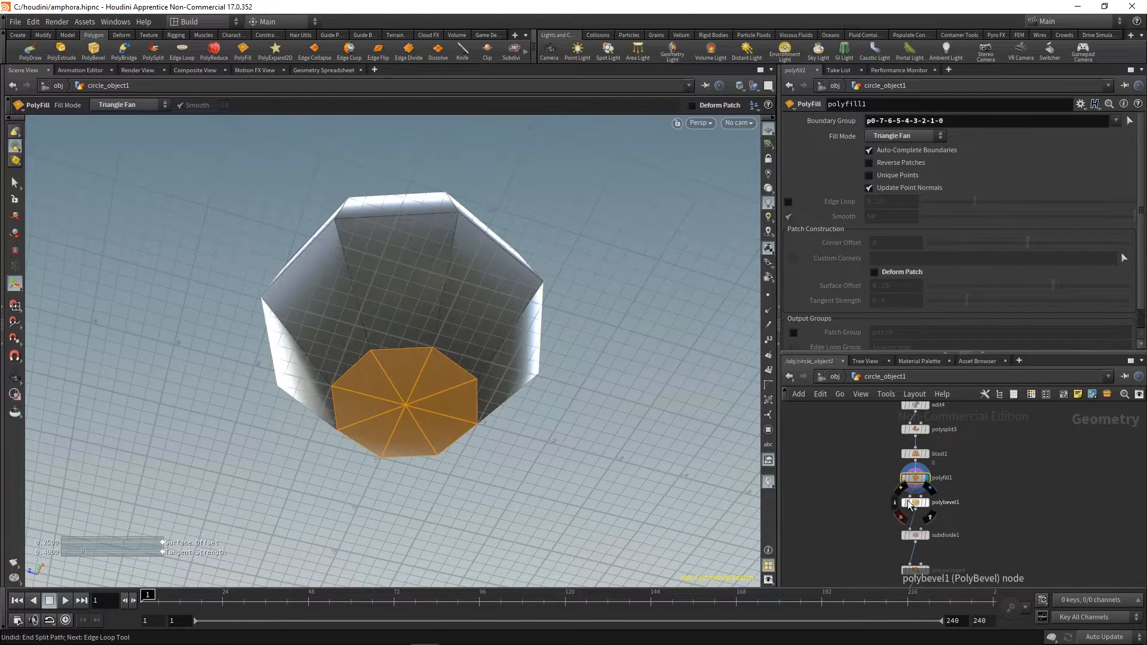
pyautogui.click(926, 501)
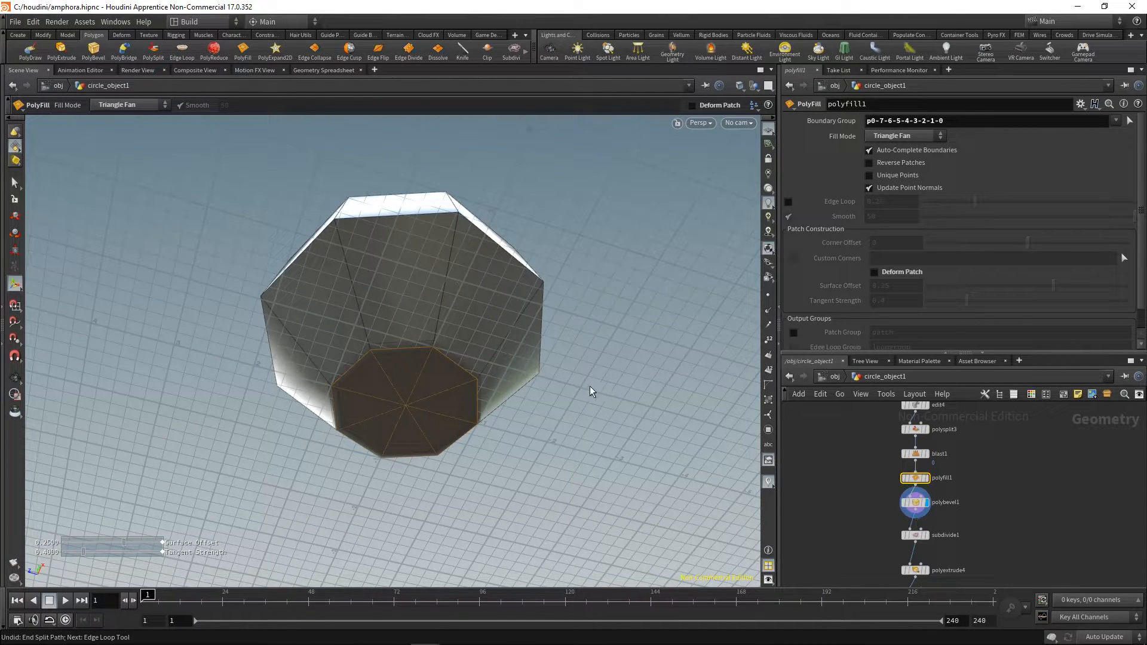
pyautogui.press('r')
pyautogui.click(905, 502)
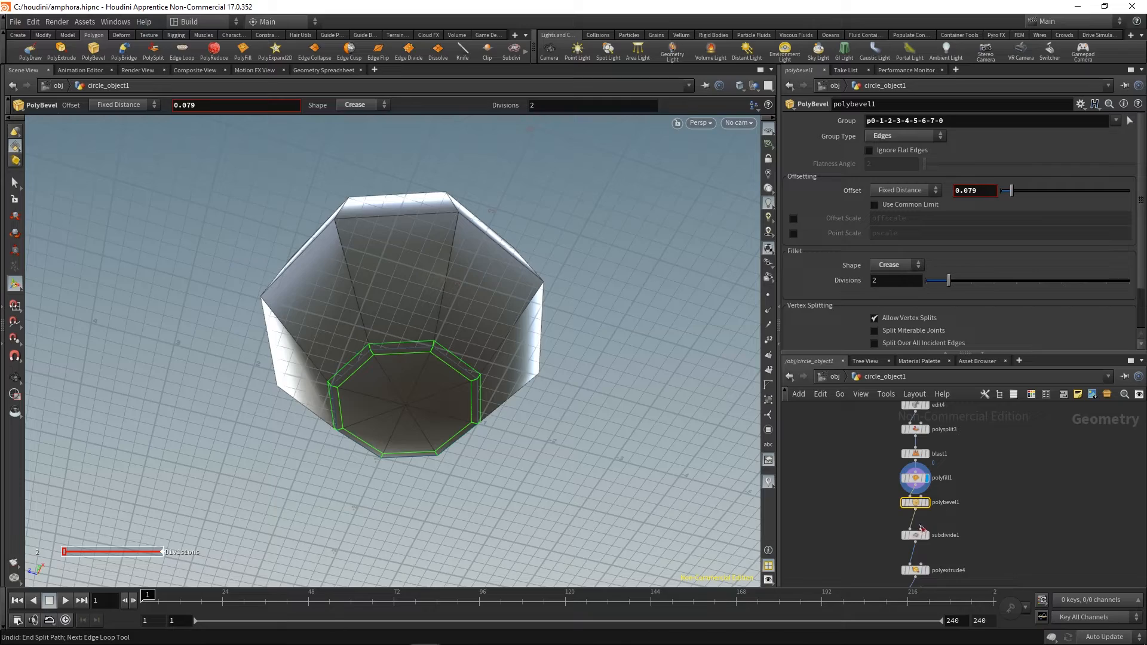
pyautogui.click(901, 536)
pyautogui.click(901, 568)
pyautogui.keyDown('alt'); pyautogui.moveTo(434, 298); pyautogui.dragTo(406, 301); pyautogui.keyUp('alt')
pyautogui.keyDown('alt'); pyautogui.moveTo(407, 301); pyautogui.dragTo(383, 462, button='middle'); pyautogui.keyUp('alt')
pyautogui.keyDown('alt'); pyautogui.moveTo(527, 328); pyautogui.dragTo(496, 386, button='right'); pyautogui.keyUp('alt')
pyautogui.keyDown('alt'); pyautogui.moveTo(496, 387); pyautogui.dragTo(514, 297); pyautogui.keyUp('alt')
pyautogui.keyDown('alt'); pyautogui.moveTo(514, 297); pyautogui.dragTo(420, 256, button='right'); pyautogui.keyUp('alt')
pyautogui.keyDown('alt'); pyautogui.moveTo(420, 256); pyautogui.dragTo(418, 206); pyautogui.keyUp('alt')
# - Delete the empty polysplit2 node between polyextrude4 and subdivide2
pyautogui.moveTo(955, 567); pyautogui.dragTo(958, 476, button='middle')
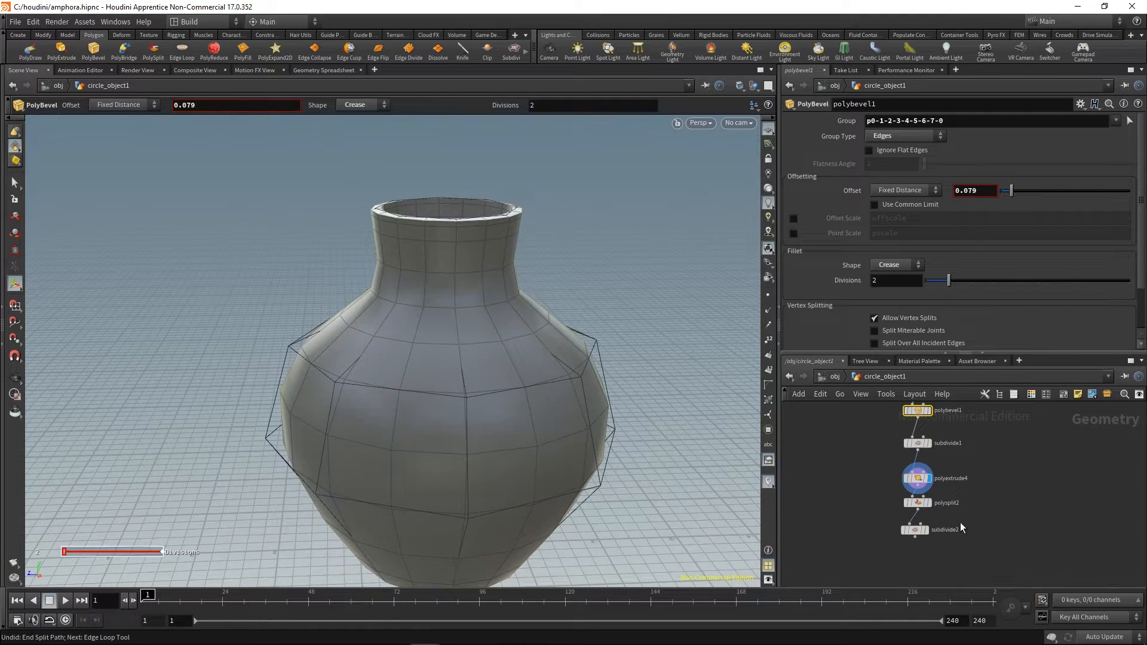
pyautogui.click(929, 503)
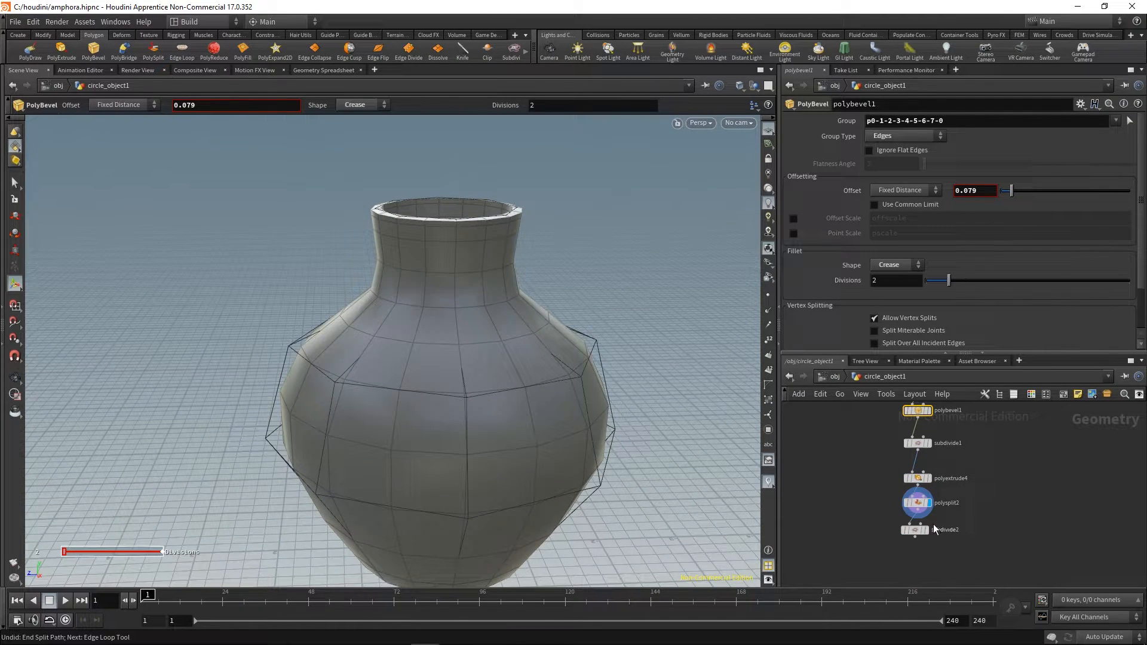
pyautogui.click(922, 504)
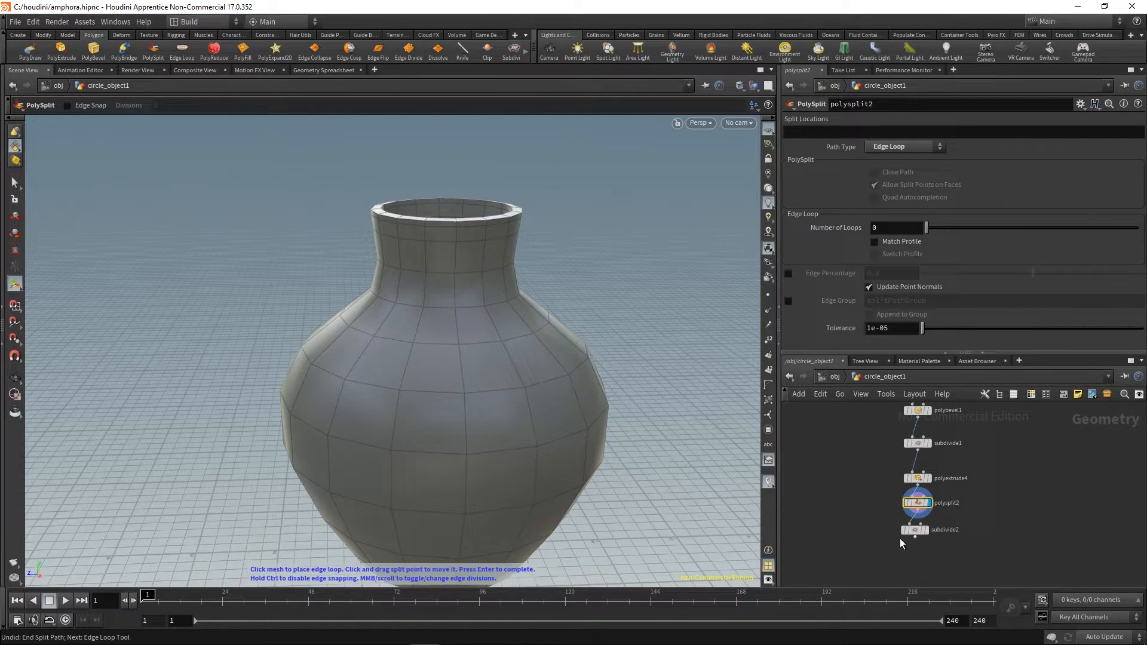
pyautogui.moveTo(872, 531); pyautogui.dragTo(873, 499, button='middle')
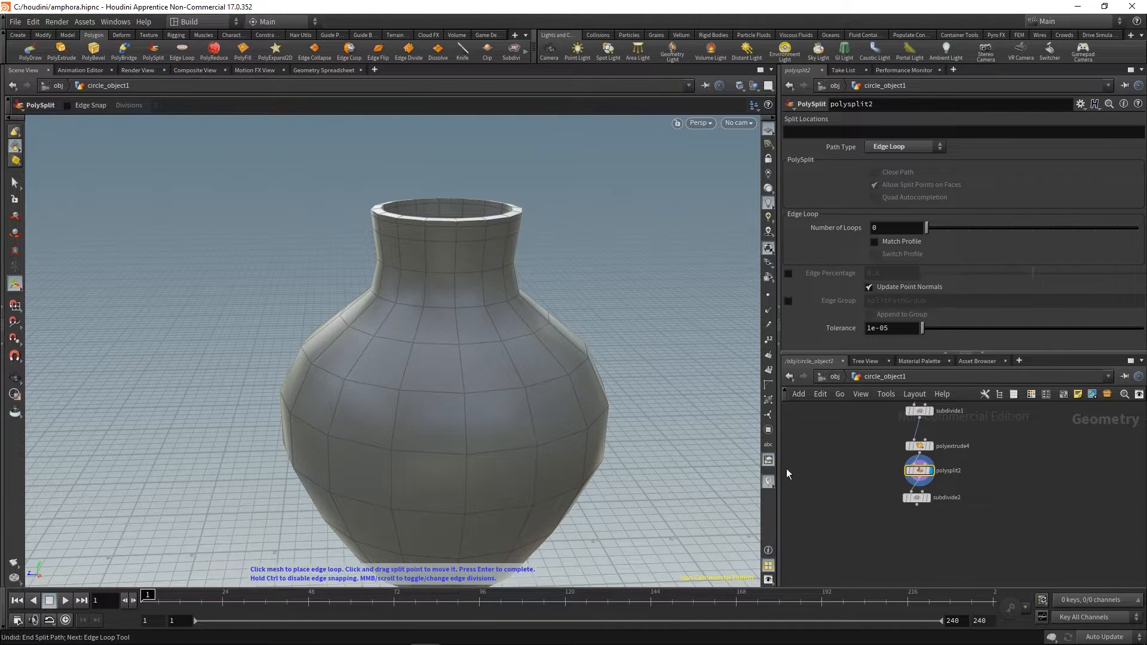
pyautogui.press('Delete')
# - Place the subdivide2 node neatly below polyextrude4 and display its result
pyautogui.click(914, 499)
pyautogui.moveTo(917, 498); pyautogui.dragTo(922, 485)
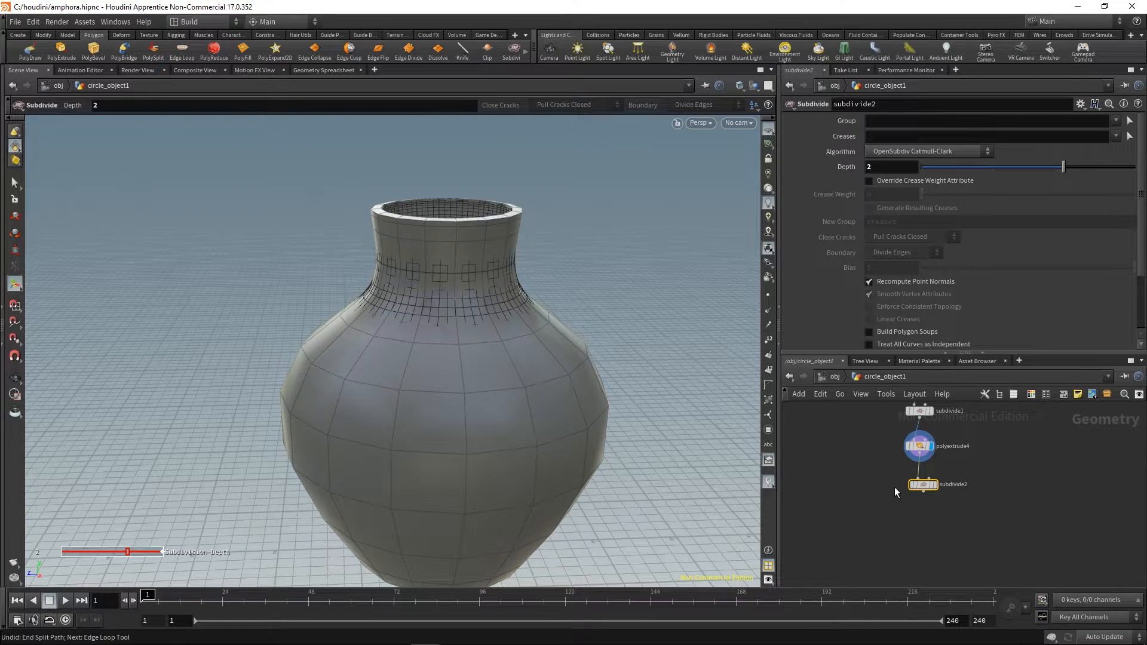
pyautogui.press('r')
pyautogui.keyDown('alt'); pyautogui.moveTo(519, 343); pyautogui.dragTo(422, 374, button='right'); pyautogui.keyUp('alt')
pyautogui.keyDown('alt'); pyautogui.moveTo(422, 374); pyautogui.dragTo(424, 296, button='middle'); pyautogui.keyUp('alt')
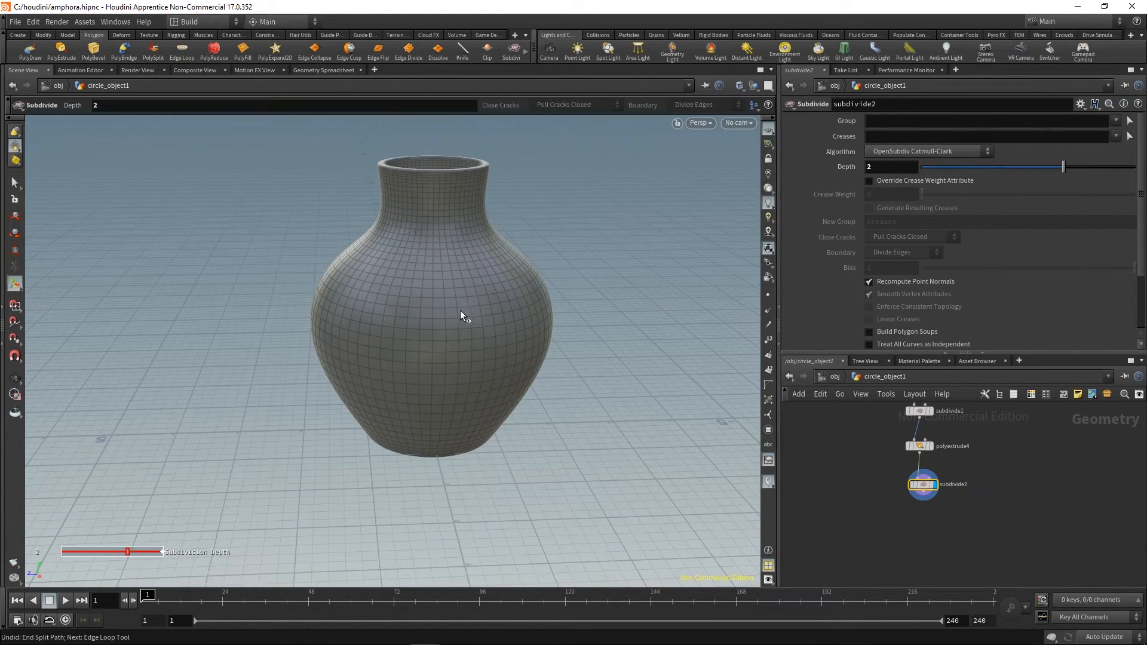
# - Hide the wireframe overlay and examine the smooth vase in perspective, from the top and from the right
pyautogui.hotkey('shift', 'w')
pyautogui.keyDown('alt'); pyautogui.moveTo(500, 297); pyautogui.dragTo(520, 275, button='right'); pyautogui.keyUp('alt')
pyautogui.keyDown('alt'); pyautogui.moveTo(519, 275); pyautogui.dragTo(494, 335, button='middle'); pyautogui.keyUp('alt')
pyautogui.keyDown('alt'); pyautogui.moveTo(494, 335); pyautogui.dragTo(473, 342); pyautogui.keyUp('alt')
pyautogui.hotkey('space', '2')
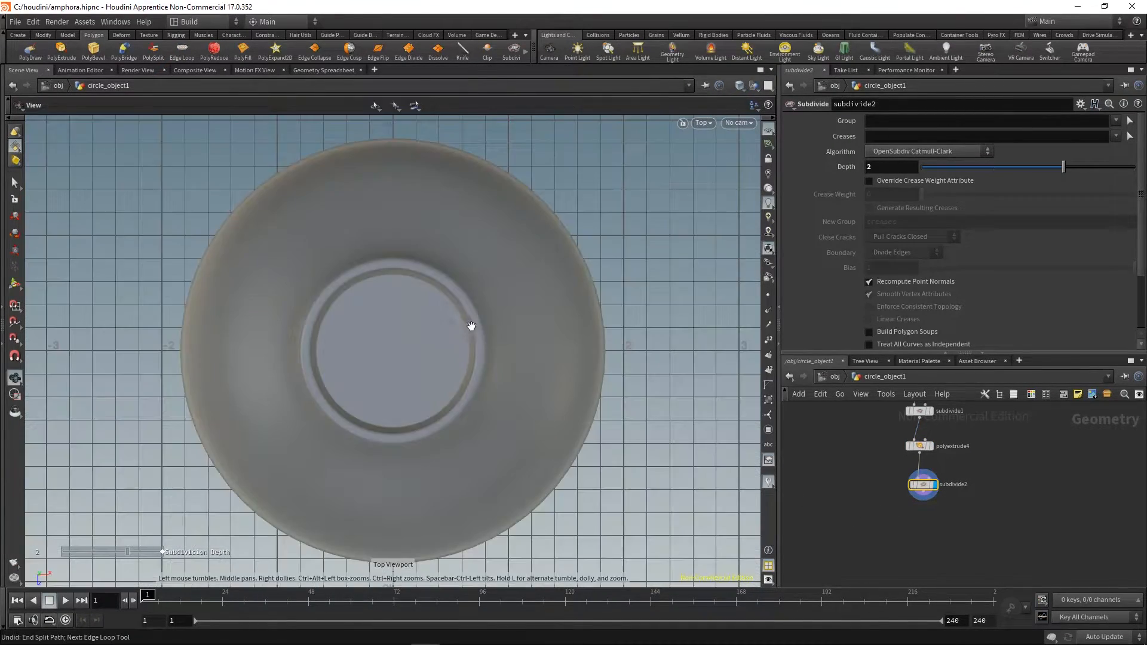
pyautogui.hotkey('space', '4')
pyautogui.keyDown('alt'); pyautogui.moveTo(496, 286); pyautogui.dragTo(432, 297, button='right'); pyautogui.keyUp('alt')
pyautogui.keyDown('alt'); pyautogui.moveTo(432, 297); pyautogui.dragTo(374, 314, button='middle'); pyautogui.keyUp('alt')
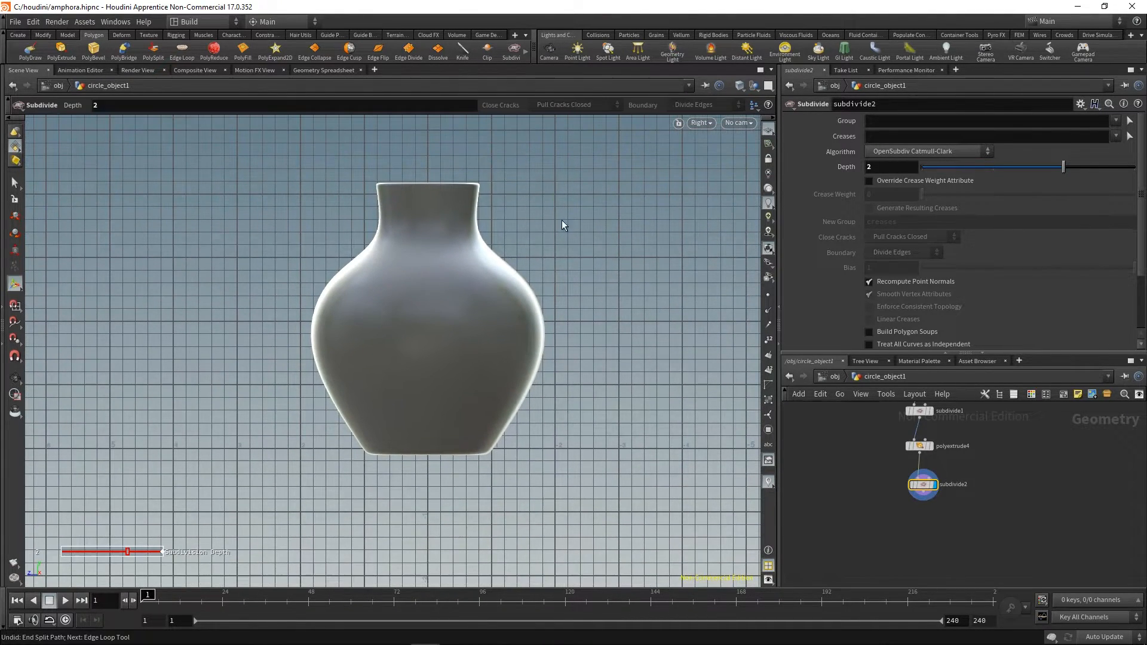
# - Draw an open polygon Curve as a handle outline in the Right view, from the vase's shoulder around to its belly
pyautogui.click(754, 105)
pyautogui.click(765, 143)
pyautogui.click(23, 35)
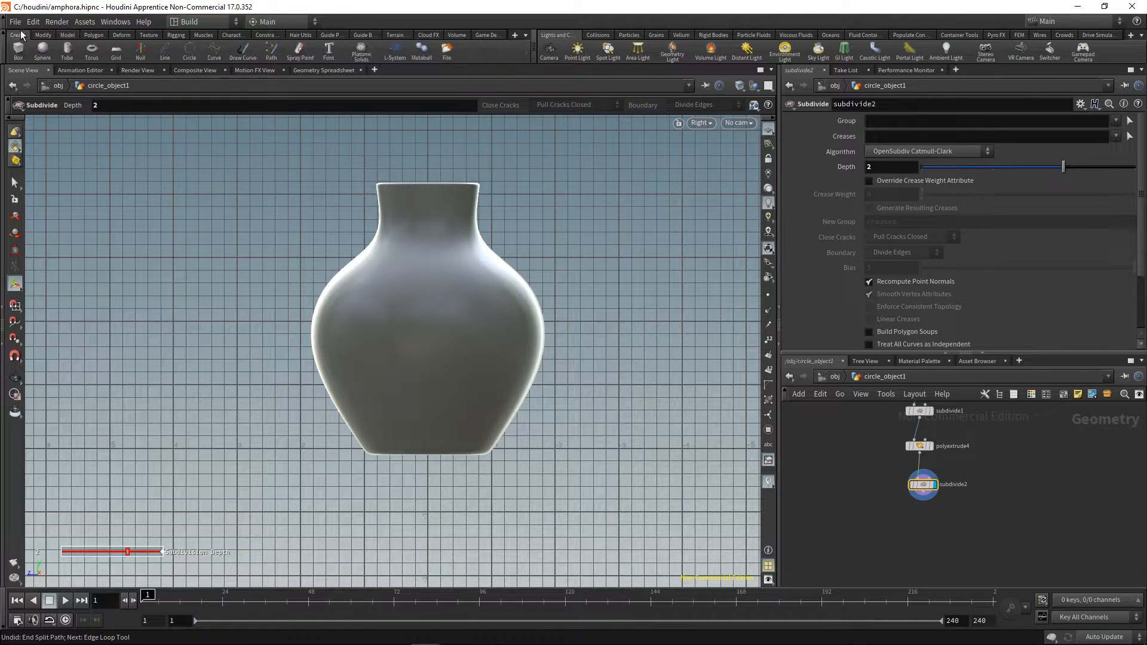
pyautogui.click(221, 51)
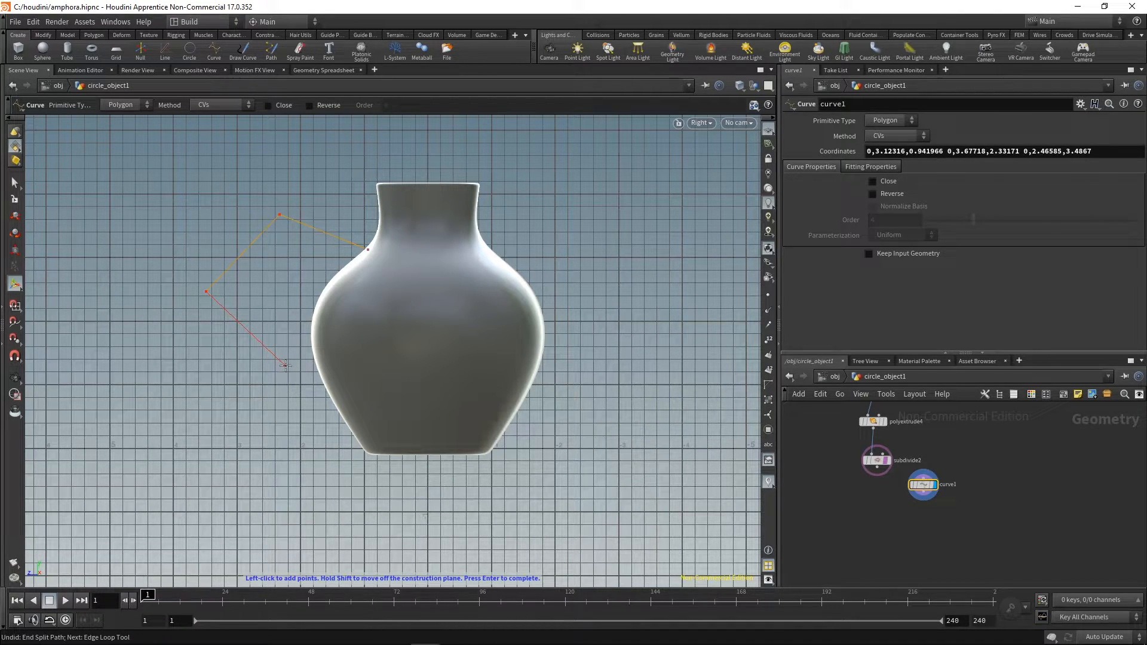
pyautogui.rightClick(323, 361)
pyautogui.click(357, 382)
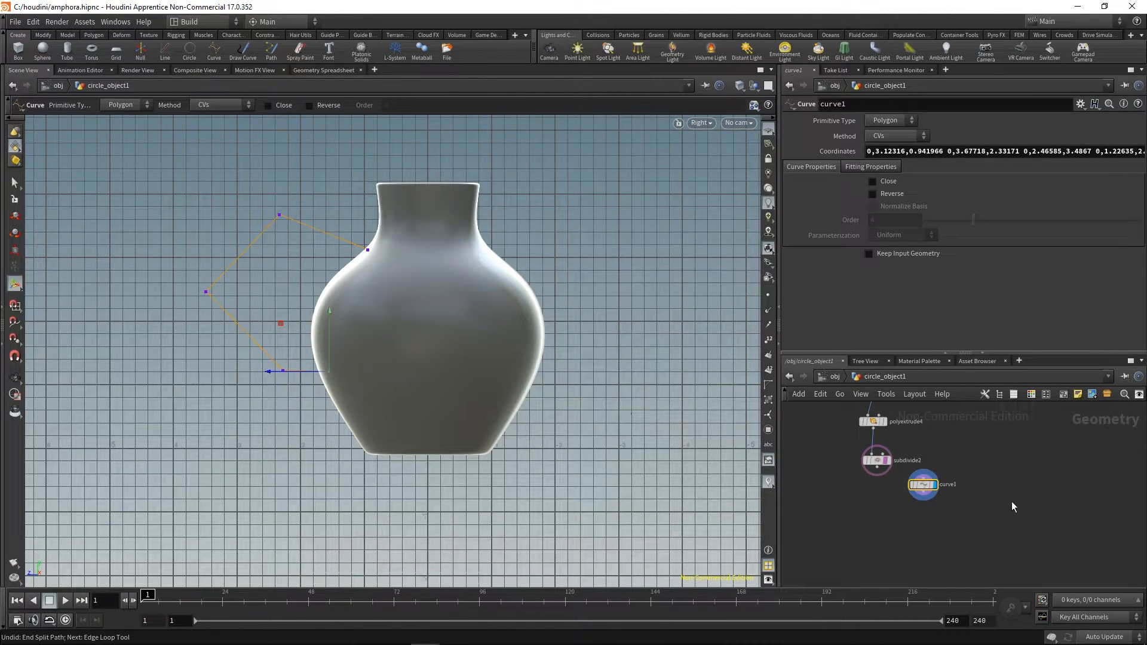
# - Add a Merge node combining subdivide2 and curve1, and display the merged result
pyautogui.moveTo(920, 487); pyautogui.dragTo(971, 458)
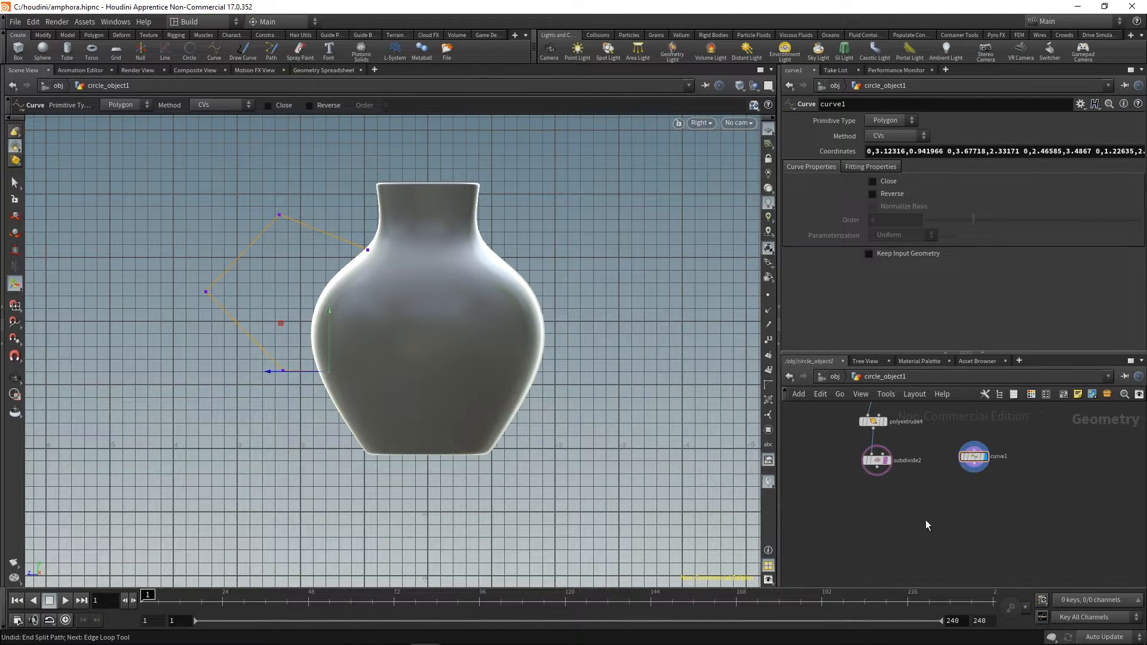
pyautogui.click(925, 526)
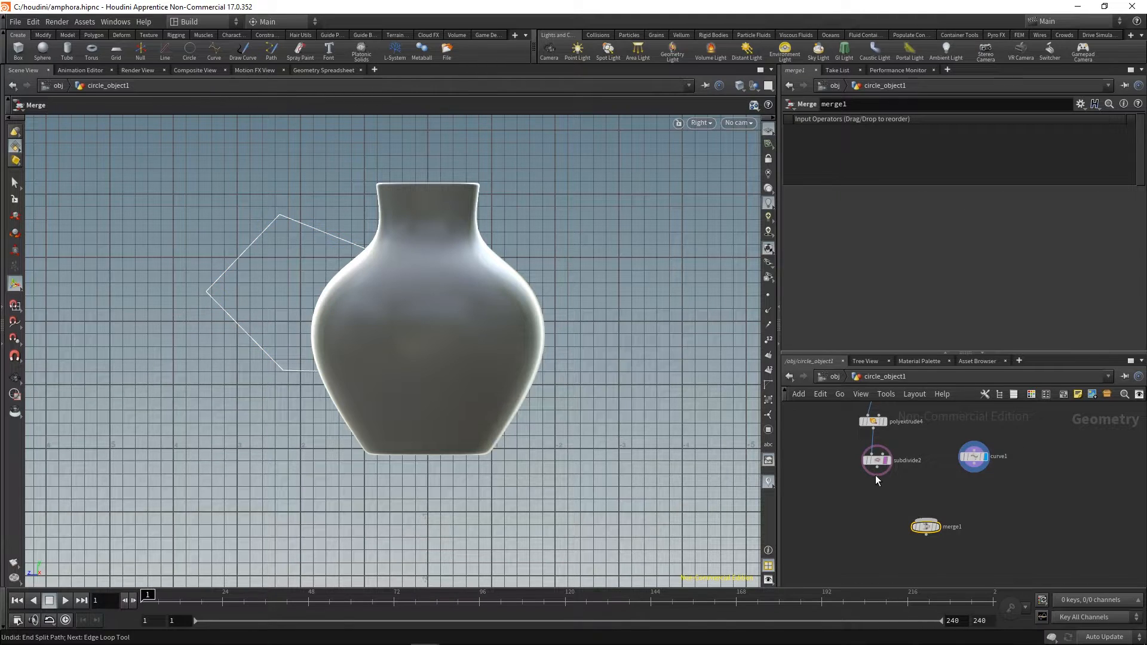
pyautogui.moveTo(877, 467); pyautogui.dragTo(926, 521)
pyautogui.moveTo(974, 464); pyautogui.dragTo(909, 548)
pyautogui.press('r')
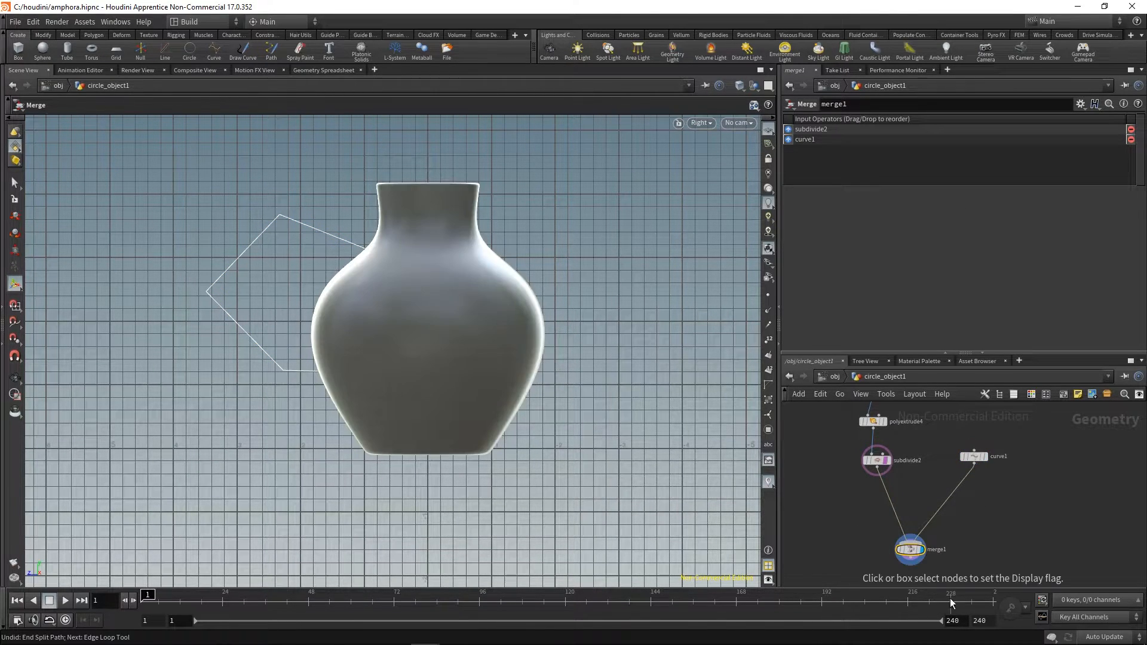
# - Insert a PolyWire node between curve1 and merge1 to give the handle curve thickness
pyautogui.moveTo(994, 502); pyautogui.dragTo(973, 489, button='middle')
pyautogui.press('Tab')
pyautogui.write('poly')
pyautogui.press('Return')
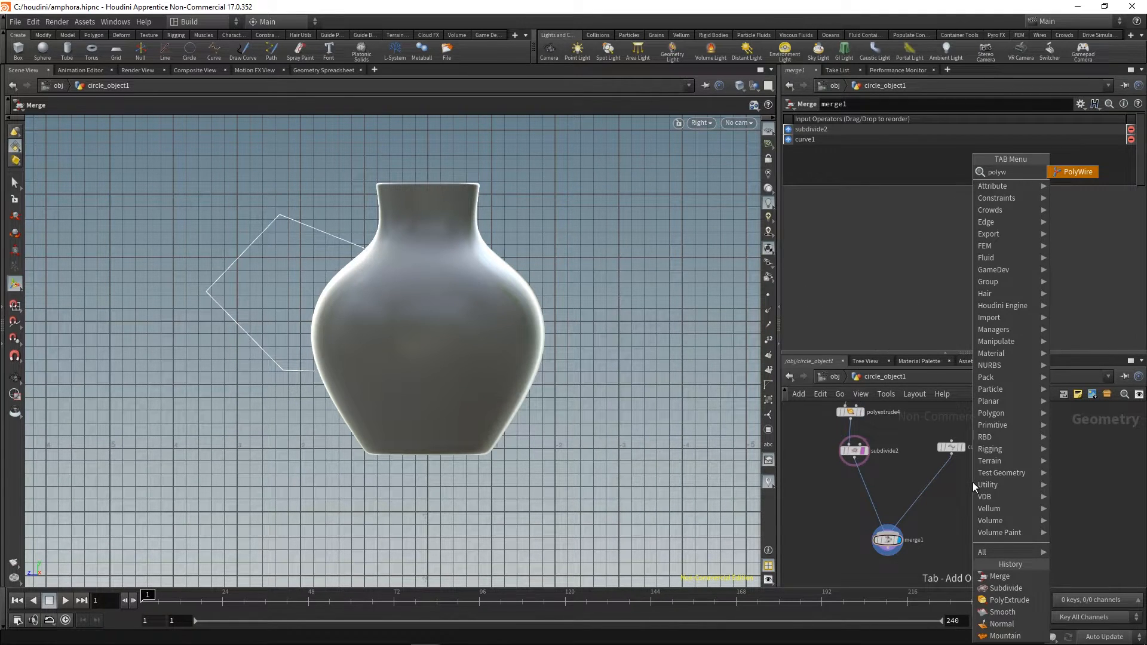
pyautogui.click(972, 482)
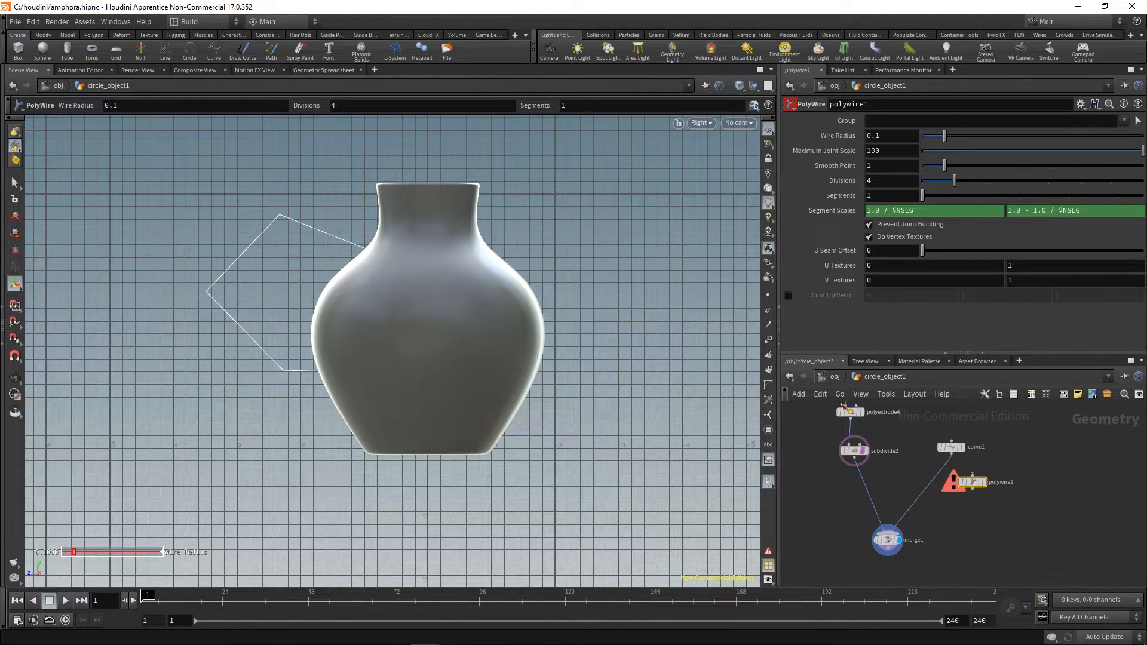
pyautogui.moveTo(973, 483); pyautogui.dragTo(949, 479)
# - Set curve1's Primitive Type to NURBS
pyautogui.click(951, 447)
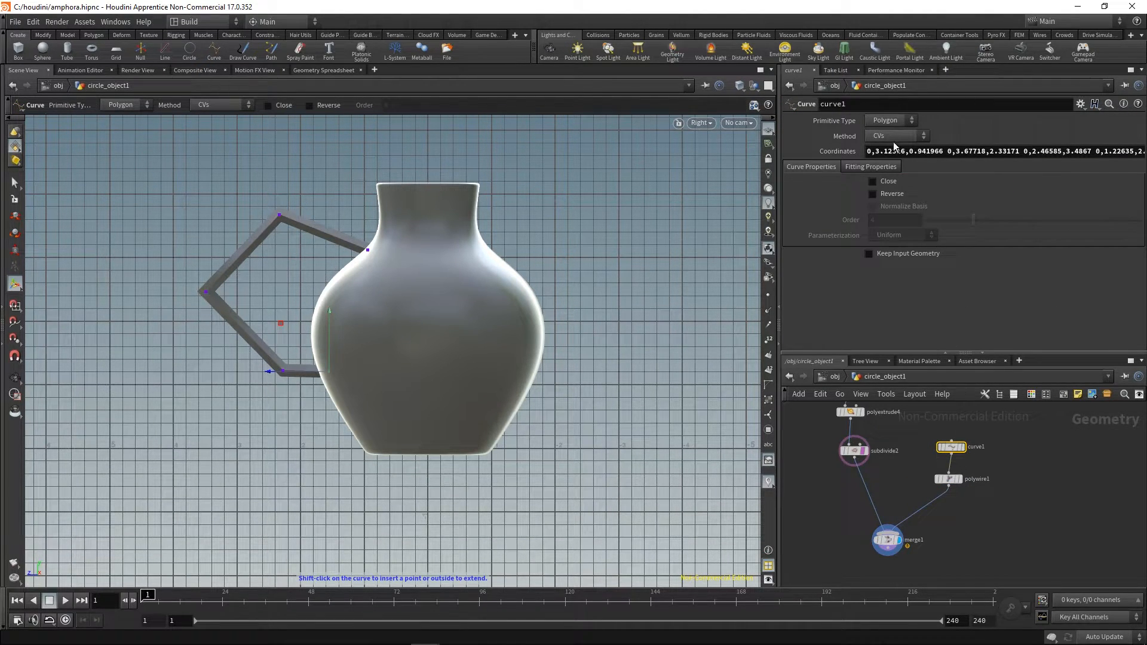
pyautogui.moveTo(950, 447); pyautogui.dragTo(953, 437)
pyautogui.click(889, 120)
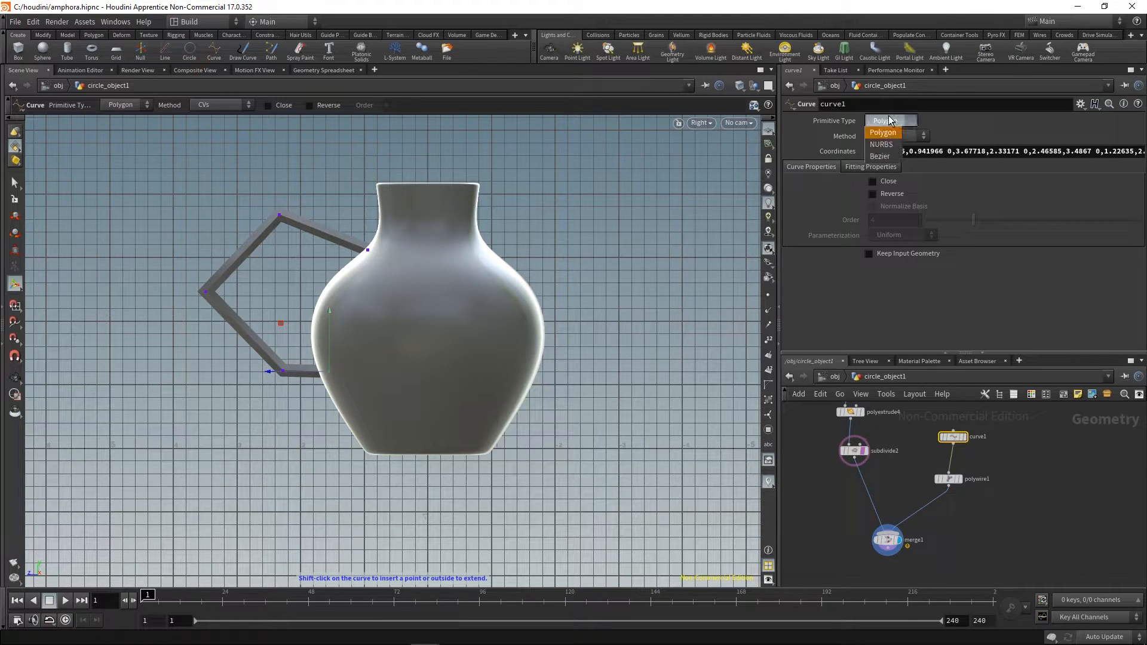
pyautogui.click(889, 142)
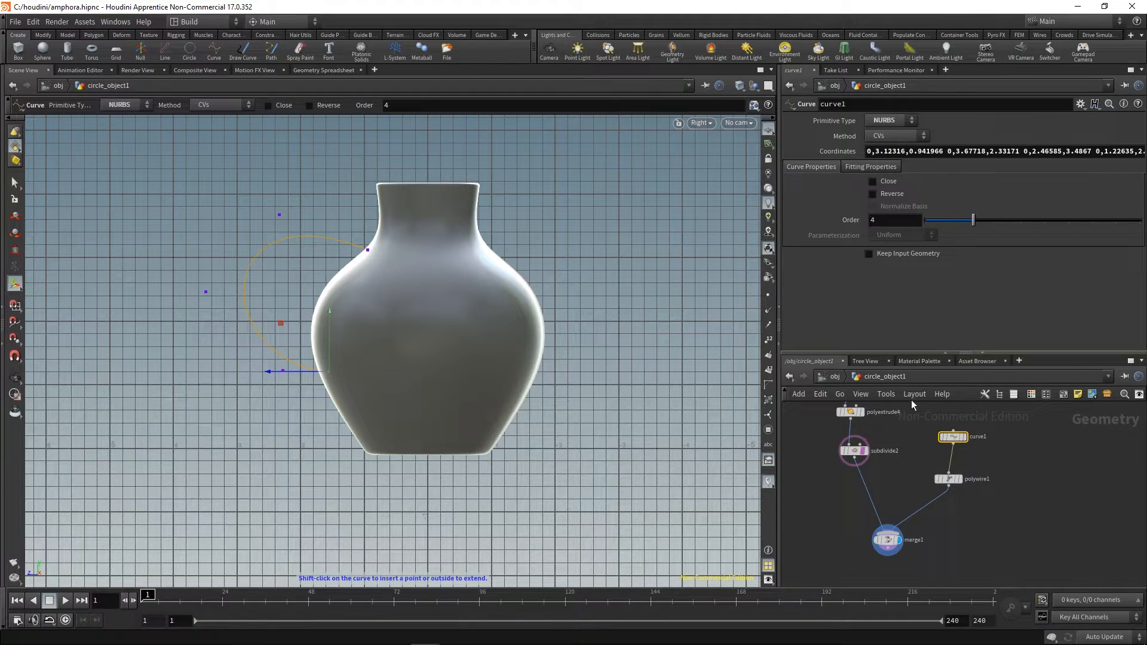
# - Set curve1's Primitive Type back to Polygon so PolyWire can thicken the handle curve
pyautogui.click(940, 481)
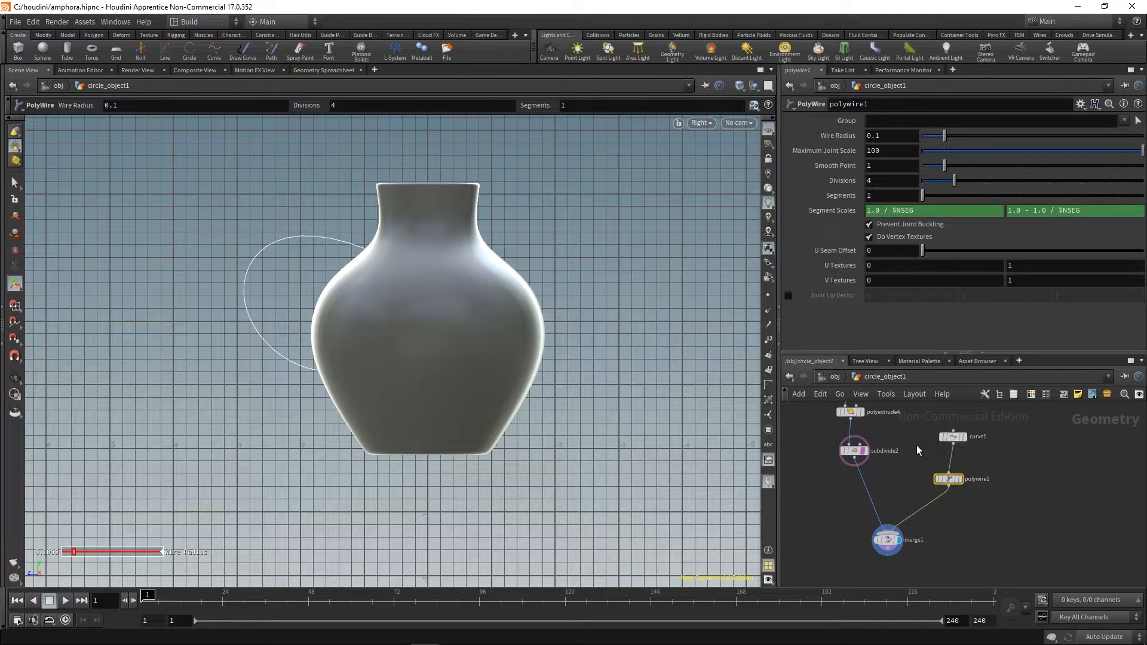
pyautogui.click(956, 437)
pyautogui.click(890, 120)
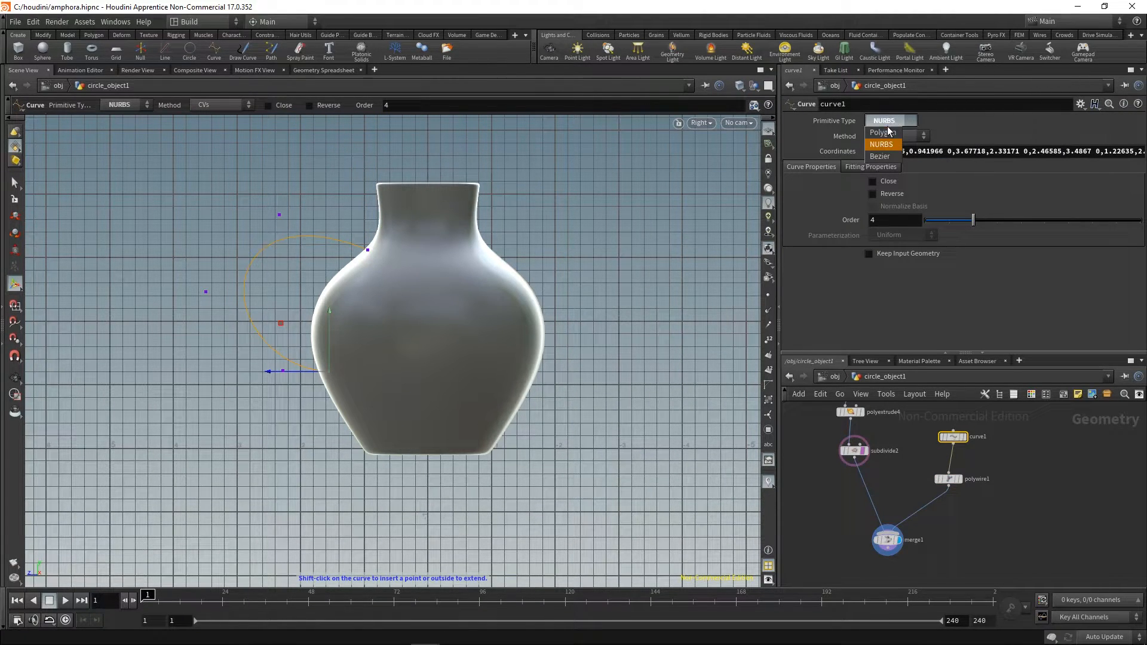
pyautogui.click(890, 123)
# - Insert a Subdivide node between curve1 and polywire1 to smooth the handle curve
pyautogui.press('Tab')
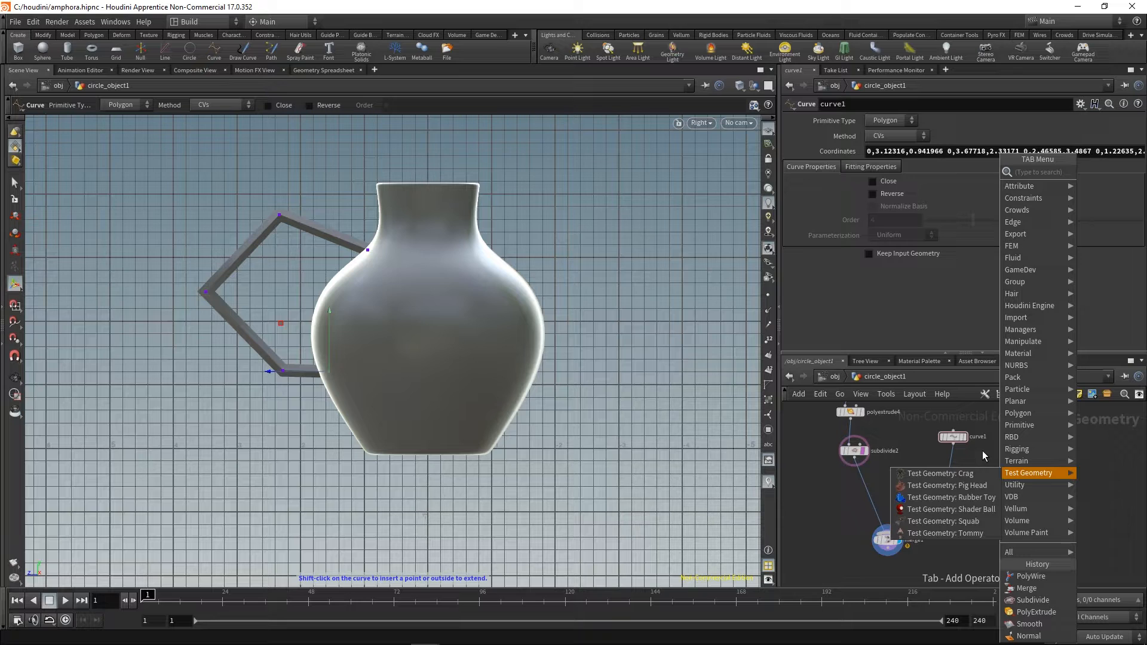
pyautogui.write('sub')
pyautogui.press('Return')
pyautogui.click(982, 450)
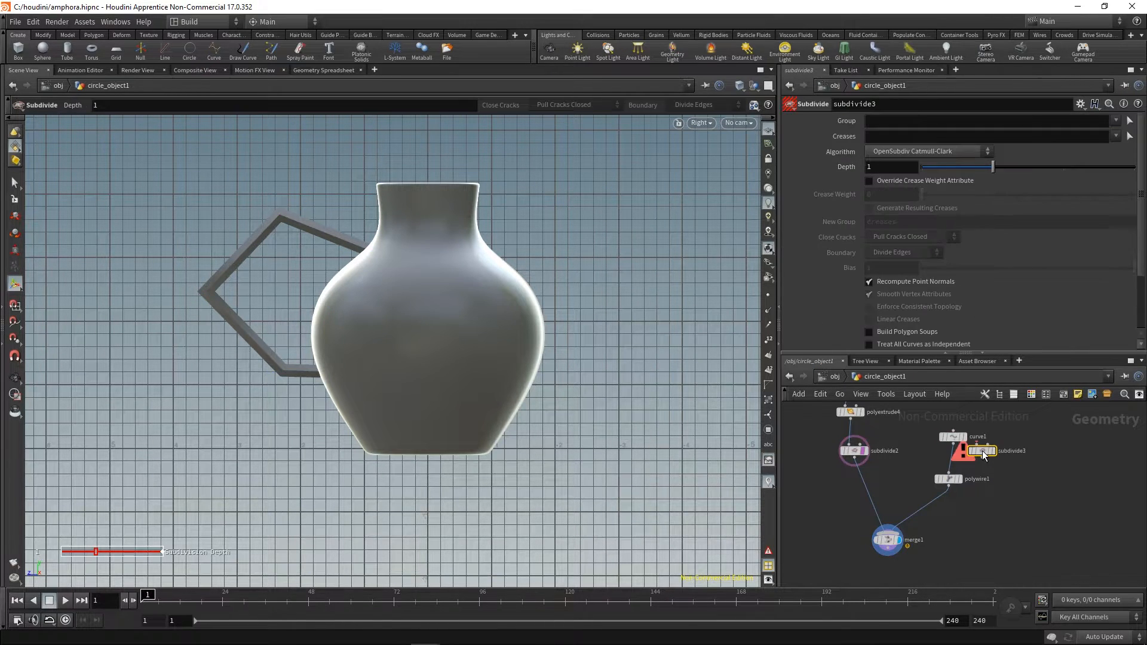
pyautogui.moveTo(982, 452); pyautogui.dragTo(949, 464)
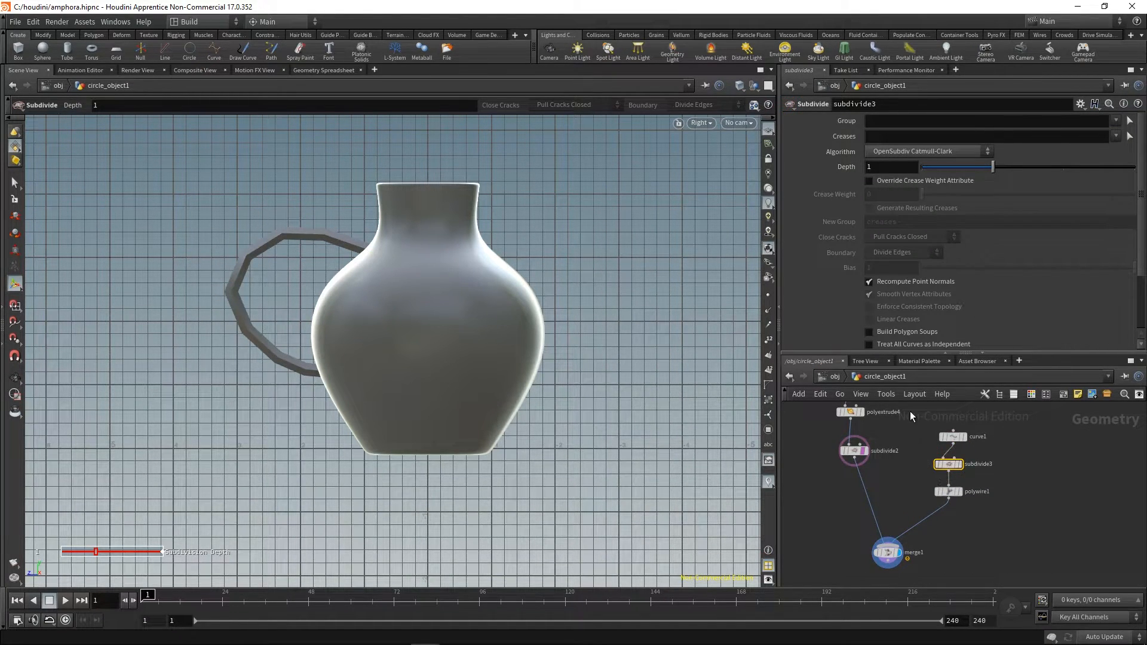
# - Set the Depth of the handle's Subdivide node to 2
pyautogui.click(949, 492)
pyautogui.click(939, 461)
pyautogui.moveTo(1007, 169); pyautogui.dragTo(1038, 169)
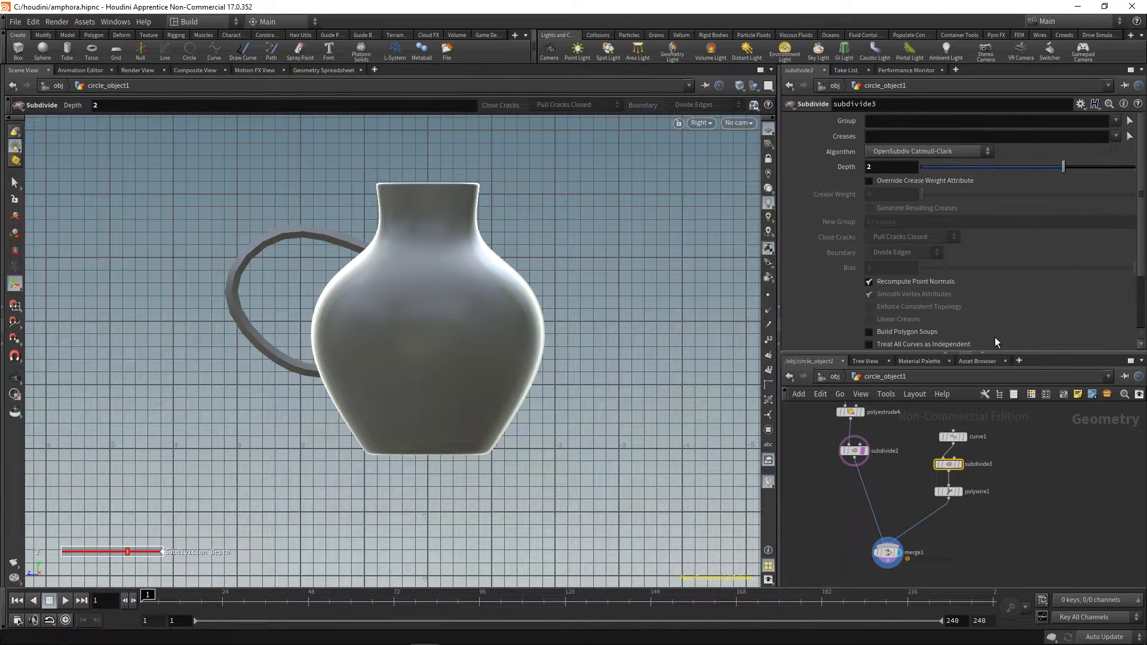
# - Set polywire1's Divisions to 8 and its Wire Radius to 0.114
pyautogui.click(949, 492)
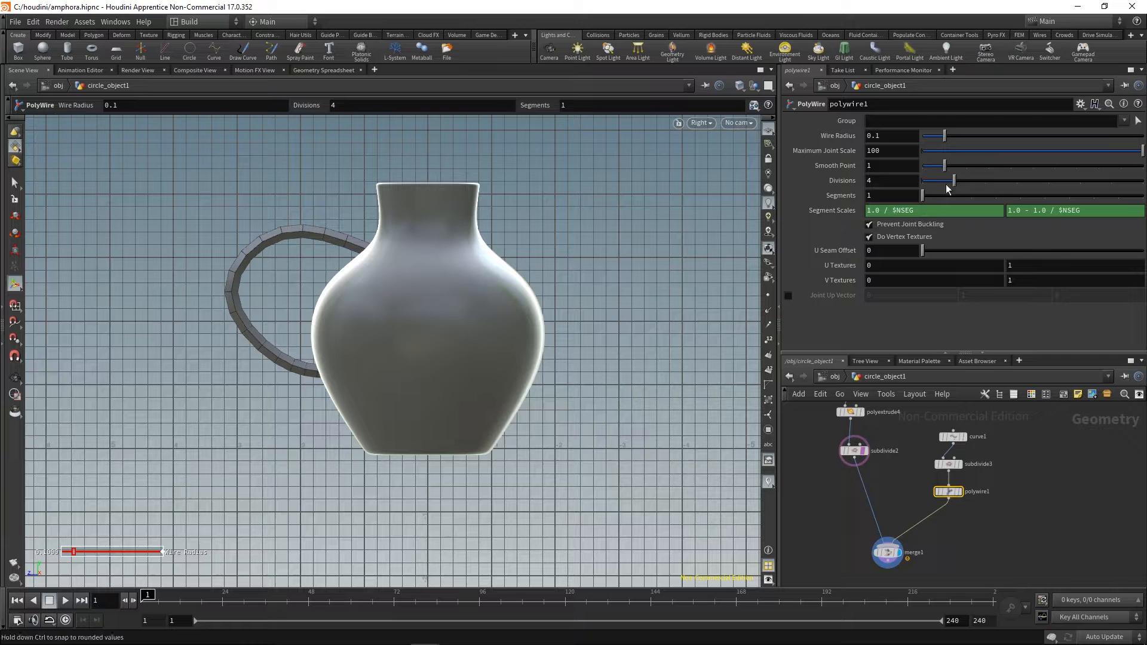
pyautogui.write('8')
pyautogui.press('Return')
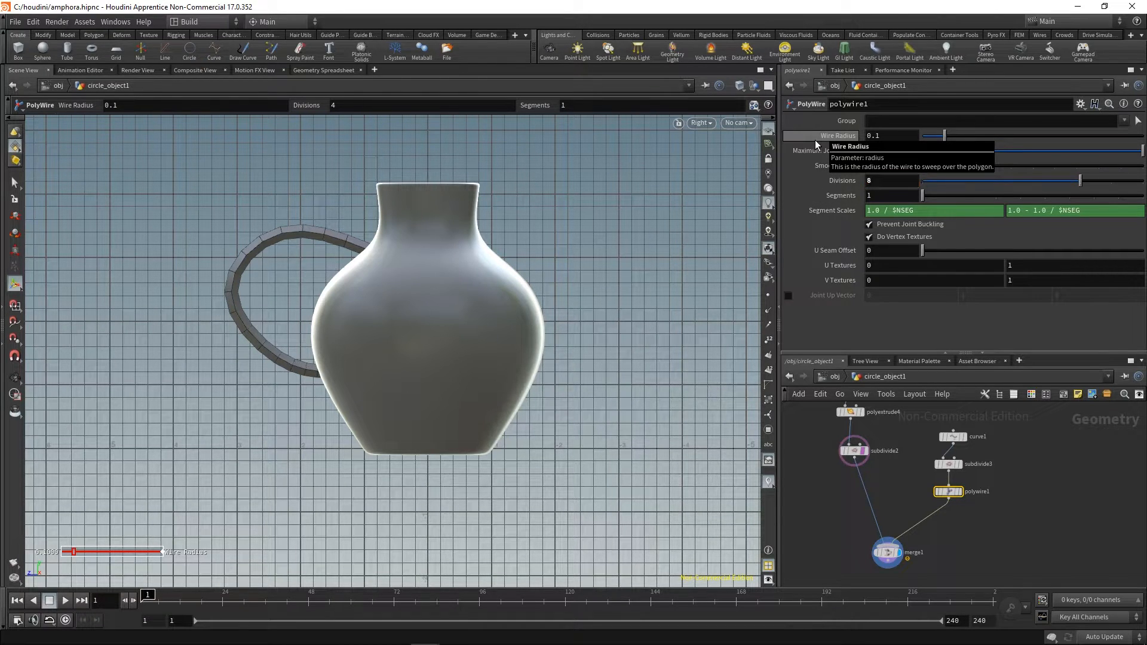
pyautogui.click(925, 487)
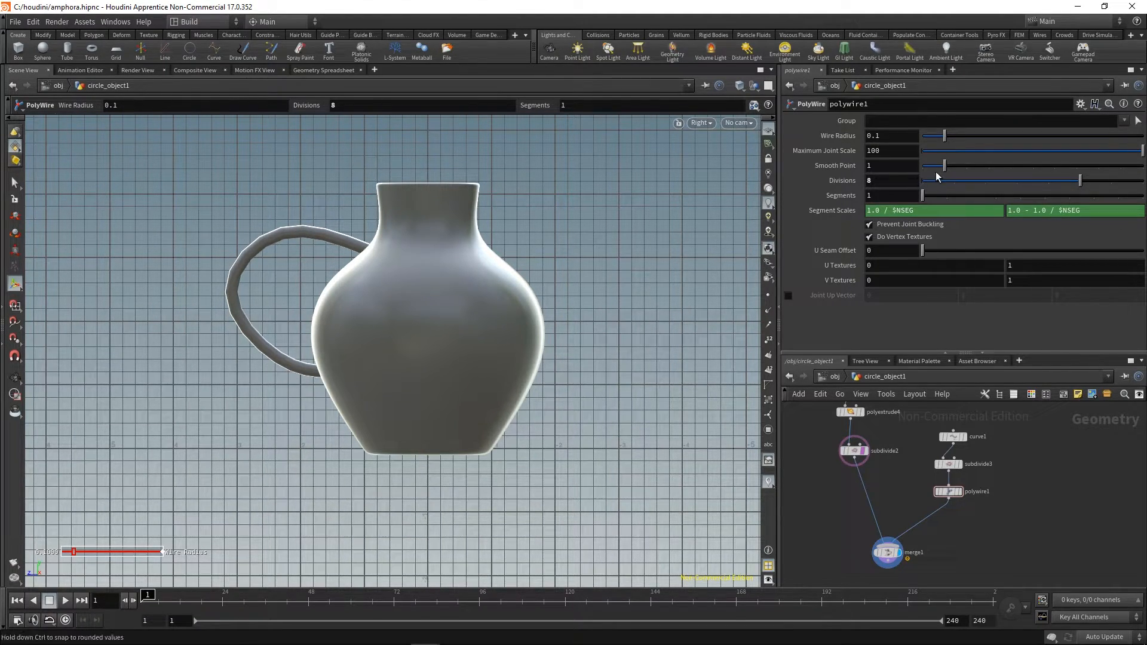
pyautogui.moveTo(945, 137); pyautogui.dragTo(949, 139)
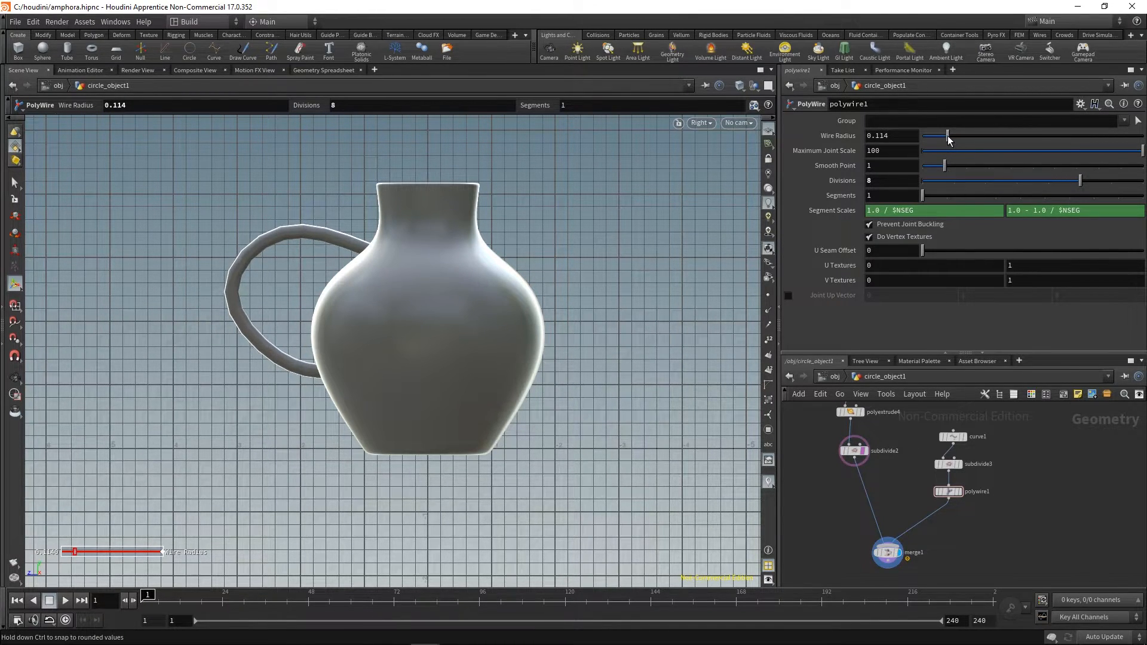
# - Tighten the handle loop by moving curve1's upper, outer and lower points closer to the vase
pyautogui.click(953, 437)
pyautogui.press('Escape')
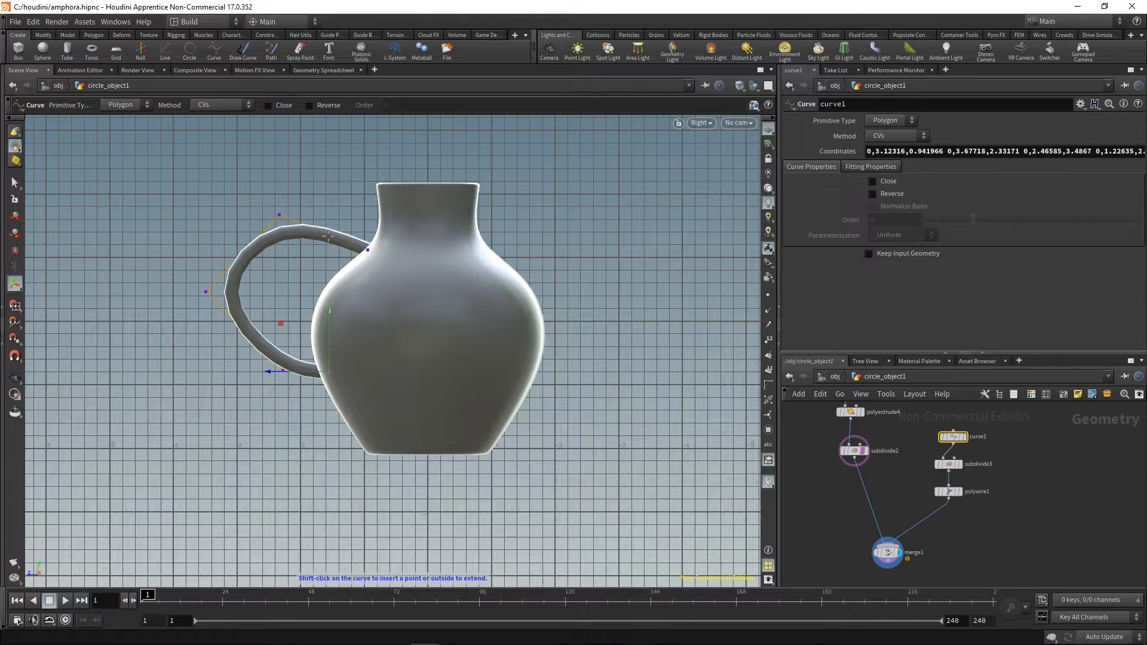
pyautogui.moveTo(269, 258); pyautogui.dragTo(350, 265, button='middle')
pyautogui.scroll(3, 350, 265)
pyautogui.press('Return')
pyautogui.moveTo(366, 202)
pyautogui.mouseDown()
pyautogui.moveTo(388, 204)
pyautogui.moveTo(348, 186)
pyautogui.moveTo(360, 195)
pyautogui.moveTo(352, 210)
pyautogui.mouseUp()
pyautogui.moveTo(260, 302); pyautogui.dragTo(298, 332)
pyautogui.moveTo(369, 413); pyautogui.dragTo(404, 419)
# - Adjust the handle curve's lower end point in wireframe so it sits just inside the vase wall, and restore shaded display
pyautogui.press('w')
pyautogui.scroll(6, 469, 358)
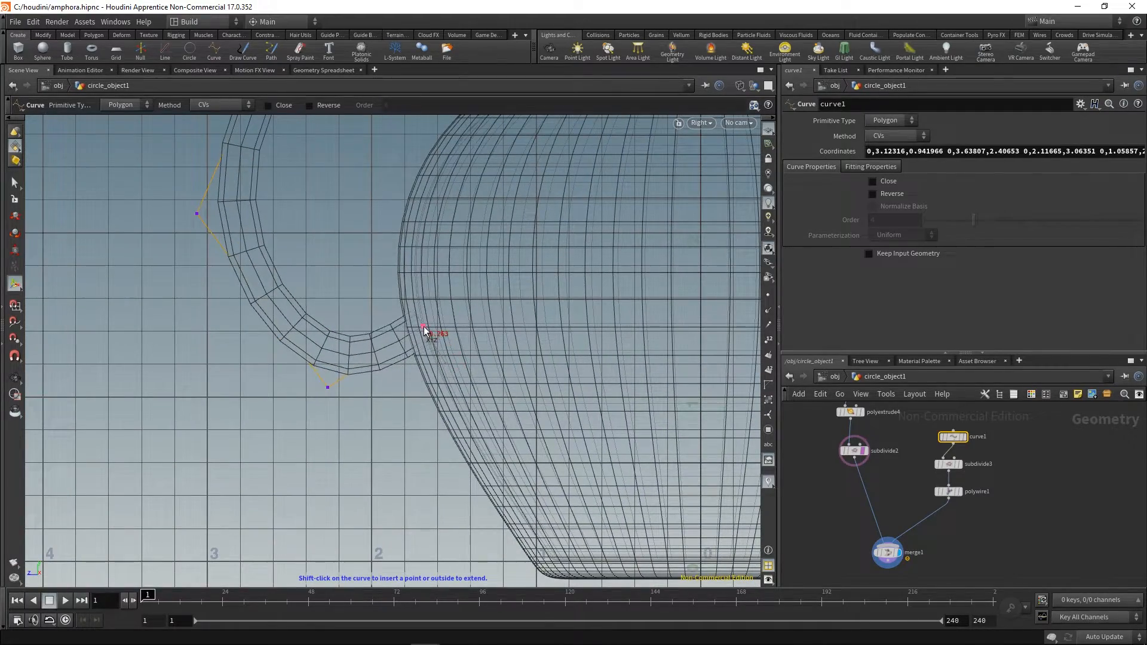
pyautogui.press('Escape')
pyautogui.scroll(-1, 453, 268)
pyautogui.scroll(-5, 460, 257)
pyautogui.press('w')
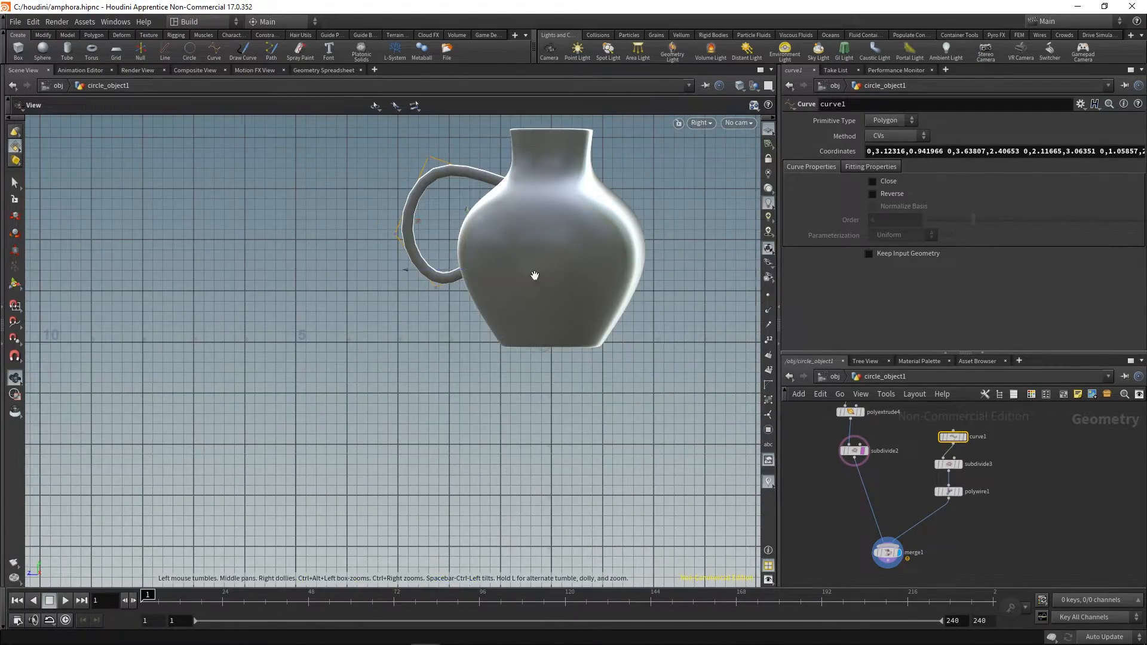
# - Move curve1's outer and upper points outward and upward to give the handle a rounder, raised loop
pyautogui.press('Return')
pyautogui.scroll(2, 388, 317)
pyautogui.moveTo(422, 329); pyautogui.dragTo(367, 226)
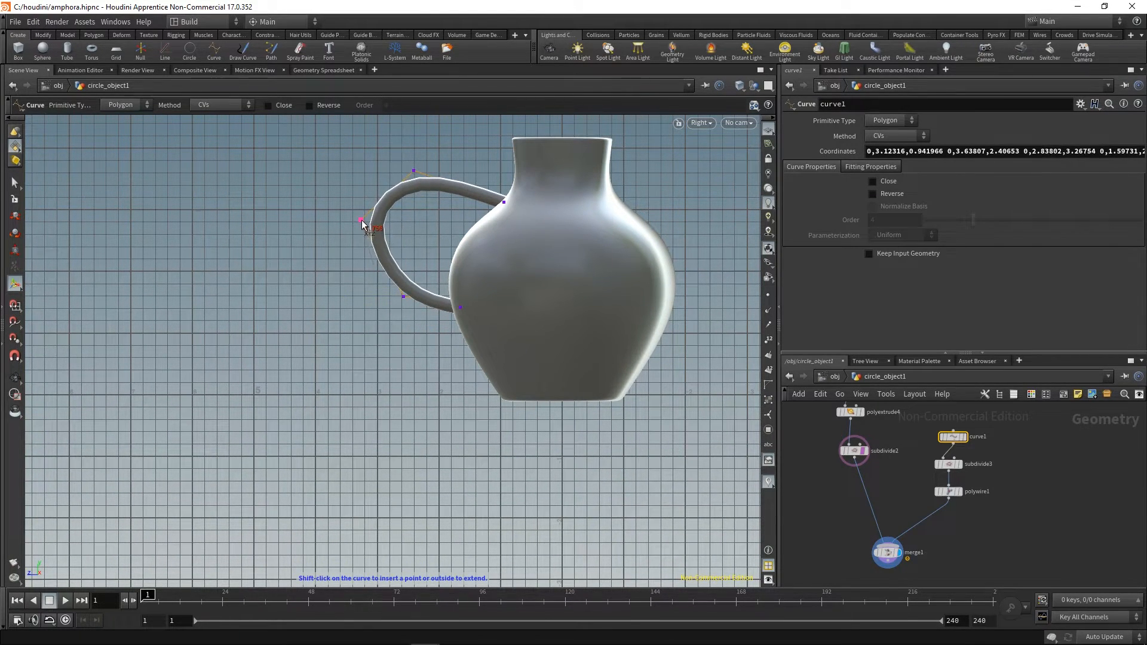
pyautogui.moveTo(414, 171)
pyautogui.mouseDown()
pyautogui.moveTo(436, 159)
pyautogui.moveTo(427, 162)
pyautogui.mouseUp()
pyautogui.press('space')
pyautogui.moveTo(582, 204); pyautogui.dragTo(483, 242, button='middle')
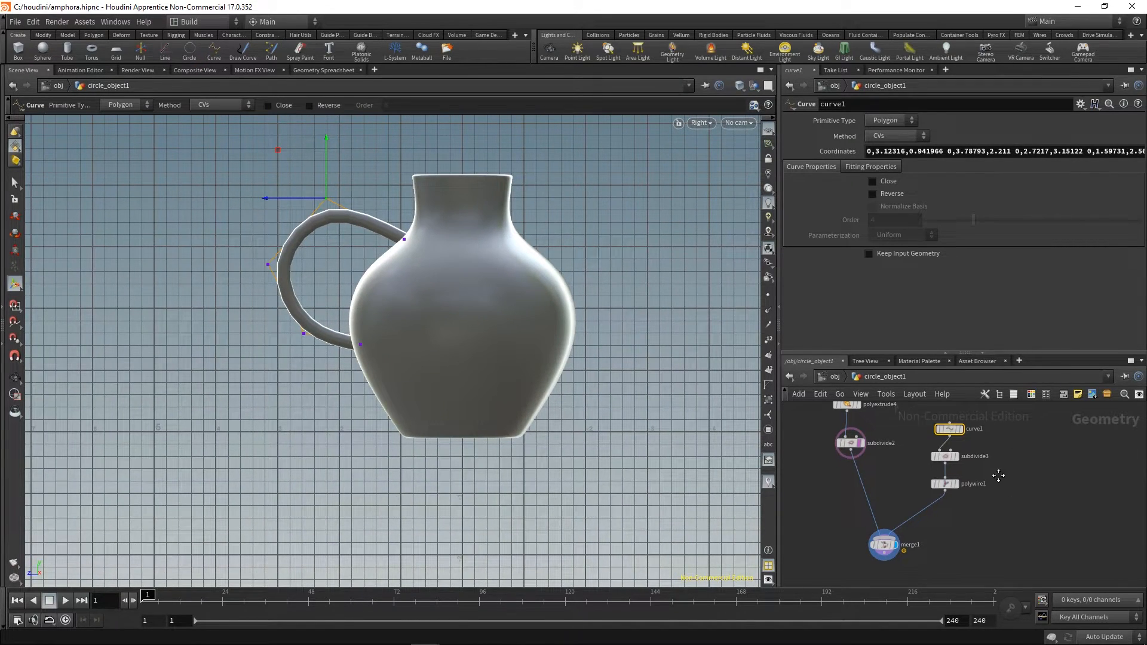
# - Insert a Mirror node between polywire1 and merge1 to duplicate the handle
pyautogui.press('Tab')
pyautogui.moveTo(954, 511)
pyautogui.write('mirror')
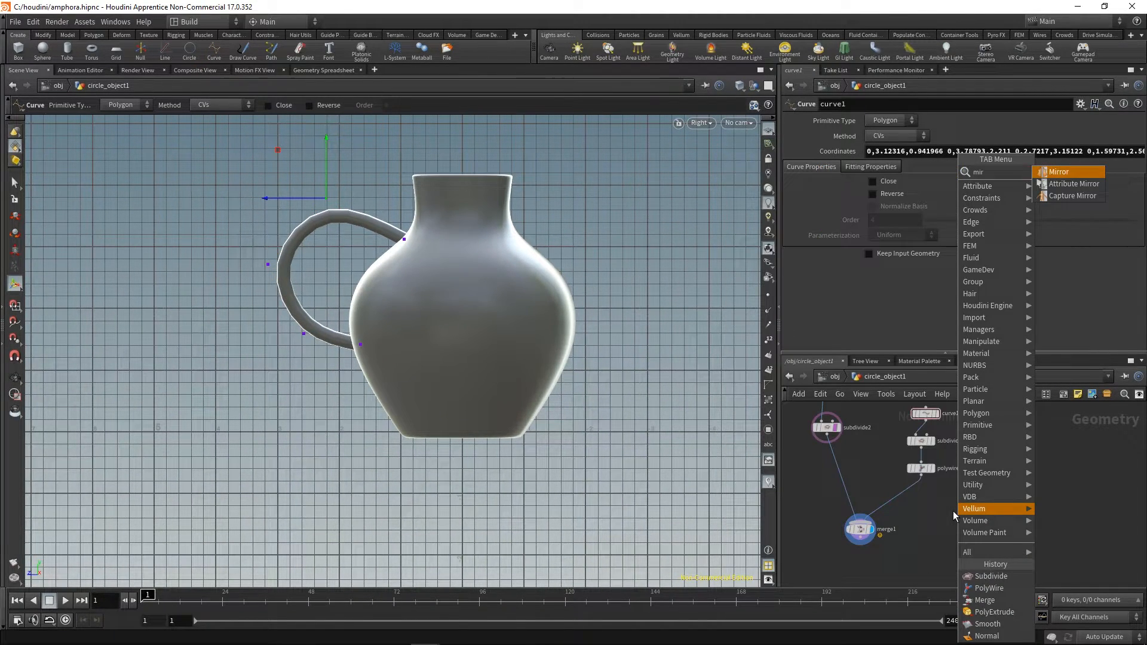
pyautogui.press('Return')
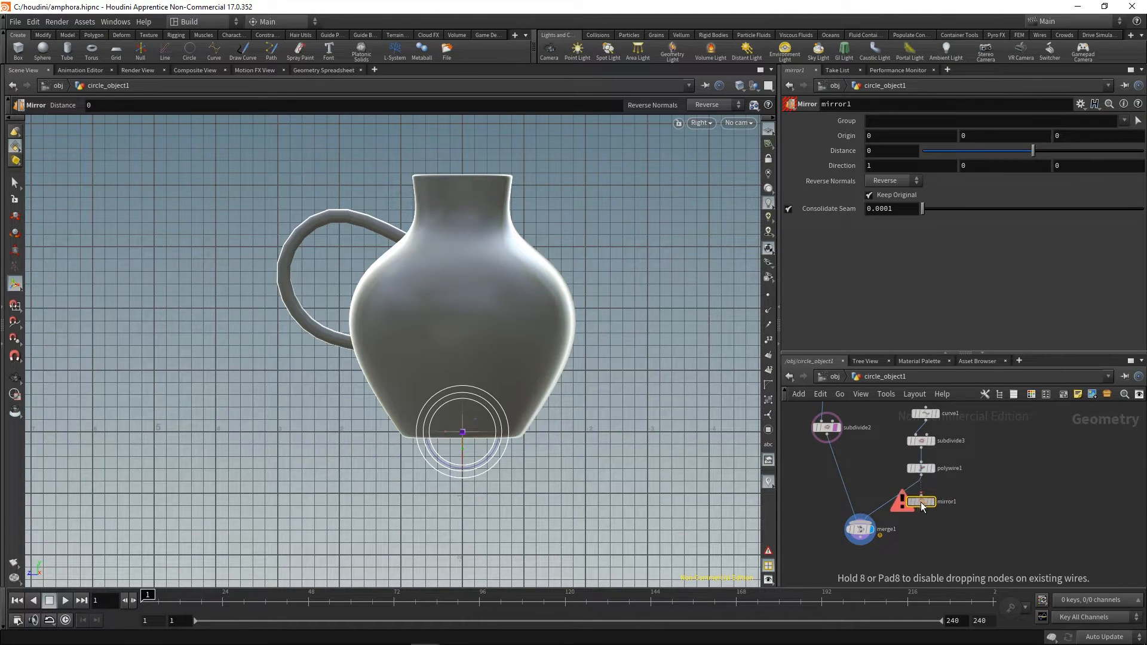
pyautogui.click(902, 491)
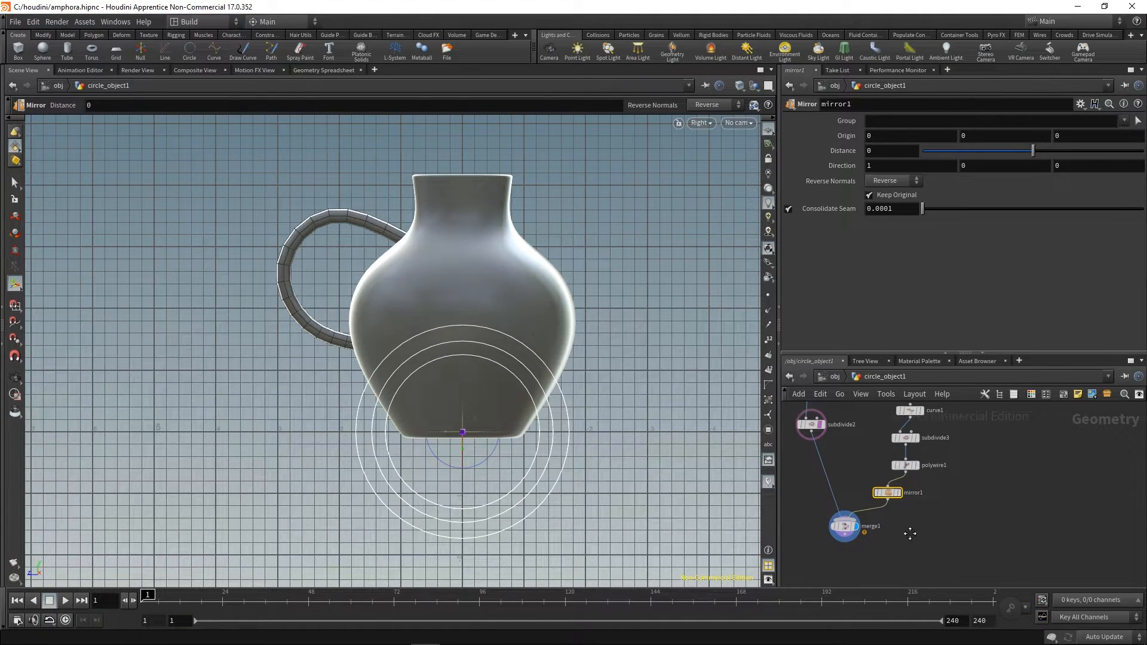
pyautogui.click(819, 525)
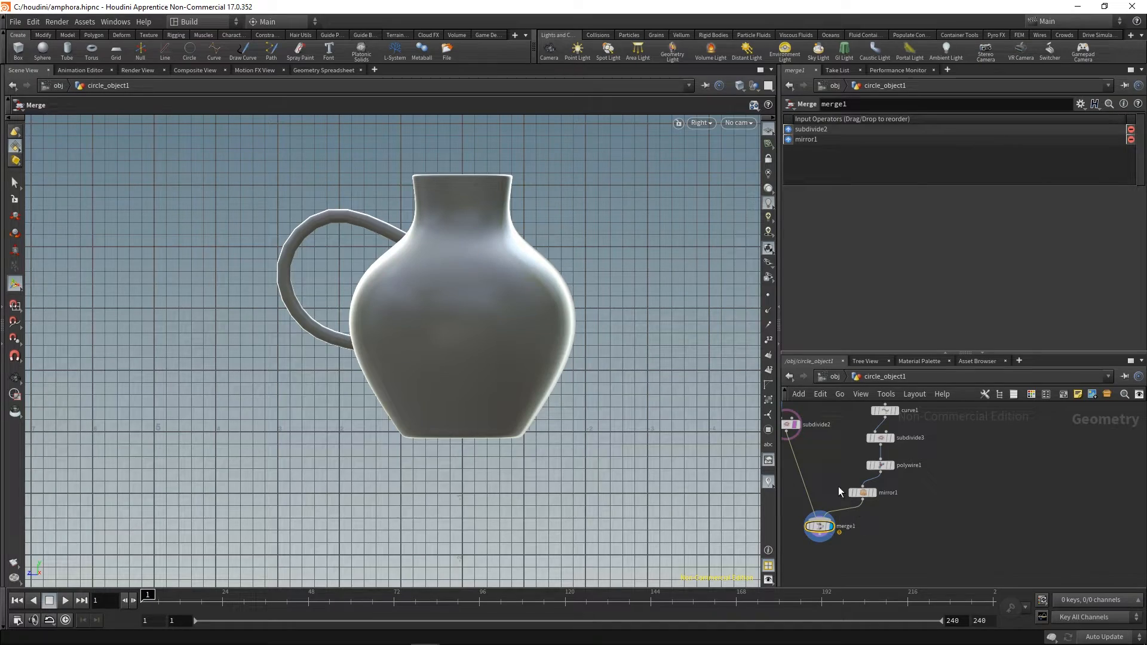
# - In the perspective view, set mirror1's Direction to 0, 0, 1 to place the second handle on the opposite side
pyautogui.click(862, 493)
pyautogui.press('Escape')
pyautogui.hotkey('space', '1')
pyautogui.moveTo(468, 304); pyautogui.dragTo(578, 343)
pyautogui.press('Return')
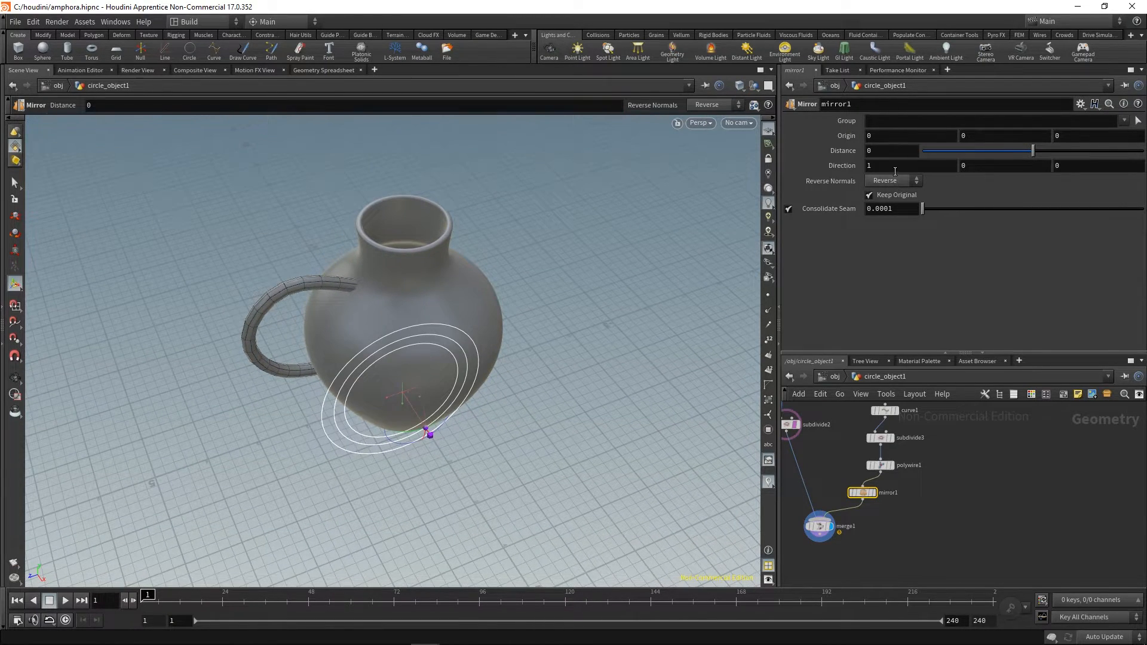
pyautogui.write('0')
pyautogui.press('Tab')
pyautogui.press('Tab')
pyautogui.write('1')
pyautogui.press('Return')
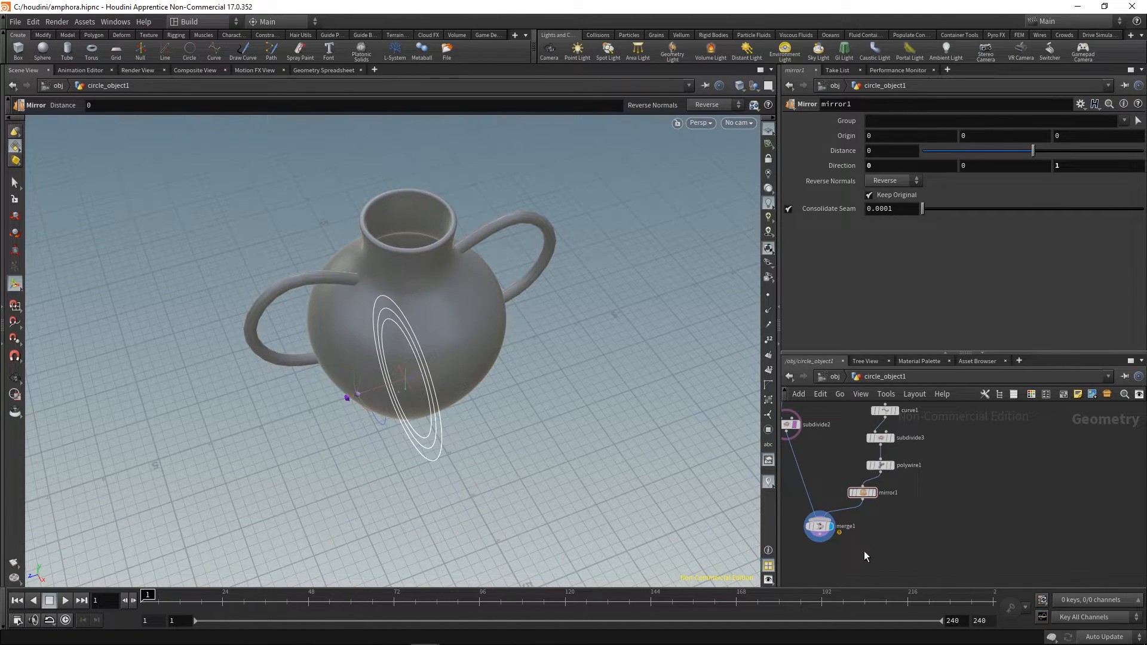
# - Insert a Mountain node between subdivide2 and merge1 to add noise to the vase body
pyautogui.click(818, 526)
pyautogui.press('Tab')
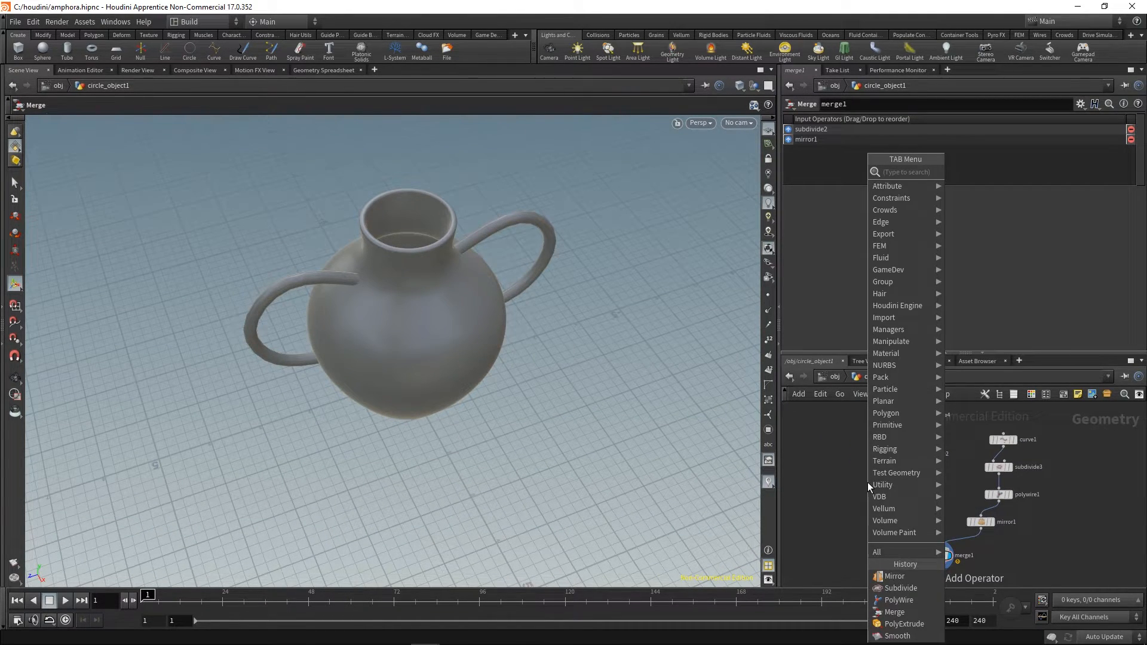
pyautogui.write('mou')
pyautogui.press('Return')
pyautogui.click(868, 482)
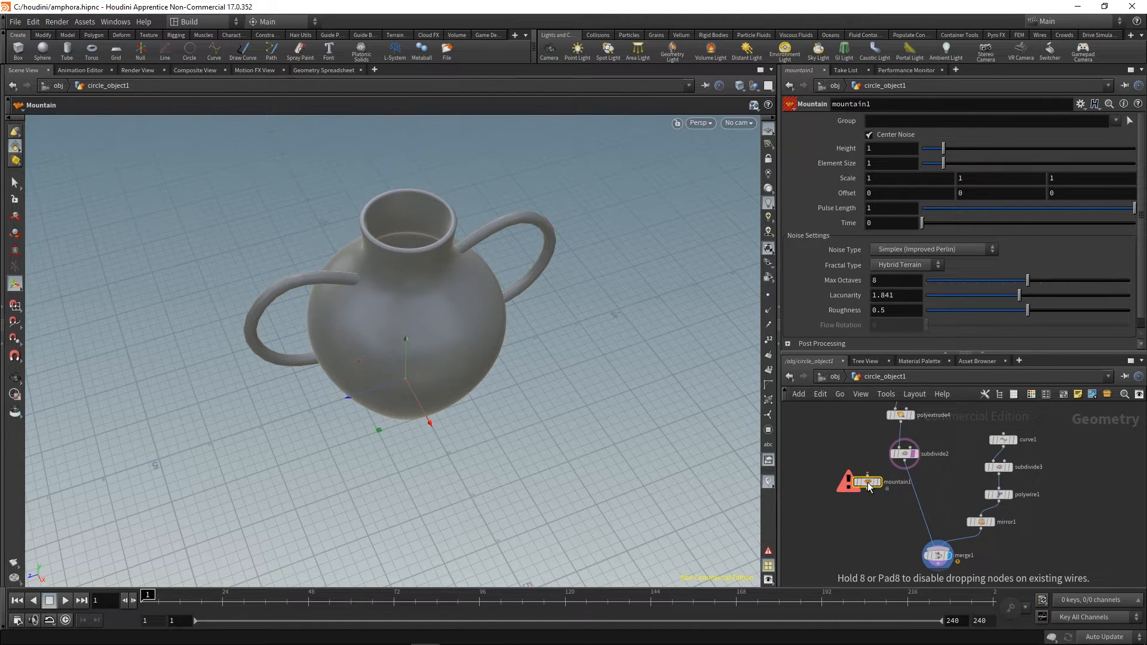
pyautogui.moveTo(870, 489); pyautogui.dragTo(899, 501)
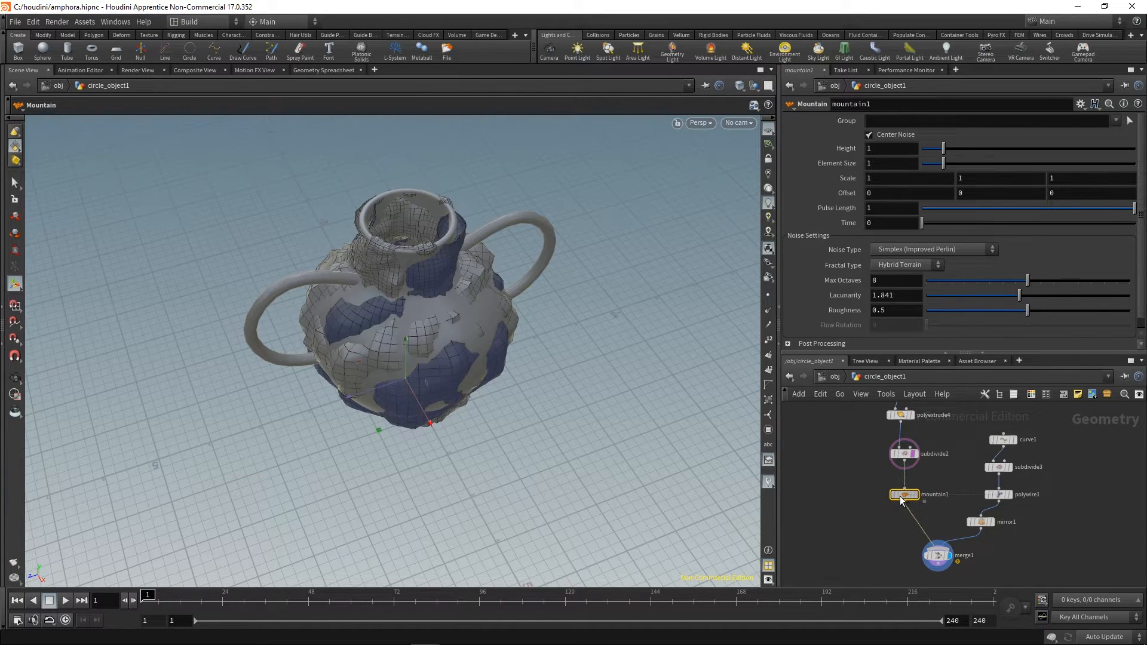
# - Display only mountain1's result and frame the displaced vase body up close
pyautogui.keyDown('alt'); pyautogui.moveTo(425, 268); pyautogui.dragTo(568, 267, button='right'); pyautogui.keyUp('alt')
pyautogui.keyDown('alt'); pyautogui.moveTo(568, 266); pyautogui.dragTo(428, 268); pyautogui.keyUp('alt')
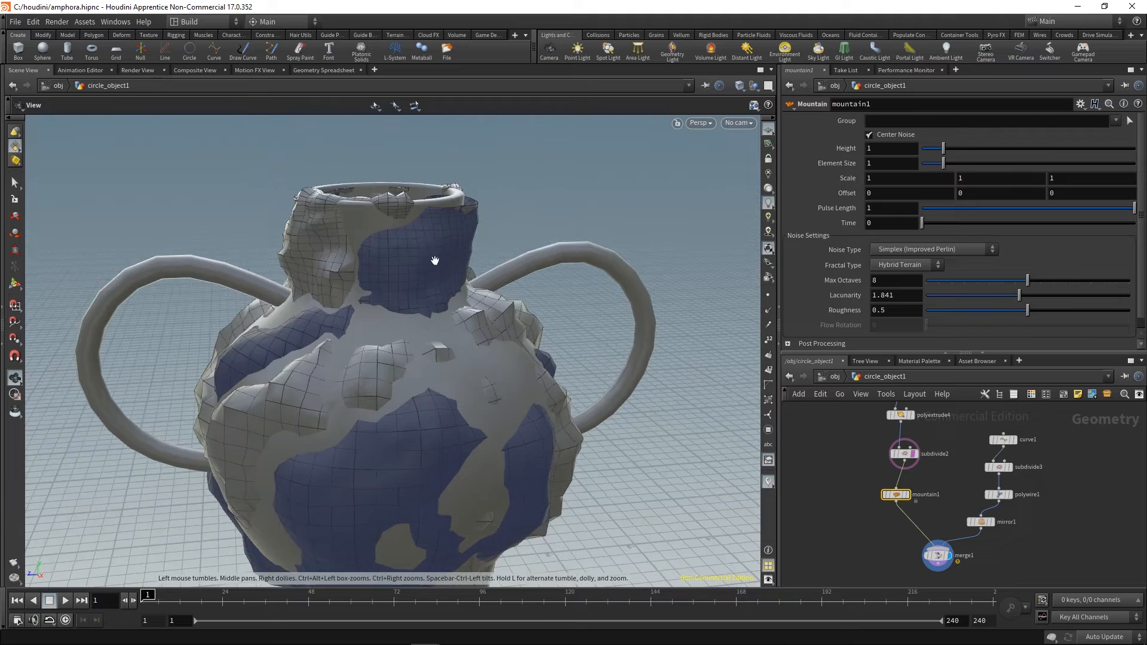
pyautogui.keyDown('alt'); pyautogui.moveTo(427, 269); pyautogui.dragTo(430, 231, button='middle'); pyautogui.keyUp('alt')
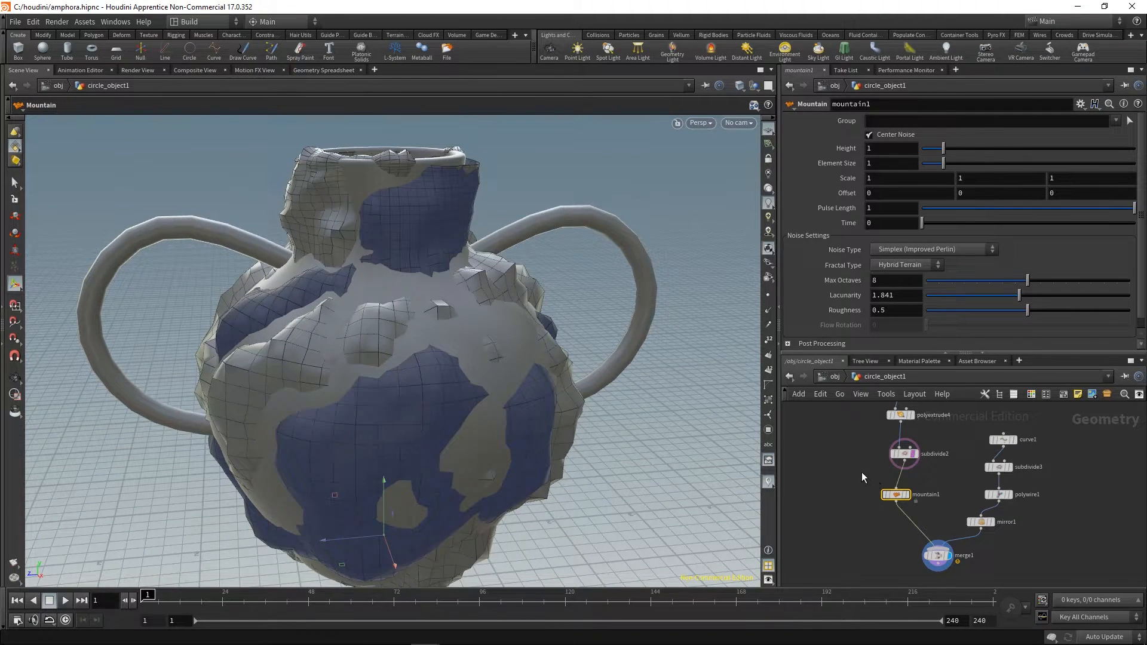
pyautogui.click(907, 495)
pyautogui.moveTo(916, 539); pyautogui.dragTo(903, 508, button='middle')
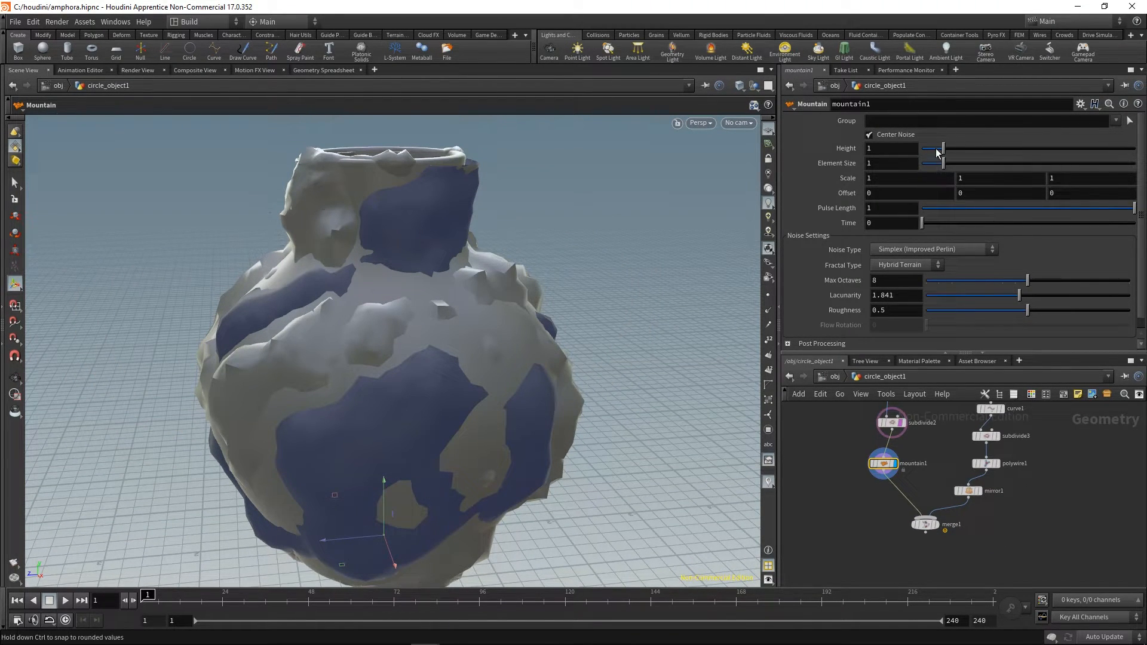
# - Reduce mountain1's Height to 0.48 and its Element Size to 0.48
pyautogui.moveTo(934, 151); pyautogui.dragTo(937, 151)
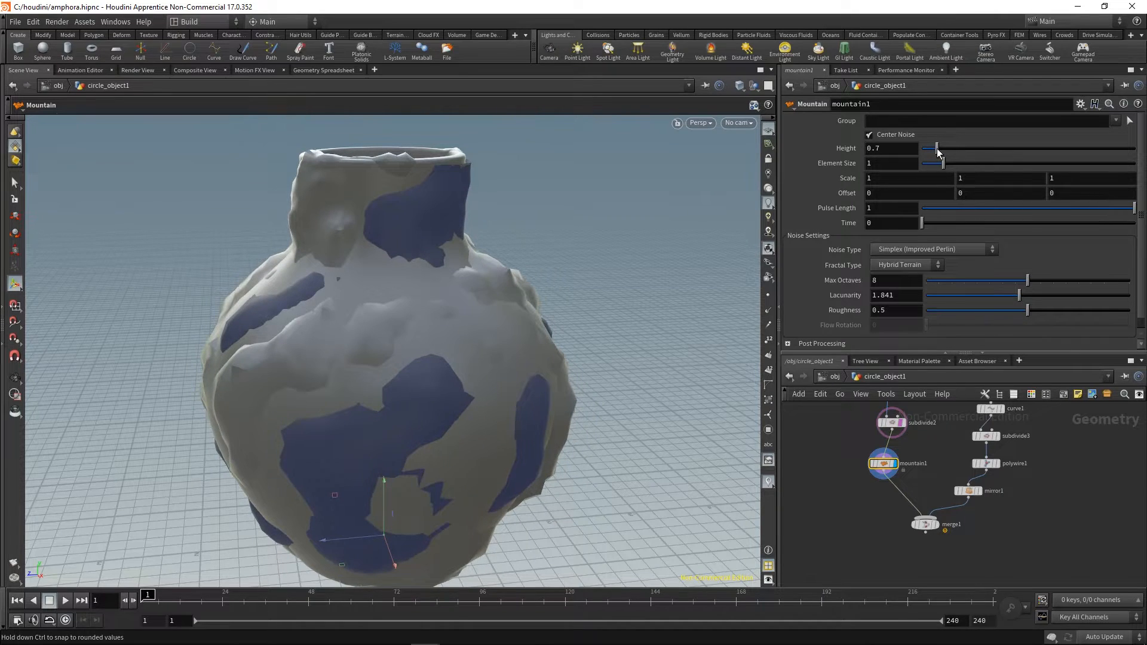
pyautogui.press('Escape')
pyautogui.moveTo(468, 207); pyautogui.dragTo(509, 276)
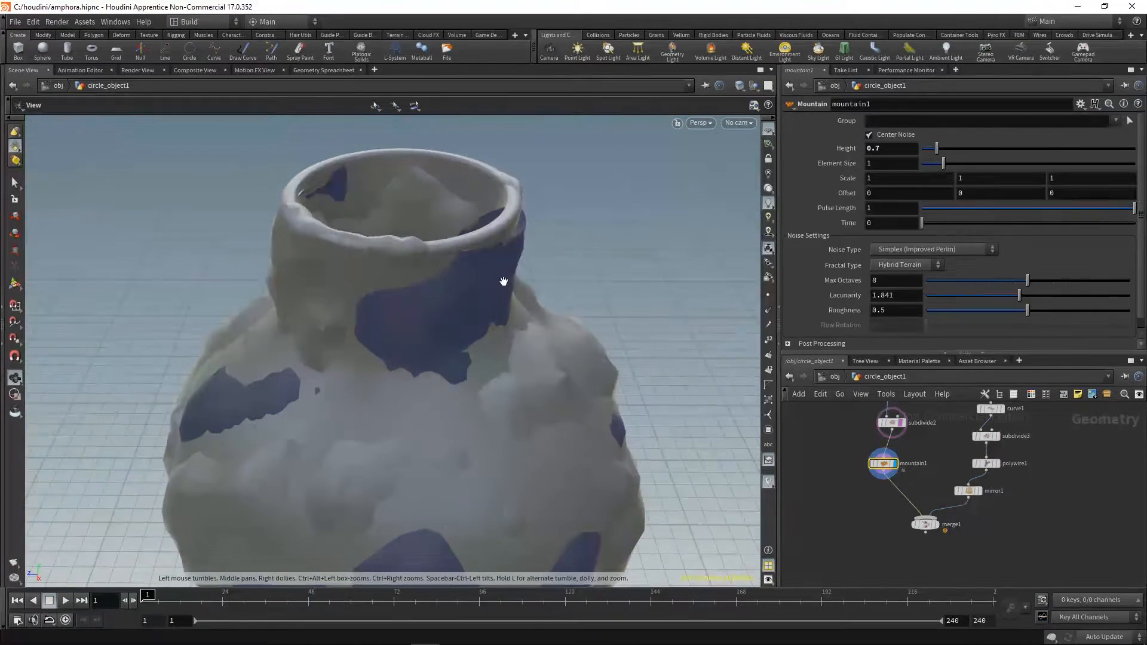
pyautogui.scroll(3, 519, 302)
pyautogui.press('Return')
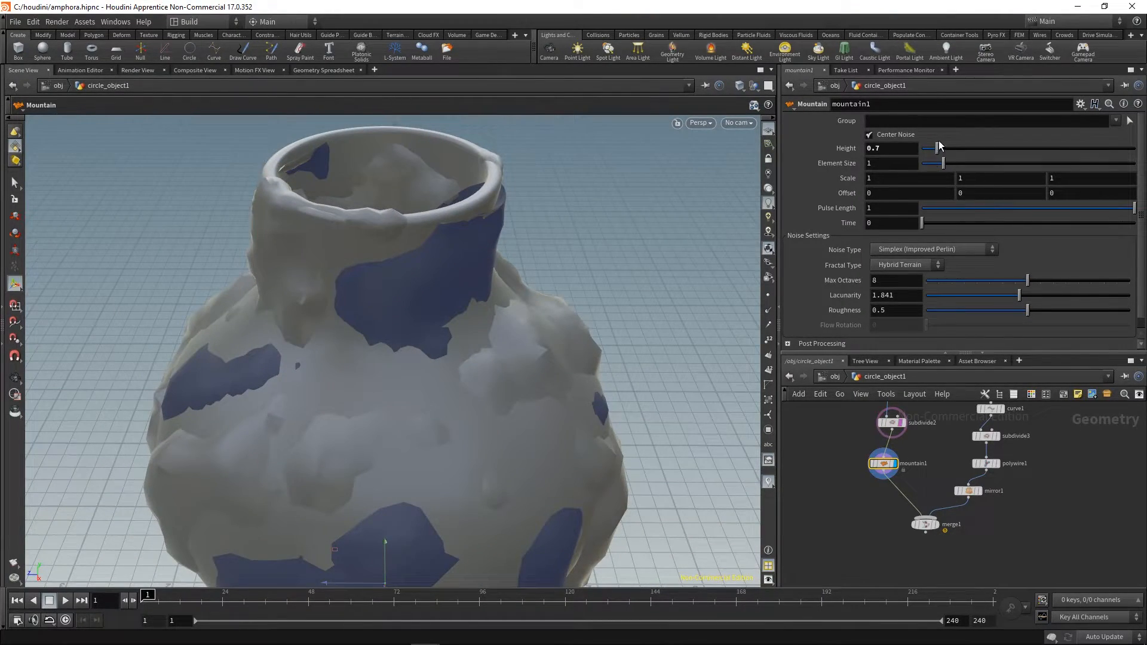
pyautogui.moveTo(929, 151); pyautogui.dragTo(934, 168)
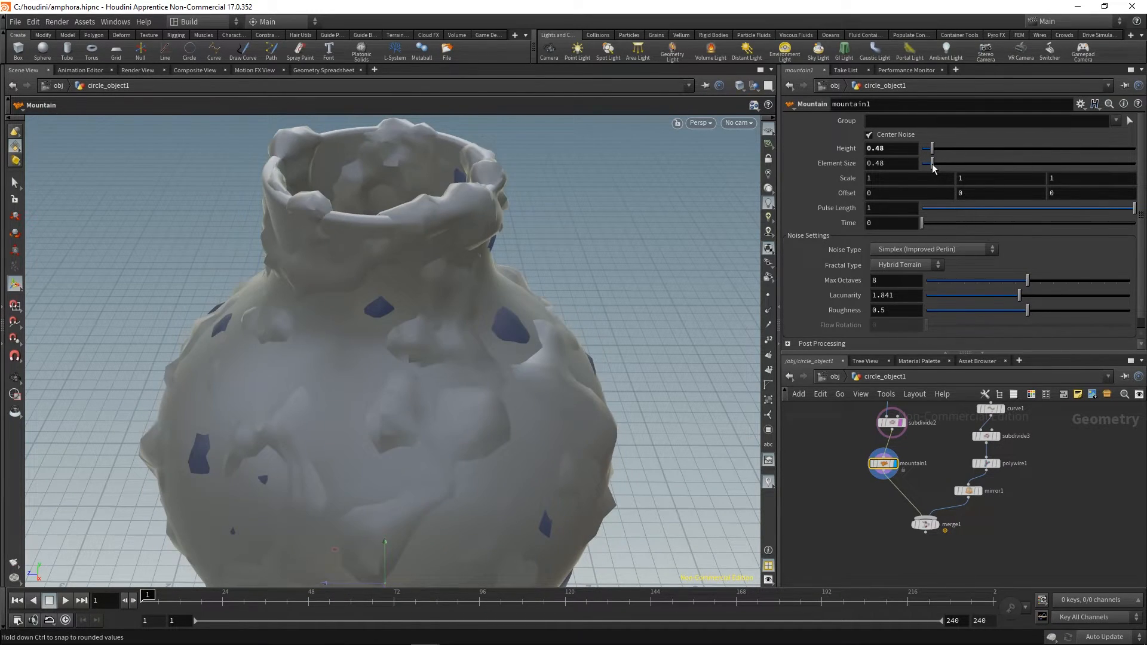
# - Display subdivide2 to compare the smooth vase with the noisy one, and return the display to mountain1
pyautogui.click(892, 422)
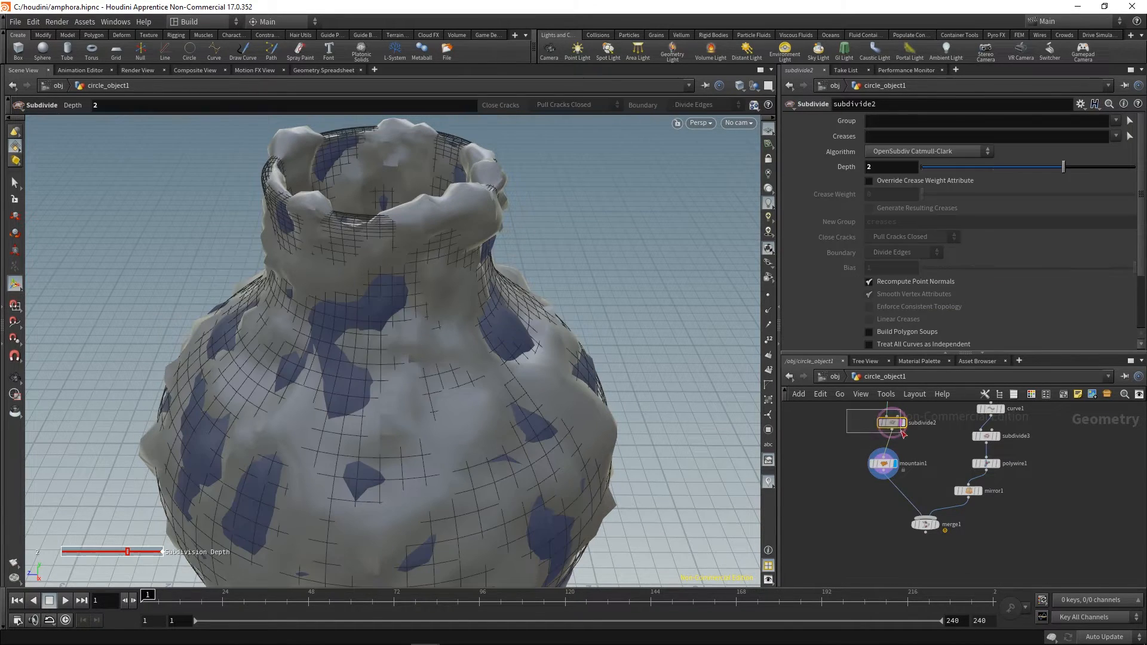
pyautogui.click(902, 422)
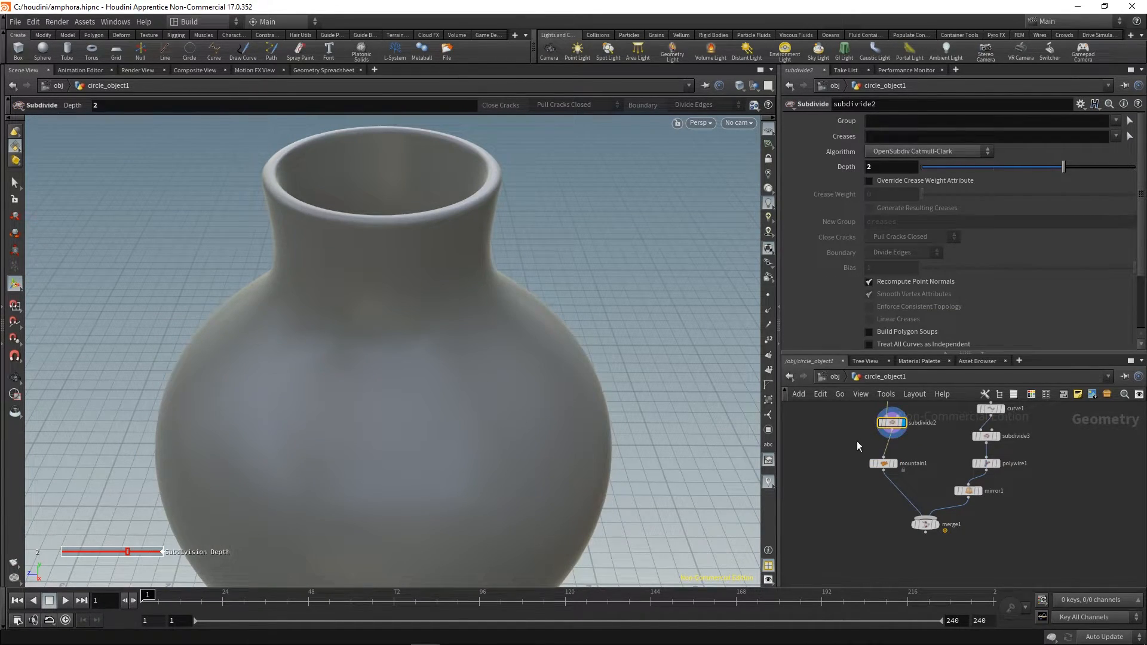
pyautogui.click(893, 463)
pyautogui.click(884, 463)
# - Set mountain1's Element Size to 0.76 and open its Y Scale value for editing
pyautogui.press('Escape')
pyautogui.moveTo(577, 374); pyautogui.dragTo(480, 316)
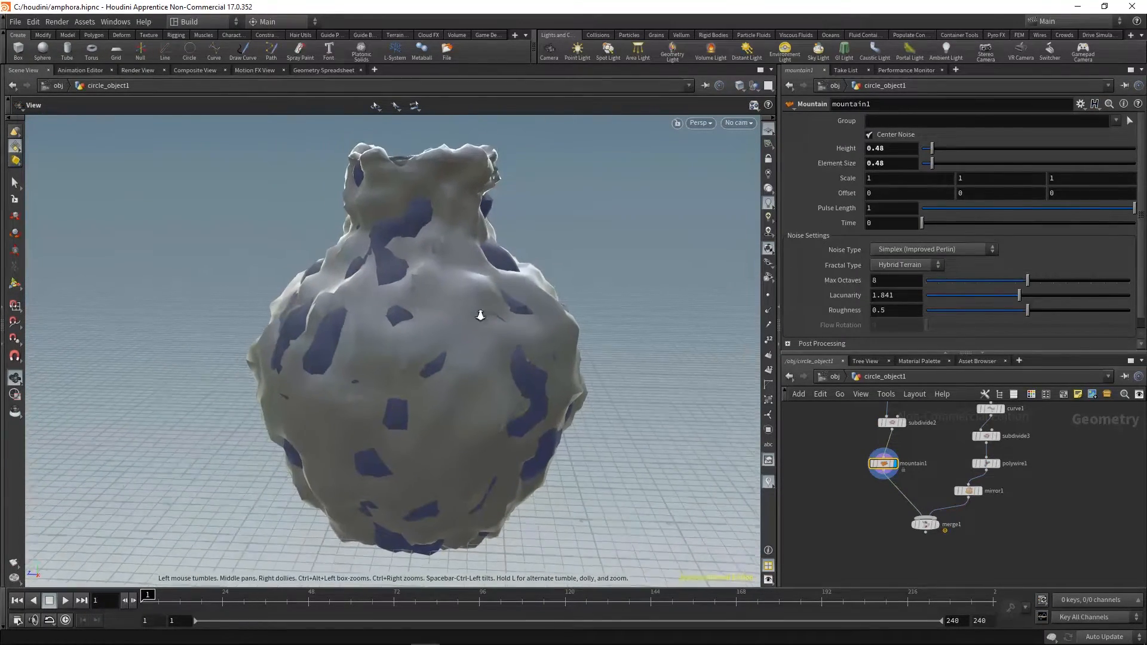
pyautogui.press('Return')
pyautogui.moveTo(928, 166); pyautogui.dragTo(937, 166)
pyautogui.click(1000, 177)
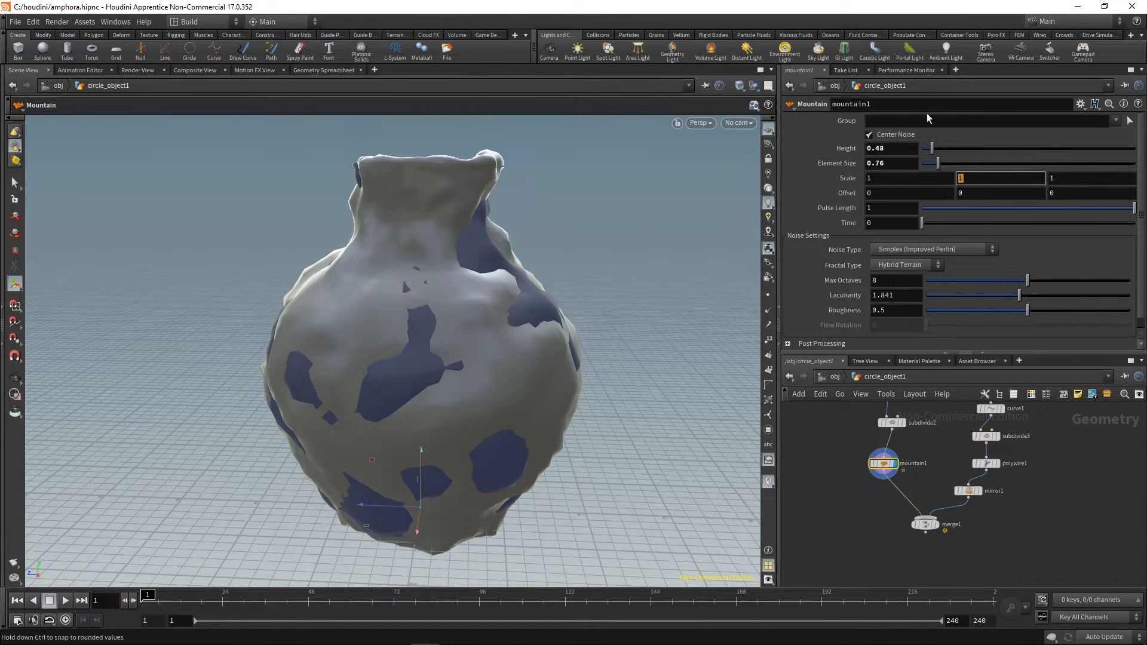
# - Try a Y Scale of 0.01 on mountain1, settle on 0.1, and check the noise bands on the vase body
pyautogui.press('Return')
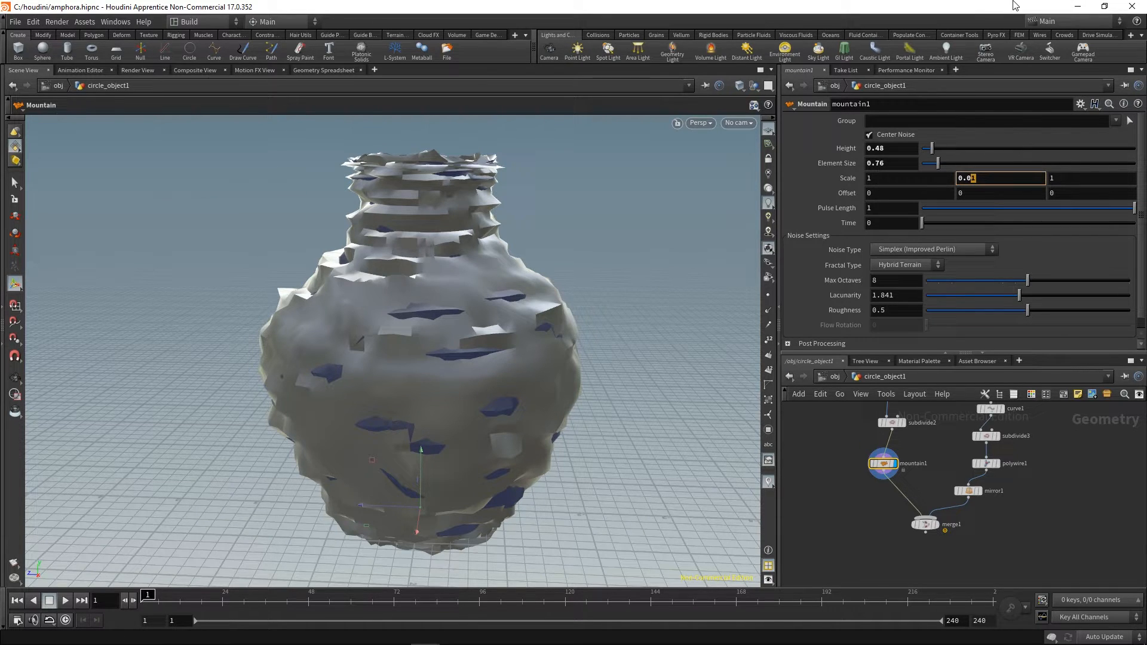
pyautogui.write('1')
pyautogui.press('Return')
pyautogui.keyDown('alt'); pyautogui.moveTo(548, 324); pyautogui.dragTo(548, 287, button='right'); pyautogui.keyUp('alt')
pyautogui.moveTo(547, 286)
pyautogui.keyDown('alt'); pyautogui.mouseDown(button='middle')
pyautogui.moveTo(525, 252)
pyautogui.moveTo(533, 292)
pyautogui.mouseUp(button='middle'); pyautogui.keyUp('alt')
pyautogui.press('w')
pyautogui.keyDown('alt'); pyautogui.moveTo(533, 292); pyautogui.dragTo(589, 349, button='right'); pyautogui.keyUp('alt')
# - Set subdivide2's Depth to 4 to give the vase body a denser mesh
pyautogui.moveTo(856, 465); pyautogui.dragTo(855, 523, button='middle')
pyautogui.click(897, 481)
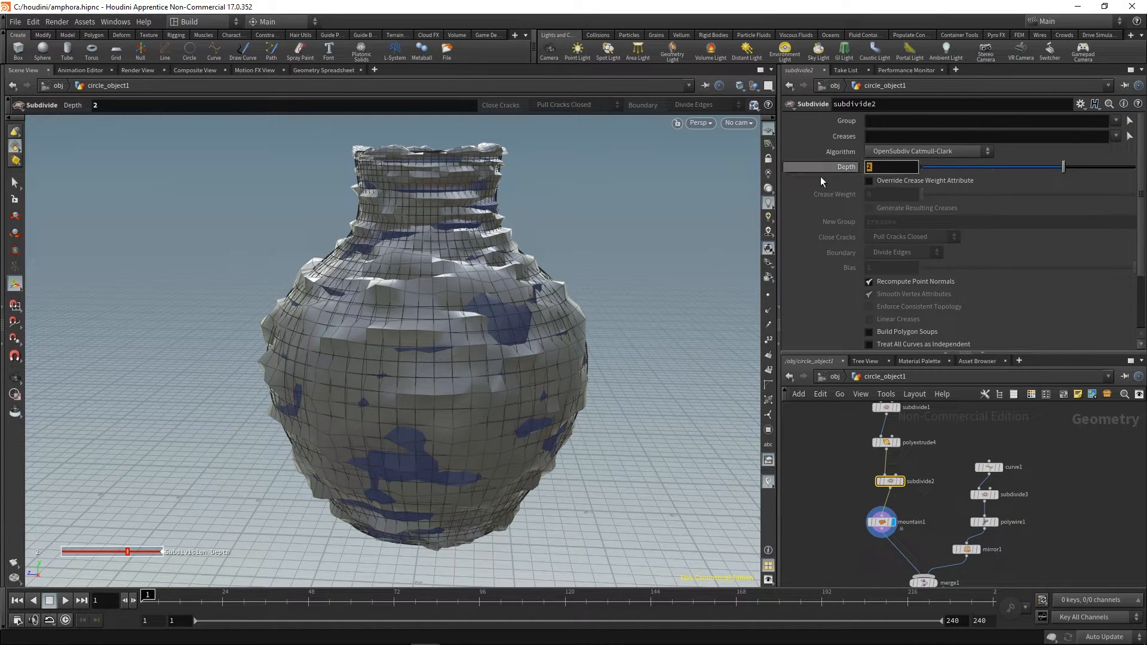
pyautogui.press('Return')
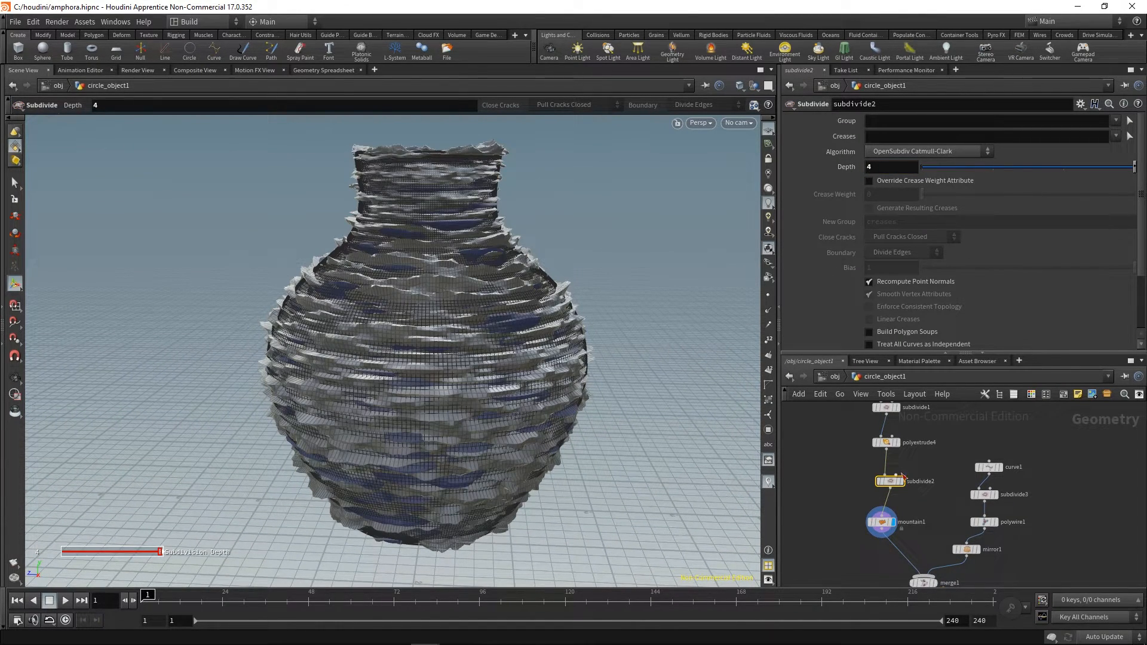
# - Reduce mountain1's Height to 0.1 and view the vase without the shaded wireframe
pyautogui.click(882, 522)
pyautogui.hotkey('shift', 'w')
pyautogui.keyDown('alt'); pyautogui.moveTo(513, 345); pyautogui.dragTo(511, 316); pyautogui.keyUp('alt')
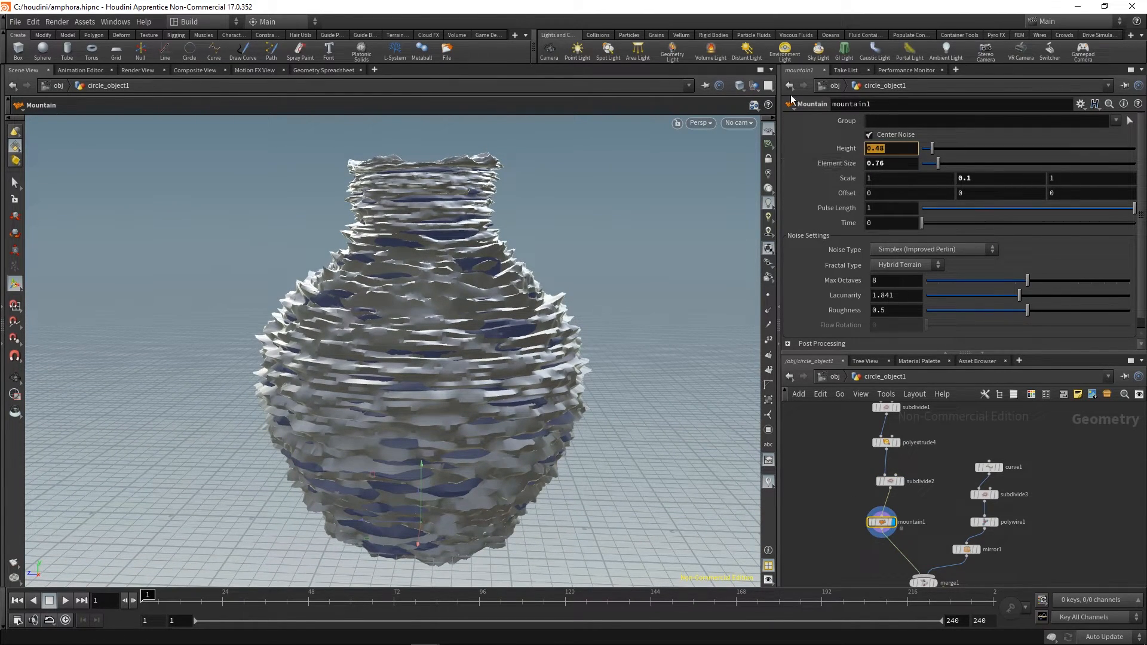
pyautogui.write('.05')
pyautogui.hotkey('ctrl', 'a')
pyautogui.write('0.1')
pyautogui.press('Return')
pyautogui.keyDown('alt'); pyautogui.moveTo(533, 351); pyautogui.dragTo(491, 322); pyautogui.keyUp('alt')
# - Insert a displayed Normal node between mountain1 and merge1 and set its Cusp Angle to 90
pyautogui.moveTo(930, 537); pyautogui.dragTo(937, 473, button='middle')
pyautogui.press('Tab')
pyautogui.click(877, 497)
pyautogui.moveTo(874, 497)
pyautogui.mouseDown()
pyautogui.moveTo(898, 483)
pyautogui.moveTo(890, 495)
pyautogui.mouseUp()
pyautogui.press('r')
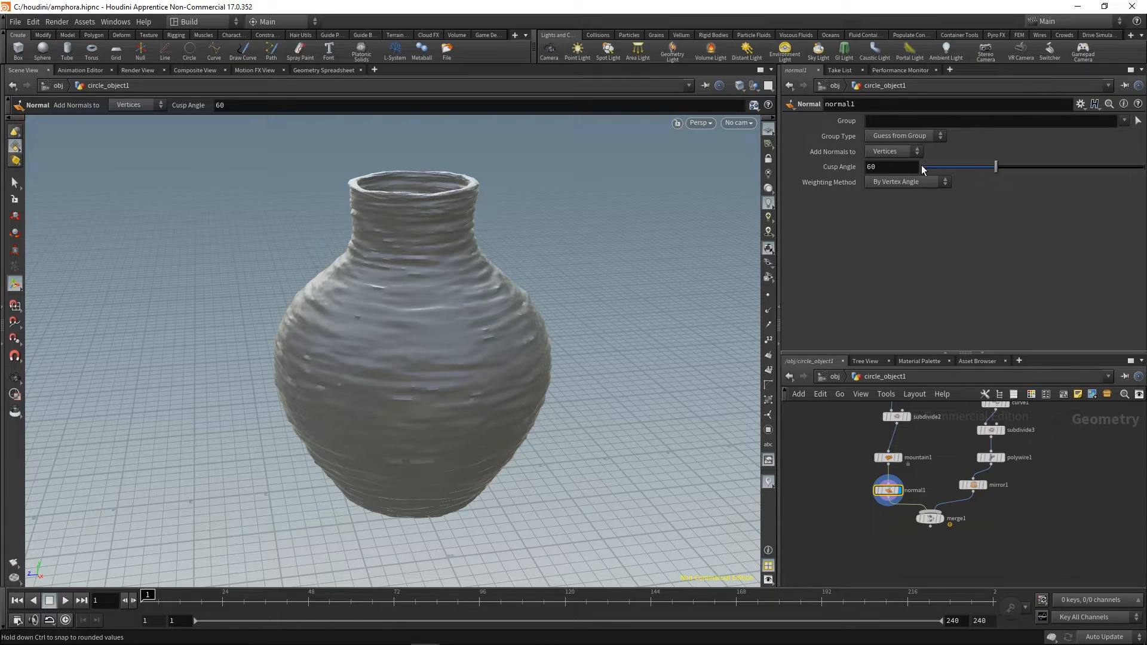
pyautogui.write('90')
pyautogui.press('Return')
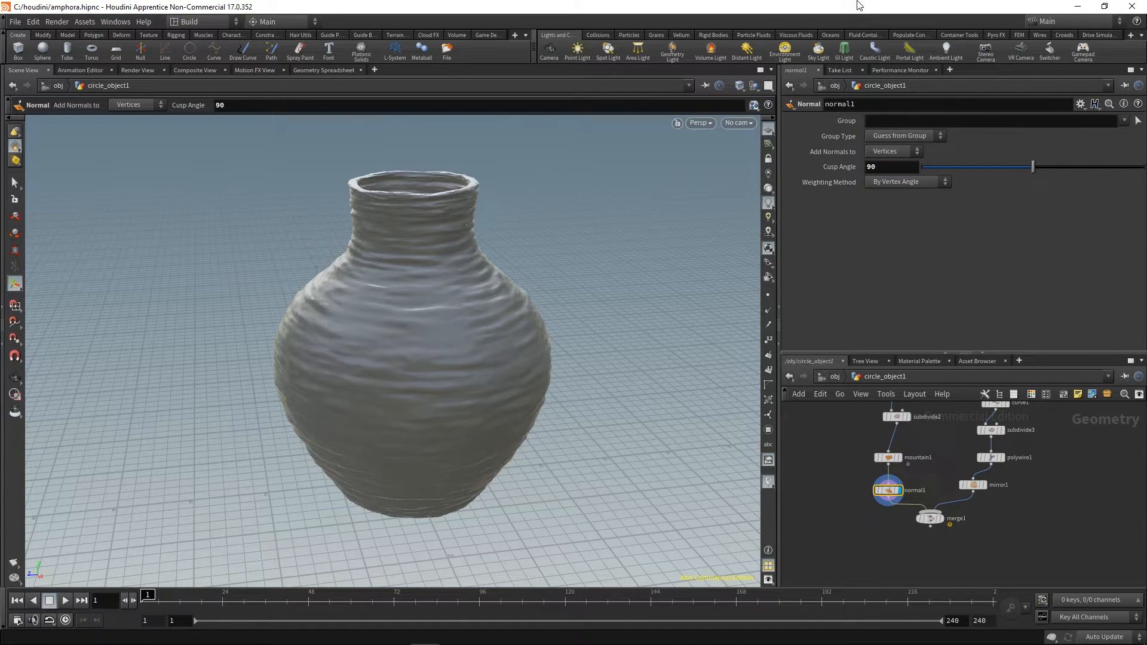
pyautogui.press('Escape')
pyautogui.moveTo(484, 292); pyautogui.dragTo(452, 250)
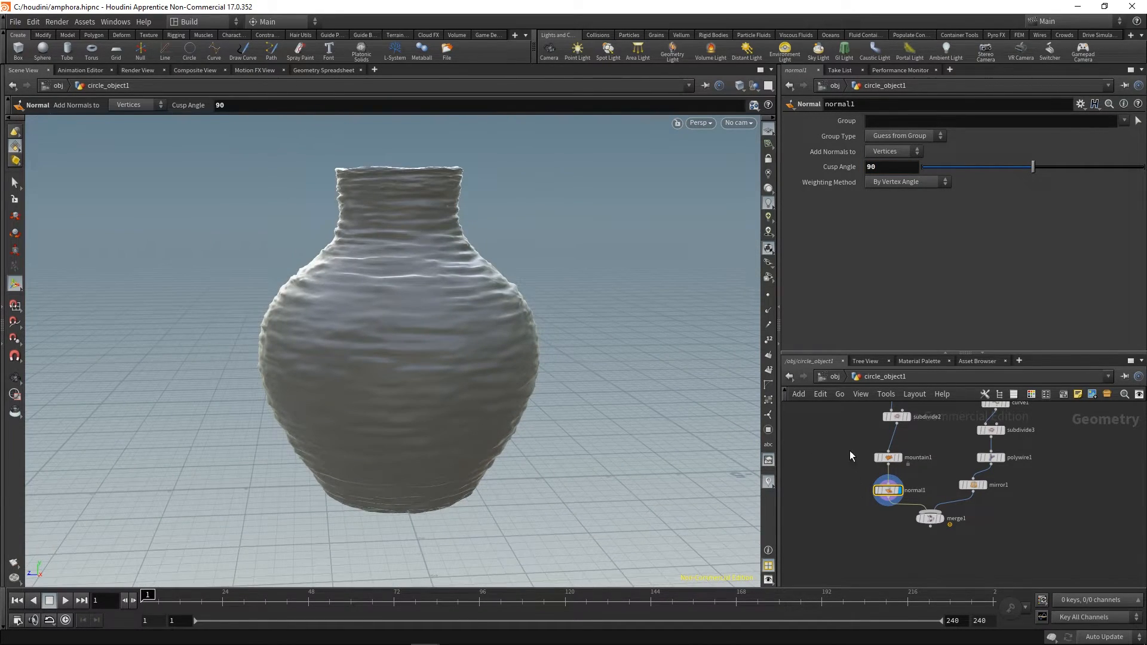
# - Set mountain1's Element Size to 0.98 and its Y Scale to 0.05
pyautogui.moveTo(850, 451); pyautogui.dragTo(853, 485, button='middle')
pyautogui.click(897, 492)
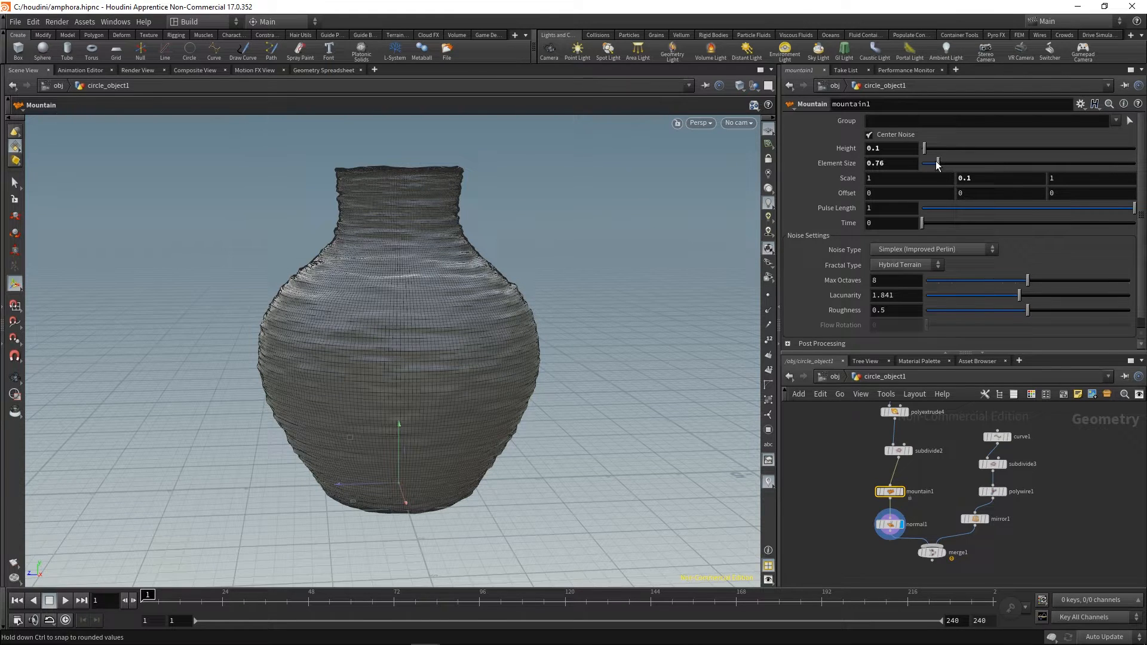
pyautogui.moveTo(933, 169); pyautogui.dragTo(941, 169)
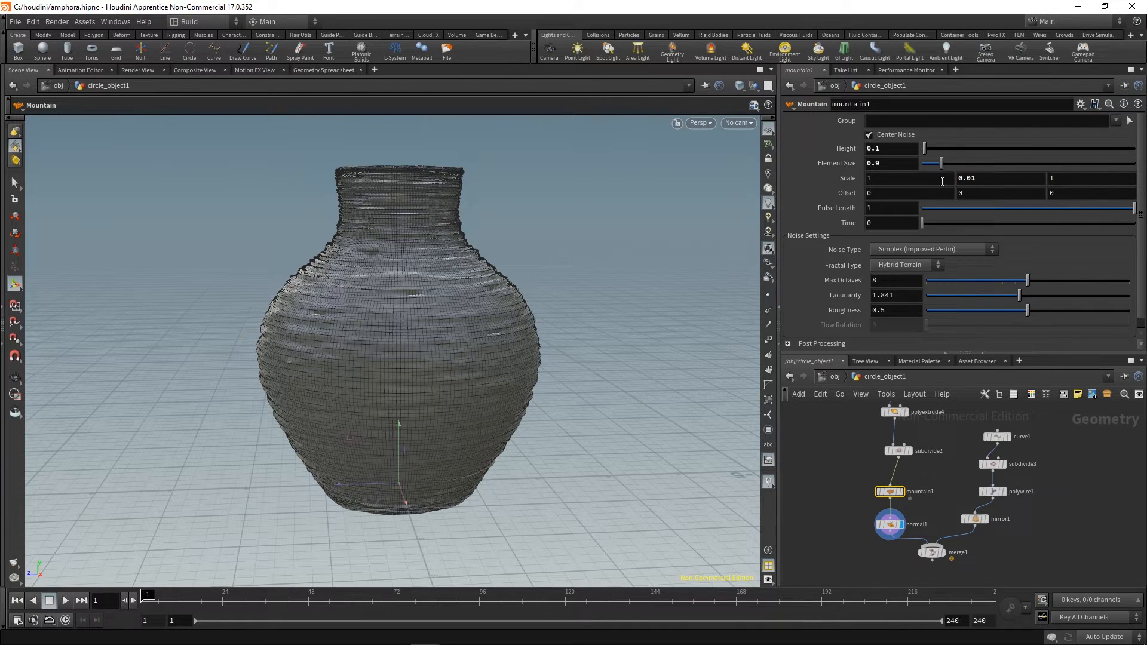
pyautogui.press('Return')
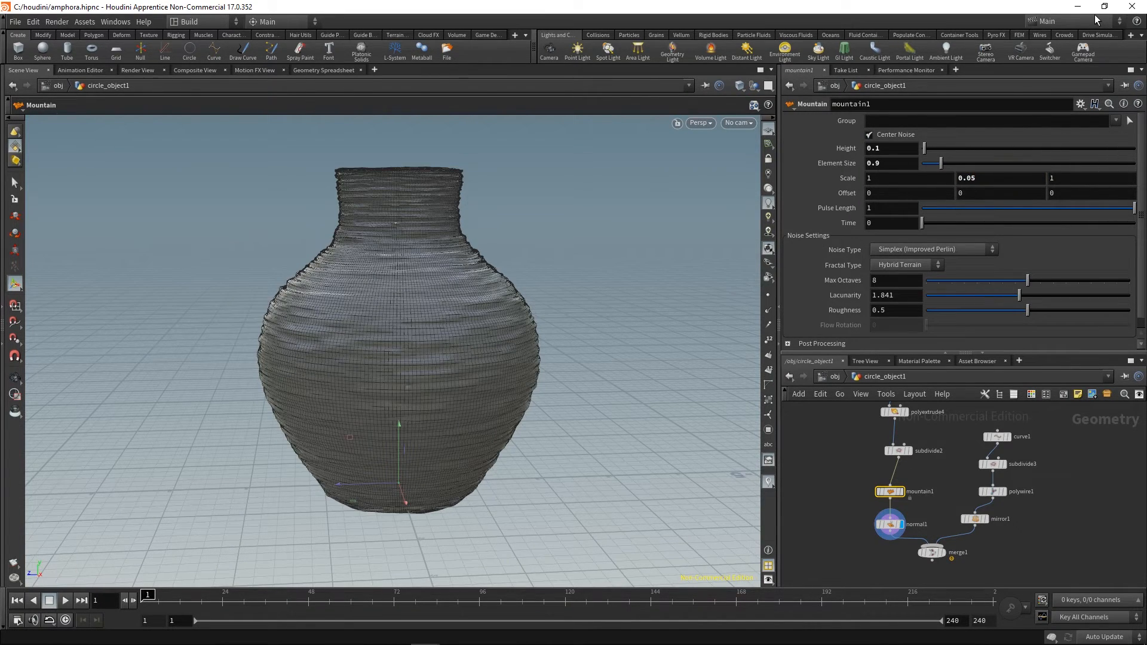
pyautogui.moveTo(564, 376); pyautogui.dragTo(575, 312)
pyautogui.moveTo(902, 148); pyautogui.dragTo(953, 185, button='middle')
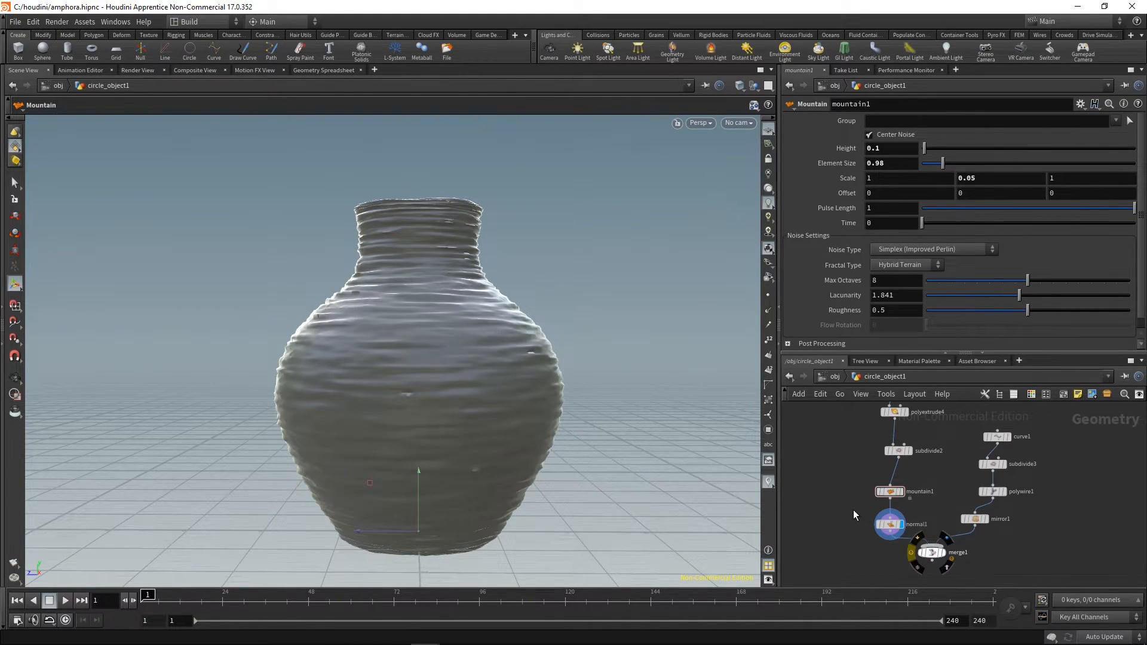
# - Change normal1 to add its normals to Points
pyautogui.moveTo(861, 511); pyautogui.dragTo(892, 531)
pyautogui.click(891, 151)
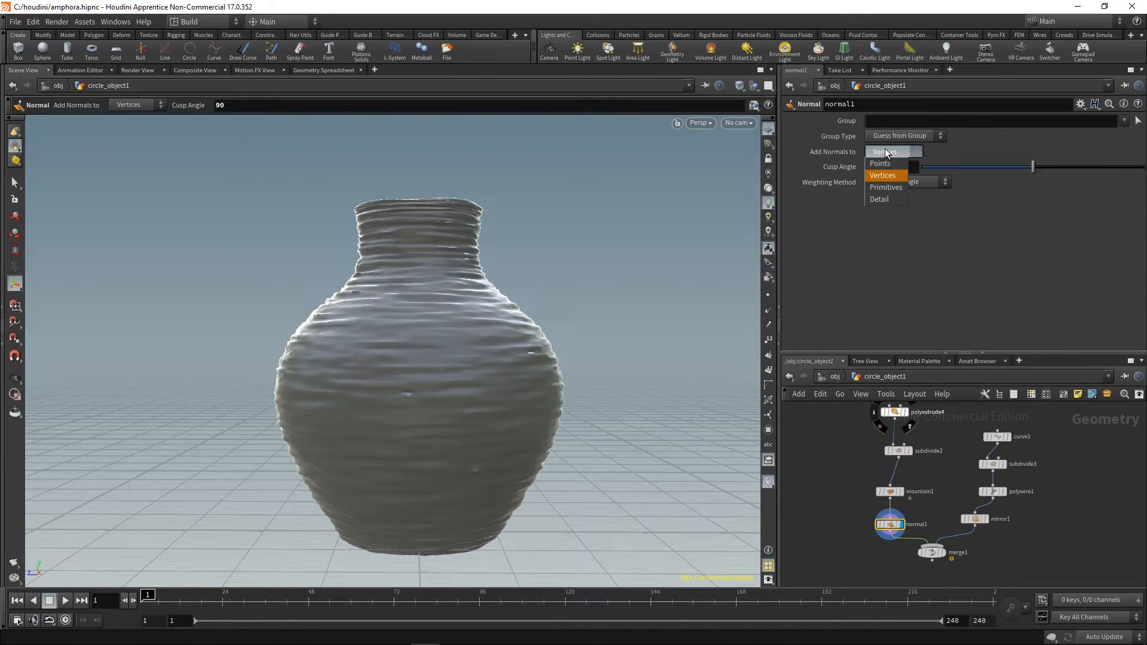
pyautogui.click(885, 165)
pyautogui.press('Escape')
pyautogui.moveTo(471, 325); pyautogui.dragTo(550, 333)
# - Fine-tune mountain1's Height to 0.093 while comparing the strength of the ridges on the body
pyautogui.moveTo(869, 449); pyautogui.dragTo(893, 483)
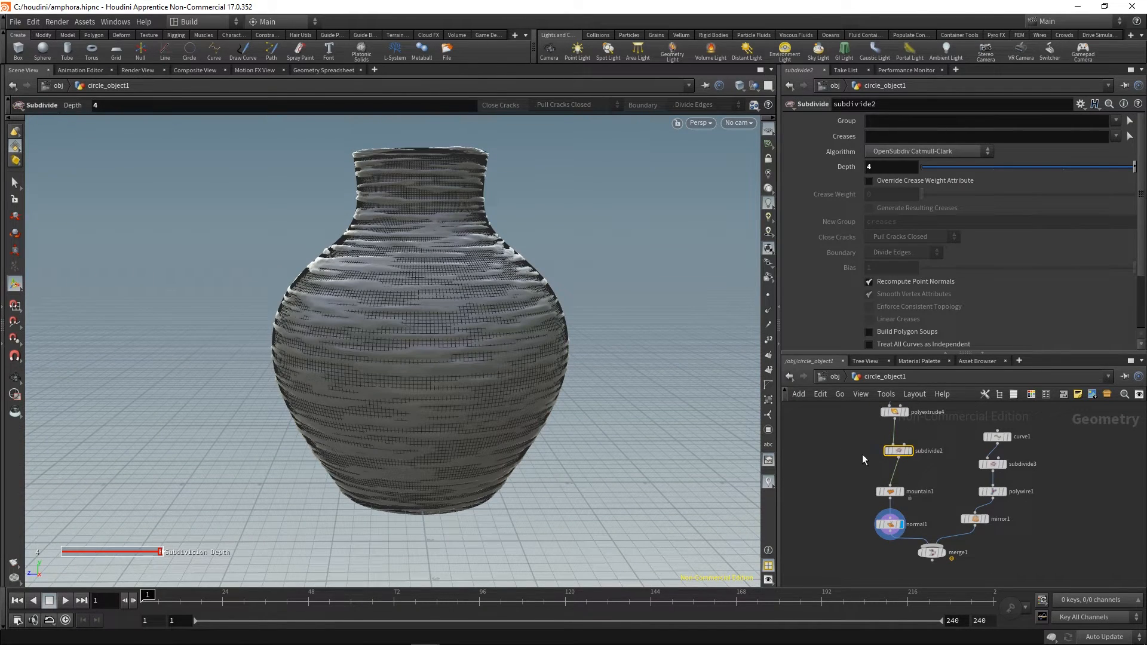
pyautogui.moveTo(862, 454); pyautogui.dragTo(853, 481, button='middle')
pyautogui.click(899, 520)
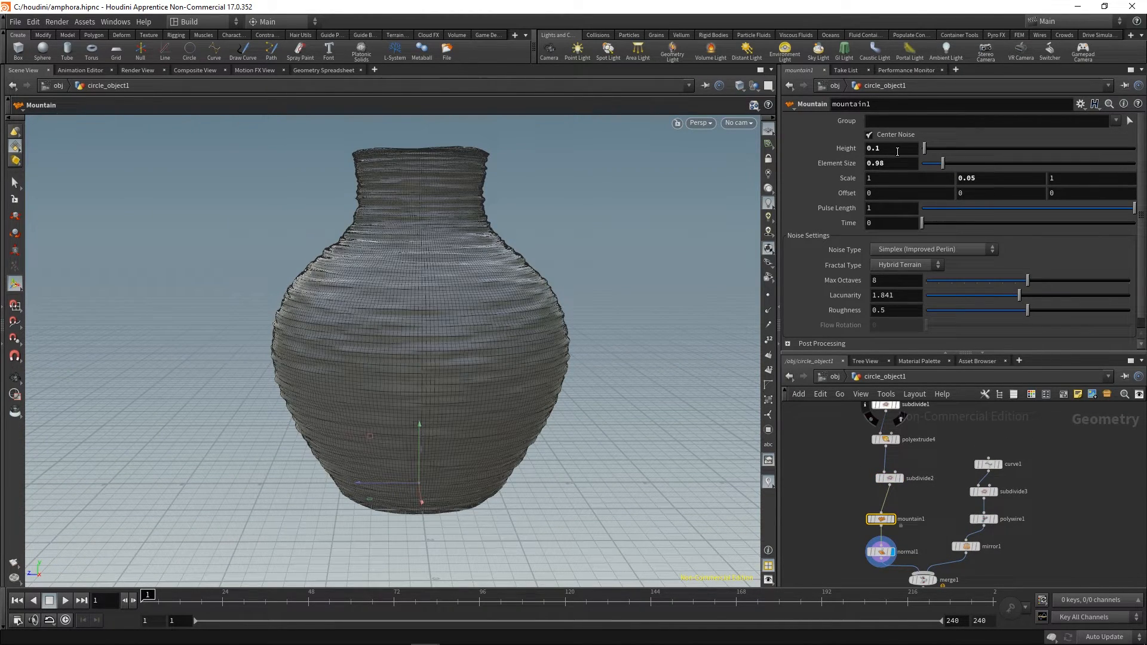
pyautogui.moveTo(897, 152); pyautogui.dragTo(900, 186, button='middle')
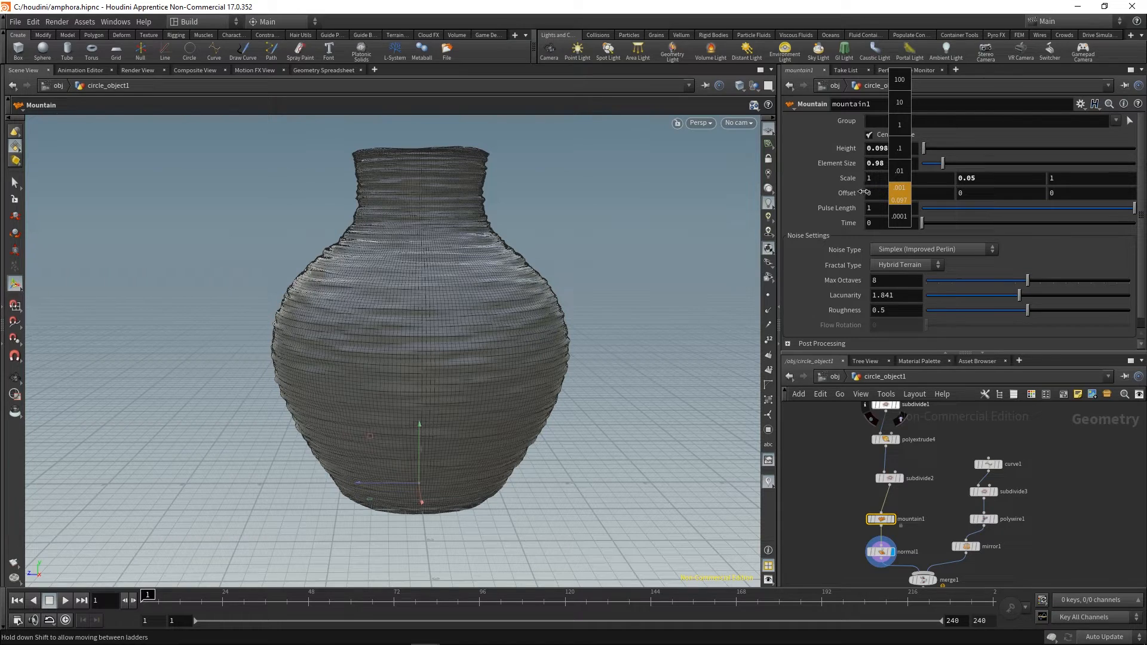
pyautogui.moveTo(841, 192); pyautogui.dragTo(878, 192, button='middle')
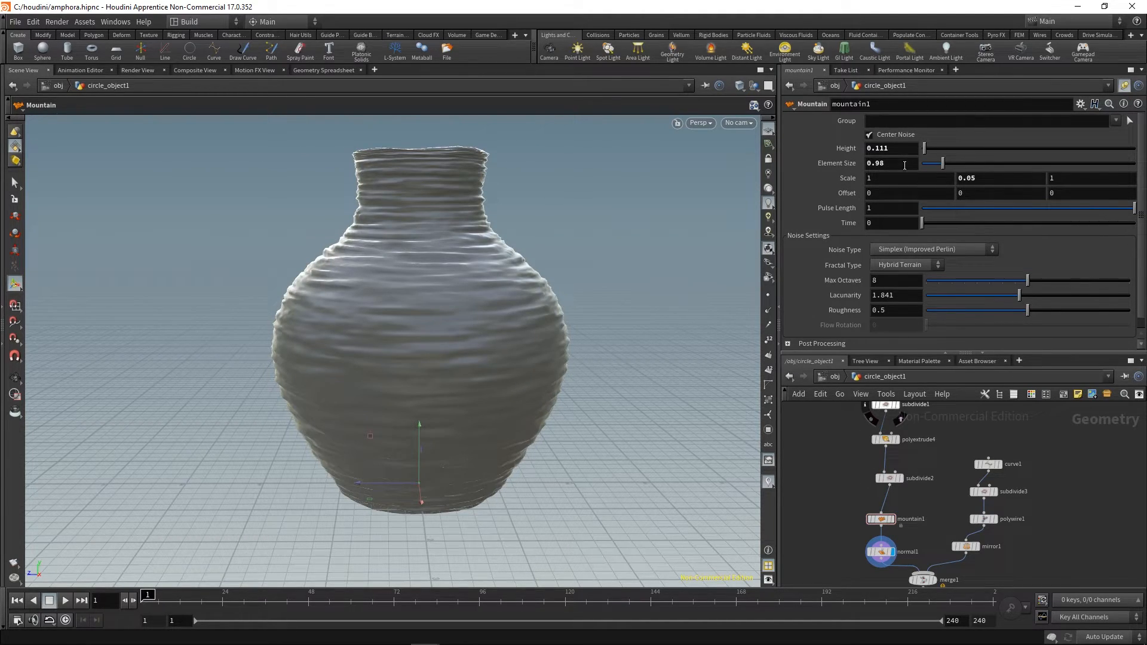
pyautogui.moveTo(904, 146); pyautogui.dragTo(903, 180, button='middle')
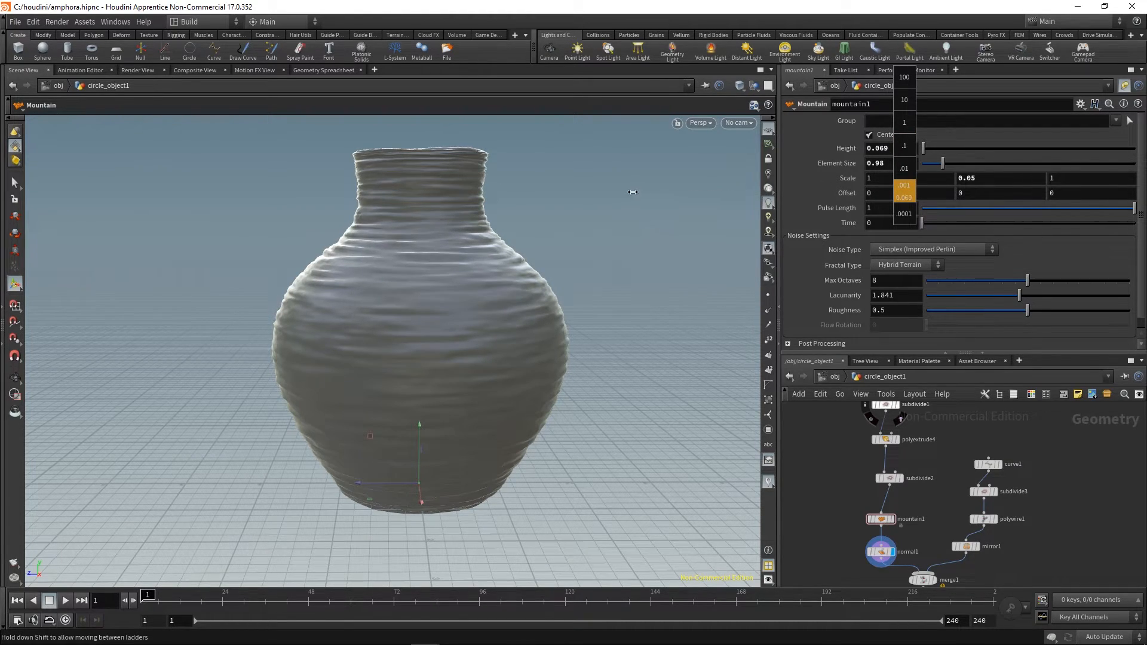
pyautogui.moveTo(595, 203); pyautogui.dragTo(887, 210, button='middle')
pyautogui.press('Escape')
pyautogui.moveTo(515, 200); pyautogui.dragTo(491, 272)
# - Display merge1 and move normal1 out of the body branch so that it follows merge1, displaying its result
pyautogui.moveTo(924, 511); pyautogui.dragTo(937, 457, button='middle')
pyautogui.click(944, 525)
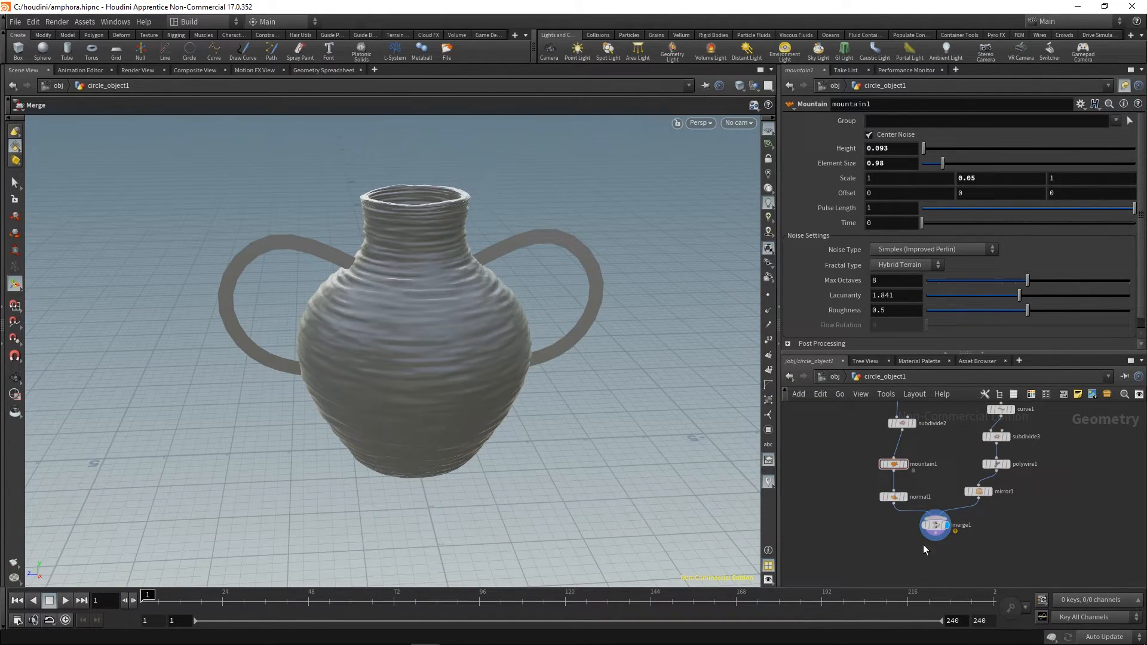
pyautogui.moveTo(954, 537); pyautogui.dragTo(900, 517, button='middle')
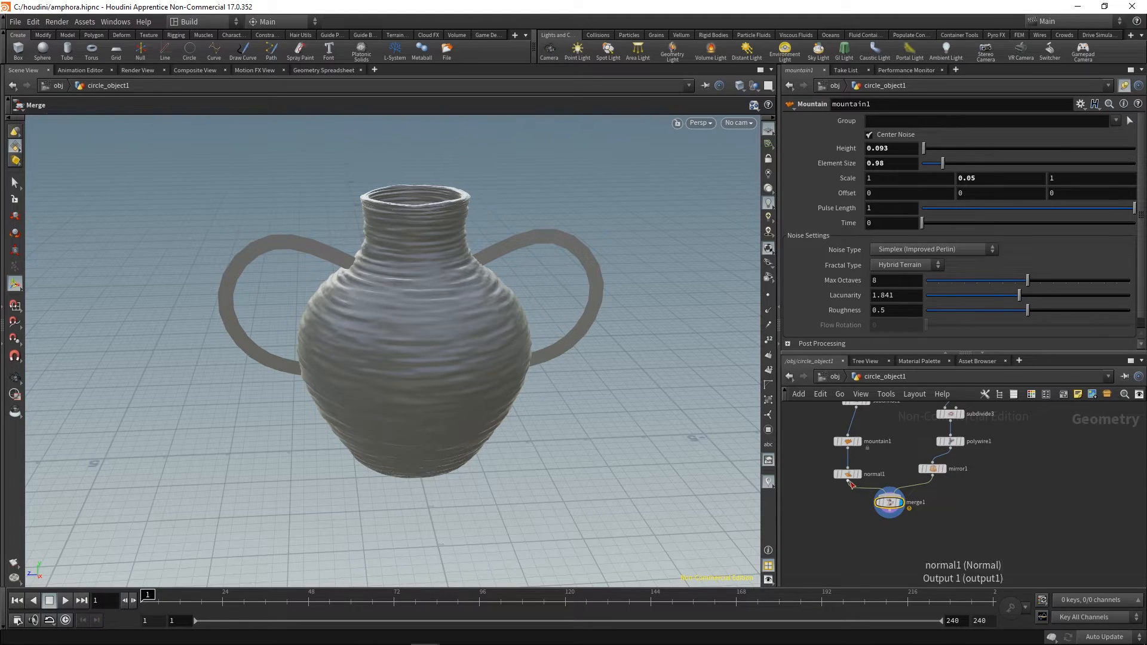
pyautogui.moveTo(847, 474); pyautogui.dragTo(874, 564)
pyautogui.moveTo(888, 519); pyautogui.dragTo(882, 565)
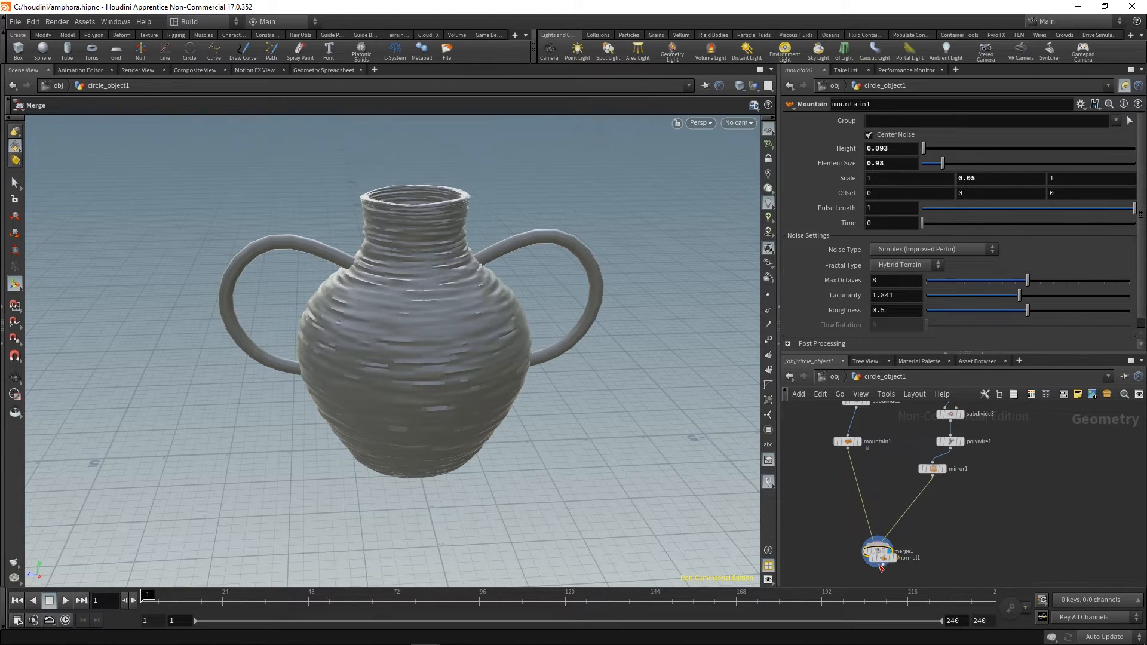
pyautogui.moveTo(882, 568); pyautogui.dragTo(885, 507, button='middle')
pyautogui.click(886, 506)
pyautogui.press('Escape')
pyautogui.moveTo(886, 509); pyautogui.dragTo(881, 559)
pyautogui.click(890, 542)
pyautogui.moveTo(829, 477); pyautogui.dragTo(914, 600)
pyautogui.moveTo(877, 492); pyautogui.dragTo(884, 439)
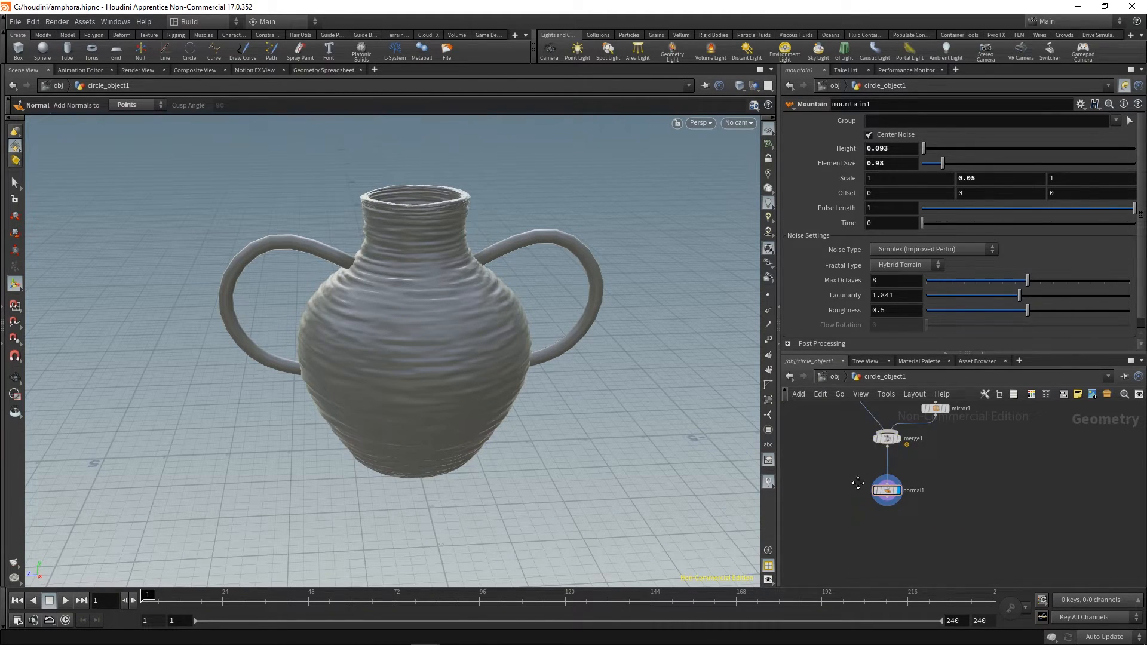
# - Examine the merged vase and its handles from several angles and review the end of the node network
pyautogui.moveTo(858, 483); pyautogui.dragTo(931, 525, button='middle')
pyautogui.scroll(3, 450, 225)
pyautogui.keyDown('alt'); pyautogui.moveTo(451, 225); pyautogui.dragTo(376, 271); pyautogui.keyUp('alt')
pyautogui.moveTo(376, 271); pyautogui.dragTo(350, 254, button='right')
pyautogui.moveTo(349, 254); pyautogui.dragTo(456, 292)
pyautogui.moveTo(456, 292); pyautogui.dragTo(383, 323, button='right')
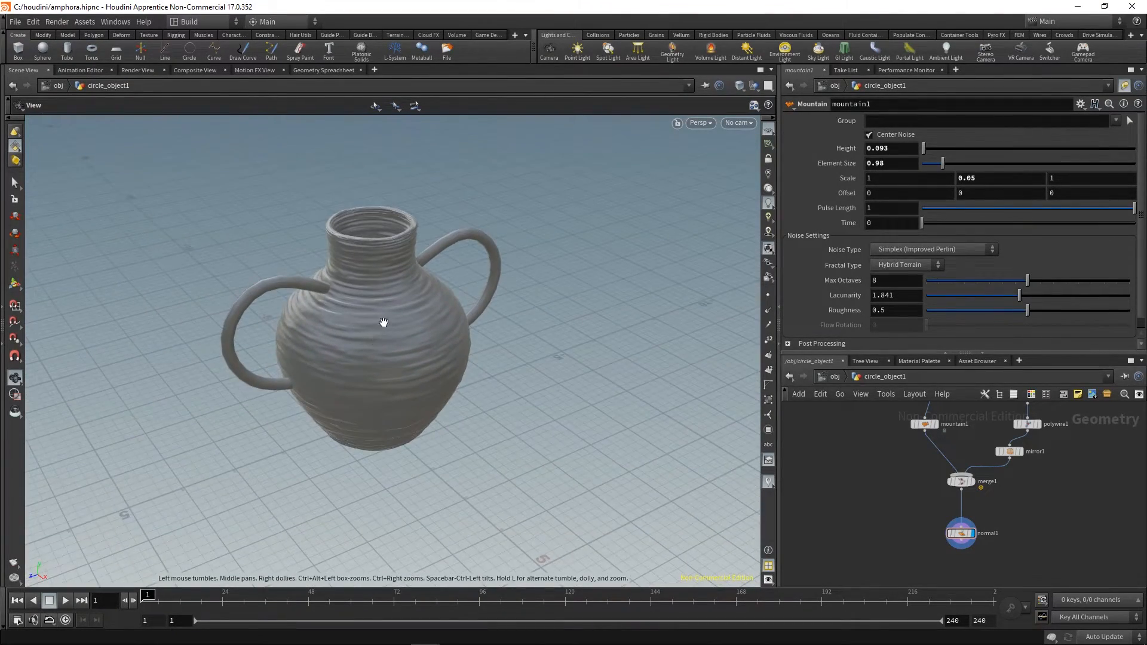
pyautogui.press('Return')
pyautogui.moveTo(934, 466); pyautogui.dragTo(855, 507, button='middle')
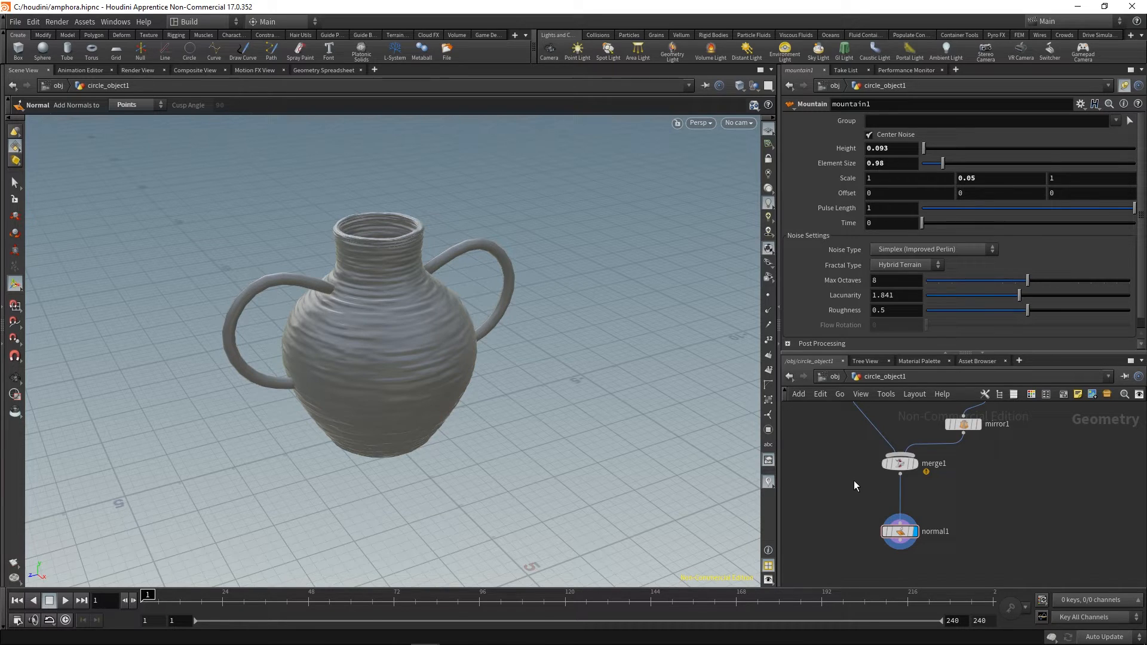
pyautogui.click(899, 463)
pyautogui.moveTo(898, 463); pyautogui.dragTo(875, 403, button='middle')
pyautogui.moveTo(964, 467); pyautogui.dragTo(941, 513, button='middle')
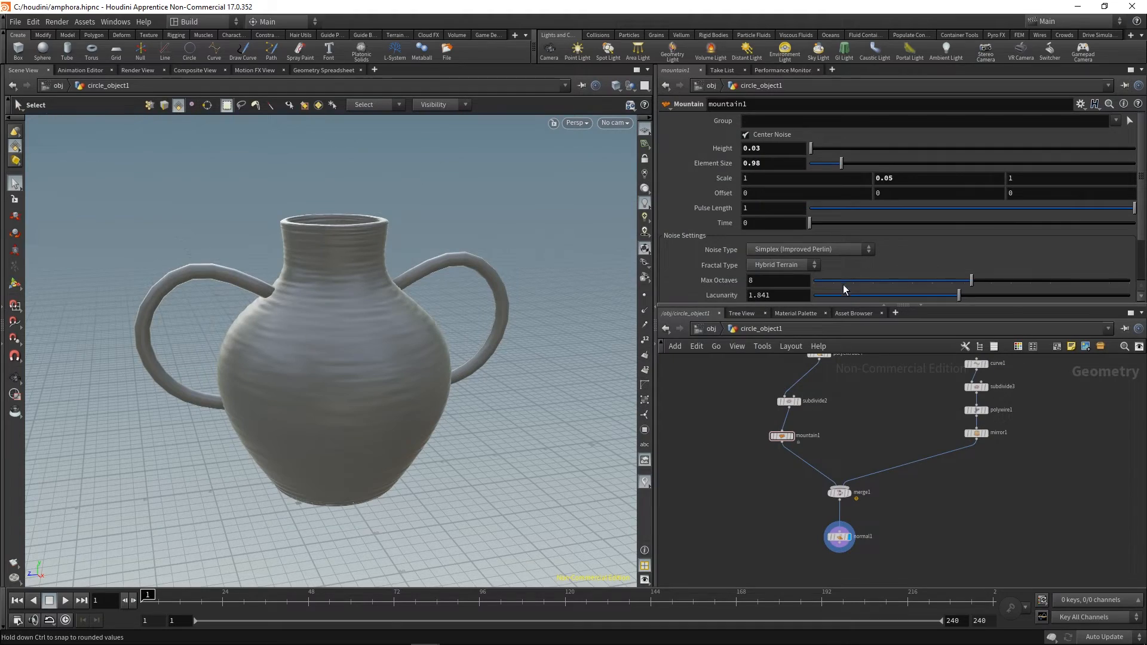
pyautogui.press('Escape')
pyautogui.moveTo(299, 338); pyautogui.dragTo(423, 363)
pyautogui.moveTo(422, 362); pyautogui.dragTo(376, 362, button='right')
pyautogui.moveTo(305, 375)
pyautogui.mouseDown()
pyautogui.moveTo(359, 385)
pyautogui.moveTo(323, 377)
pyautogui.mouseUp()
# - Select the edit4 node while keeping the finished vase displayed, and set its Soft Radius to 0
pyautogui.moveTo(849, 394); pyautogui.dragTo(830, 520, button='middle')
pyautogui.moveTo(876, 437); pyautogui.dragTo(862, 513, button='middle')
pyautogui.moveTo(867, 420); pyautogui.dragTo(916, 420, button='right')
pyautogui.click(754, 395)
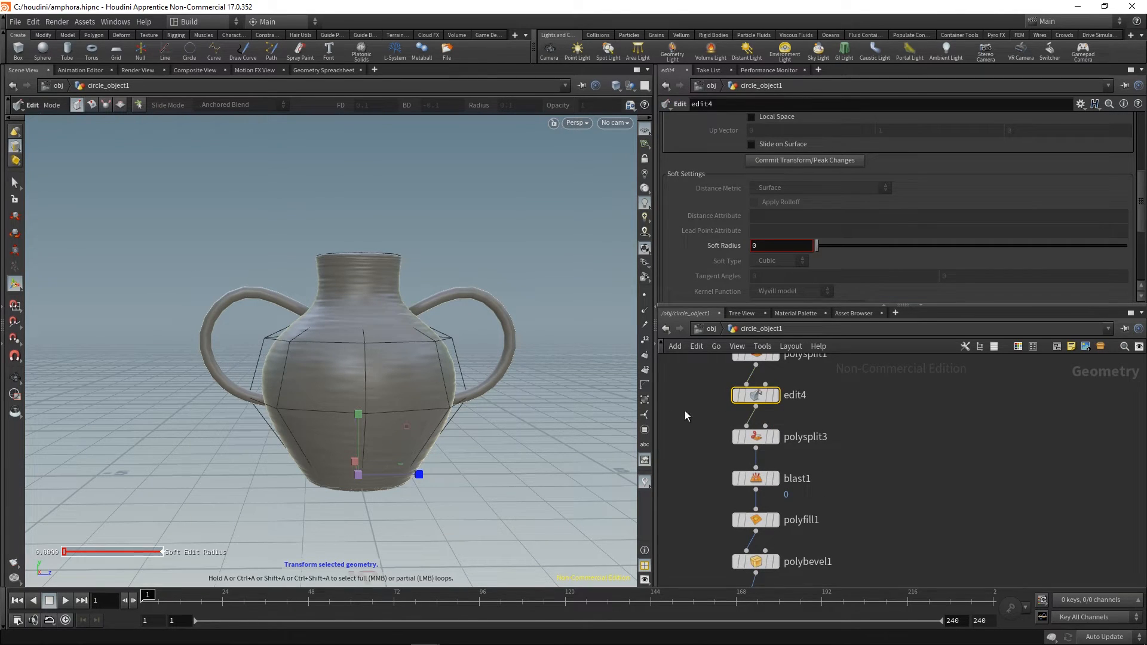
pyautogui.click(396, 341)
pyautogui.keyDown('alt'); pyautogui.moveTo(396, 340); pyautogui.dragTo(388, 359); pyautogui.keyUp('alt')
pyautogui.click(390, 347)
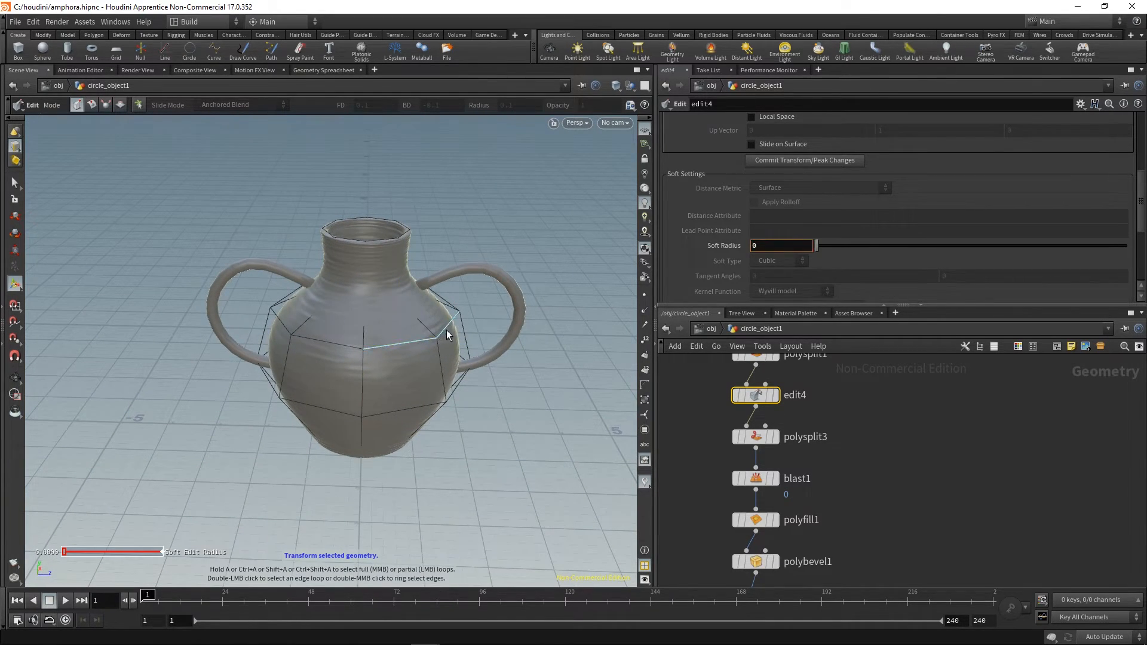
pyautogui.keyDown('shift'); pyautogui.scroll(3, 446, 329); pyautogui.keyUp('shift')
pyautogui.doubleClick(777, 245)
pyautogui.write('0')
pyautogui.press('Return')
# - Select the shoulder edge loop in edit4 and scale it outward to broaden the vase's shoulder
pyautogui.doubleClick(321, 344)
pyautogui.keyDown('alt'); pyautogui.moveTo(402, 401); pyautogui.dragTo(380, 328); pyautogui.keyUp('alt')
pyautogui.moveTo(397, 376); pyautogui.dragTo(575, 413)
pyautogui.moveTo(473, 341); pyautogui.dragTo(440, 338)
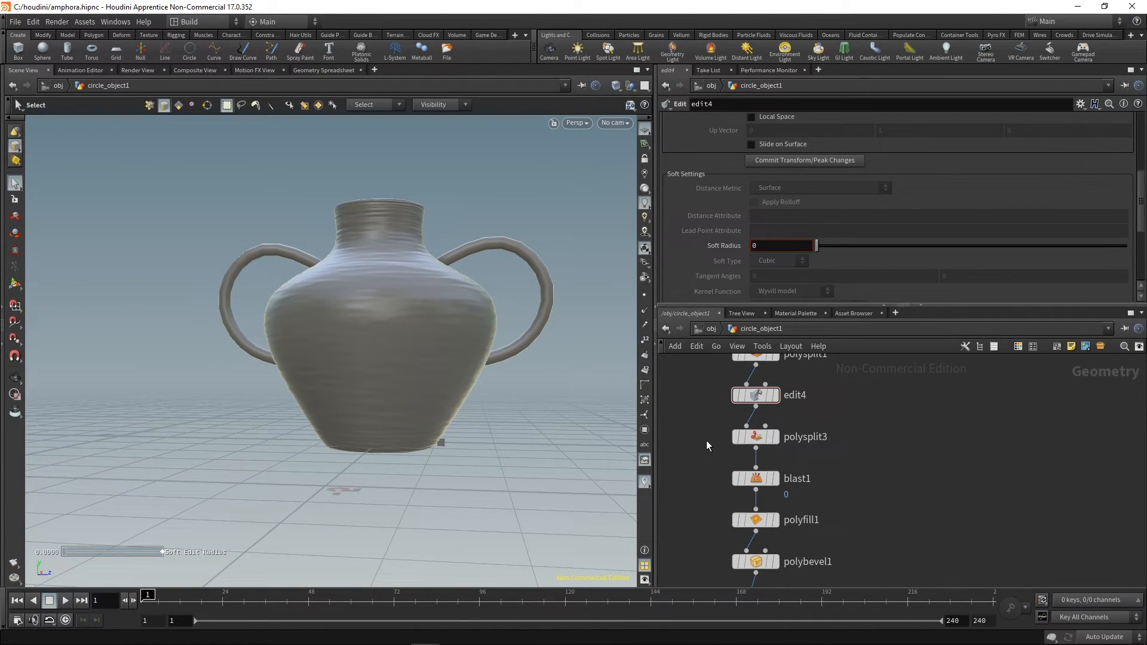
# - Select the lower body edge loop in edit4, try to scale it inward, and undo the scaling
pyautogui.moveTo(744, 440); pyautogui.dragTo(733, 392)
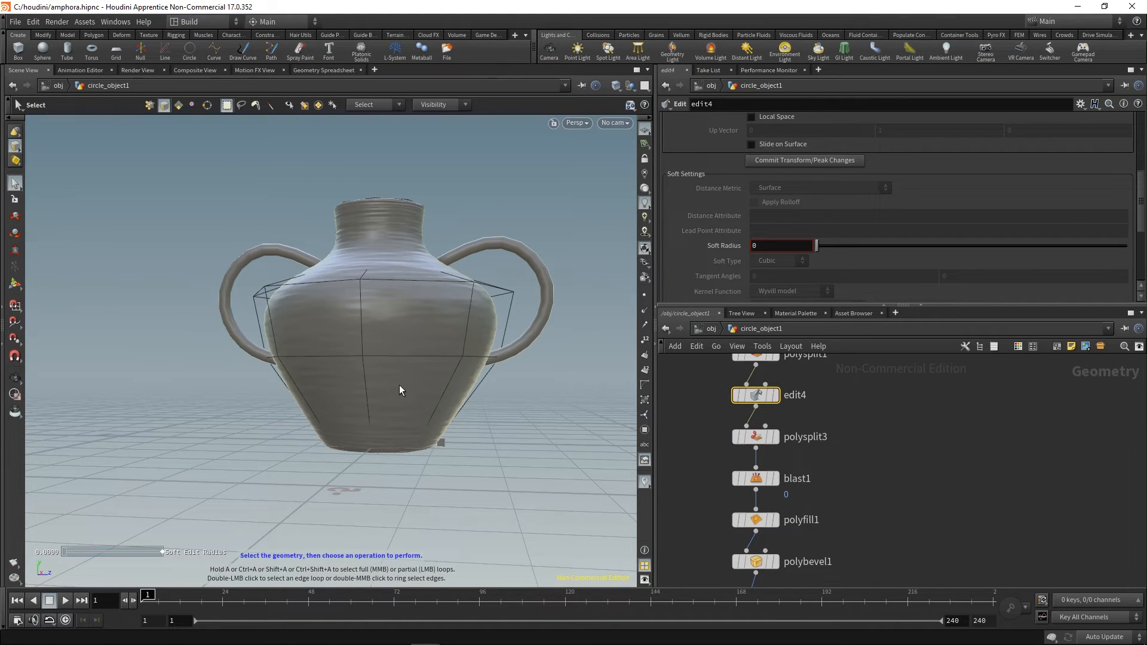
pyautogui.doubleClick(421, 357)
pyautogui.press('space')
pyautogui.moveTo(431, 391); pyautogui.dragTo(425, 392)
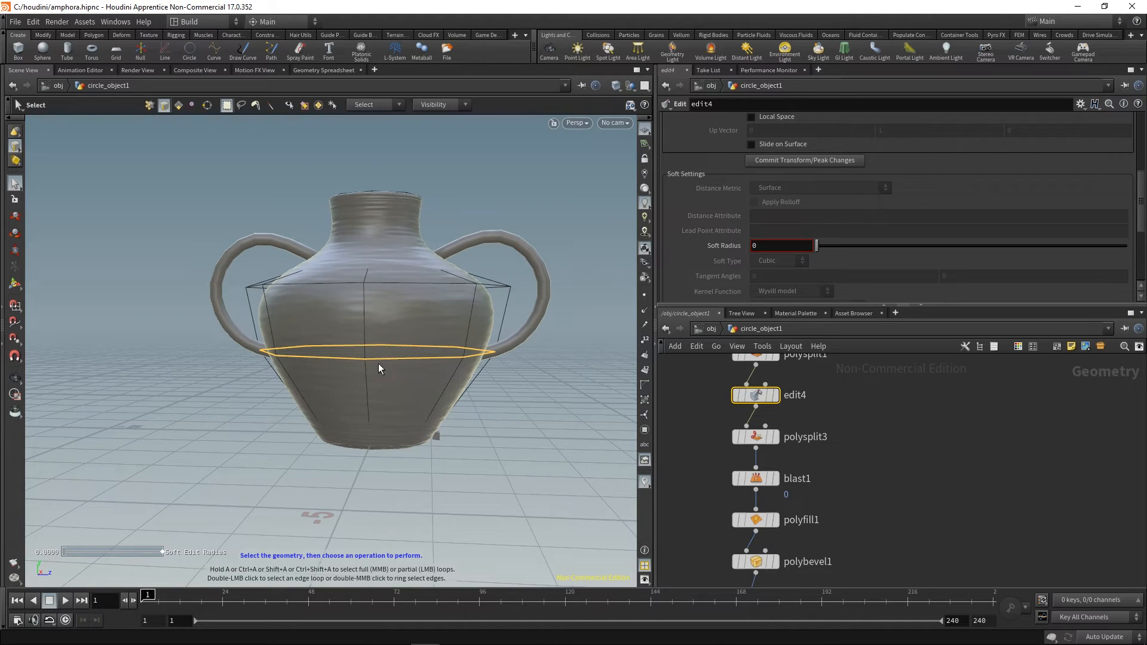
pyautogui.press('space')
pyautogui.moveTo(374, 350); pyautogui.dragTo(375, 382)
pyautogui.press('Return')
pyautogui.hotkey('ctrl', 'z')
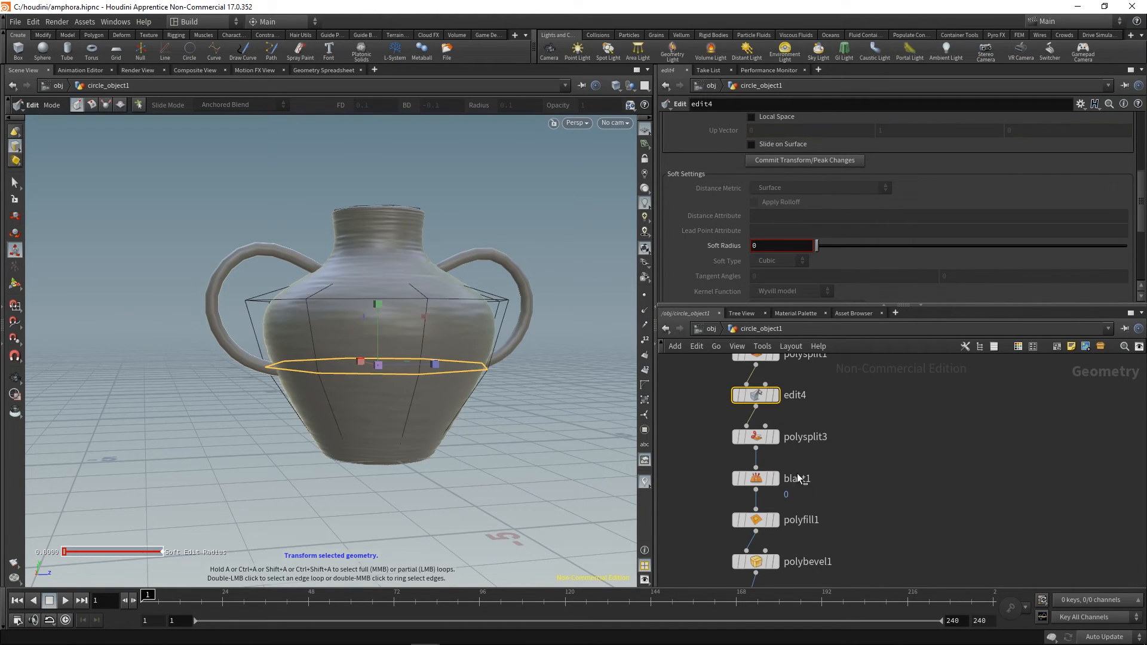
# - Bypass mountain1 and scale the selected lower edge loop strongly inward to narrow the bottom half of the body
pyautogui.scroll(-5, 796, 473)
pyautogui.scroll(-3, 896, 472)
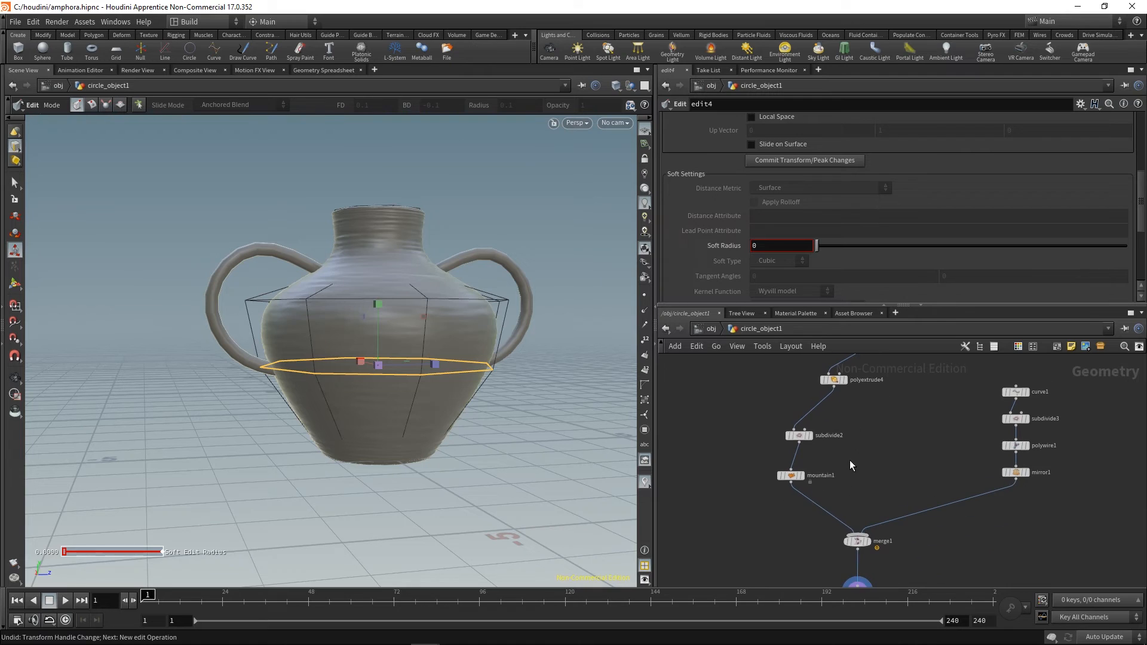
pyautogui.press('b')
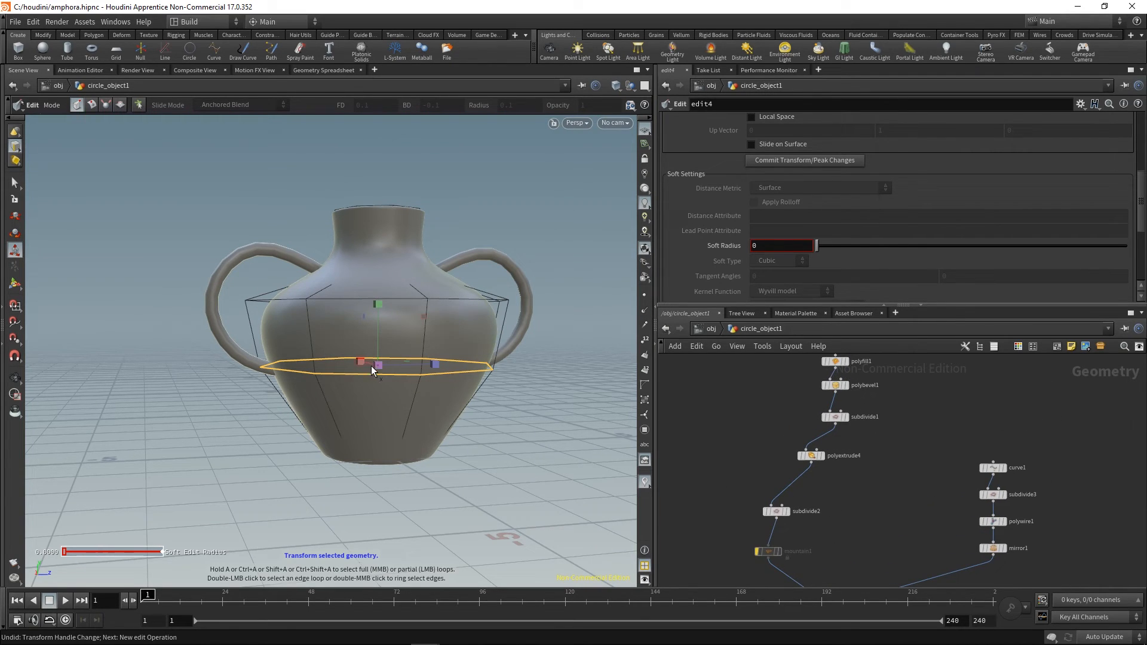
pyautogui.moveTo(371, 361); pyautogui.dragTo(374, 402)
# - Move curve1's end point inward to Z about 0.86 to meet the body and raise the point before it to Y about 2.31
pyautogui.moveTo(945, 456); pyautogui.dragTo(944, 432, button='middle')
pyautogui.moveTo(978, 428); pyautogui.dragTo(1027, 451)
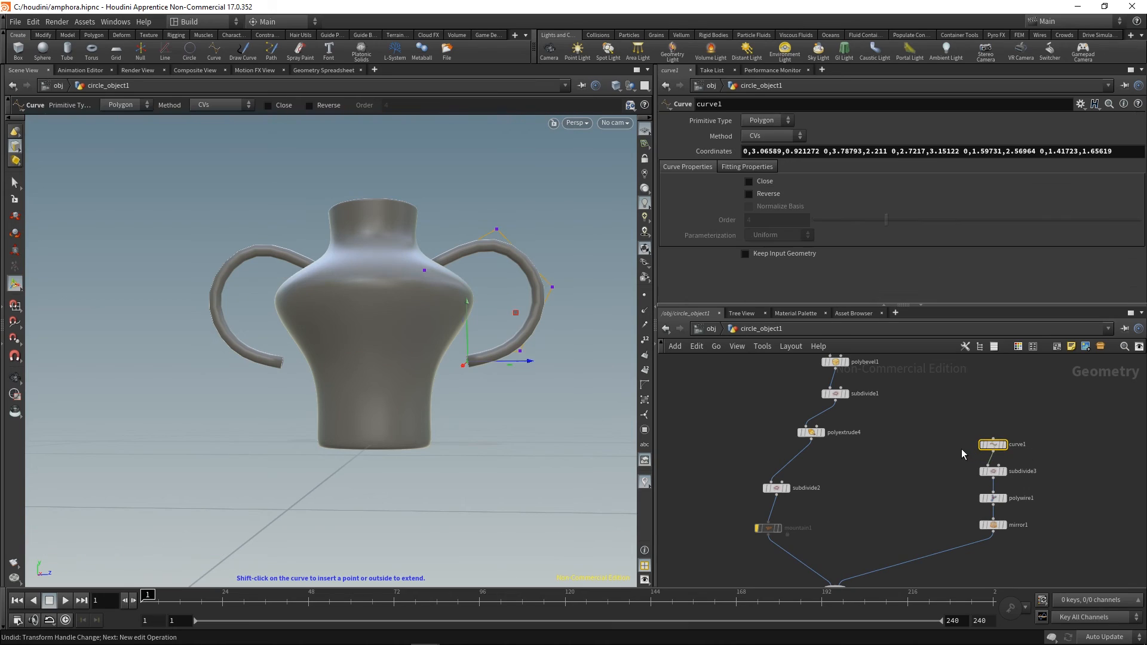
pyautogui.moveTo(518, 366); pyautogui.dragTo(510, 278)
pyautogui.click(519, 353)
pyautogui.click(552, 286)
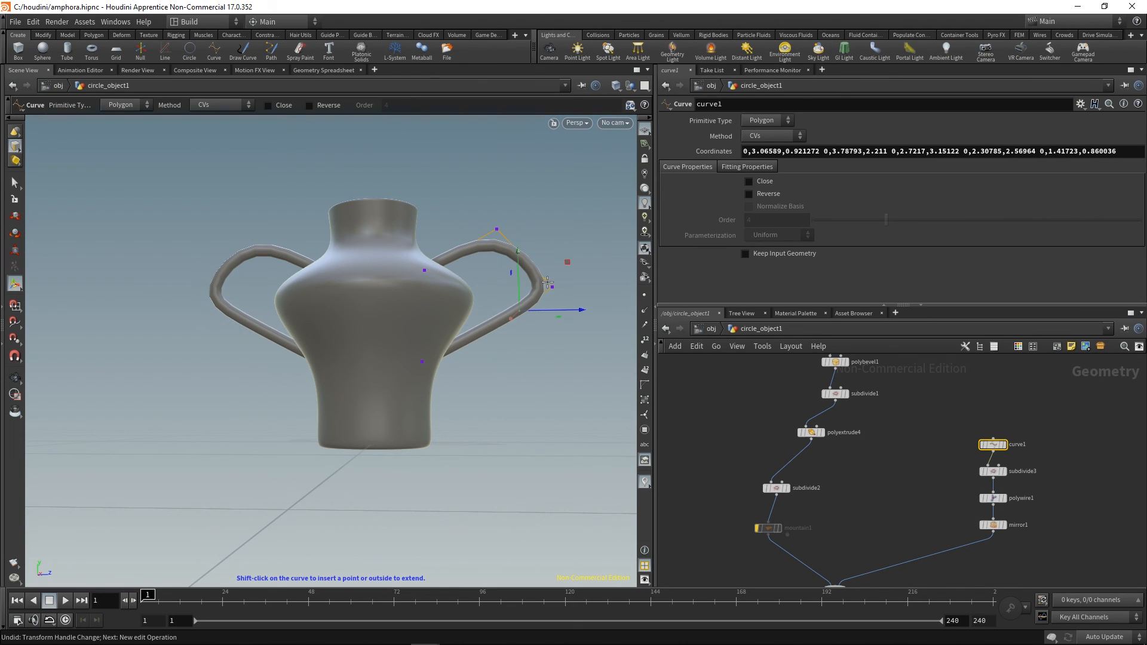